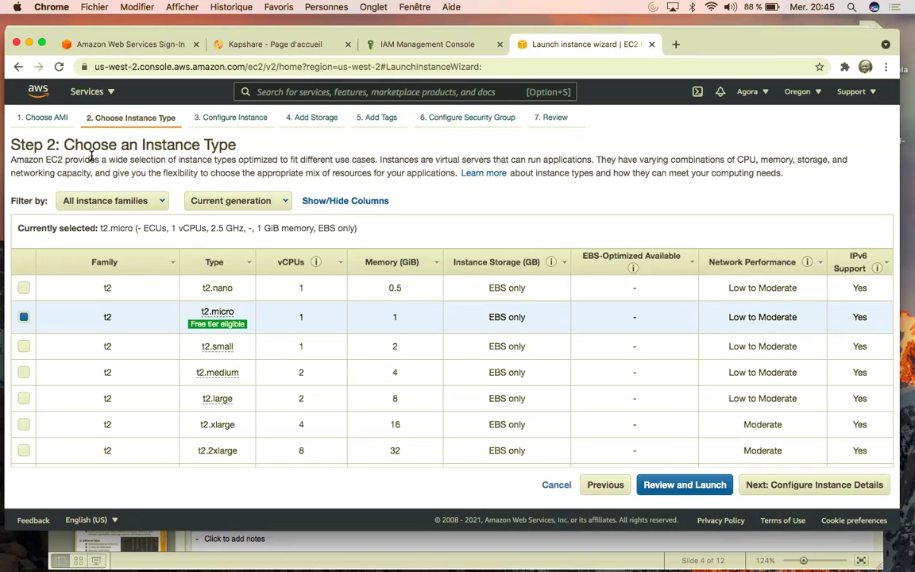
- Examine the available instance families and compare the t2, t3 and t3a types in the instance type table
mouse_move(217, 312)
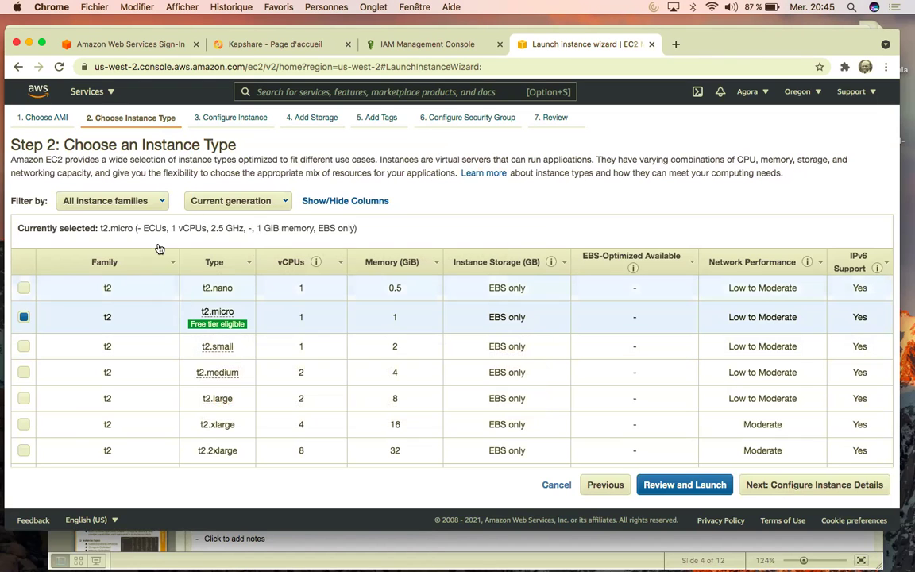
left_click(158, 201)
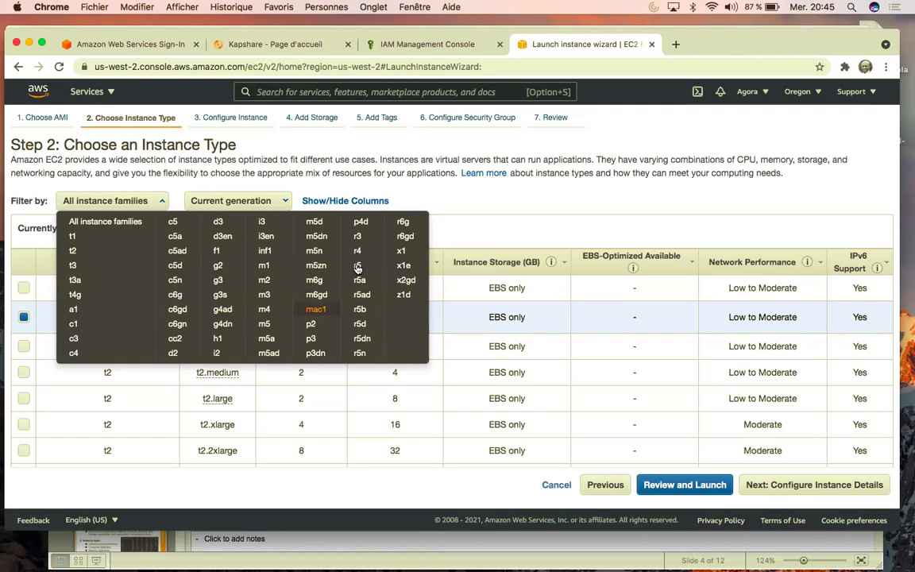
left_click(485, 204)
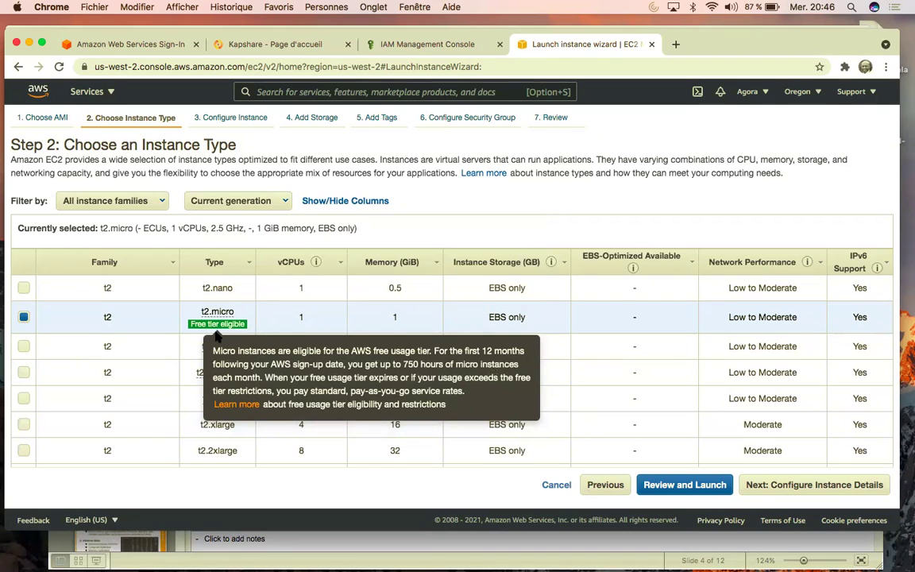
scroll(246, 302, "down", 2)
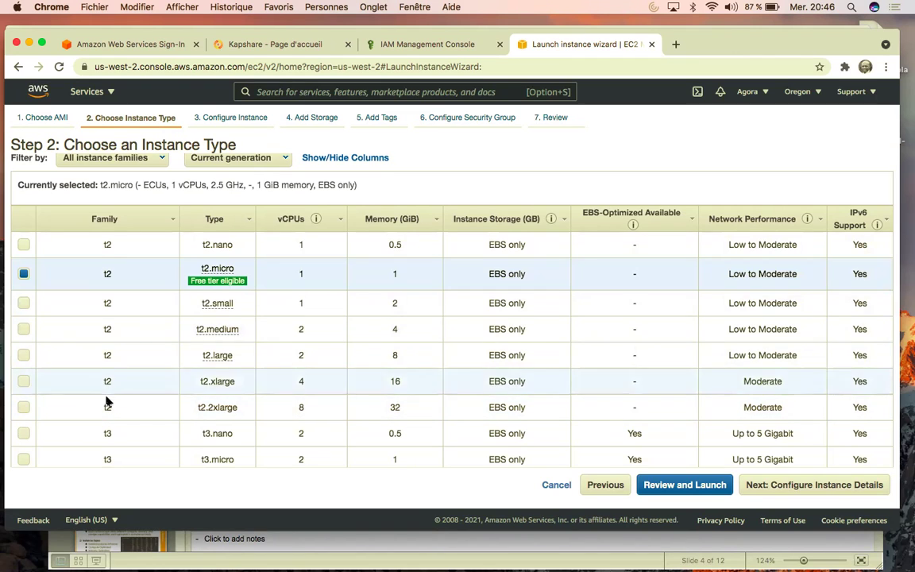
scroll(108, 403, "down", 5)
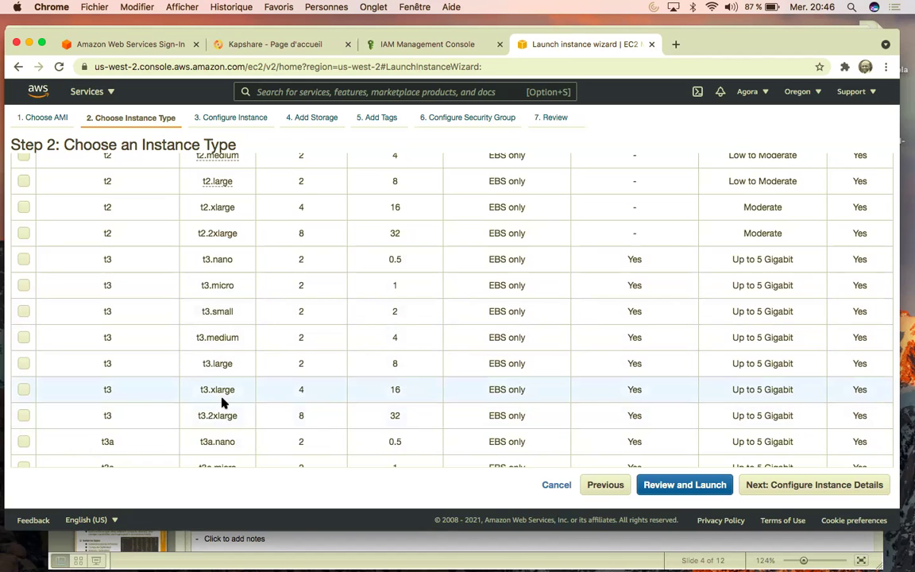
scroll(220, 402, "down", 3)
scroll(215, 339, "up", 6)
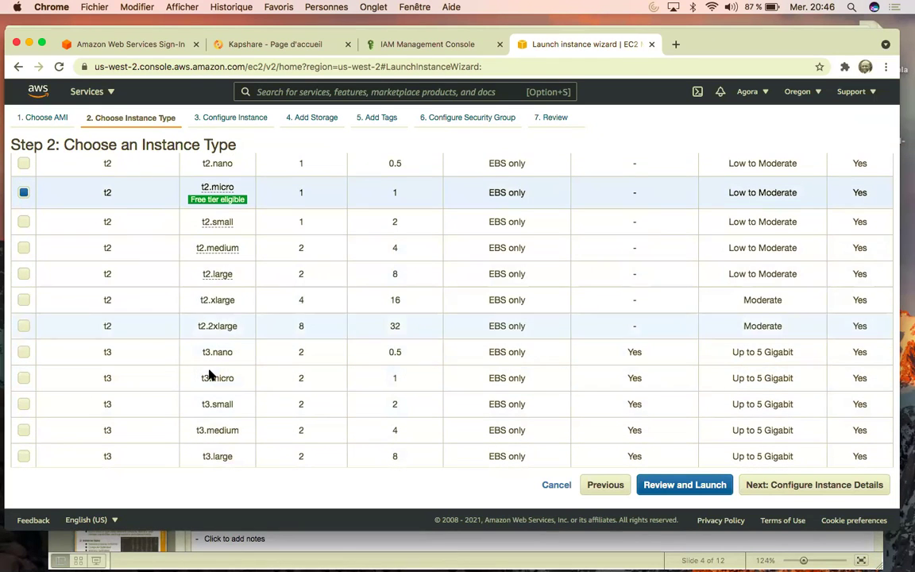
scroll(212, 373, "down", 2)
scroll(230, 401, "down", 3)
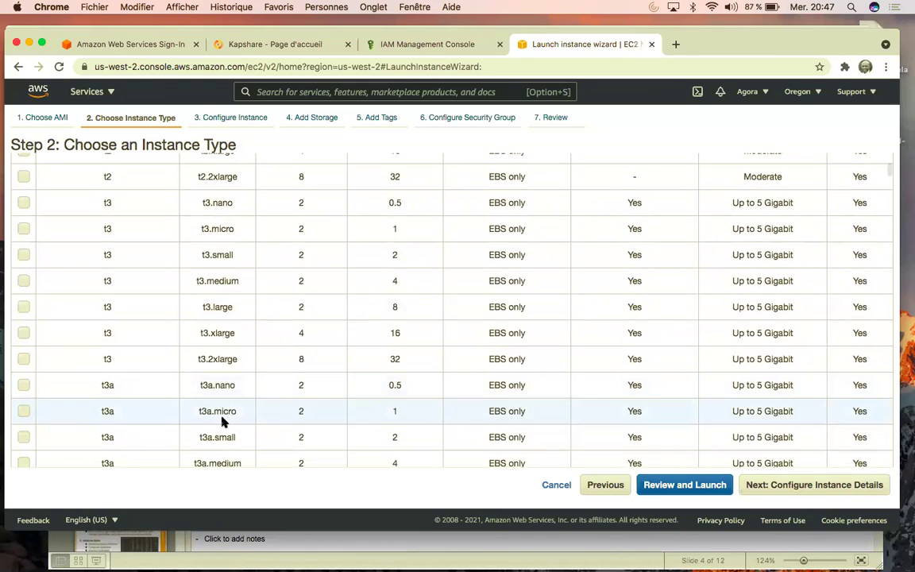
scroll(223, 421, "down", 1)
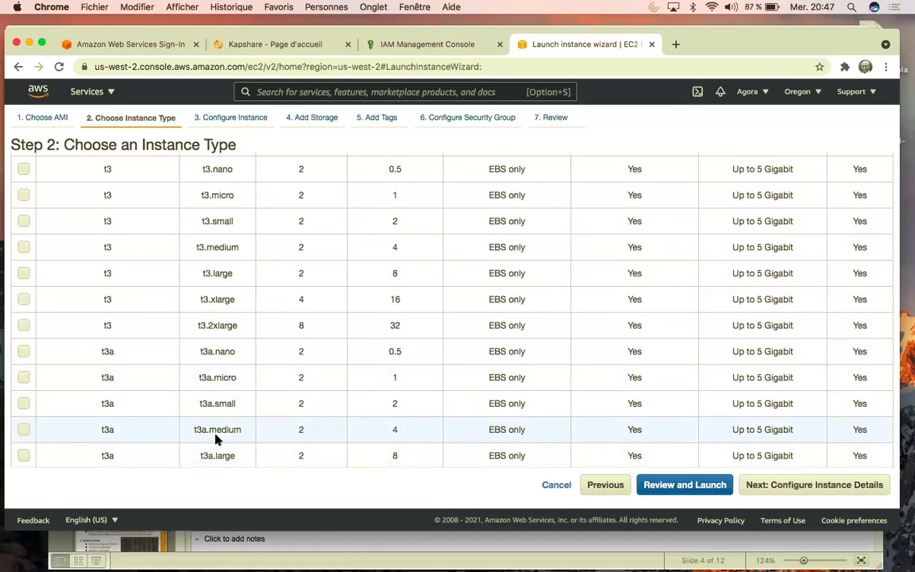
scroll(214, 436, "down", 2)
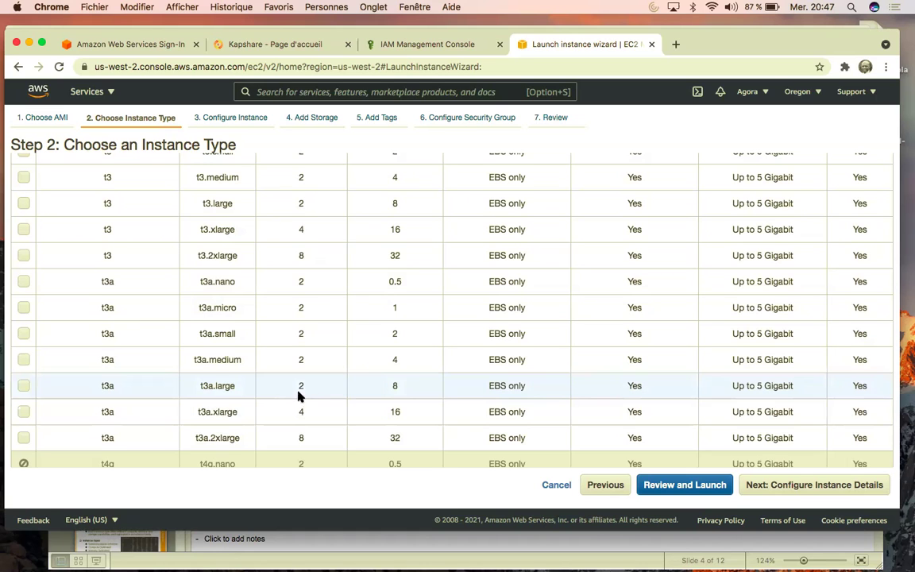
scroll(348, 395, "up", 10)
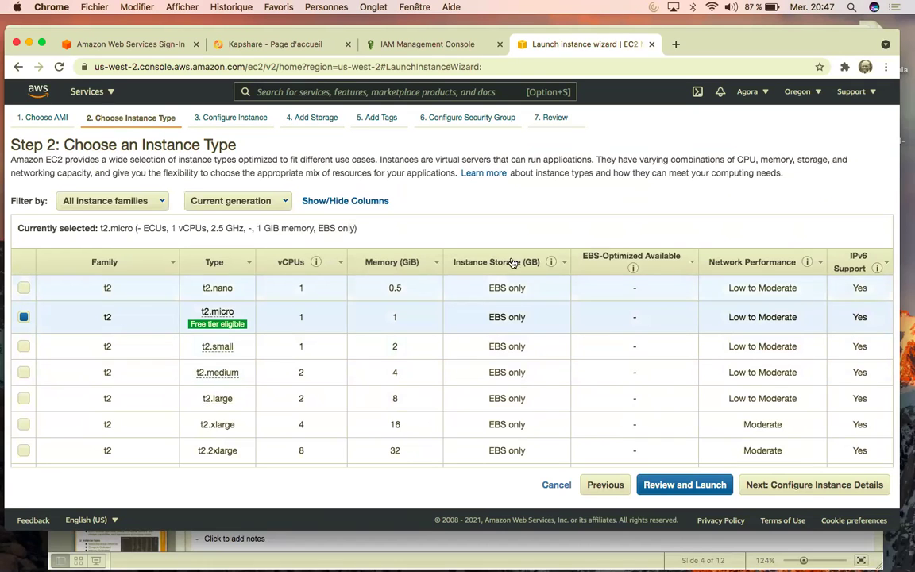
mouse_move(632, 267)
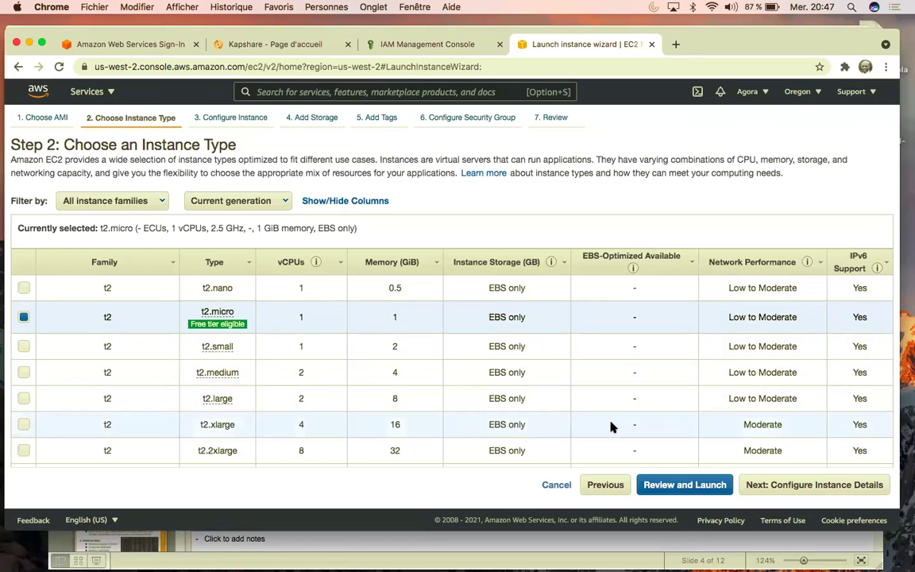
scroll(636, 400, "down", 5)
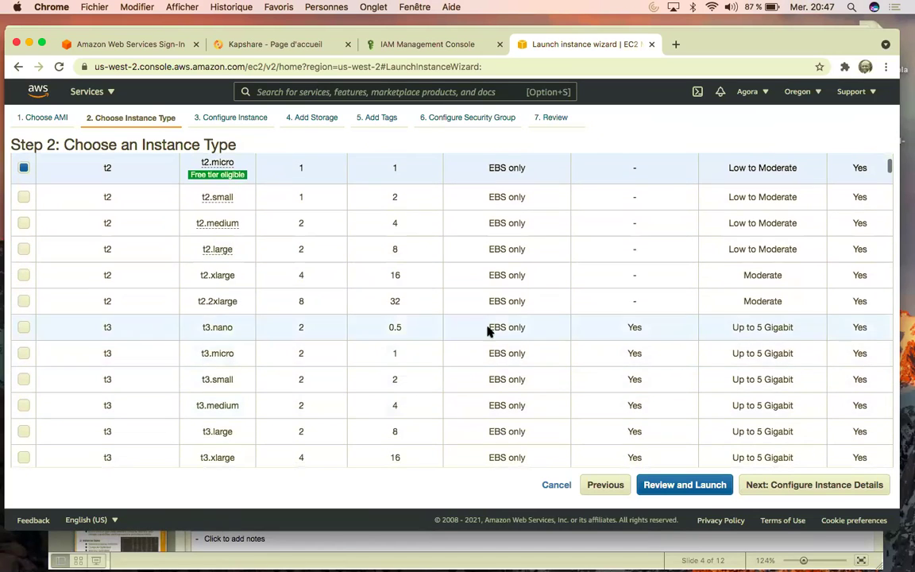
scroll(204, 343, "up", 6)
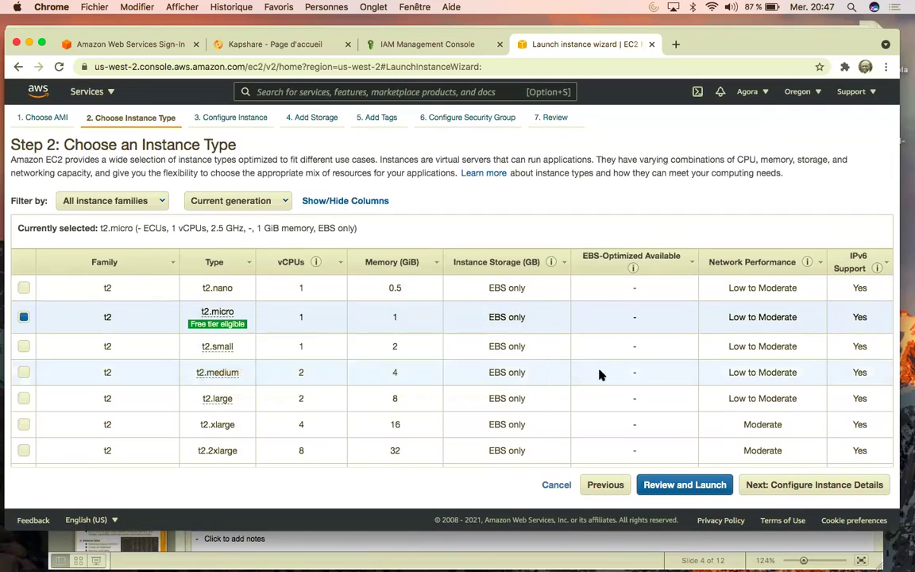
- Keep the free-tier-eligible t2.micro instance type with all instance families shown, and continue to configuring the instance details
left_click(163, 201)
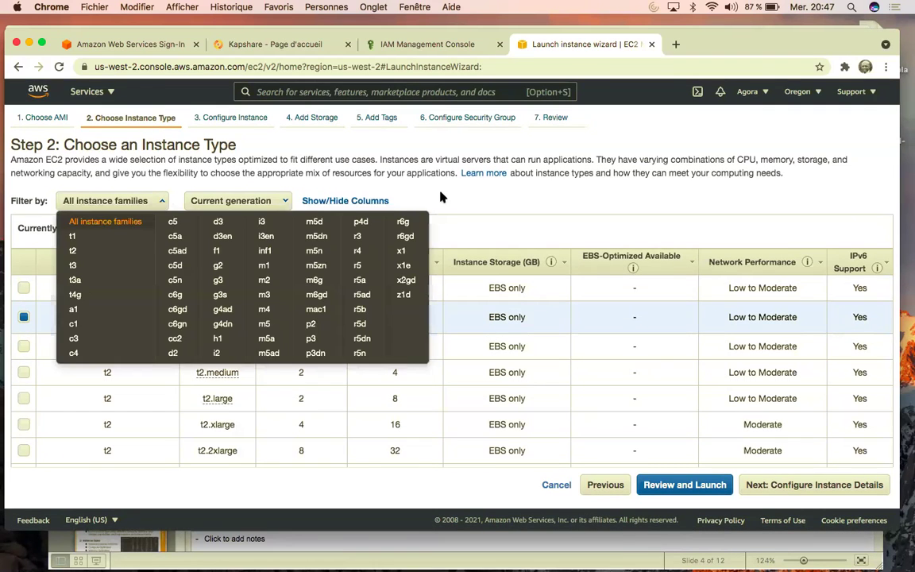
left_click(395, 170)
mouse_move(205, 334)
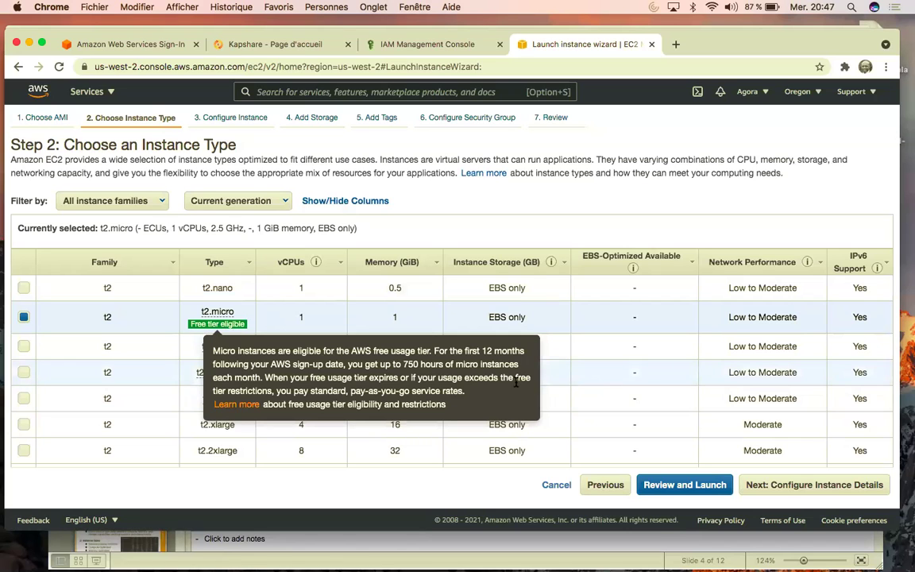
left_click(784, 483)
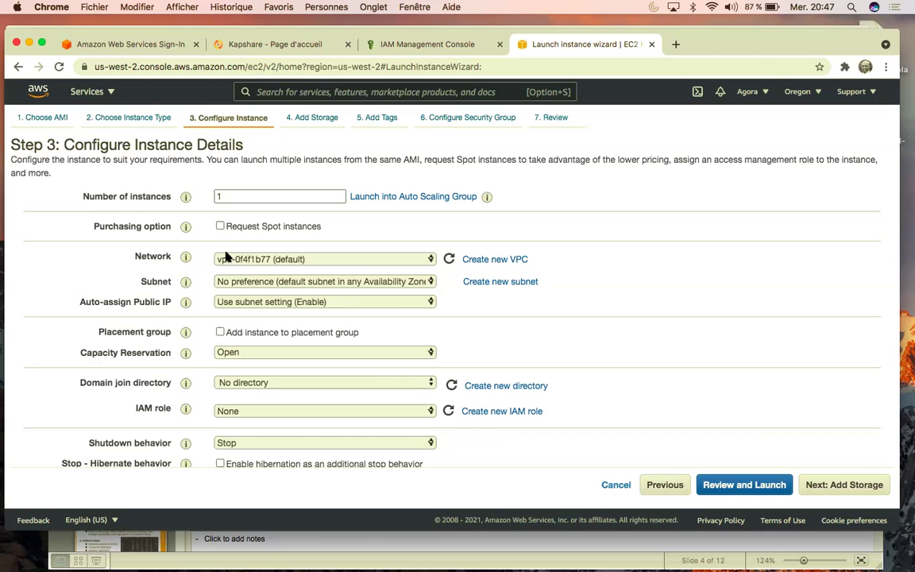
- Keep one instance in the default VPC and set its subnet to subnet-664b882c, the default in us-west-2b
double_click(227, 195)
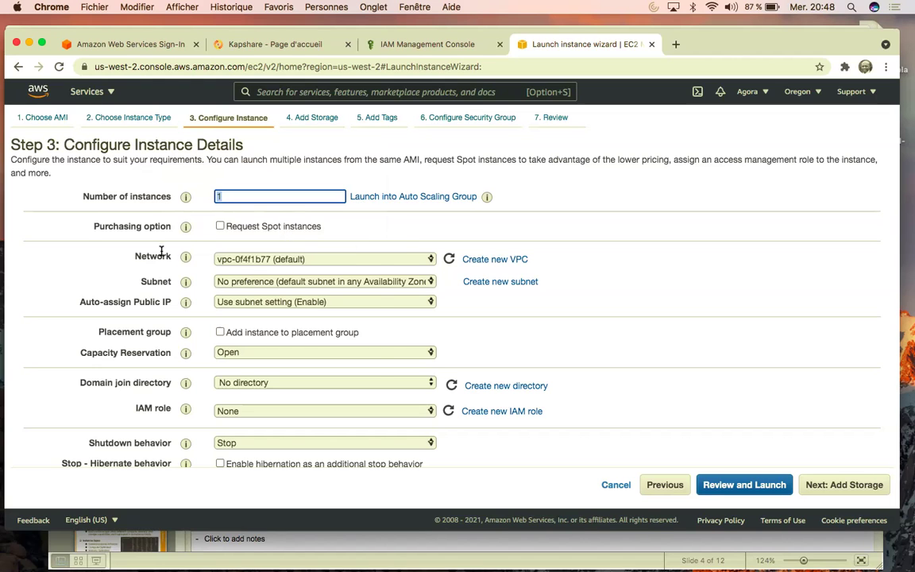
mouse_move(185, 226)
mouse_move(188, 257)
left_click(307, 281)
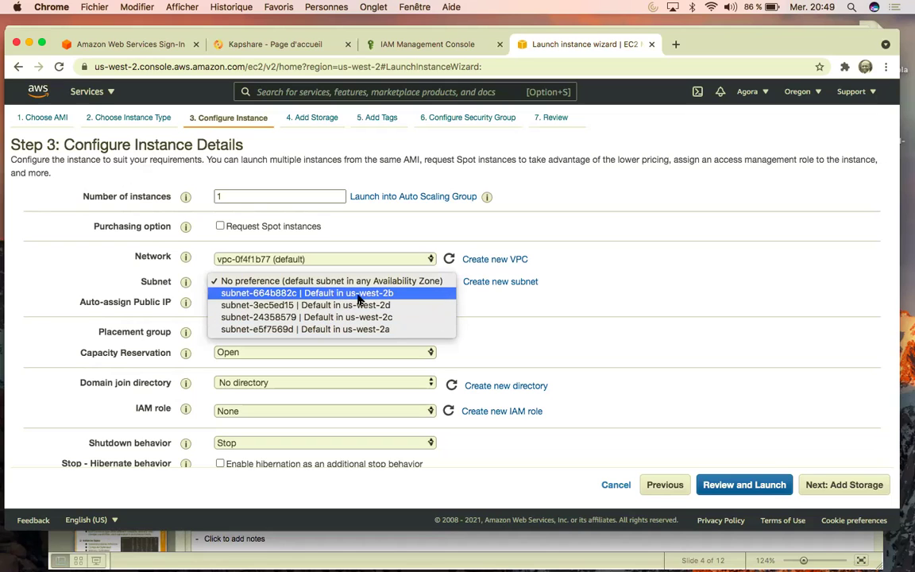
left_click(318, 262)
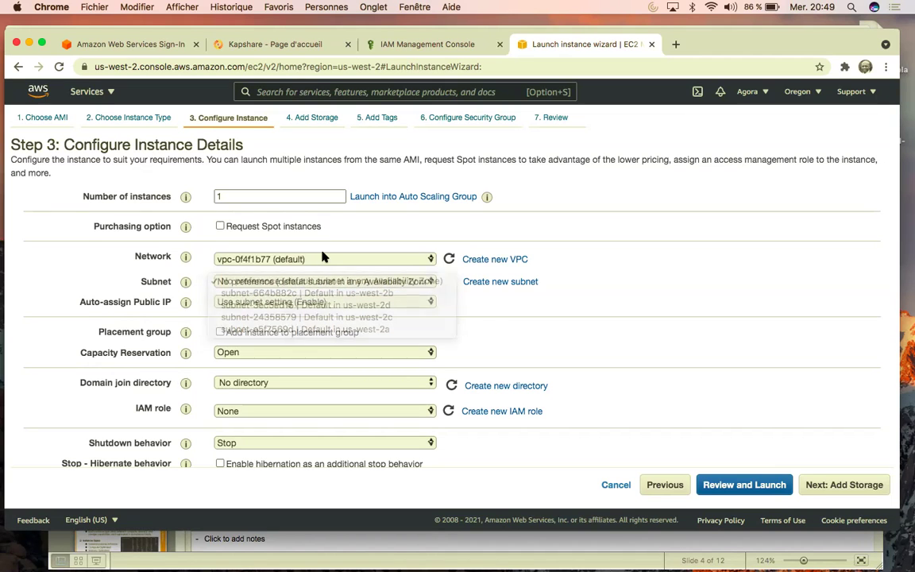
left_click(321, 263)
left_click(322, 270)
left_click(321, 280)
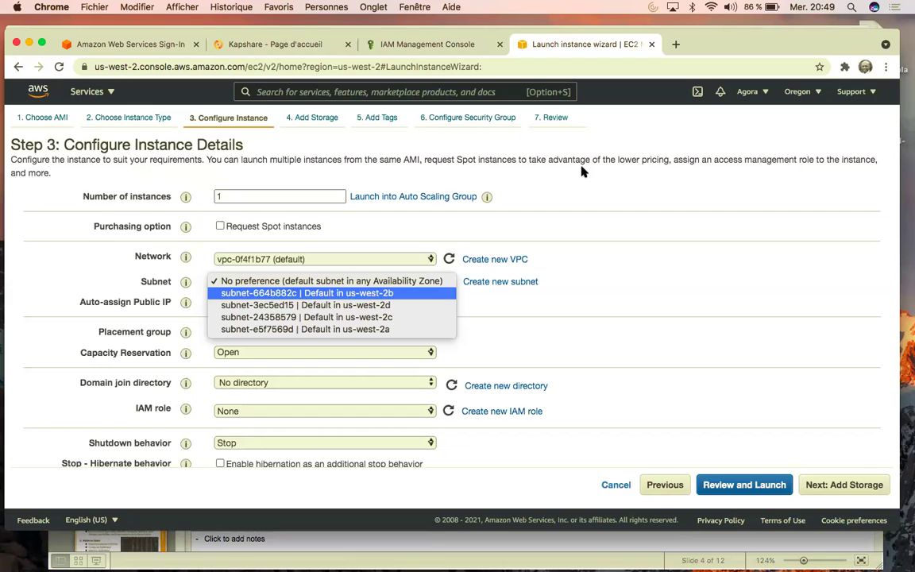
left_click(383, 293)
left_click(536, 304)
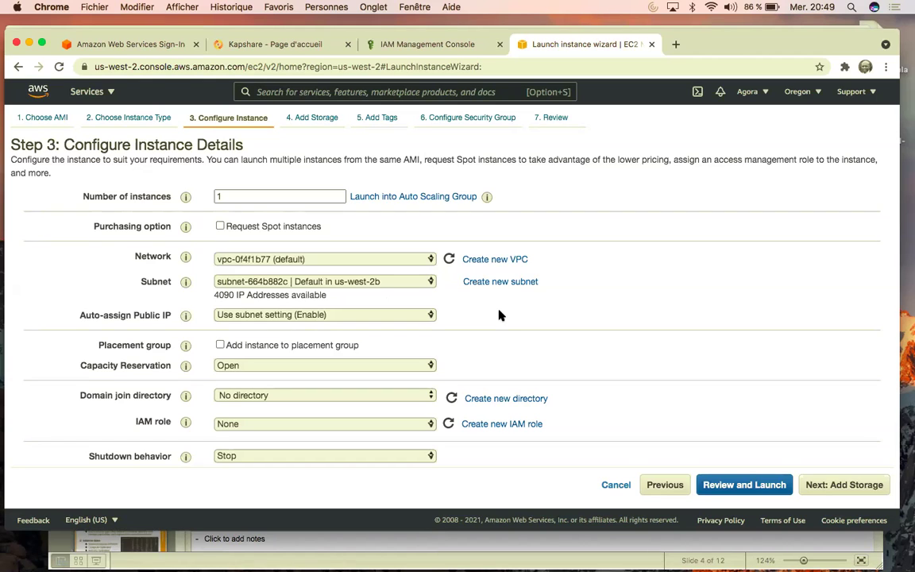
- Review the auto-assign public IP options and the placement group setting without changing them
scroll(500, 316, "down", 1)
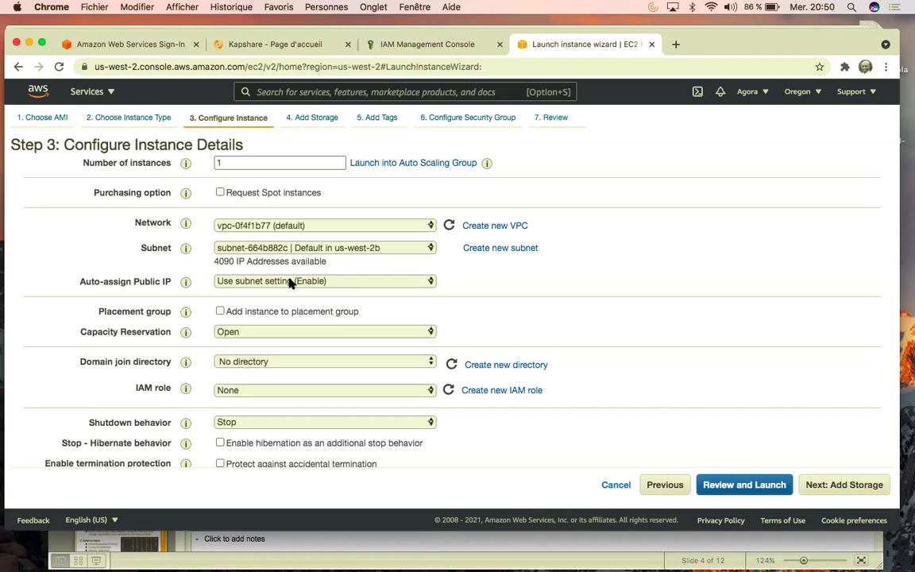
left_click(341, 282)
left_click(466, 276)
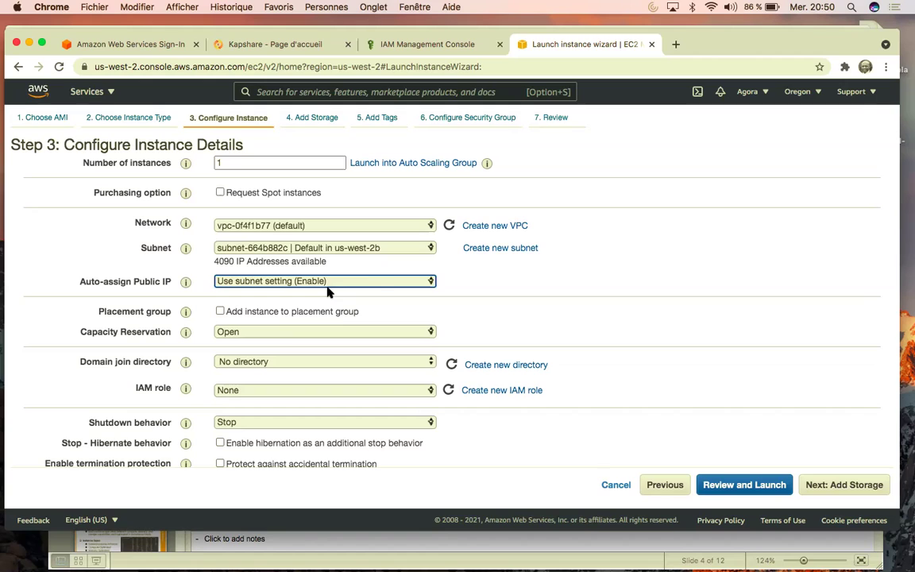
left_click(486, 286)
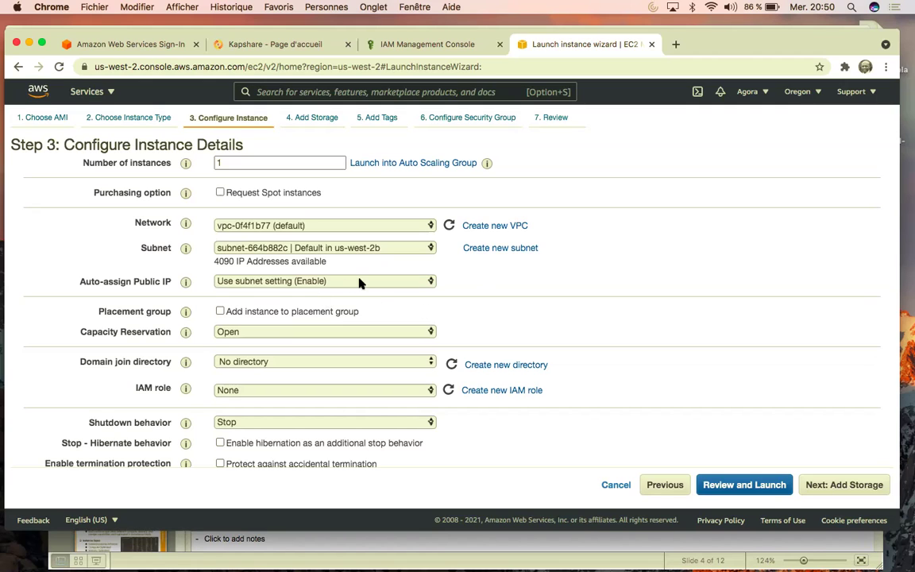
scroll(518, 301, "down", 3)
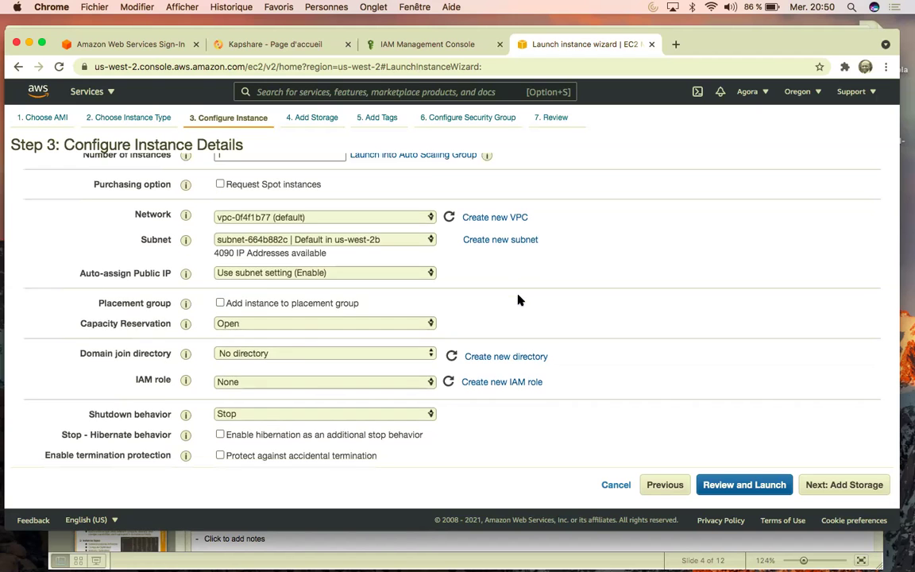
mouse_move(185, 251)
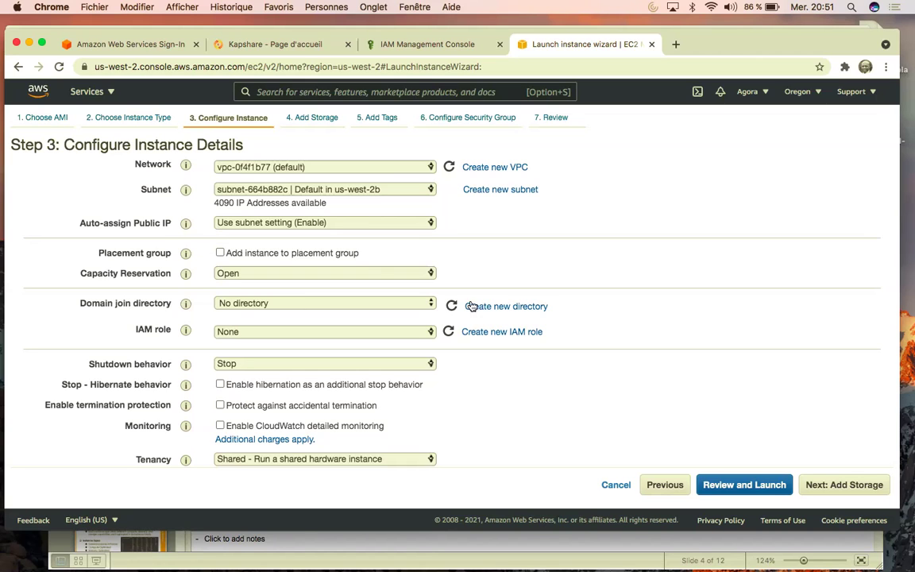
scroll(628, 323, "down", 2)
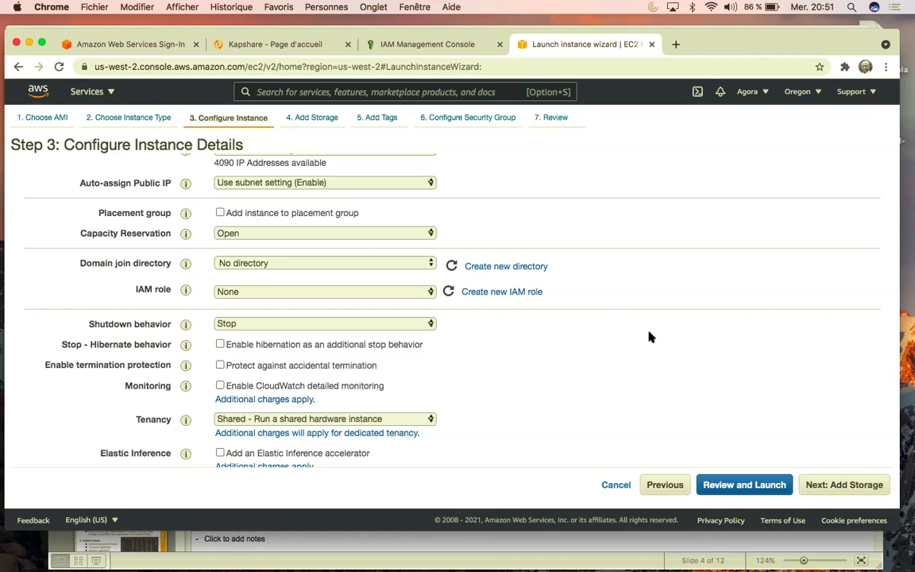
mouse_move(183, 213)
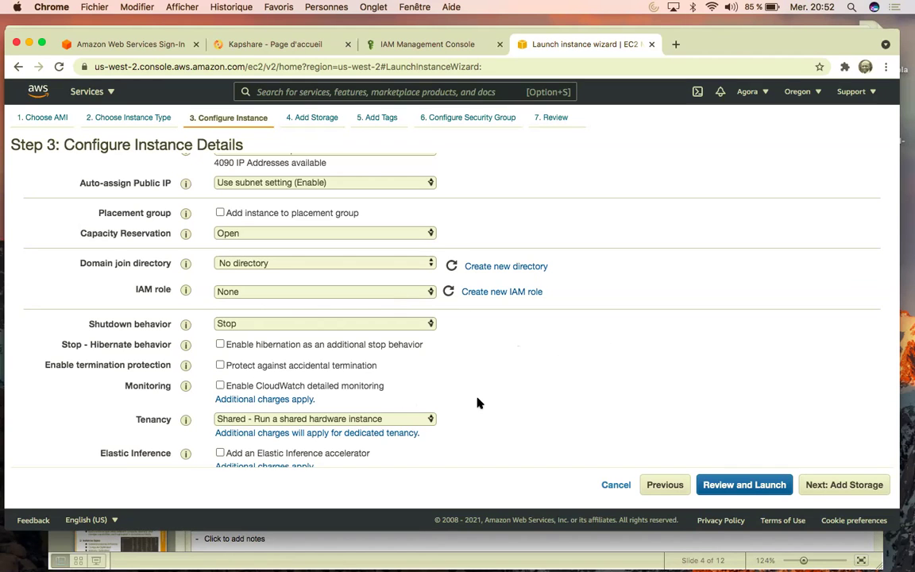
- Review the tenancy explanation and options, plus the file system, network interface and advanced details settings
scroll(477, 403, "down", 2)
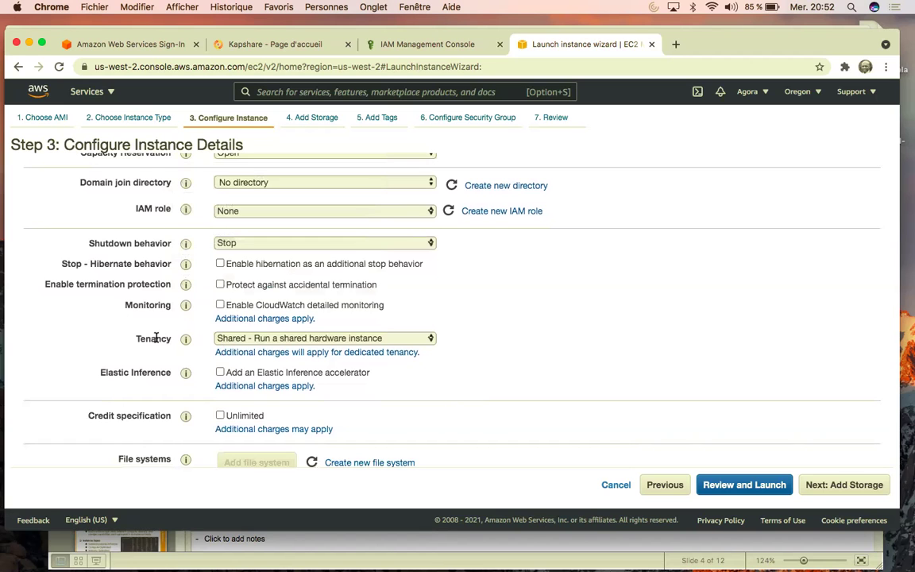
mouse_move(187, 339)
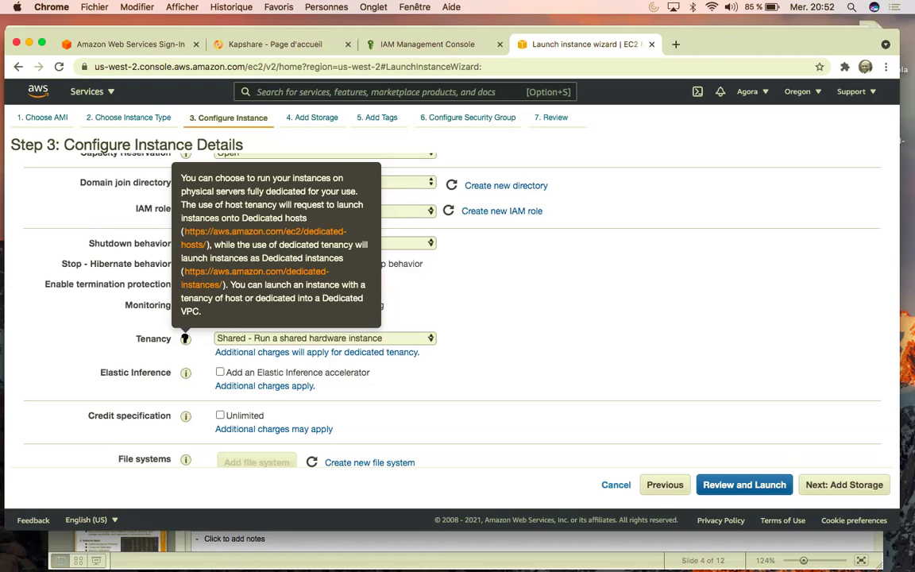
left_click(345, 340)
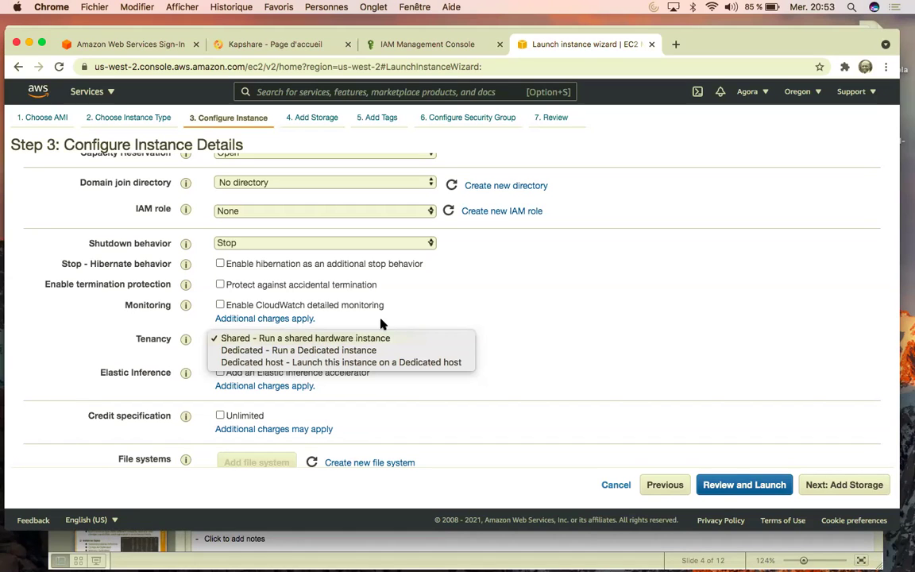
left_click(532, 323)
scroll(447, 367, "down", 3)
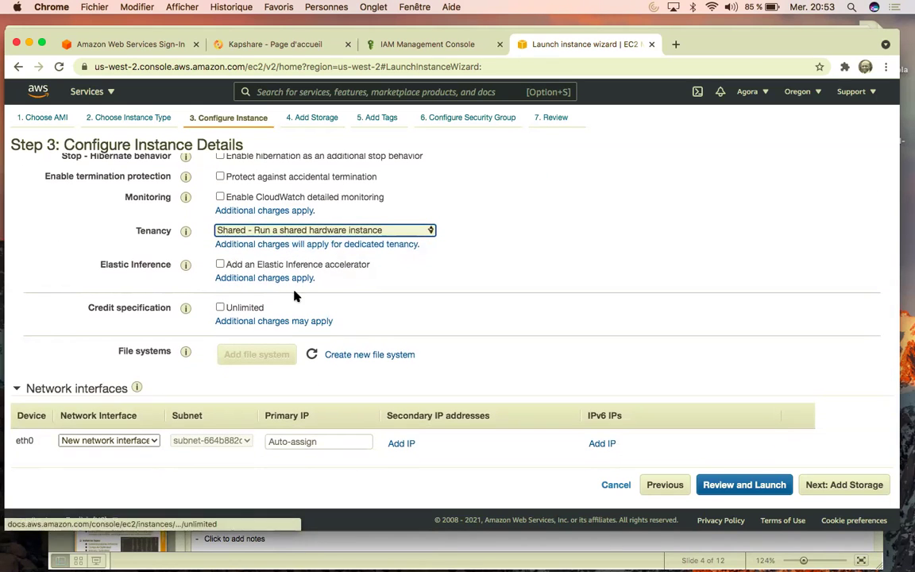
mouse_move(182, 357)
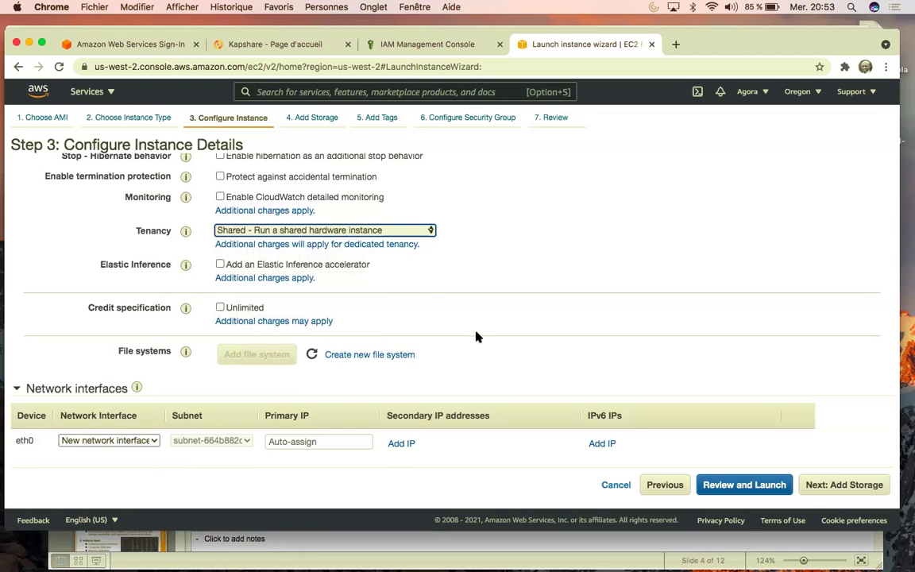
scroll(497, 359, "down", 5)
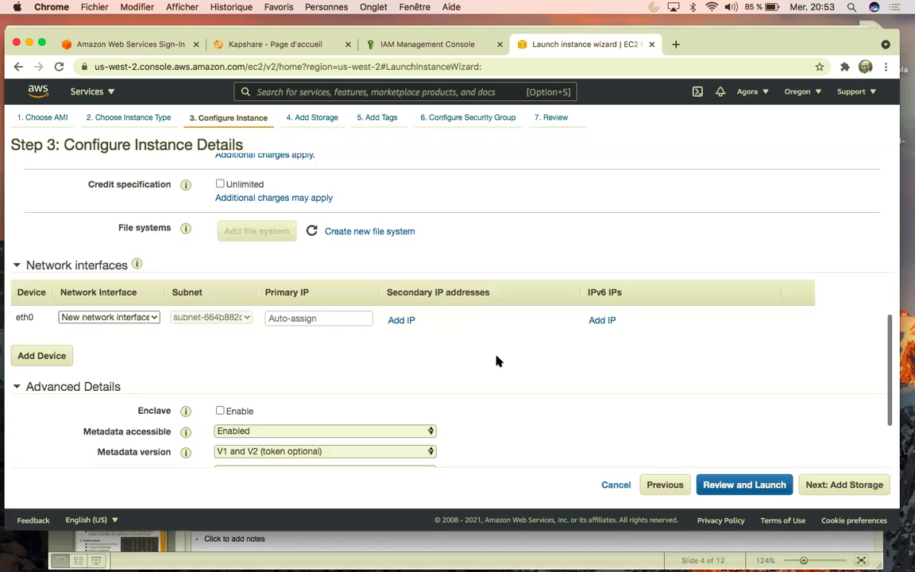
scroll(497, 361, "down", 2)
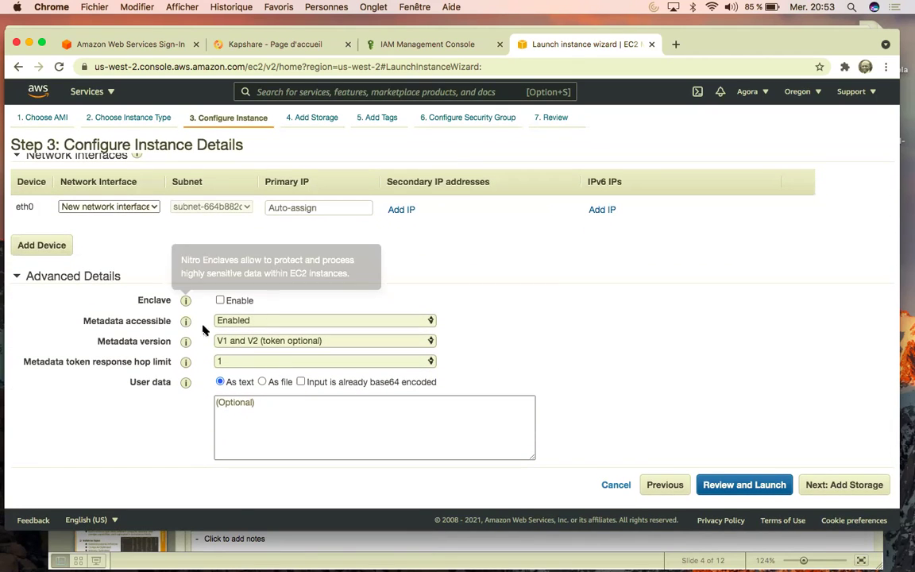
- Leave the optional user data empty in the advanced details and continue to the storage configuration
left_click(229, 411)
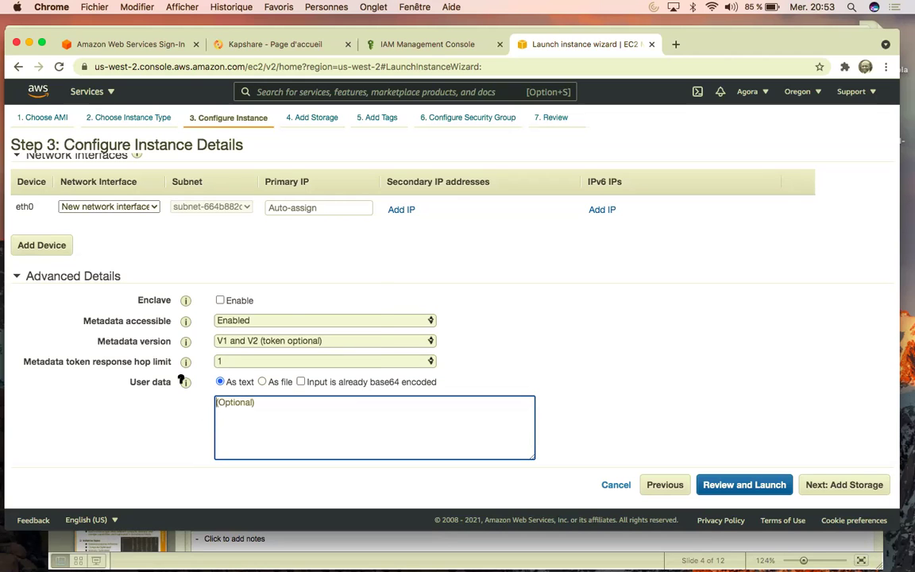
mouse_move(185, 382)
left_click(820, 486)
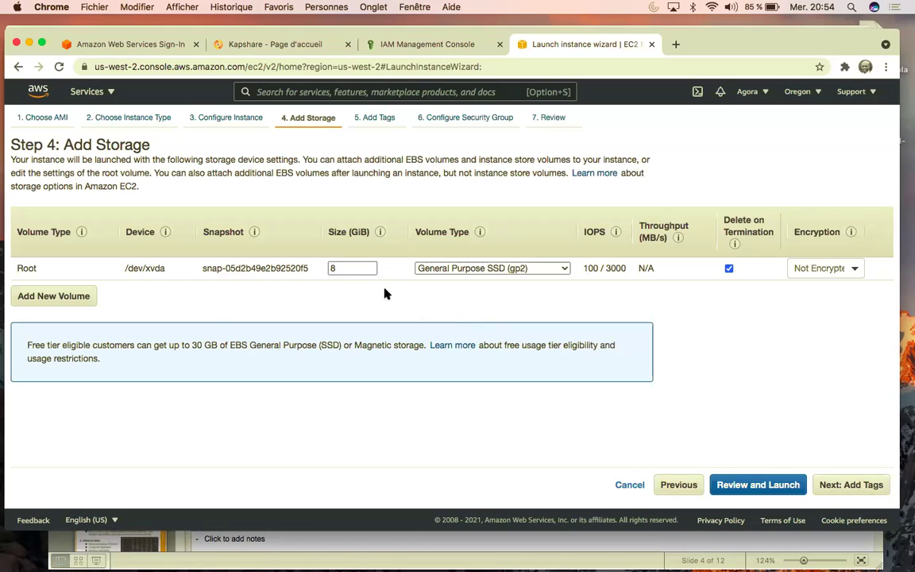
- Keep the root volume as an 8 GiB General Purpose SSD (gp2) and continue to the tags
left_click(344, 267)
double_click(344, 268)
left_click(836, 485)
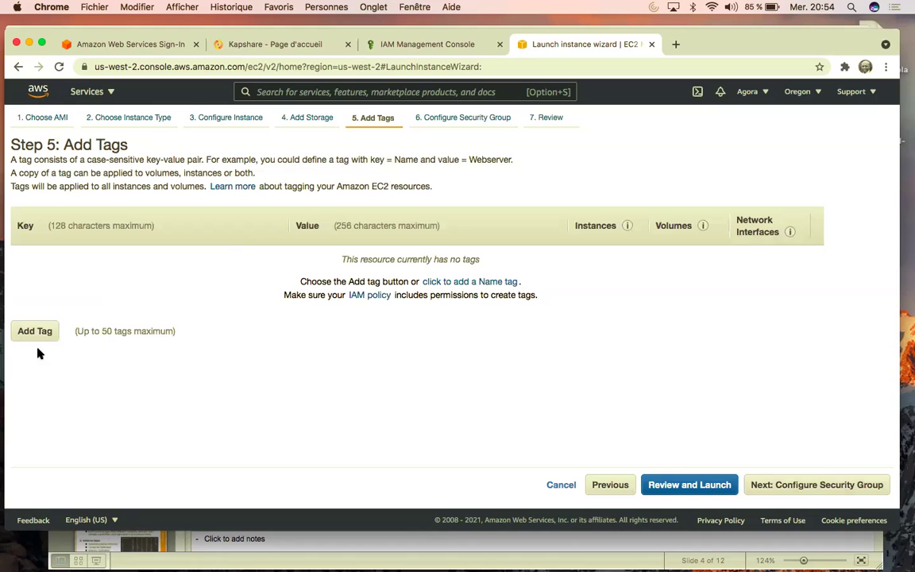
- Add a tag with the key Environnement and the value Test
left_click(35, 333)
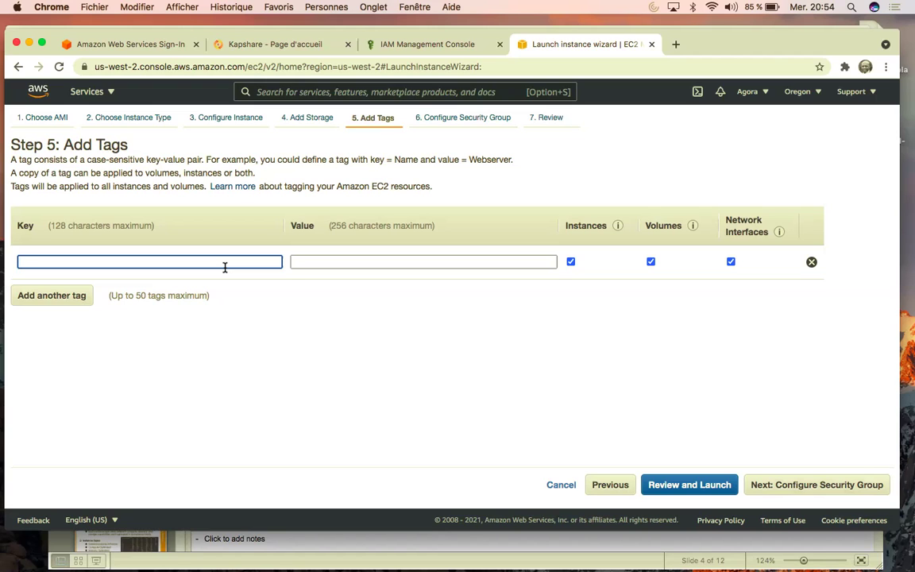
type("Envi")
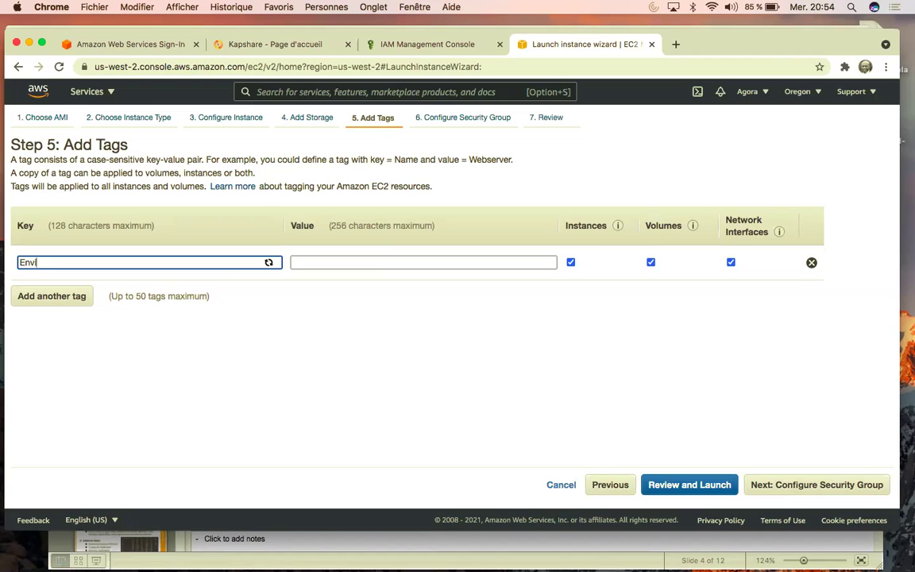
type("ronnement")
left_click(360, 263)
type("Test")
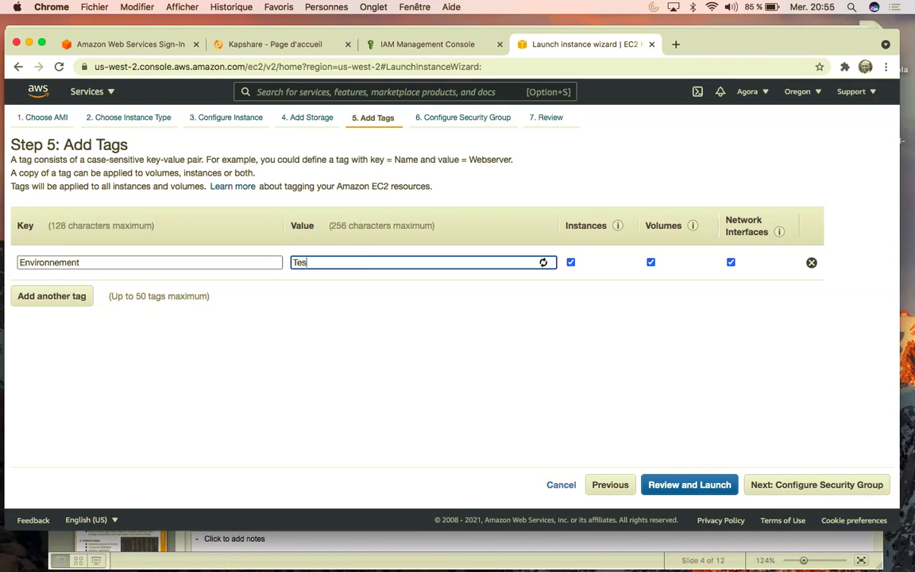
left_click(357, 322)
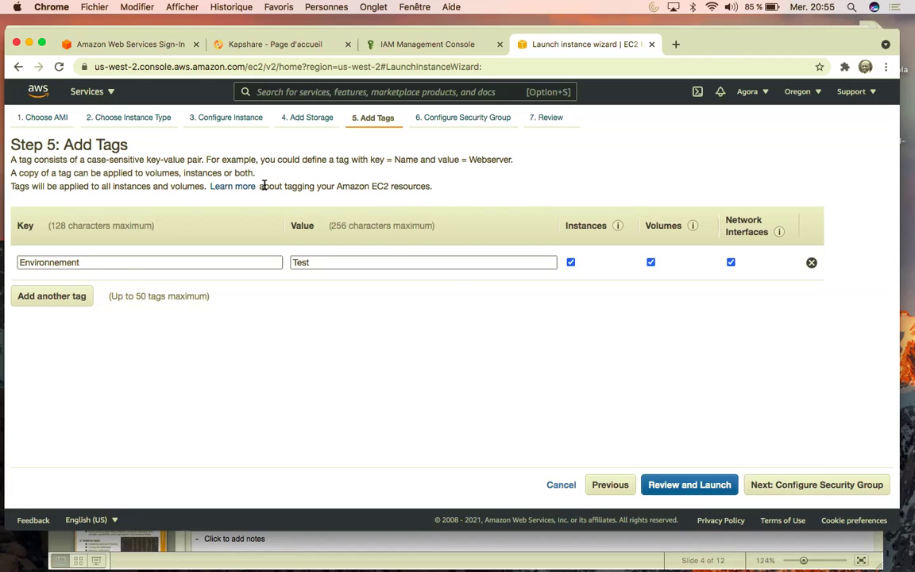
- Add a second tag with the key BusinessUnit and the value Dev, and continue to the security group configuration
left_click(61, 309)
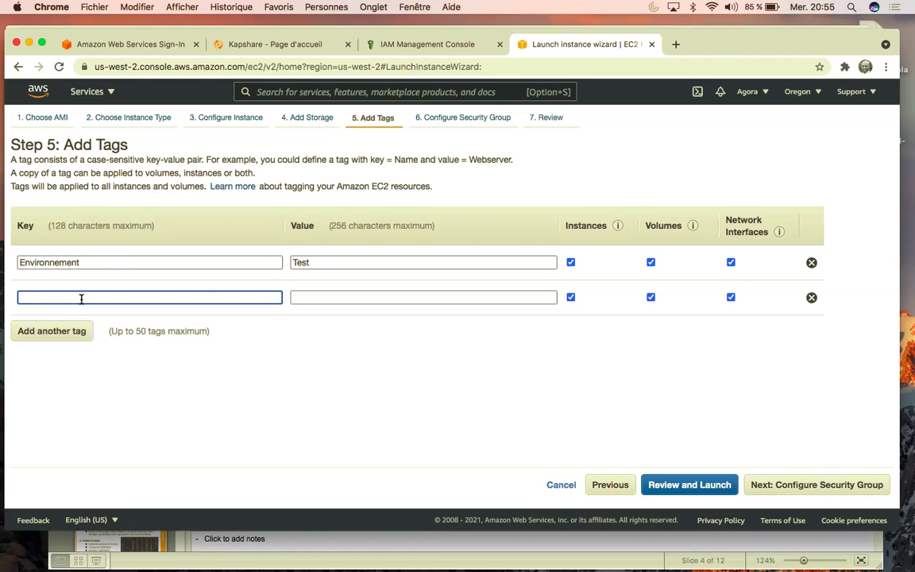
type("BusinessUnit")
double_click(60, 297)
left_click(314, 298)
type("D")
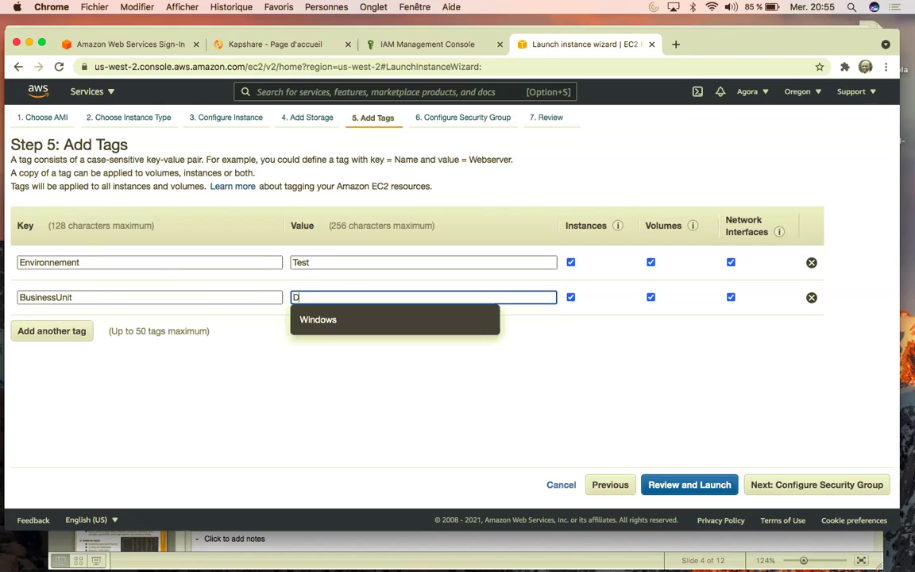
type("ev")
left_click(458, 335)
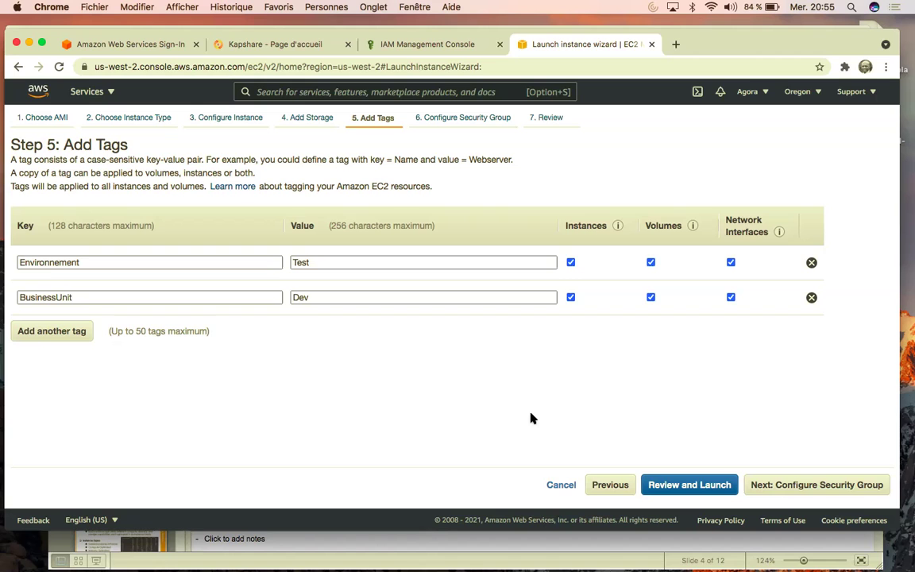
left_click(793, 486)
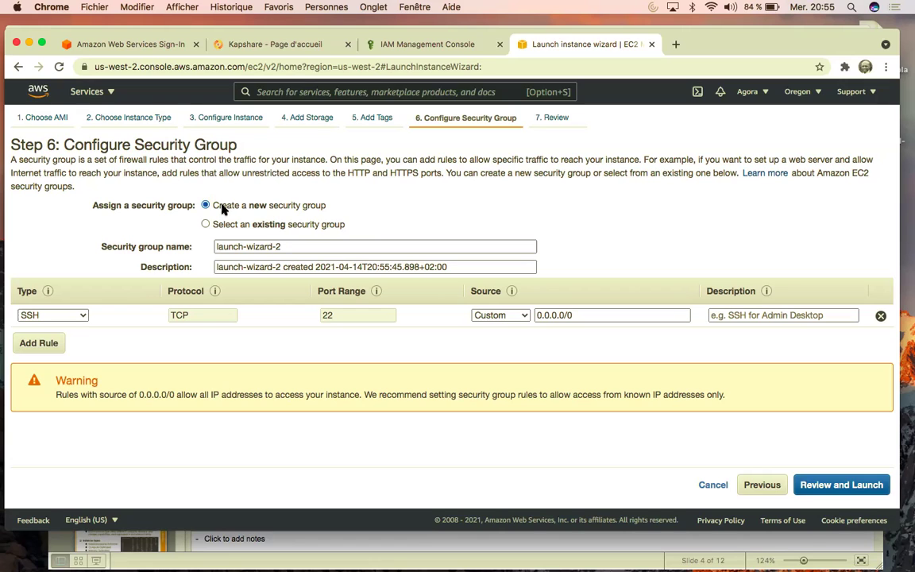
- Examine the existing security groups and the default group's inbound rules, and return to creating a new security group
left_click(292, 246)
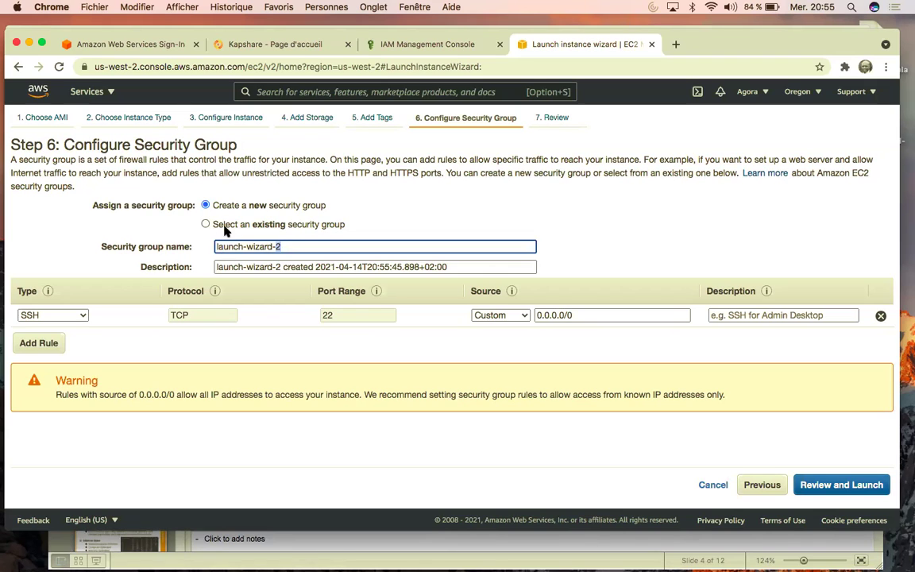
left_click(252, 210)
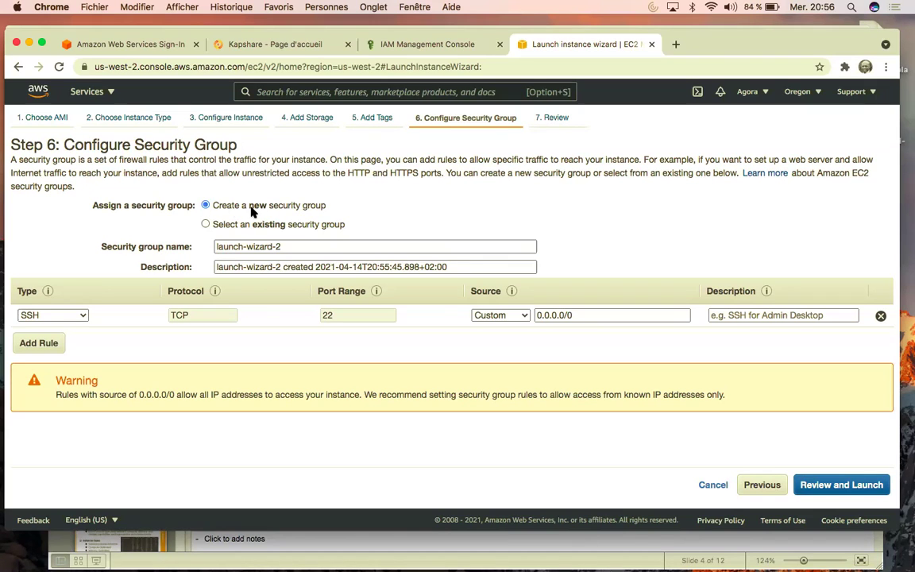
left_click(205, 224)
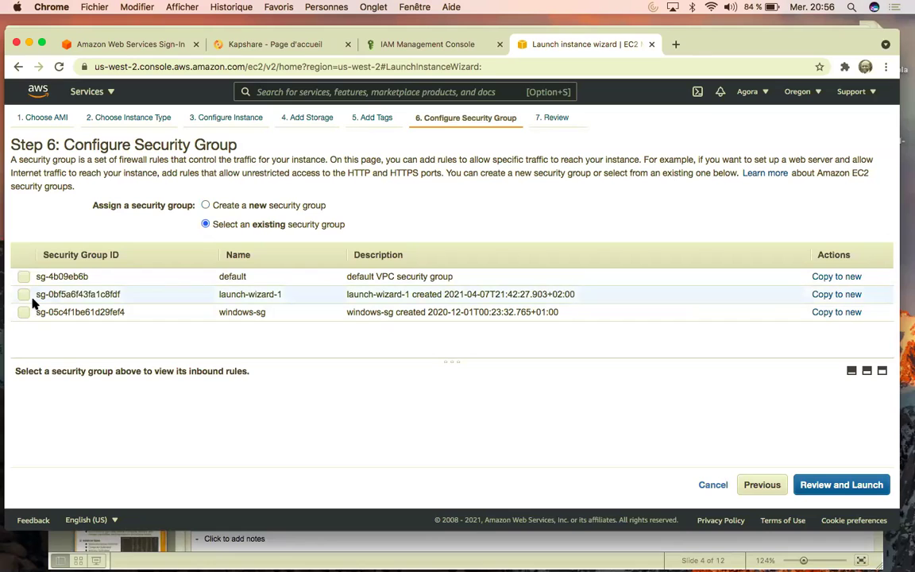
left_click(23, 276)
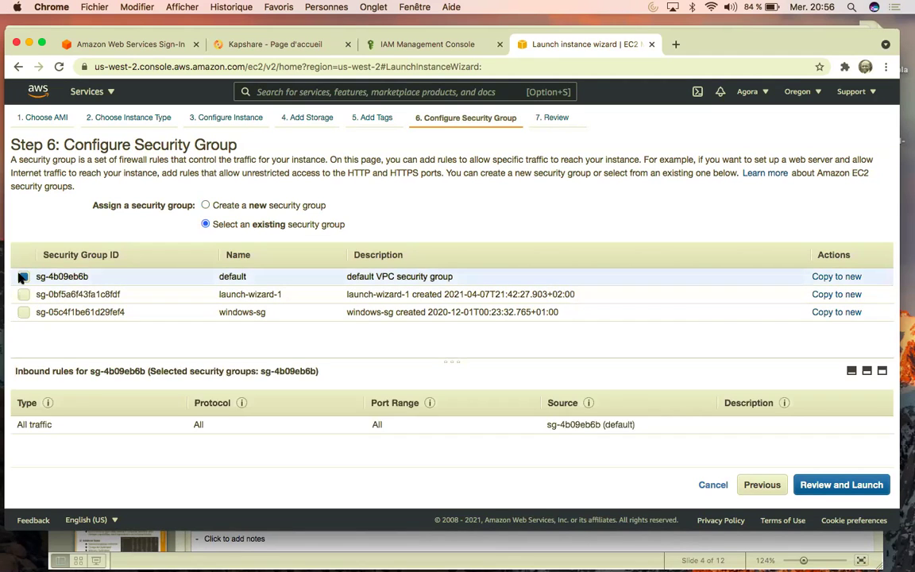
left_click(23, 276)
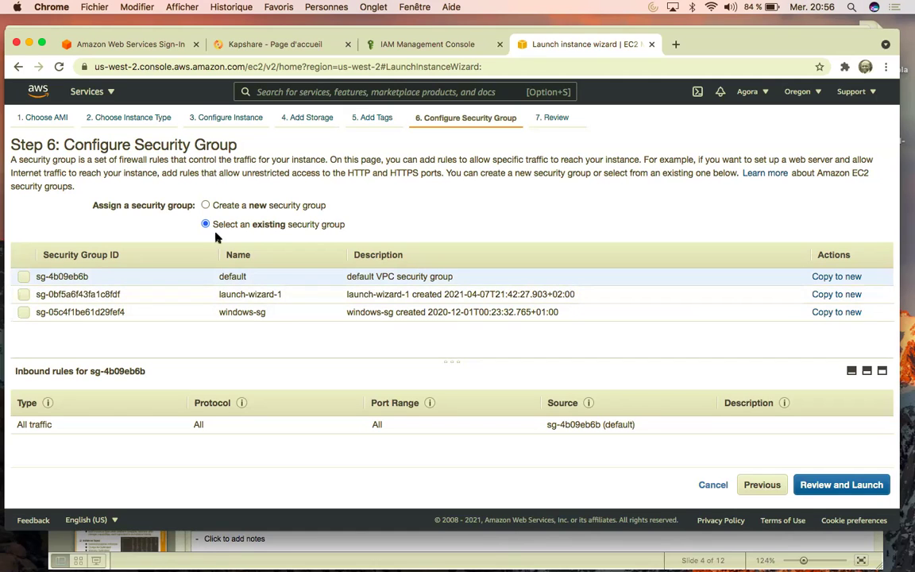
left_click(205, 205)
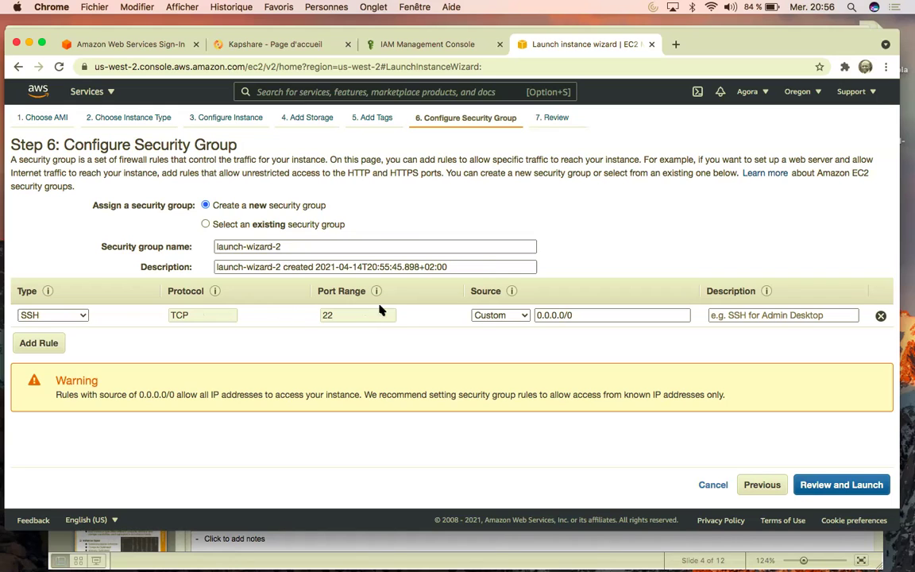
- Change the new security group's rule type to All traffic with source 0.0.0.0/0, and continue to the launch review
left_click(566, 315)
left_click(583, 314)
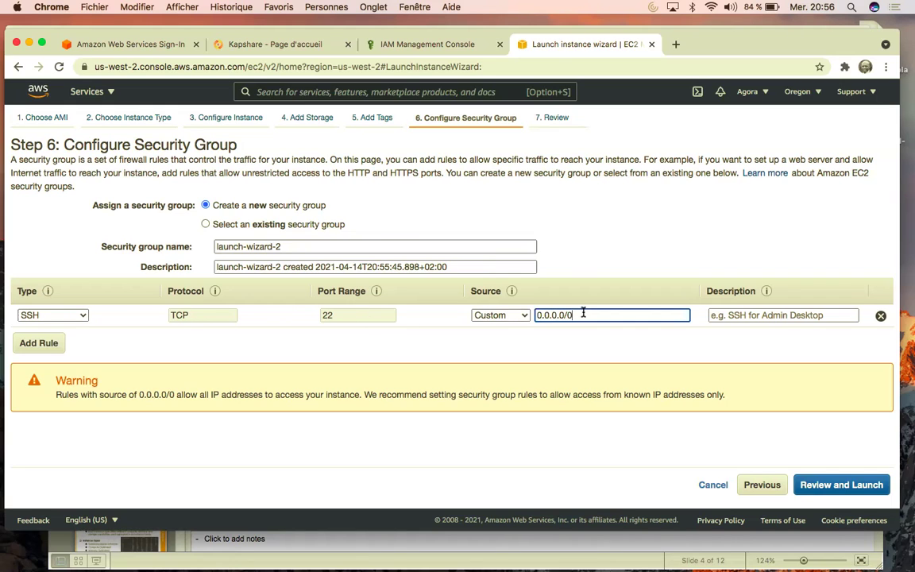
left_click(85, 316)
left_click(57, 312)
left_click(148, 300)
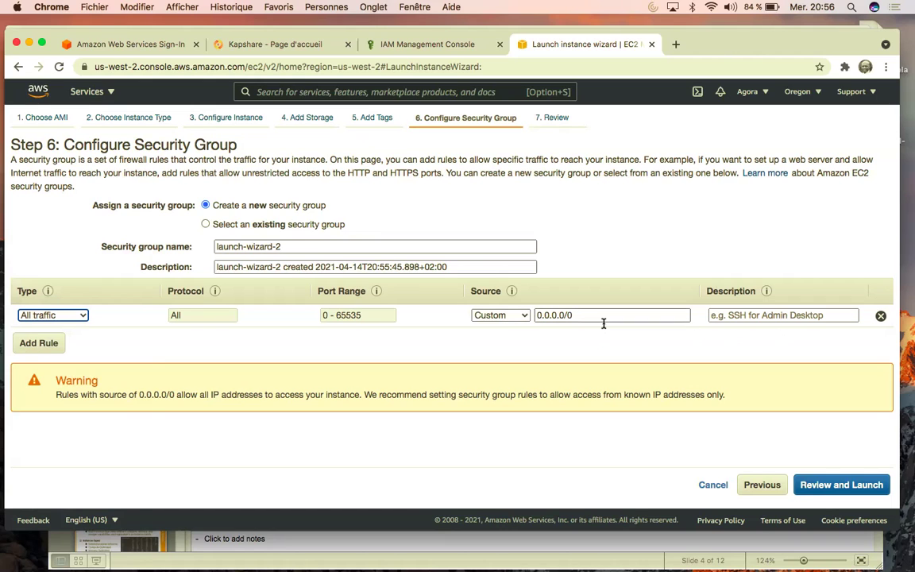
left_click(783, 467)
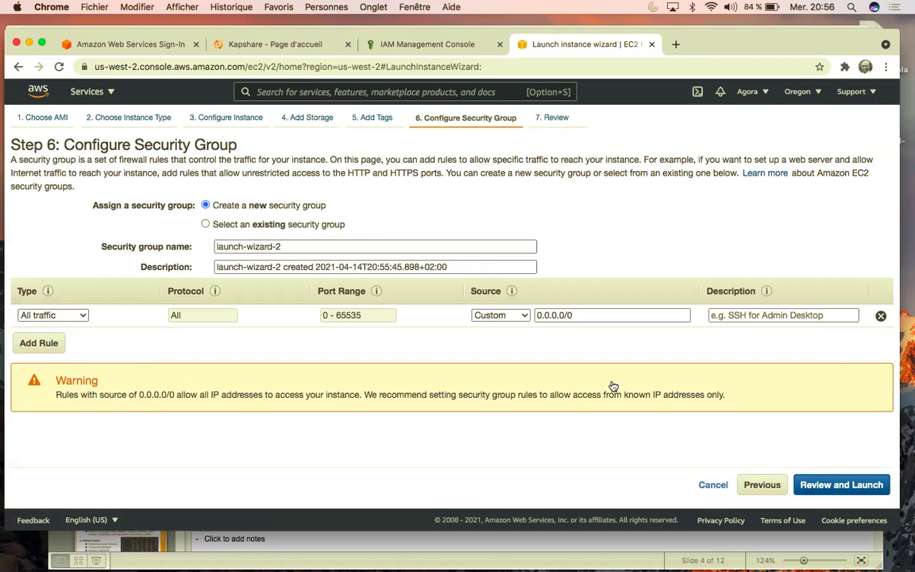
left_click(842, 485)
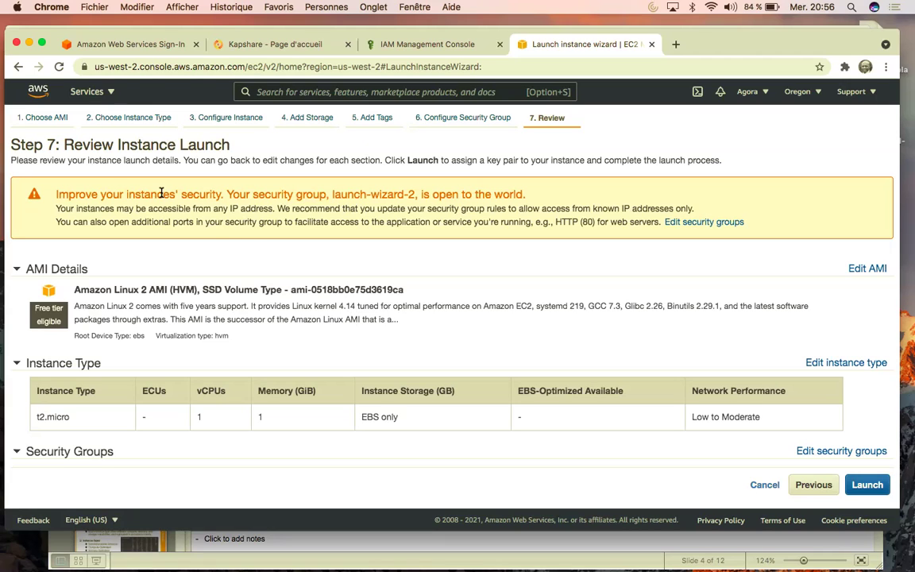
- Review the launch summary, including the security warning, instance type, security group rules, storage and tags
triple_click(222, 194)
left_click_drag(410, 196, 332, 192)
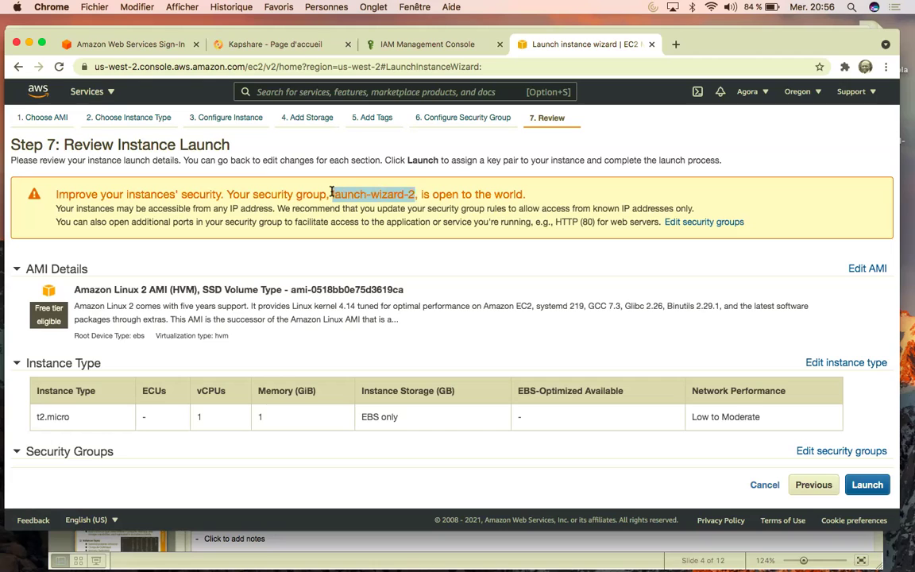
left_click_drag(526, 194, 426, 192)
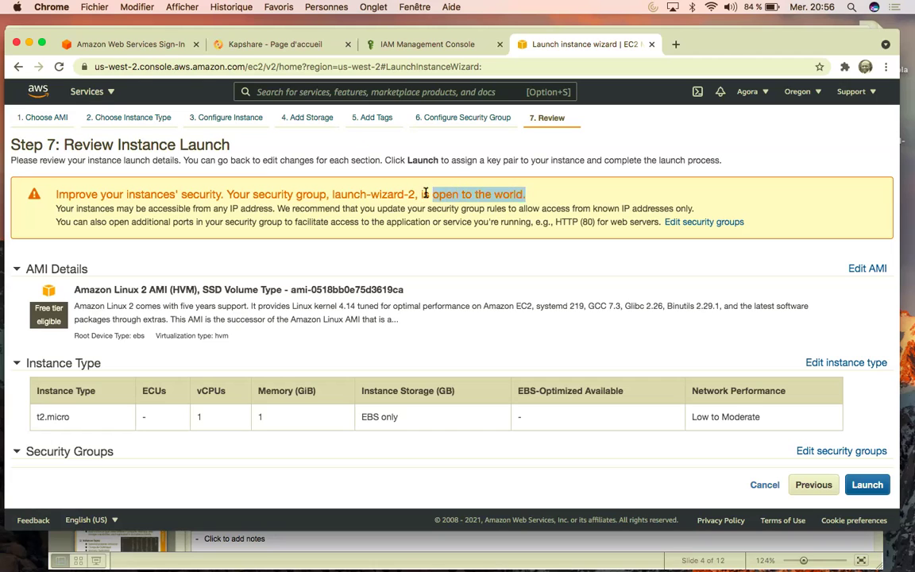
left_click(533, 199)
left_click_drag(529, 195, 230, 196)
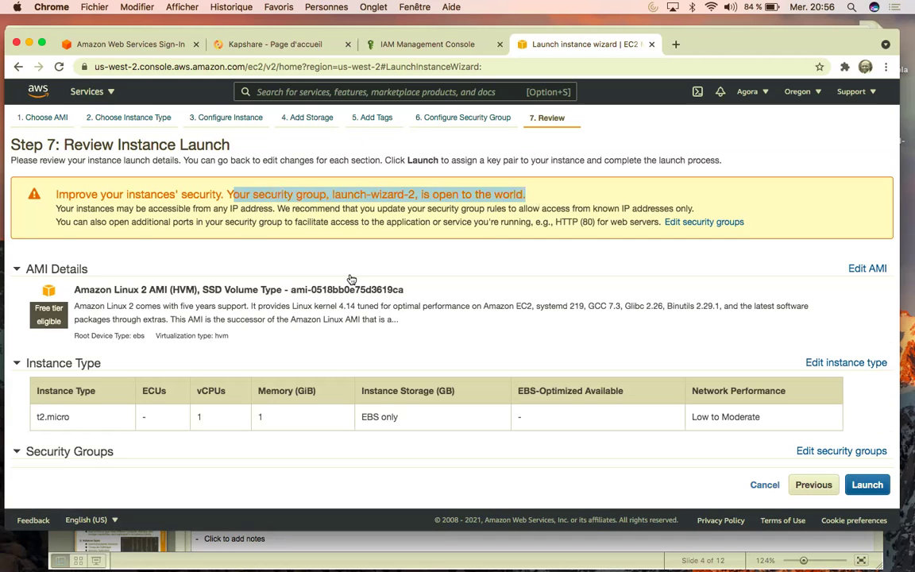
scroll(352, 280, "down", 5)
scroll(352, 280, "up", 5)
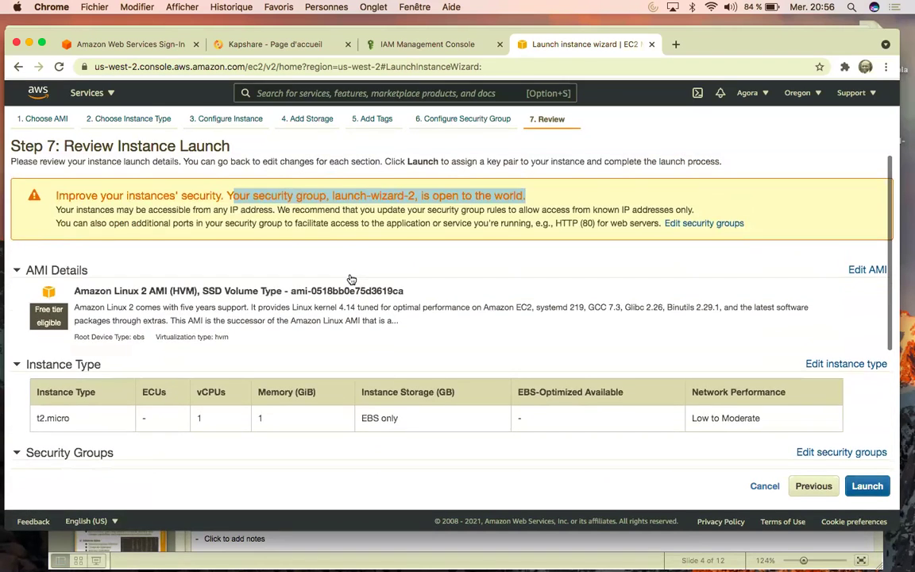
scroll(352, 280, "down", 5)
scroll(352, 279, "up", 5)
scroll(411, 303, "down", 5)
scroll(417, 323, "up", 5)
scroll(418, 325, "down", 5)
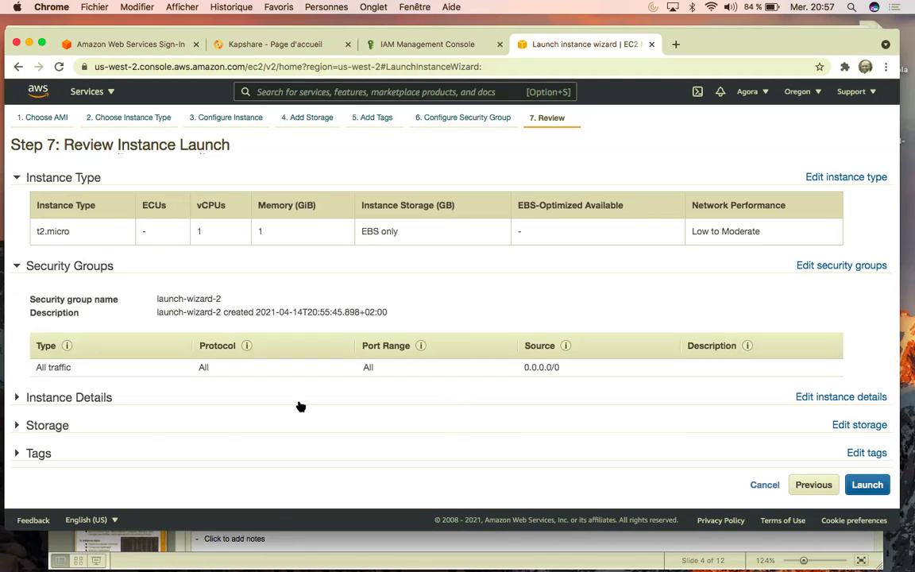
left_click(24, 454)
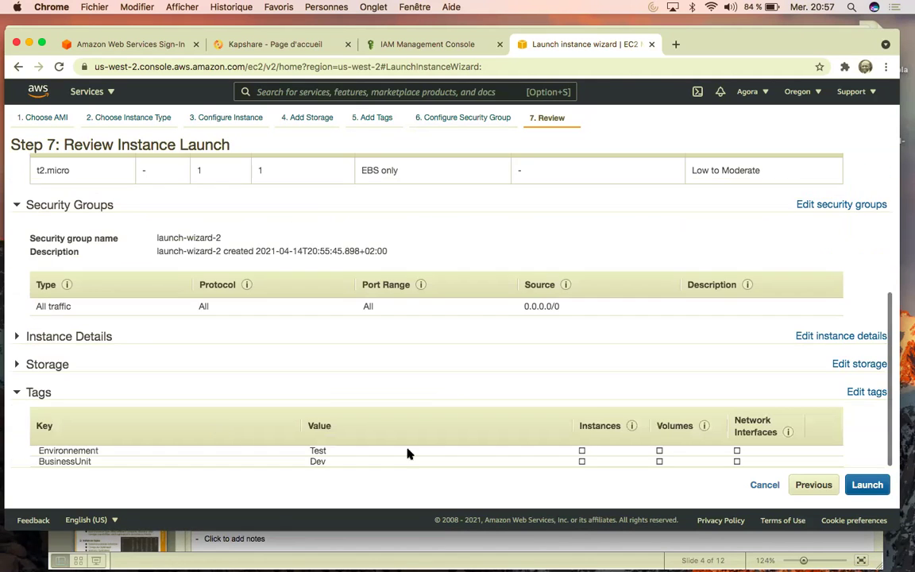
left_click(67, 364)
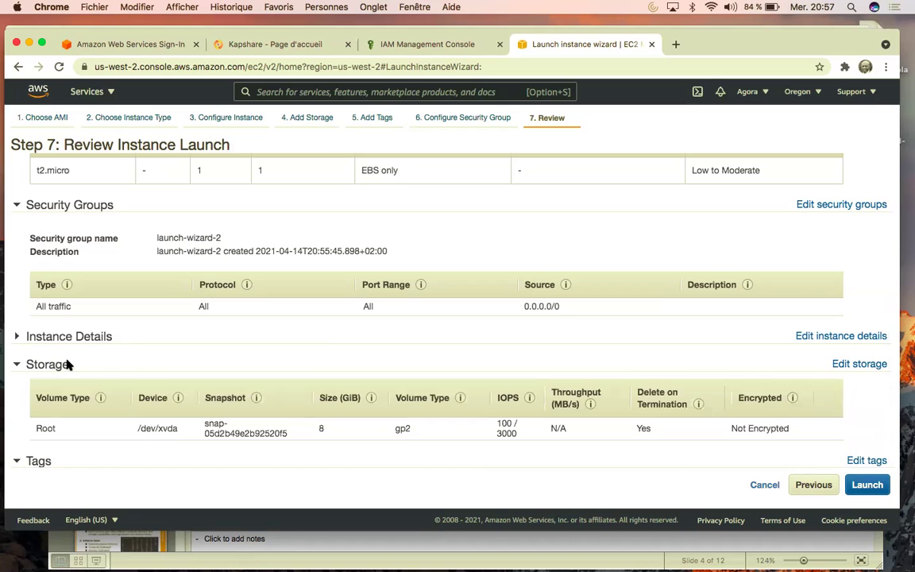
scroll(67, 364, "down", 2)
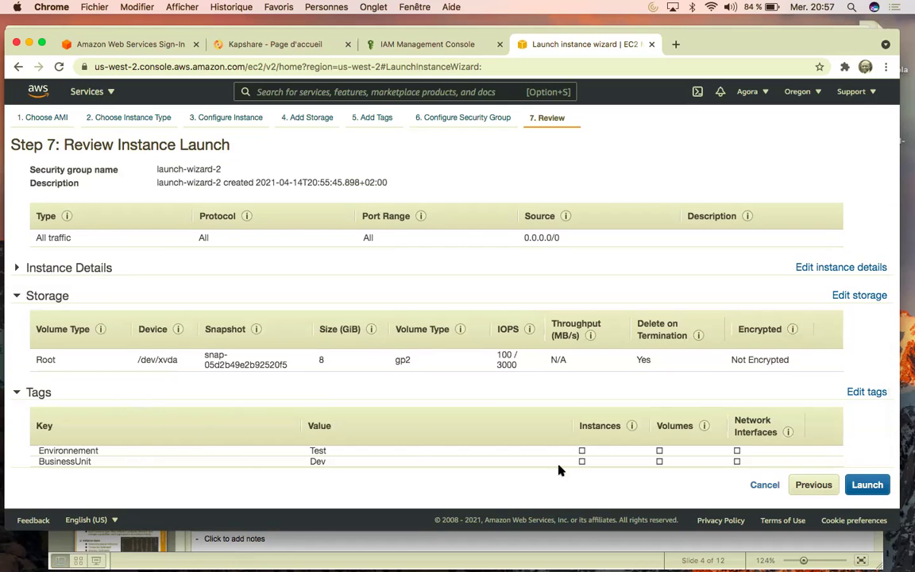
- Start the launch and choose the existing key pair kapsikikp for the instance
left_click(869, 486)
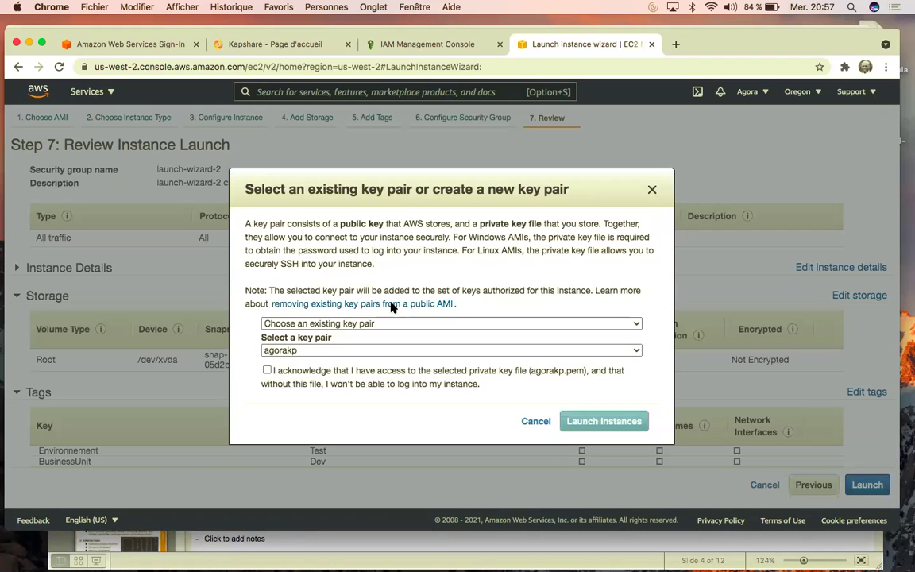
left_click(302, 324)
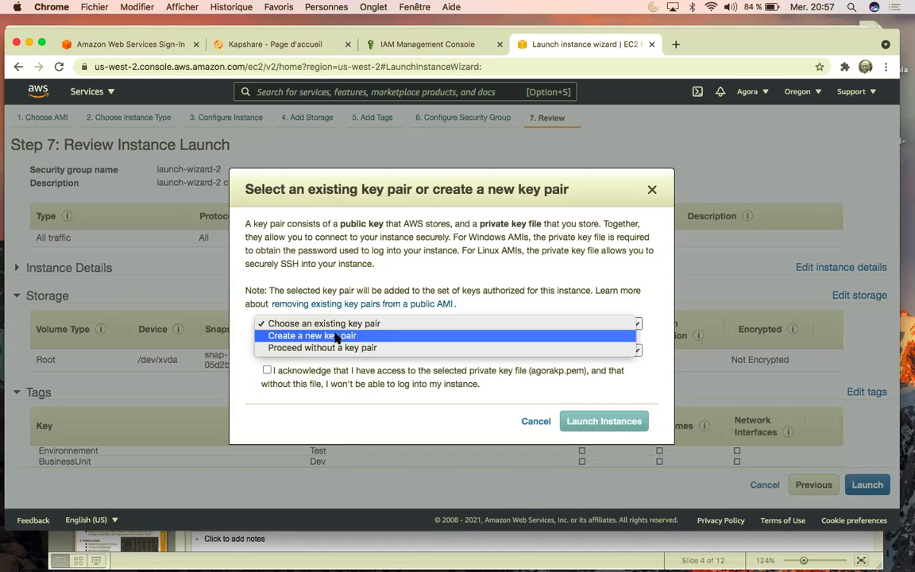
left_click(336, 337)
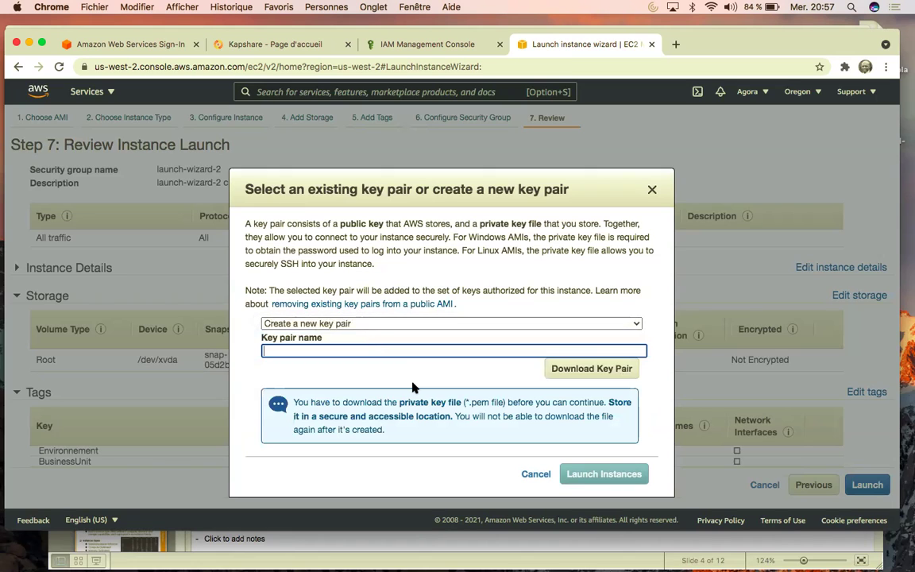
left_click(374, 323)
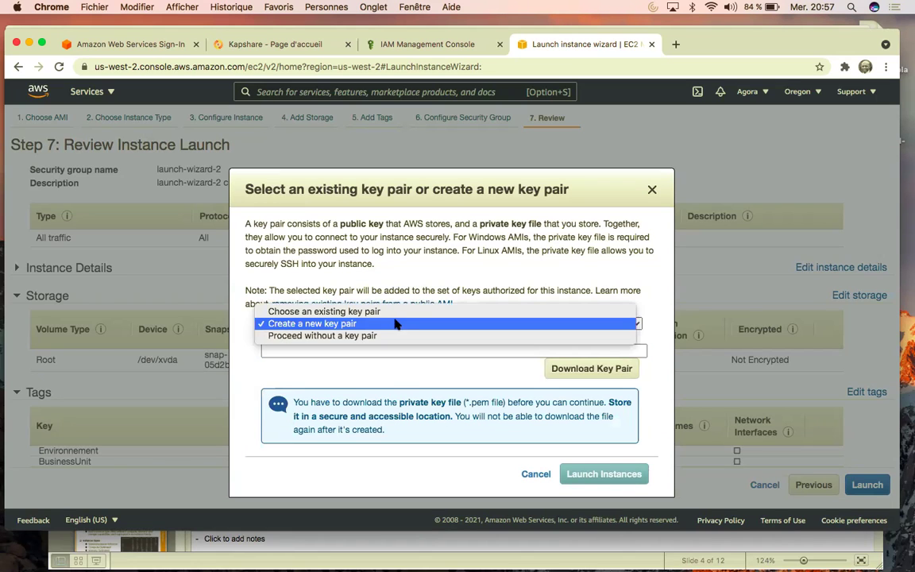
left_click(347, 312)
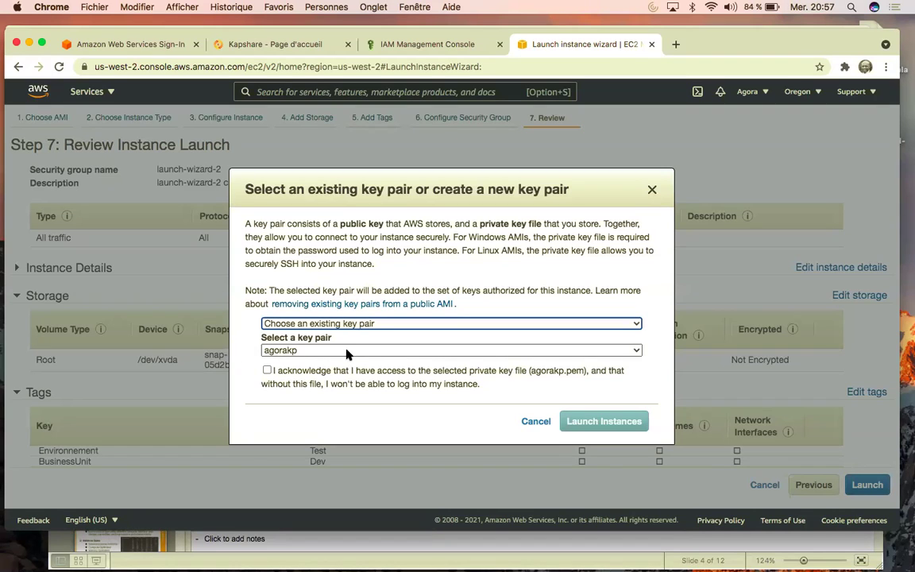
left_click(294, 352)
left_click(316, 362)
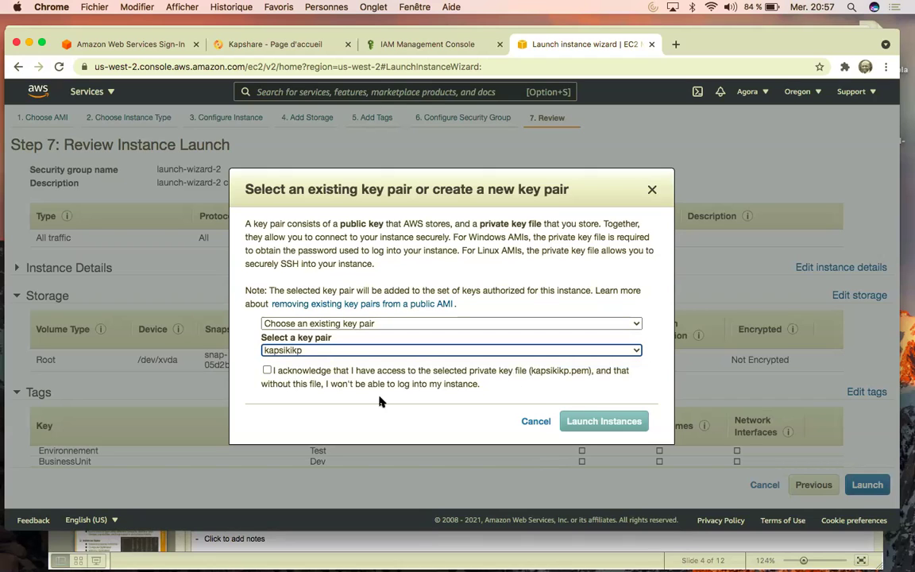
- Acknowledge access to the kapsikikp private key file and launch the instance
left_click(267, 370)
left_click(614, 425)
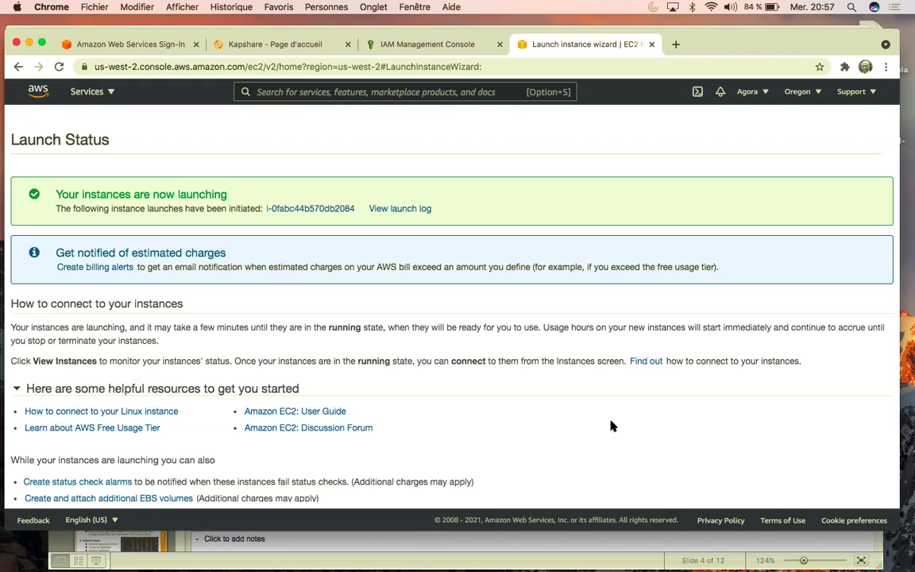
- Check the Practice – Linux EC2 instance slide in the presentation, and return to the launch status page in Chrome
key("ctrl+Up")
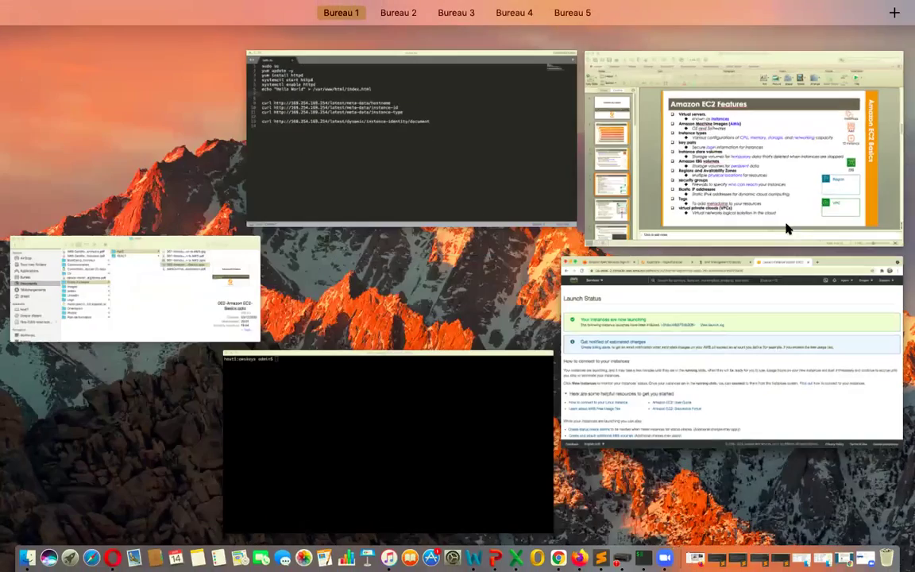
left_click(747, 191)
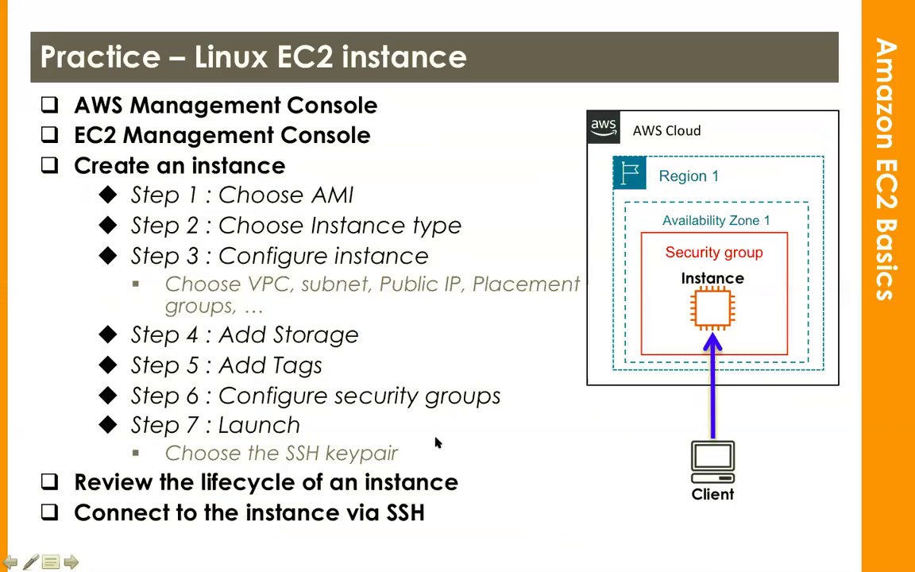
key("ctrl+Up")
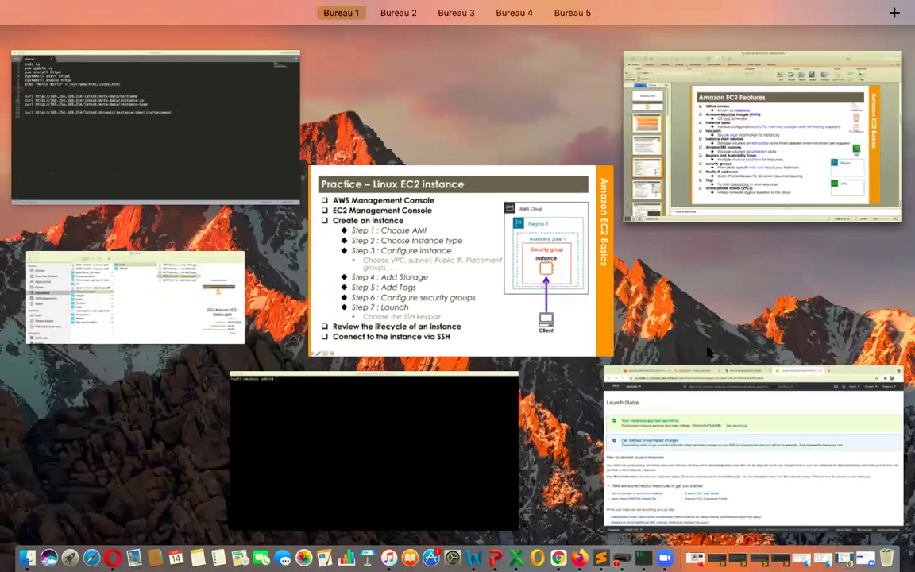
left_click(738, 468)
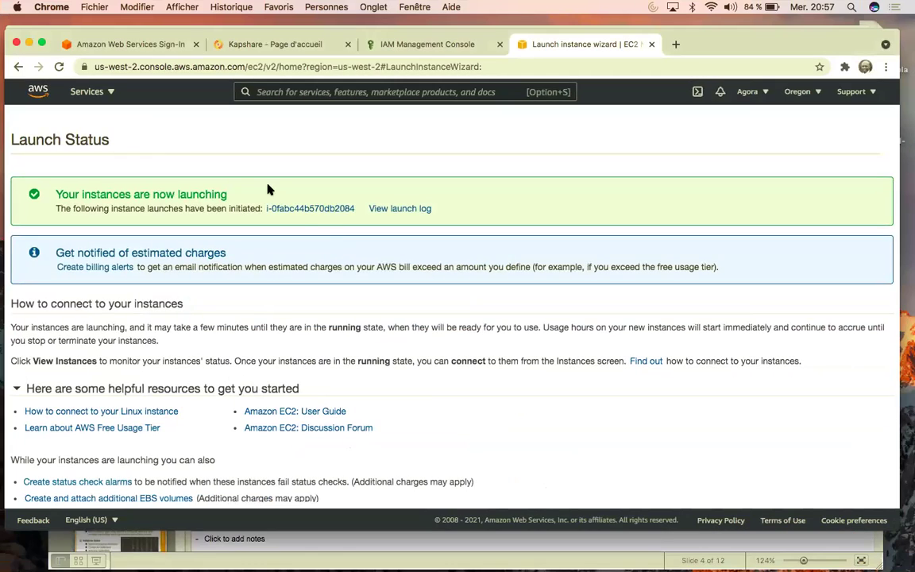
- Open the launched instance's entry from the launch status and clear the filter to list all instances
left_click(295, 209)
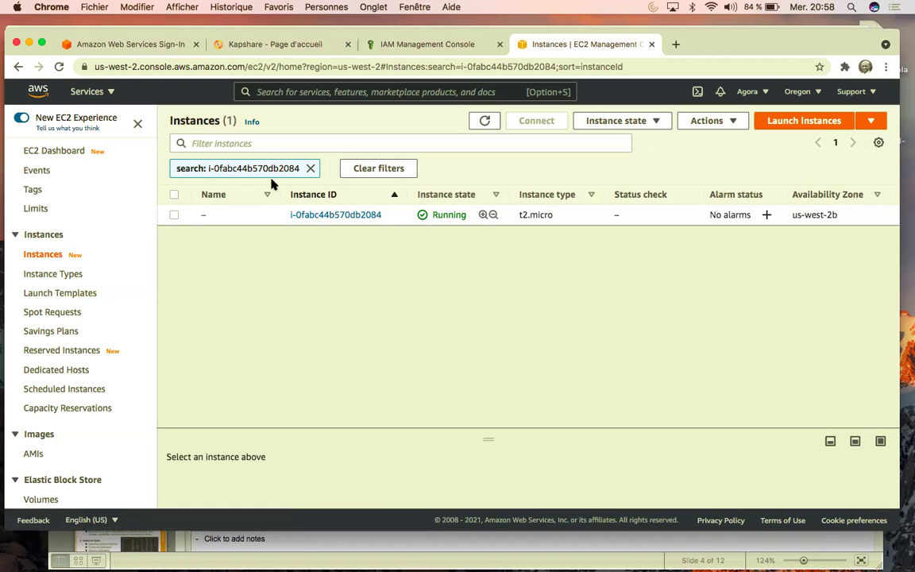
mouse_move(233, 211)
left_click(368, 168)
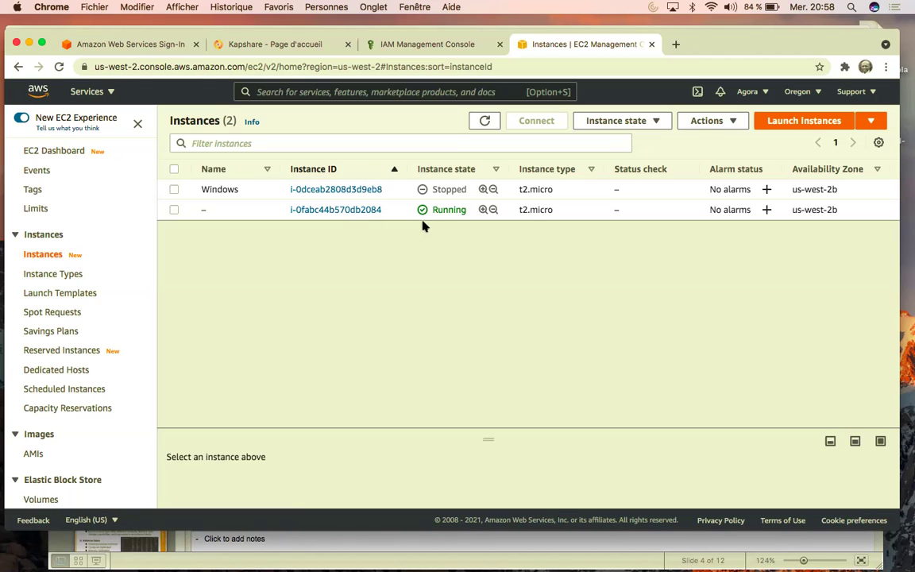
- Open the new instance's summary and examine its instance type, public and private IPv4 addresses, and public DNS name
left_click(364, 210)
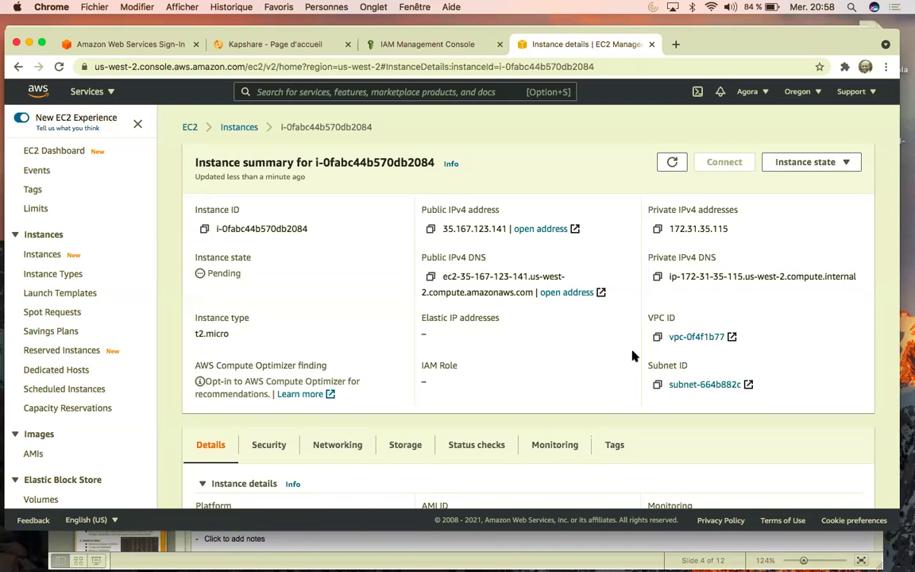
scroll(551, 360, "down", 1)
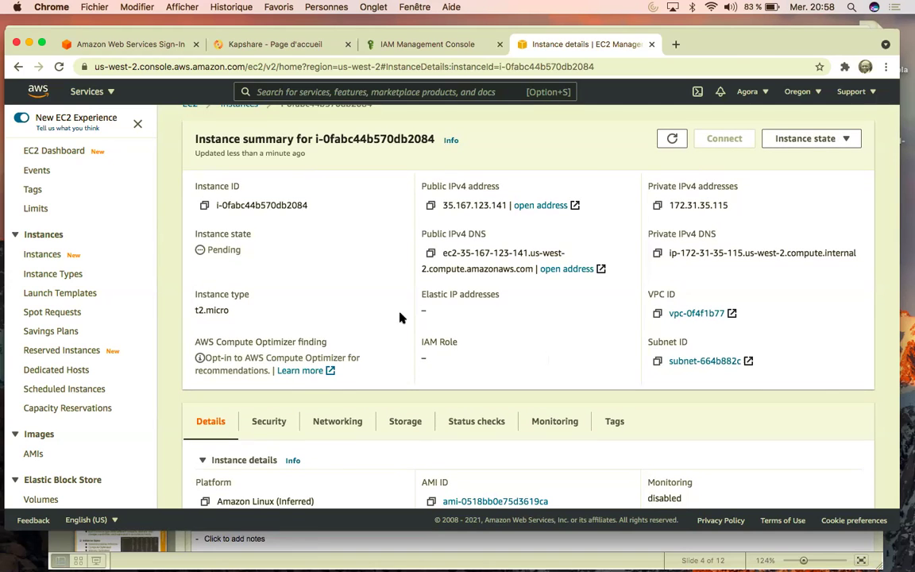
double_click(222, 310)
triple_click(222, 310)
left_click(242, 316)
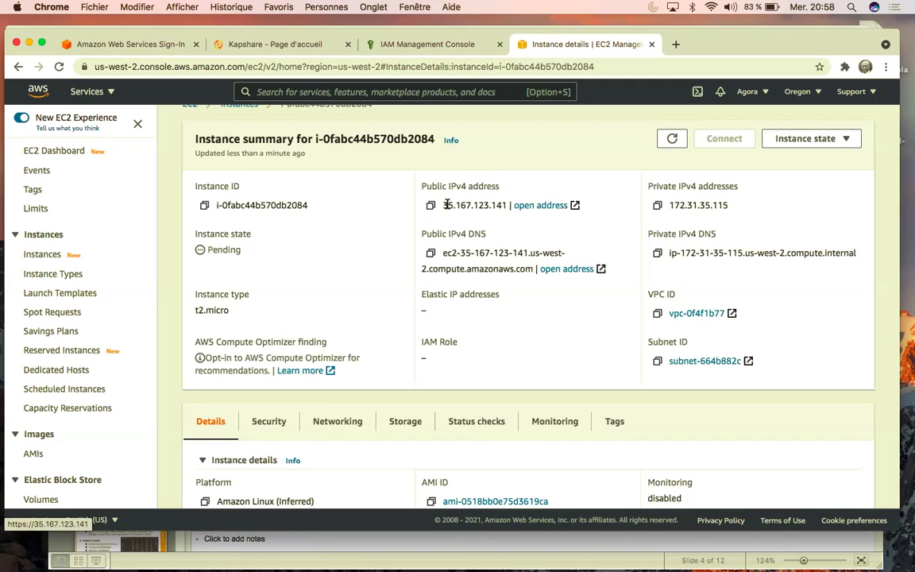
double_click(699, 205)
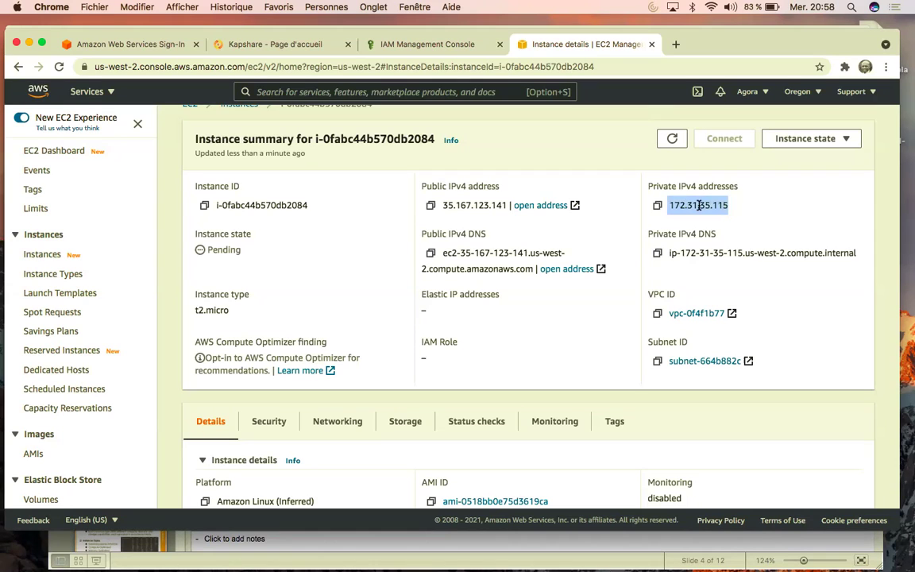
left_click(723, 205)
left_click_drag(726, 205, 670, 205)
left_click_drag(503, 205, 456, 205)
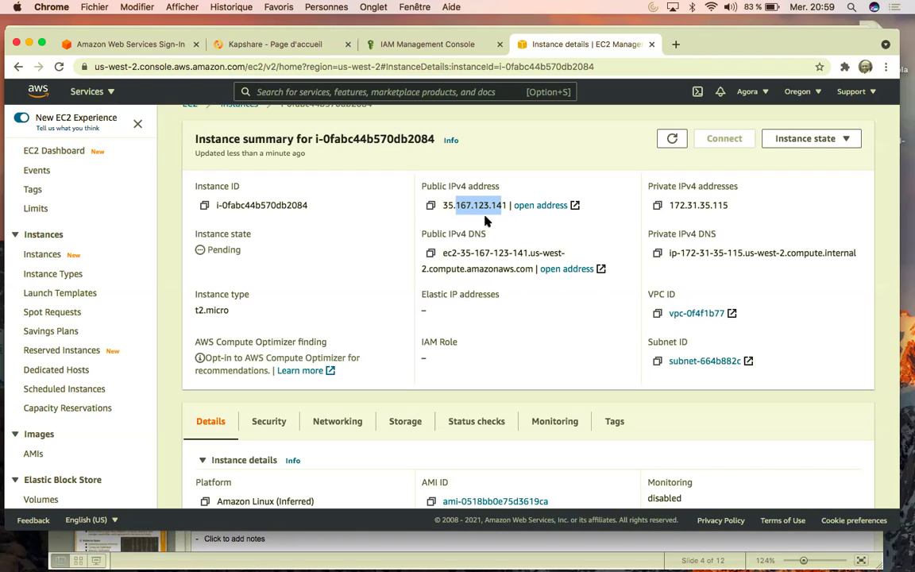
left_click(445, 254)
left_click_drag(445, 254, 534, 266)
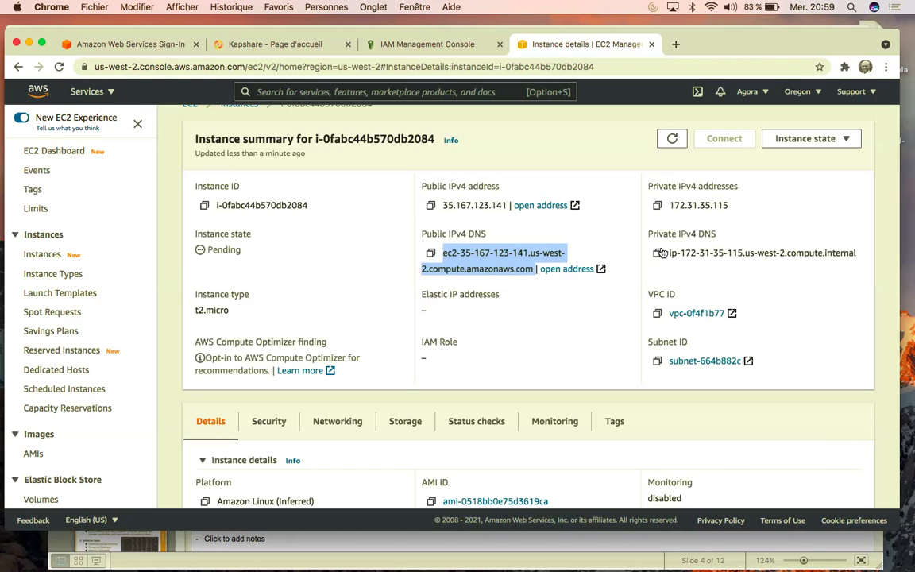
- Examine the instance details, including the platform, AMI, key pair, and host and placement group information
scroll(565, 359, "down", 5)
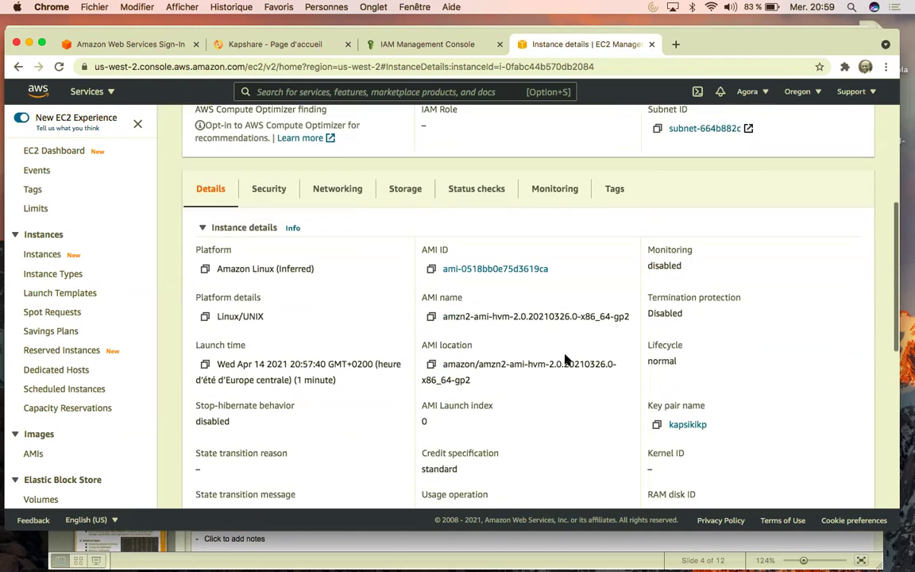
scroll(566, 359, "down", 2)
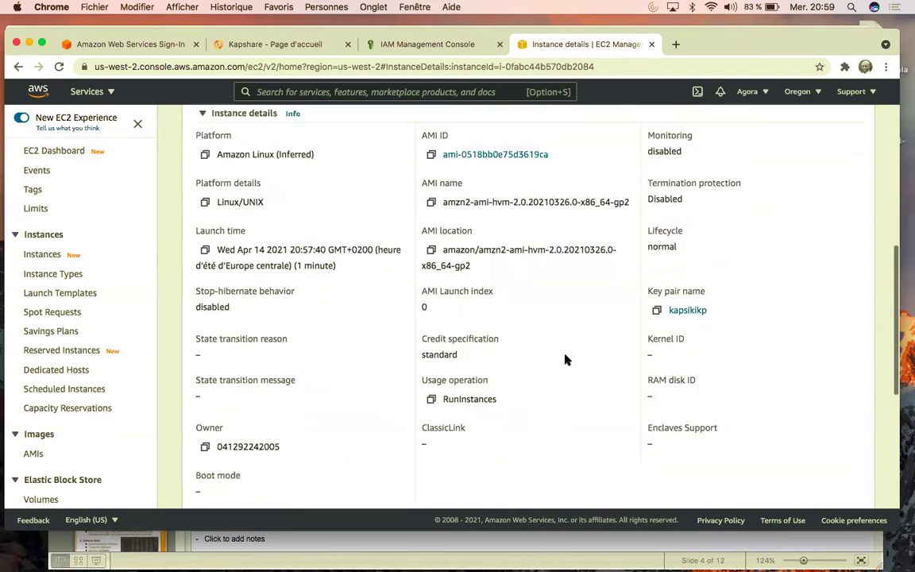
scroll(566, 359, "up", 3)
scroll(481, 299, "down", 6)
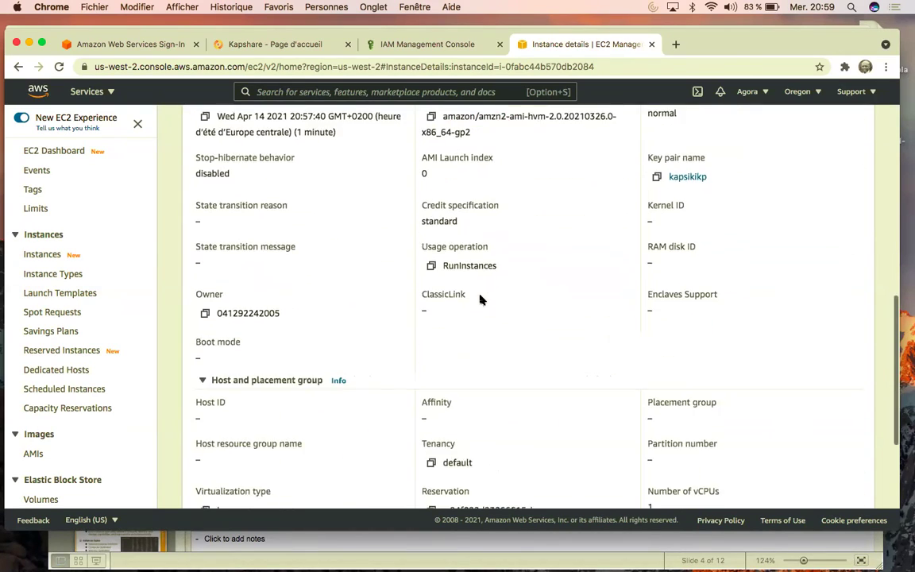
scroll(481, 299, "down", 2)
scroll(481, 300, "up", 11)
scroll(480, 299, "down", 3)
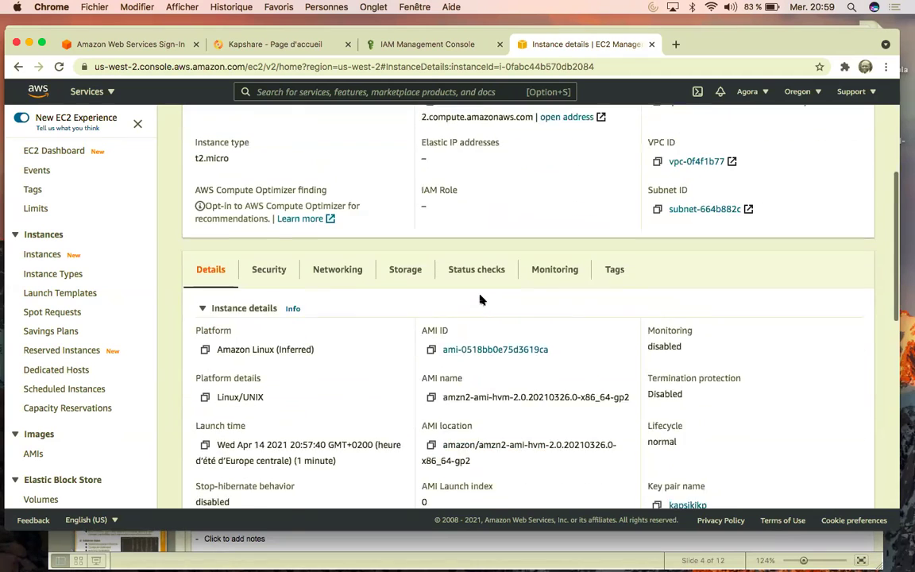
- Review the instance's security details and its networking details, including VPC, subnet and availability zone
left_click(265, 236)
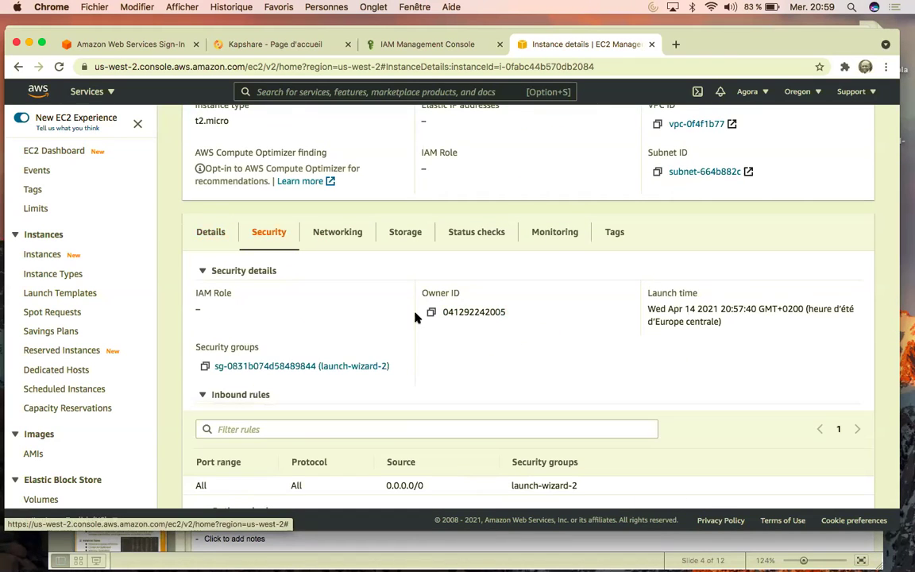
left_click(336, 235)
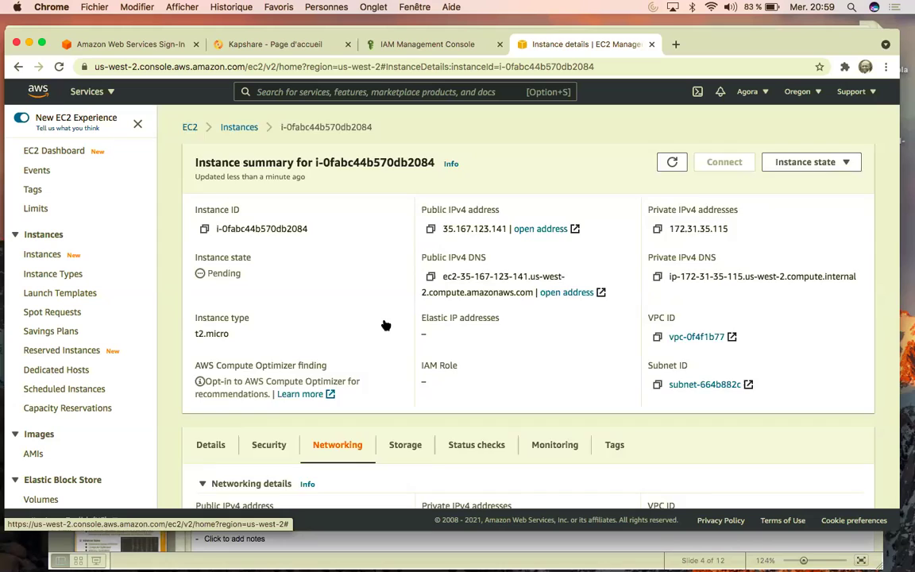
scroll(383, 322, "down", 4)
scroll(384, 324, "down", 2)
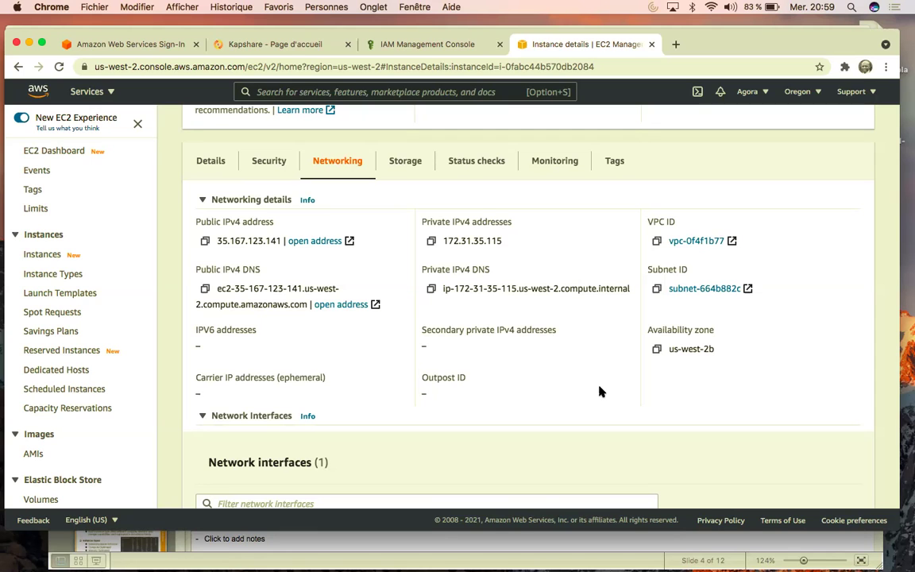
scroll(473, 306, "up", 5)
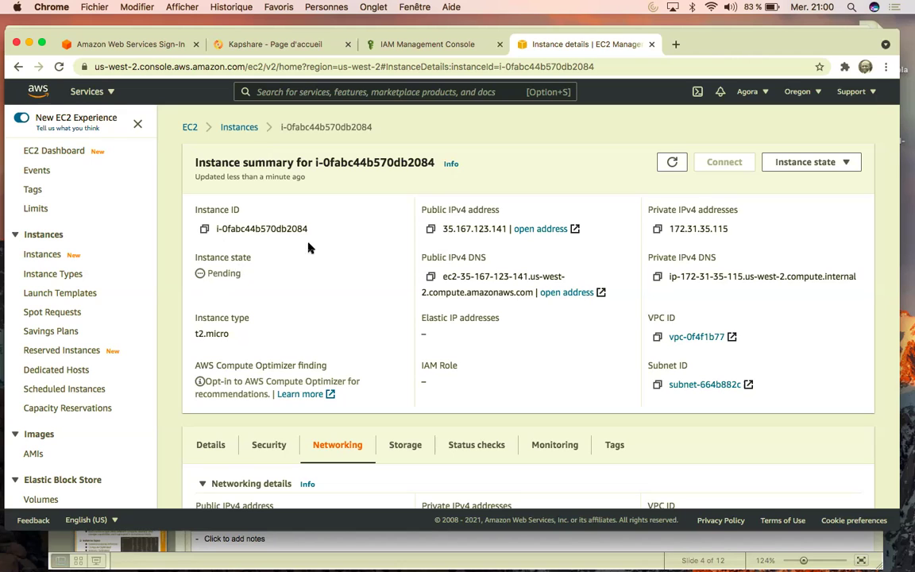
- Return to the instances list, select the new t2.micro instance and examine its available image and template actions
left_click(240, 128)
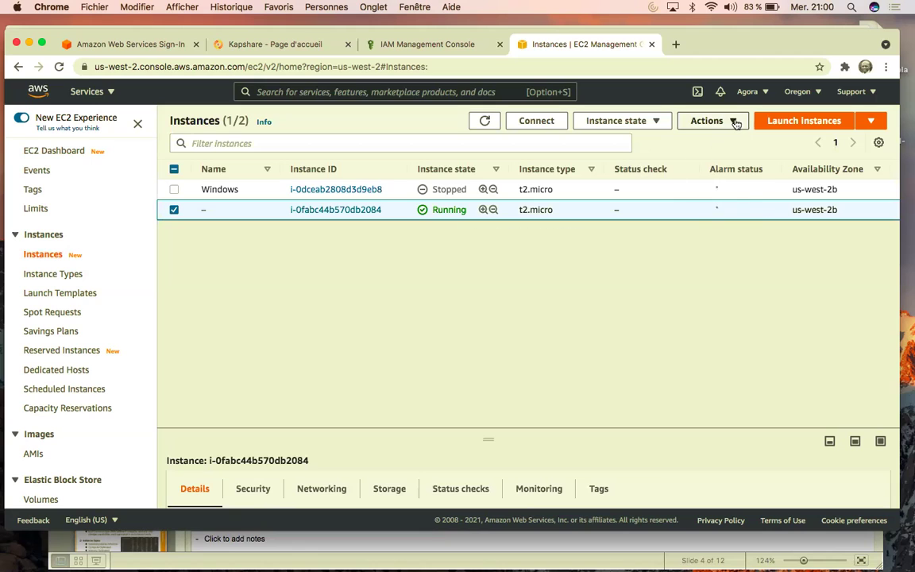
left_click(733, 123)
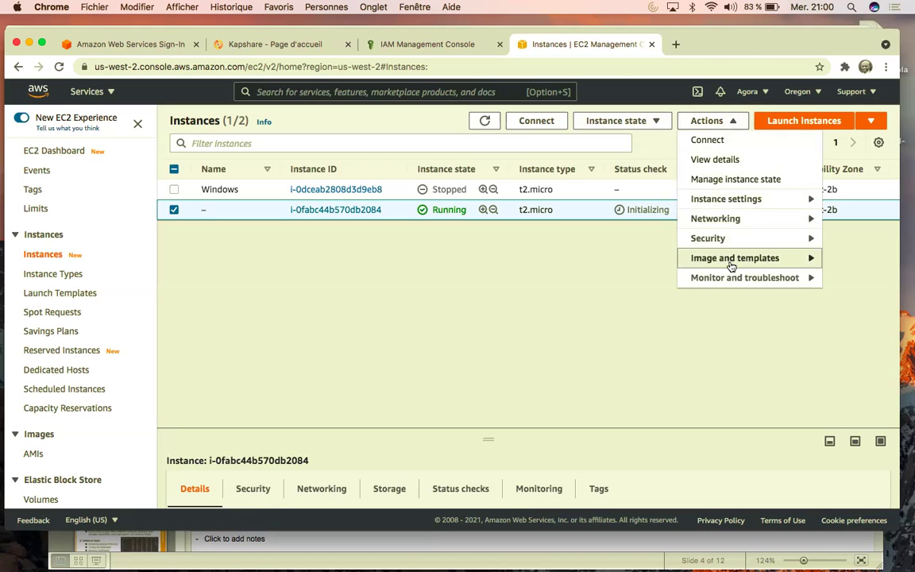
left_click(795, 259)
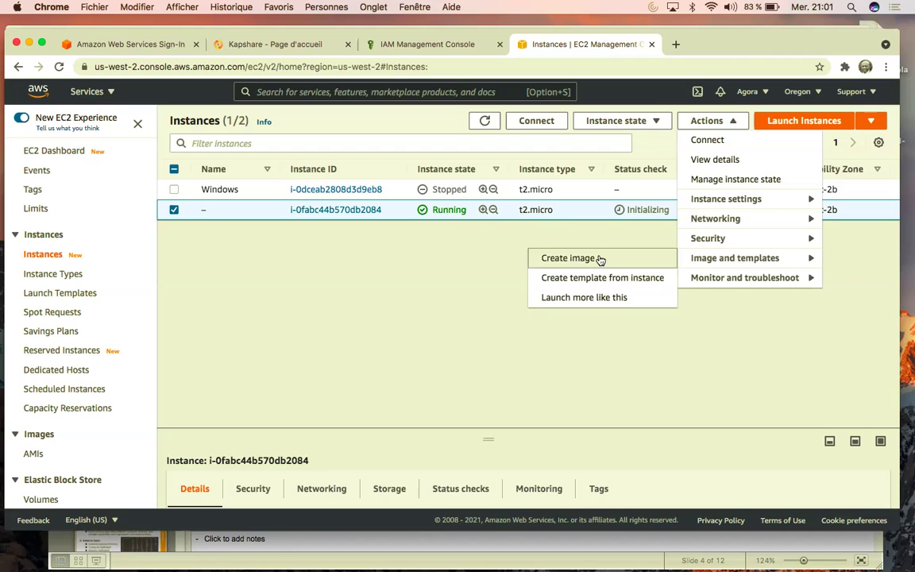
left_click(457, 302)
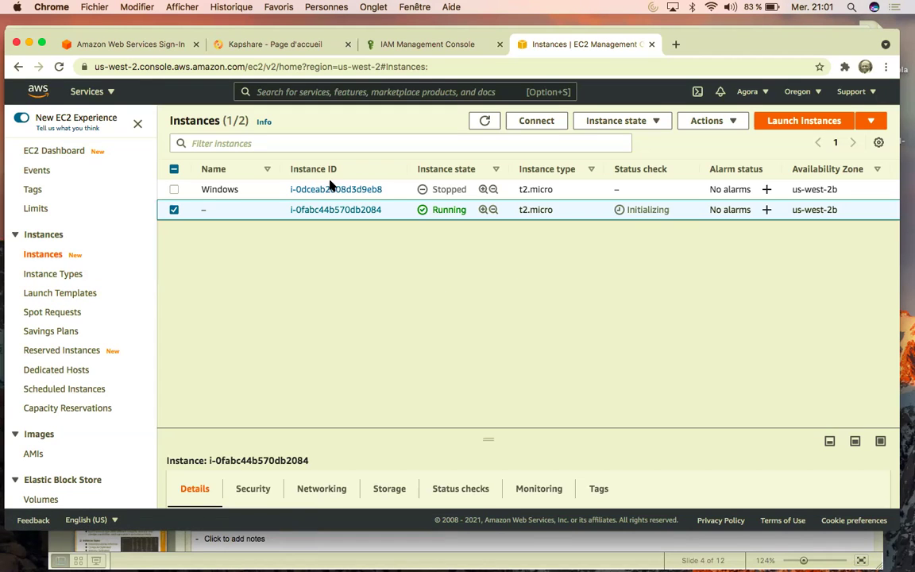
- View the EC2 launch templates page, and return to the instances list to check the new instance's type
left_click(71, 294)
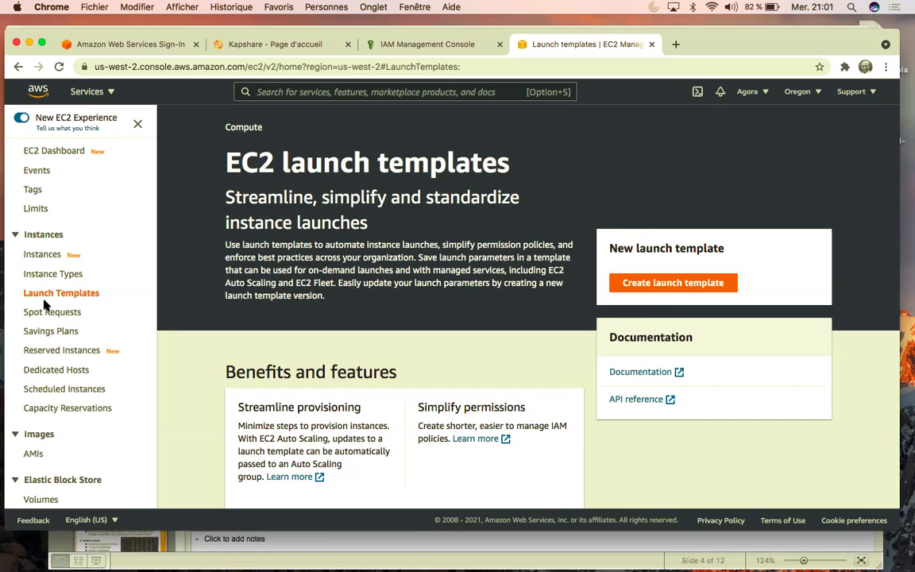
left_click(49, 255)
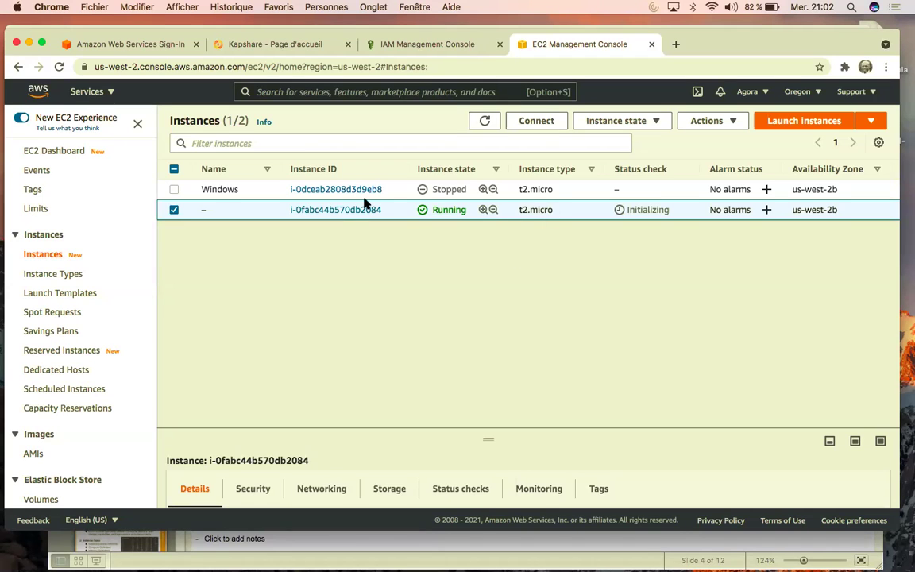
double_click(537, 210)
left_click(547, 253)
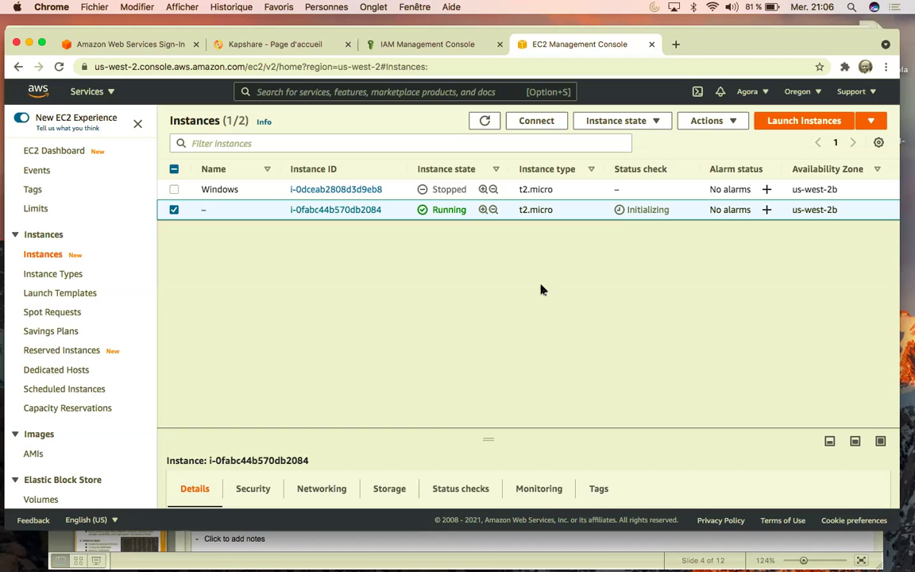
- Enlarge the selected instance's details pane and examine its networking information, network interfaces and Elastic IP addresses
scroll(541, 289, "down", 1)
left_click(334, 477)
left_click_drag(470, 434, 437, 271)
scroll(437, 342, "down", 5)
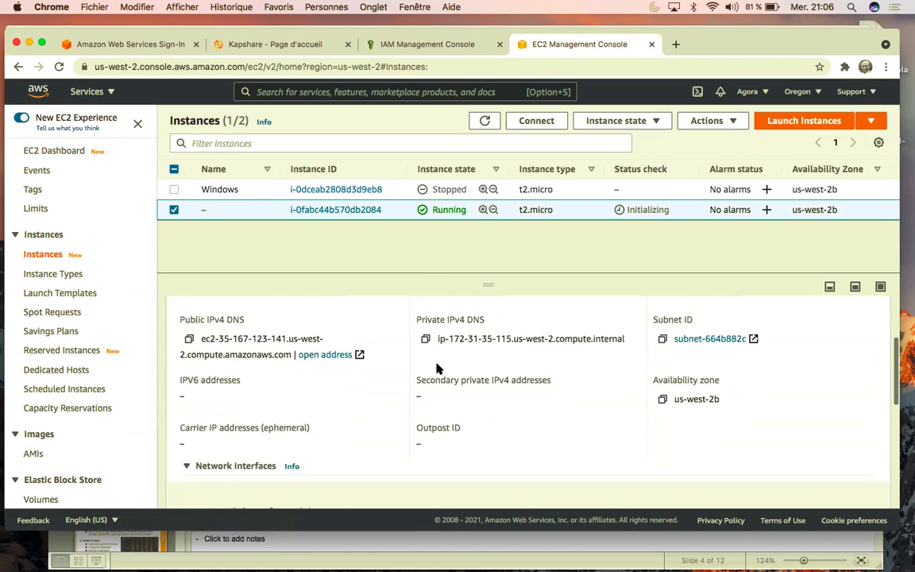
scroll(437, 367, "up", 3)
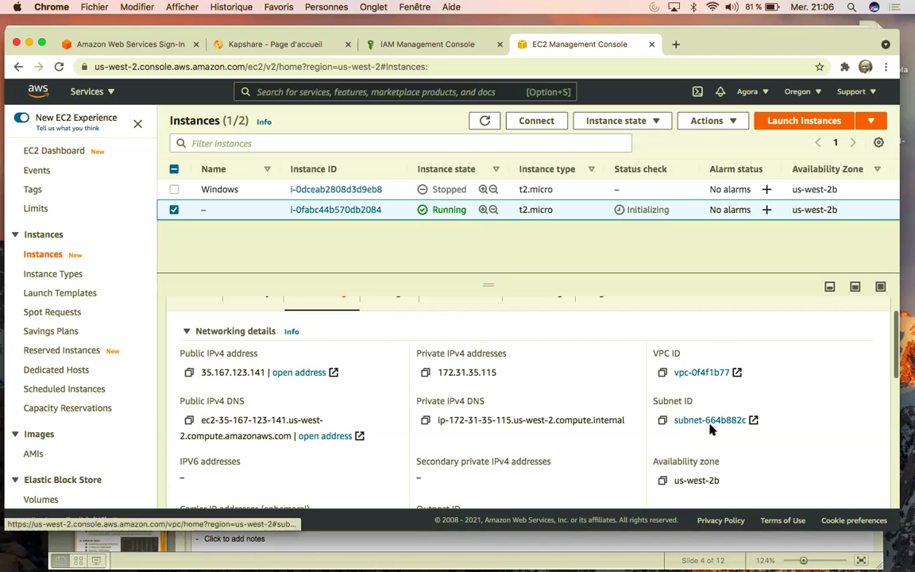
scroll(610, 460, "down", 2)
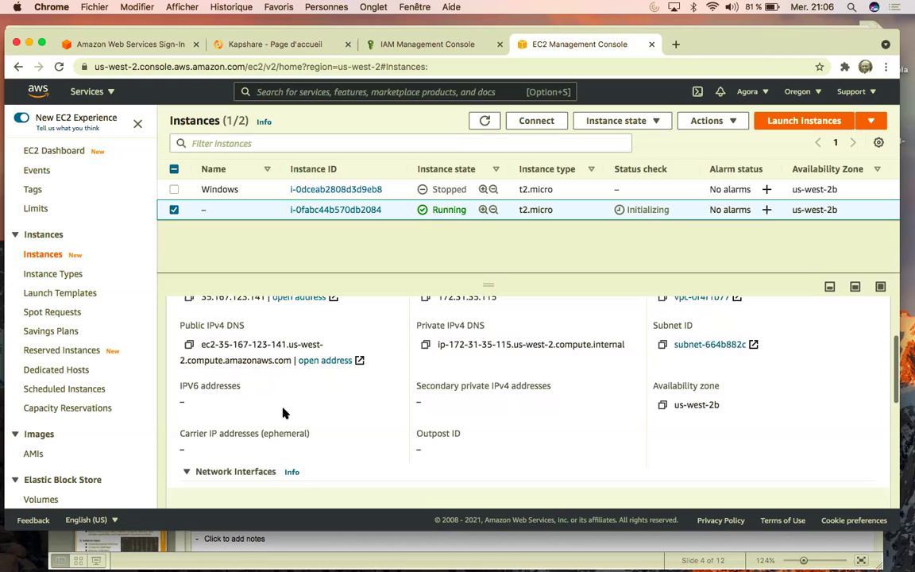
scroll(445, 394, "down", 4)
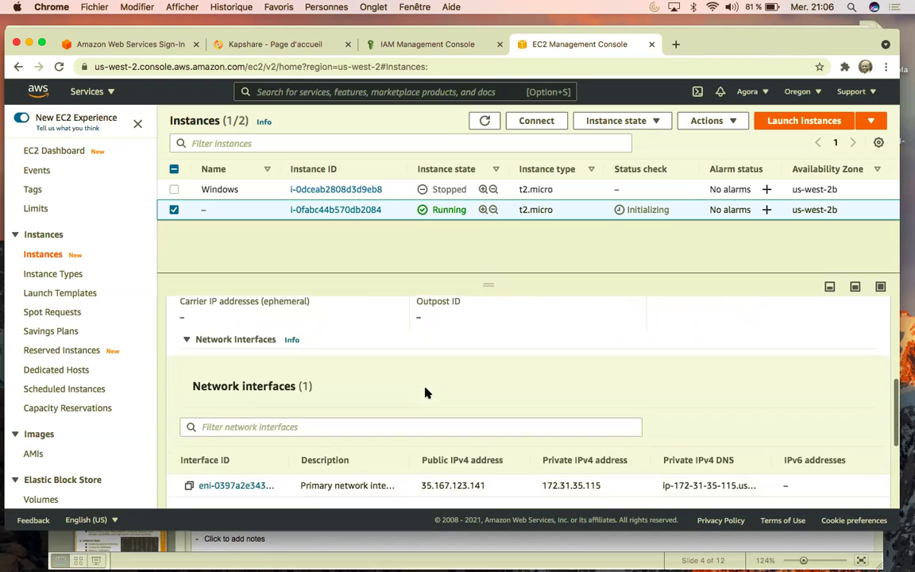
scroll(302, 436, "down", 2)
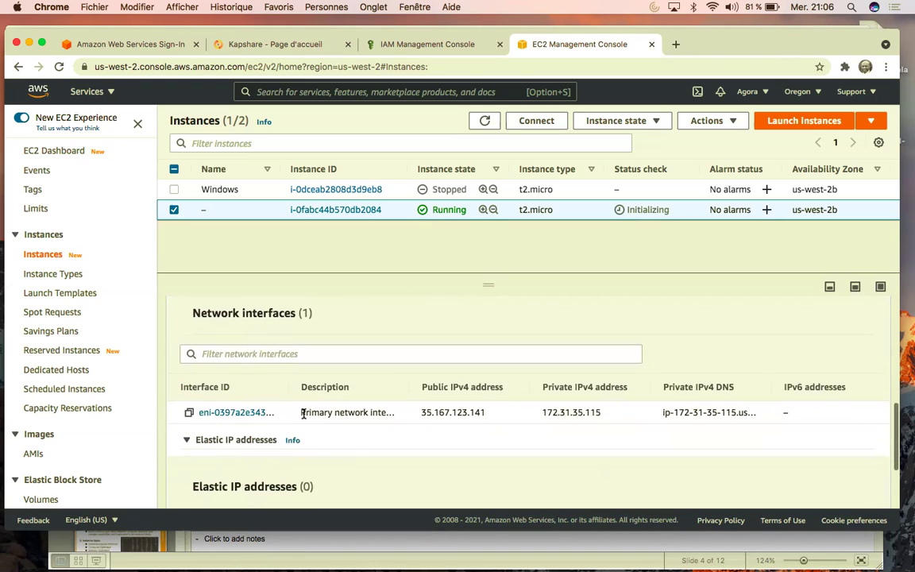
scroll(474, 413, "down", 1)
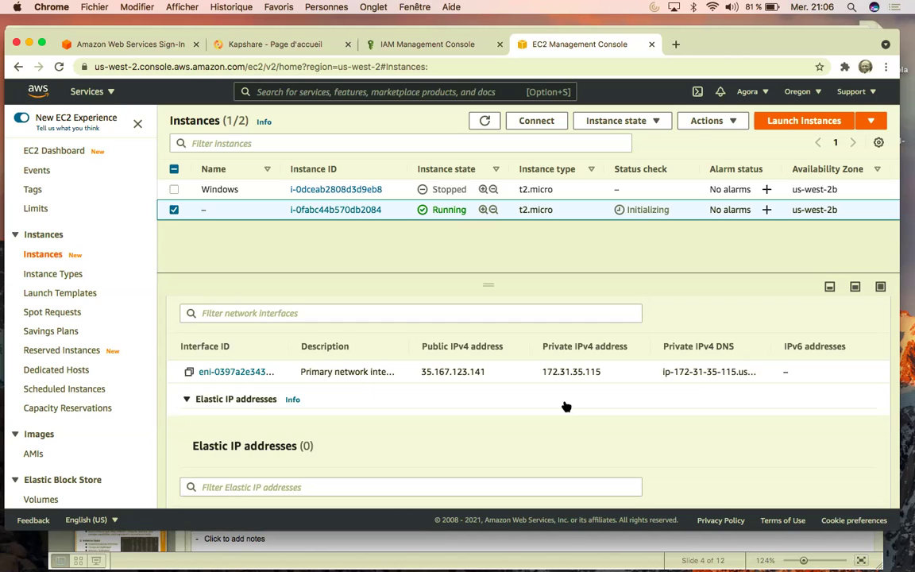
scroll(565, 404, "down", 3)
scroll(566, 405, "up", 5)
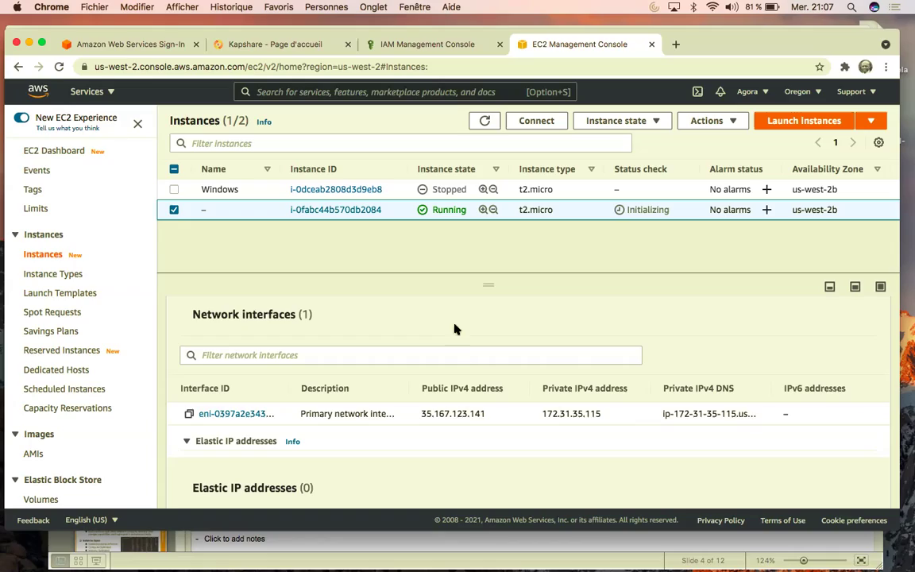
- Check the Linux EC2 practice slide in the presentation, and return to the EC2 console in Chrome to view the selected instance's state actions
scroll(478, 364, "down", 3)
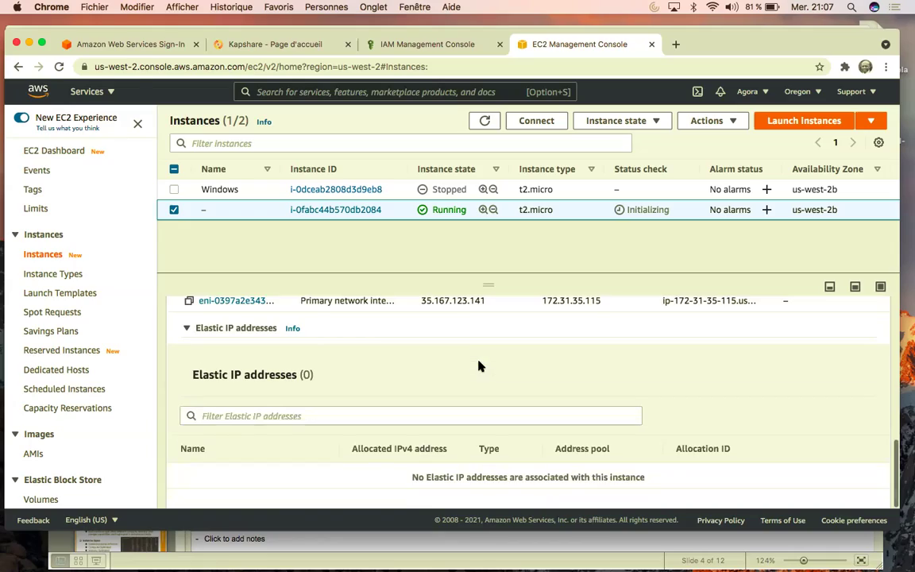
key("ctrl+Up")
left_click(696, 192)
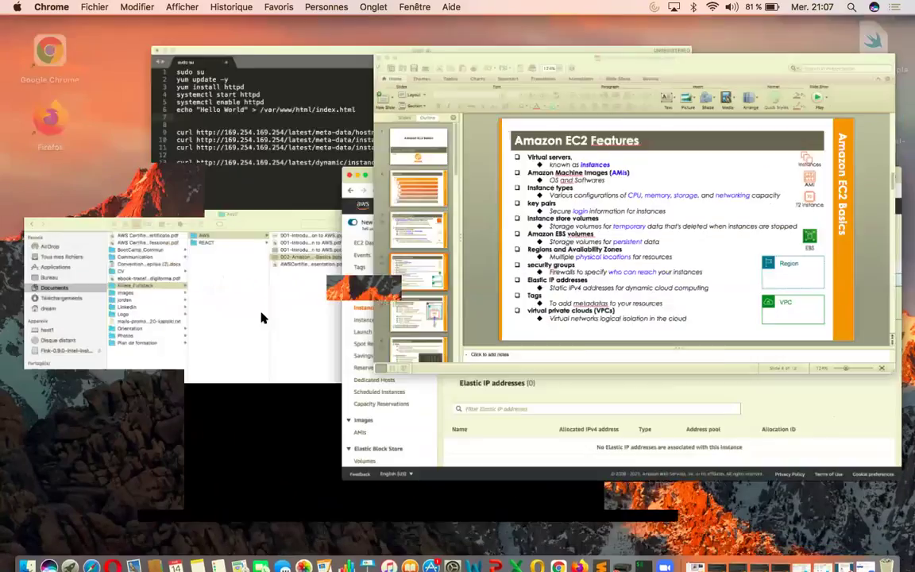
key("ctrl+Right")
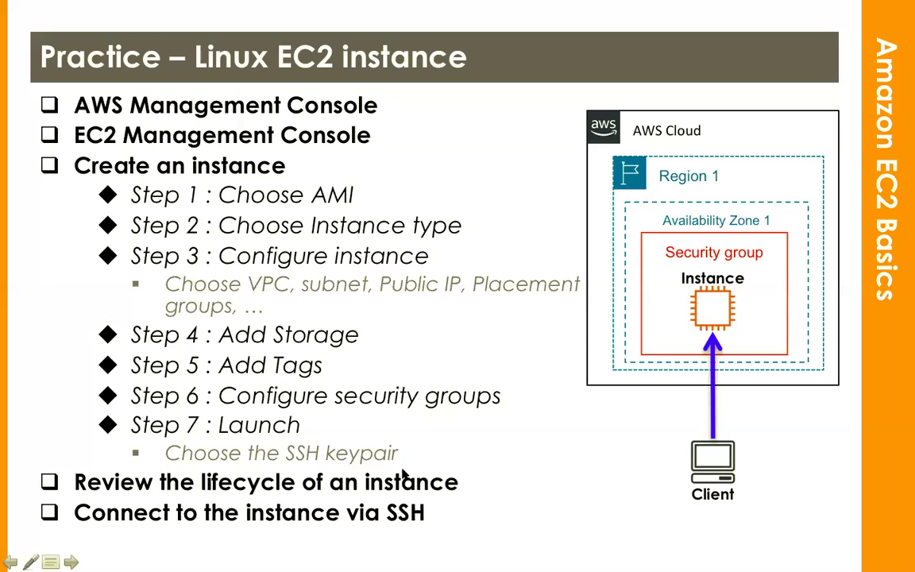
key("ctrl+Up")
left_click(689, 466)
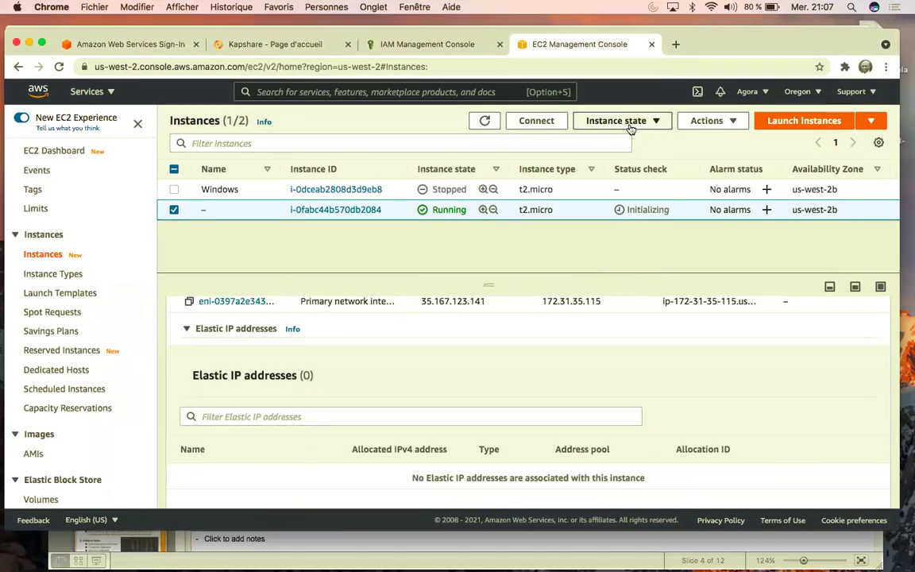
left_click(660, 120)
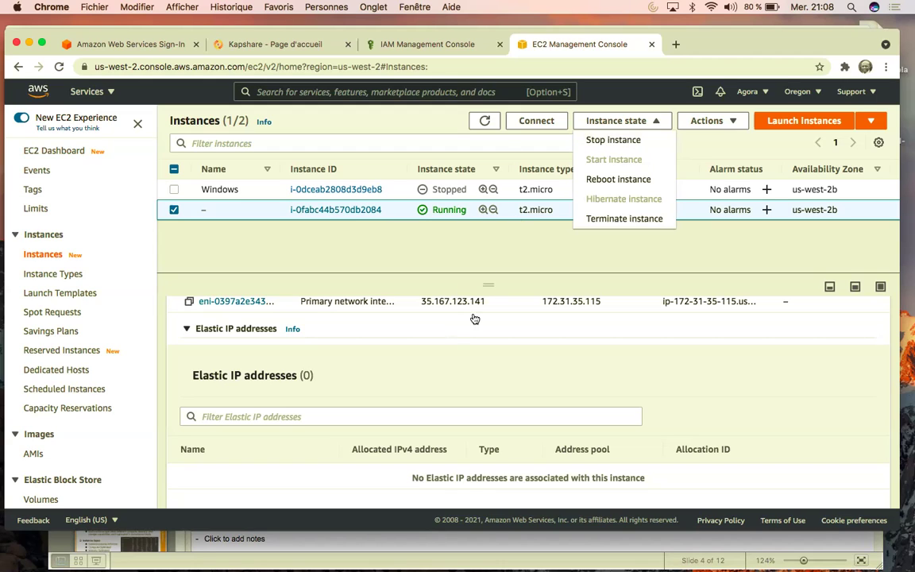
left_click(514, 263)
- Examine the private IPv4 address in the selected instance's networking details
scroll(509, 350, "up", 10)
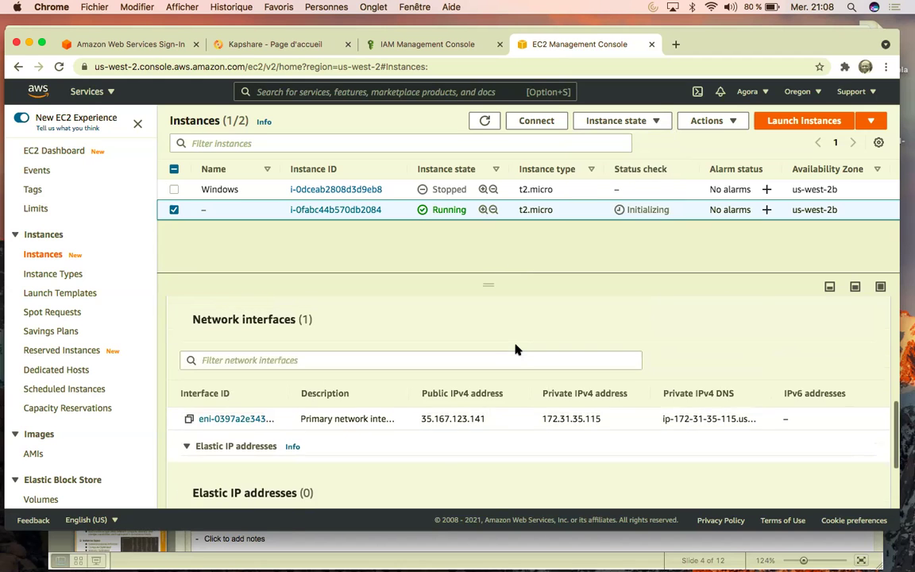
double_click(473, 414)
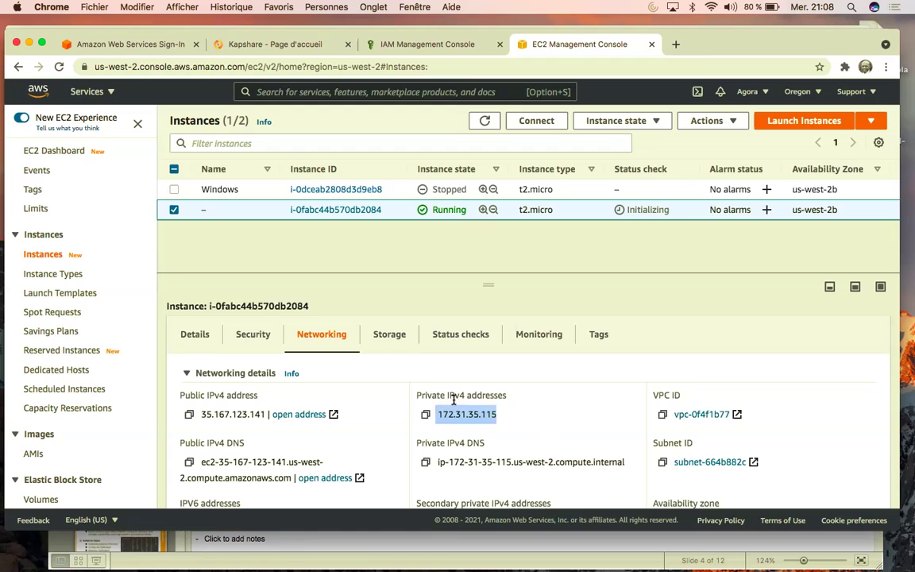
left_click(497, 416)
left_click_drag(498, 415, 436, 414)
scroll(524, 423, "down", 2)
scroll(524, 422, "up", 2)
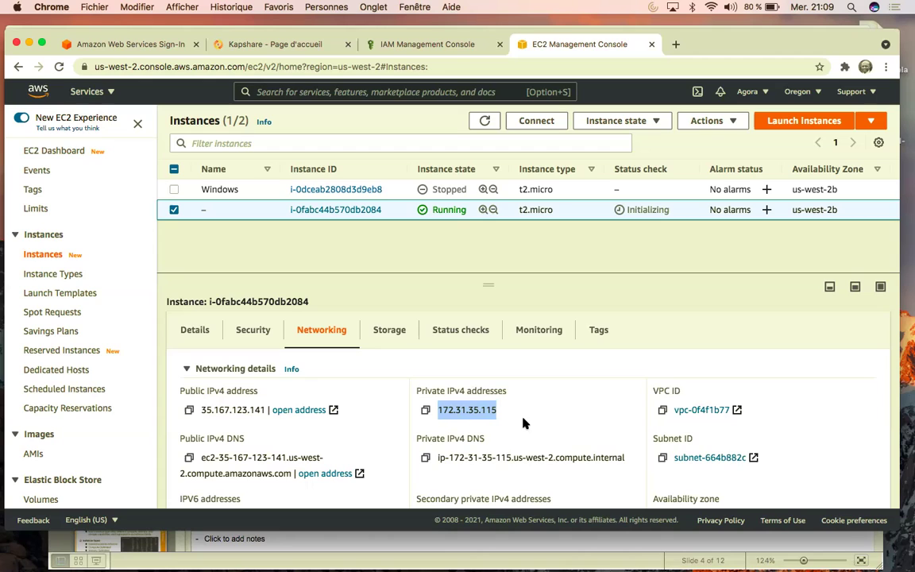
left_click(522, 413)
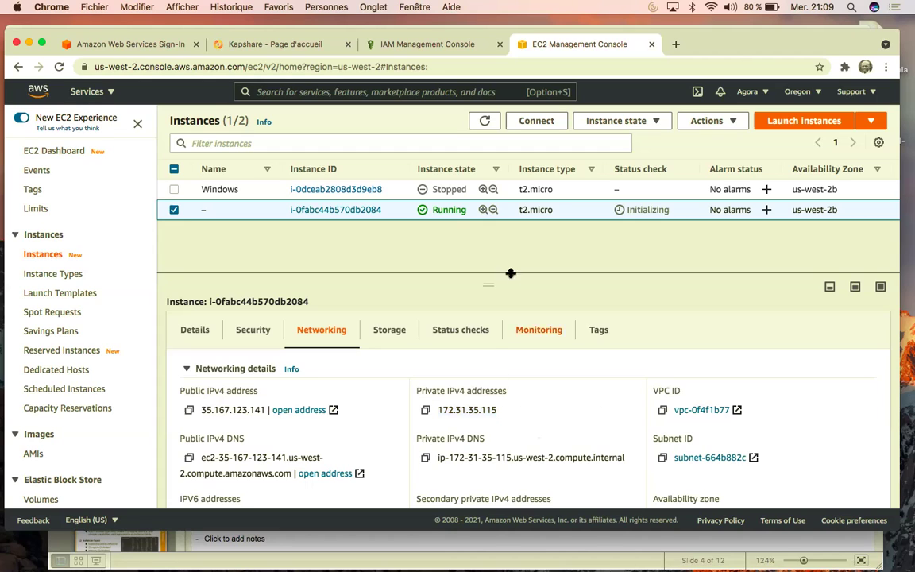
- Stop the selected unnamed t2.micro instance and confirm the stop
left_click(655, 123)
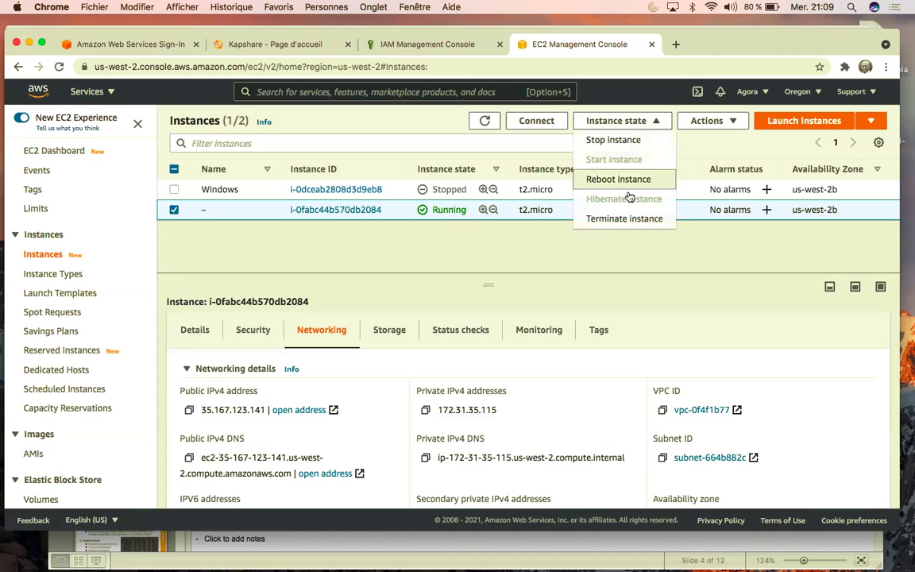
left_click(627, 141)
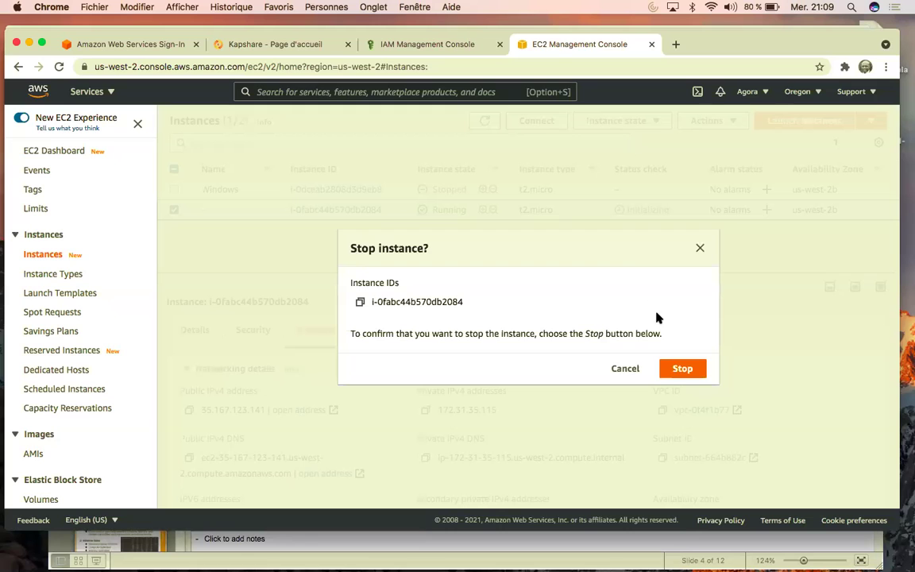
left_click(681, 368)
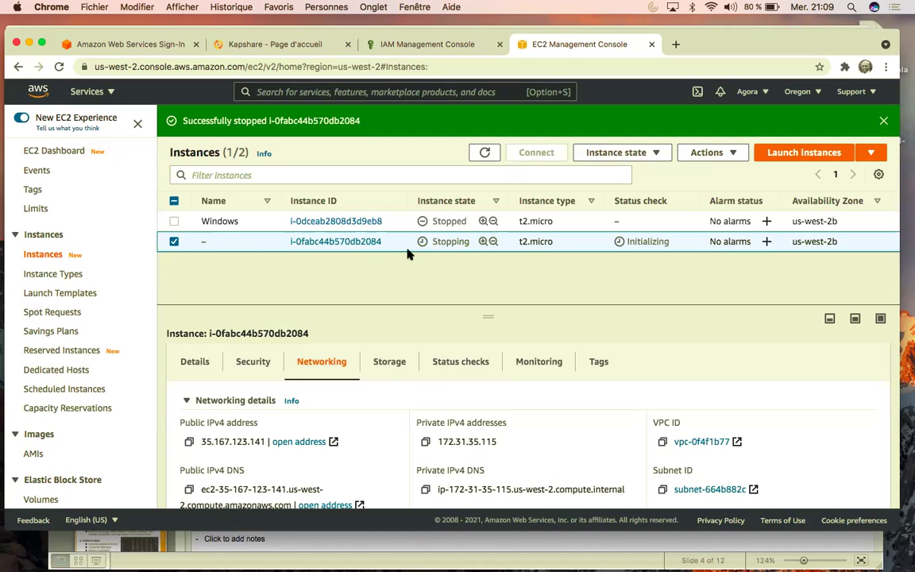
- Check the instance's private IPv4 address, and refresh the instances list until the instance has stopped
double_click(492, 442)
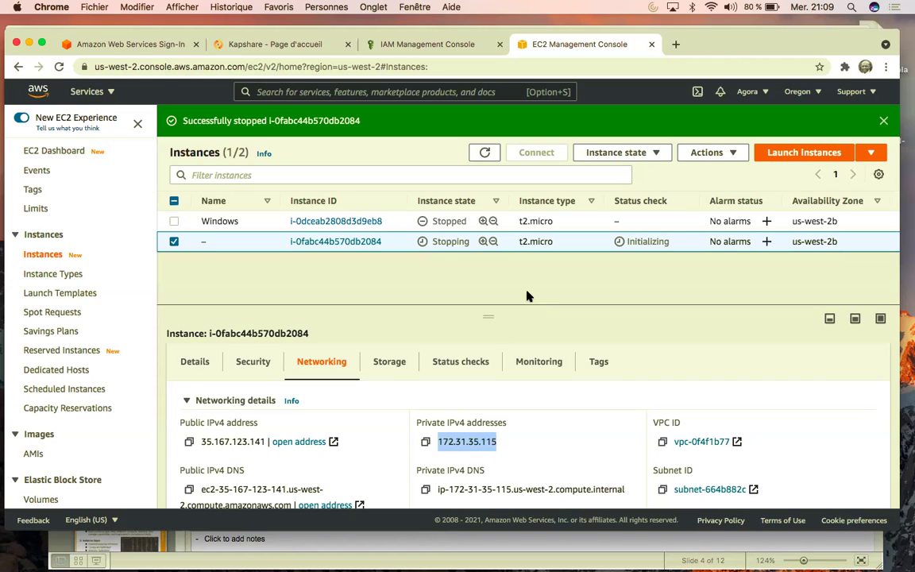
left_click(436, 262)
left_click(482, 153)
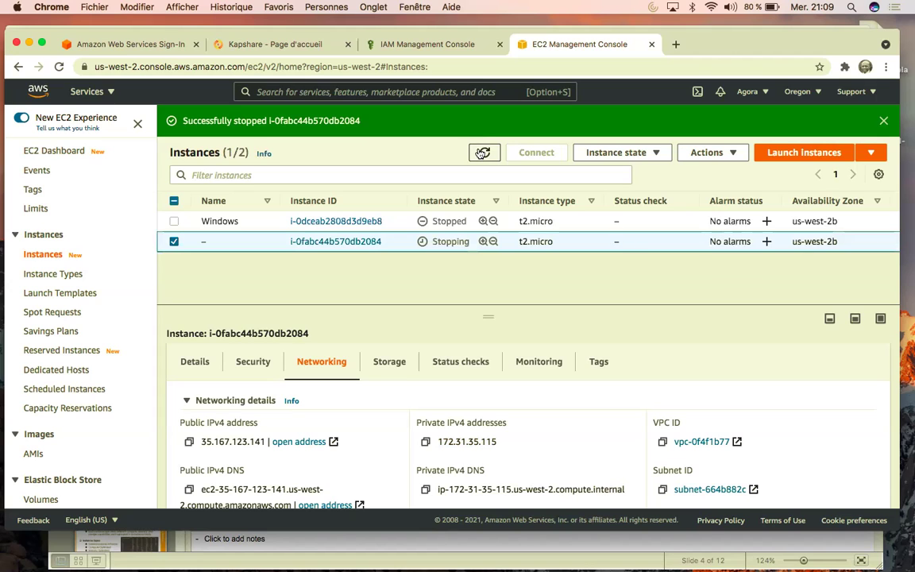
left_click(482, 153)
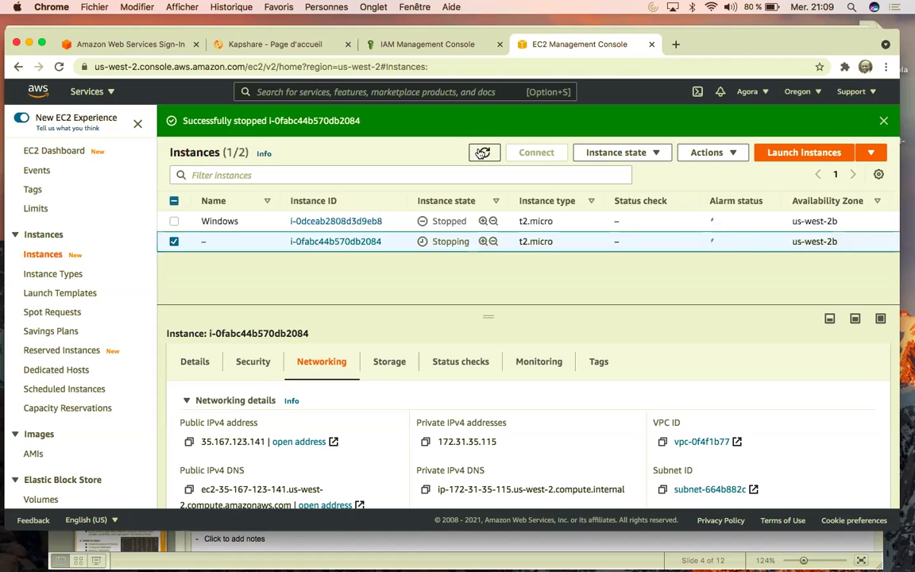
left_click(482, 152)
left_click(482, 152)
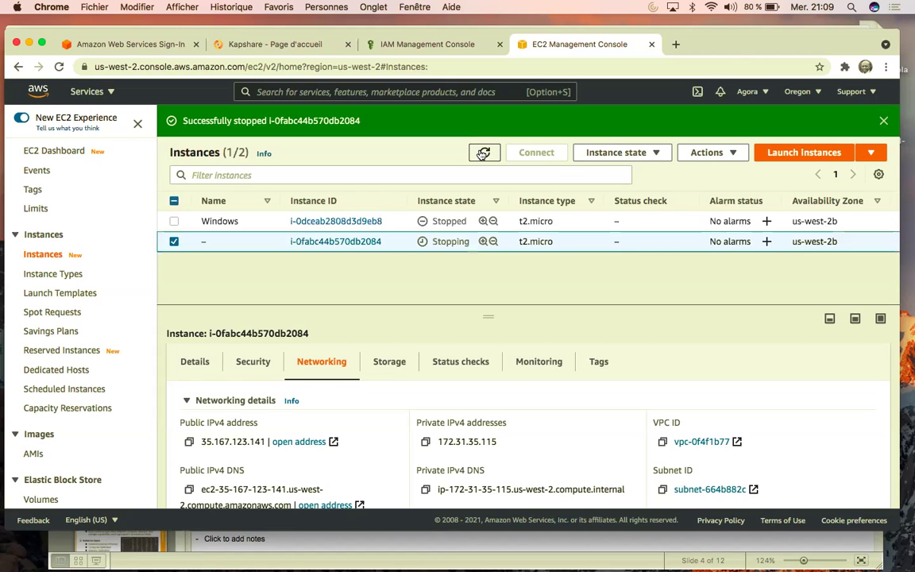
left_click(483, 152)
left_click(483, 153)
left_click(616, 153)
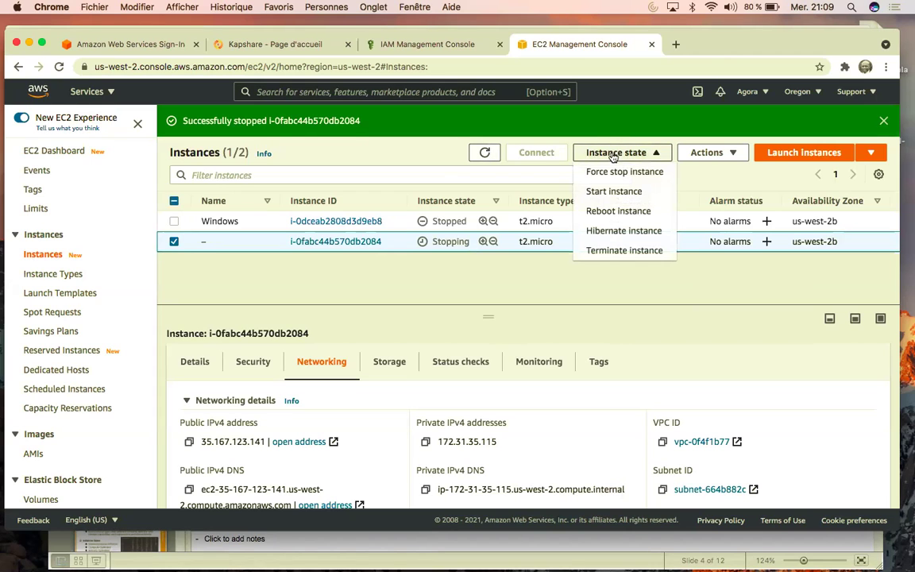
left_click(445, 159)
left_click(483, 153)
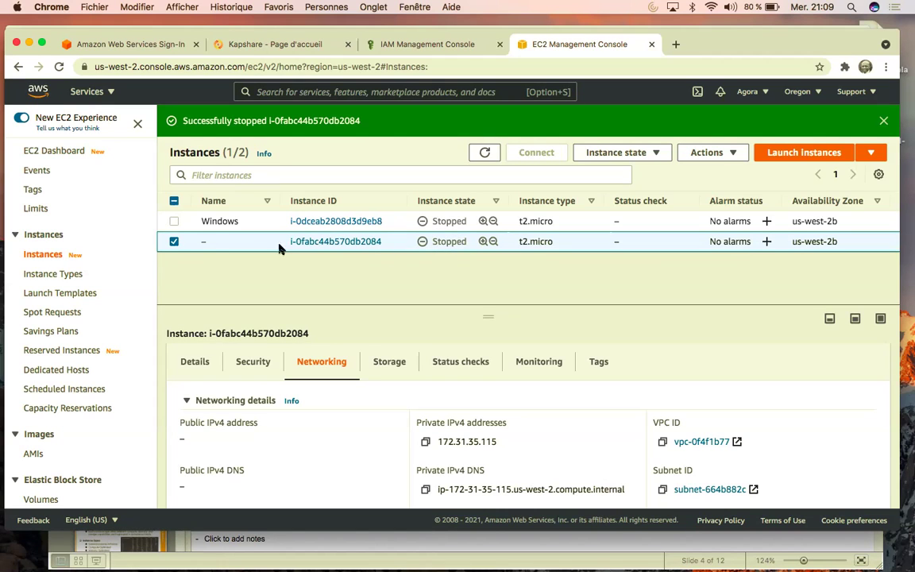
left_click(484, 153)
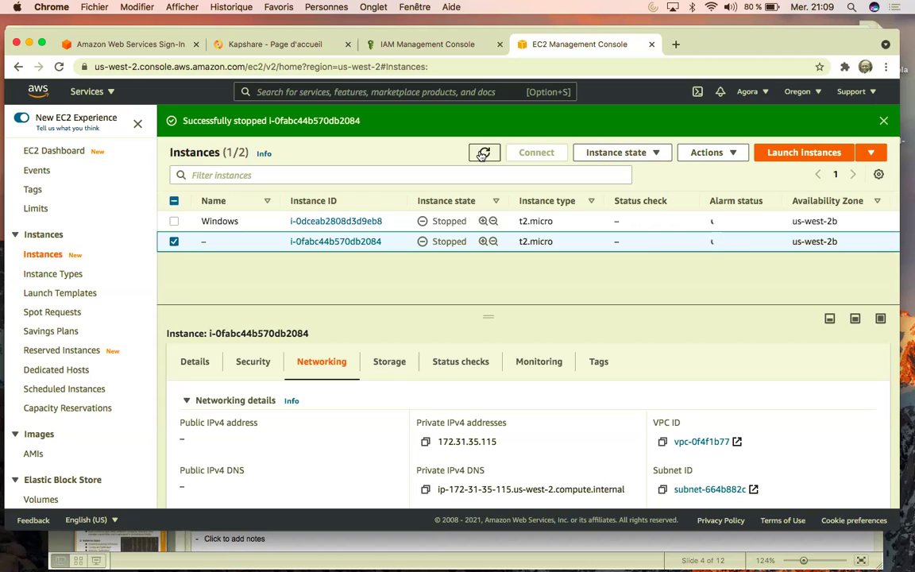
- Start the stopped unnamed t2.micro instance again and refresh the instances list
left_click(632, 152)
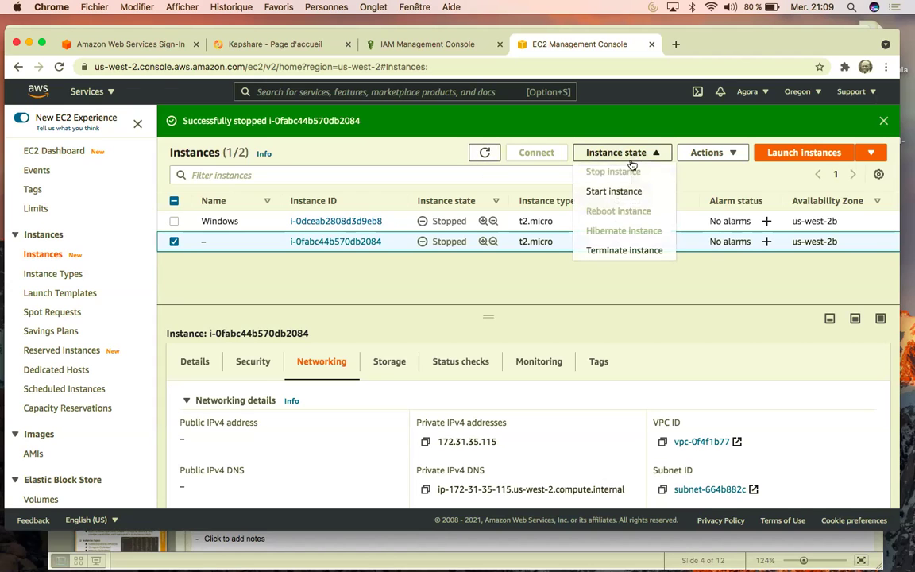
left_click(616, 196)
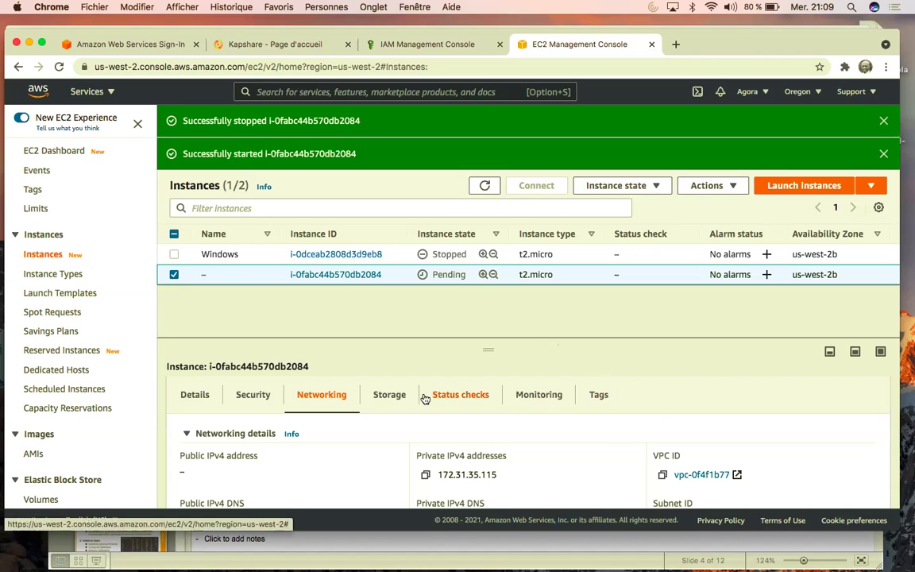
scroll(477, 429, "down", 2)
scroll(501, 451, "up", 3)
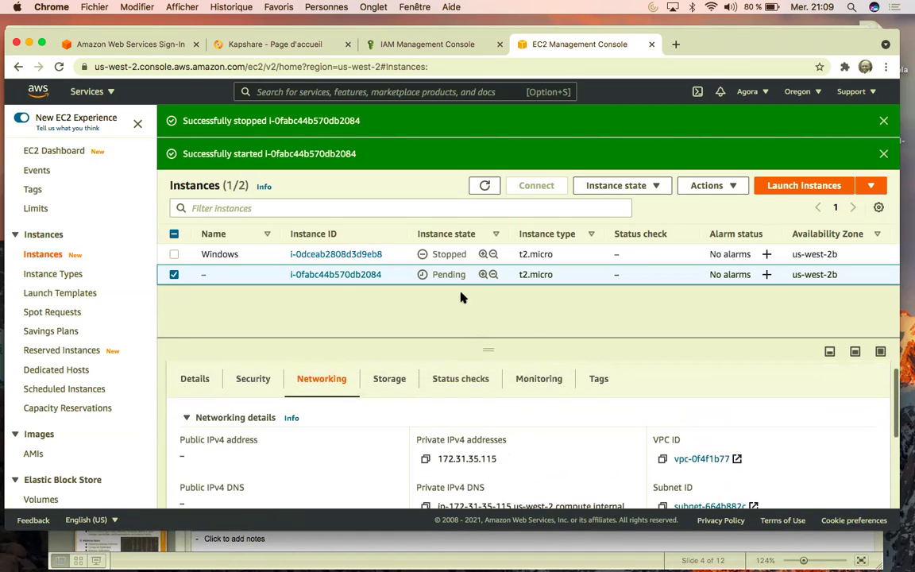
left_click(485, 185)
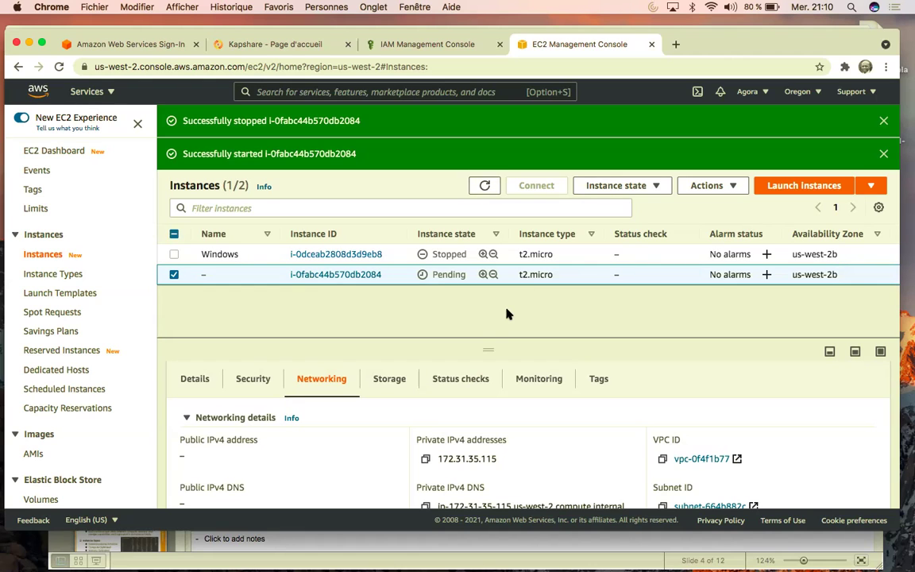
- Compare the public and private IPv4 fields in the networking details while the instance starts
scroll(479, 478, "down", 1)
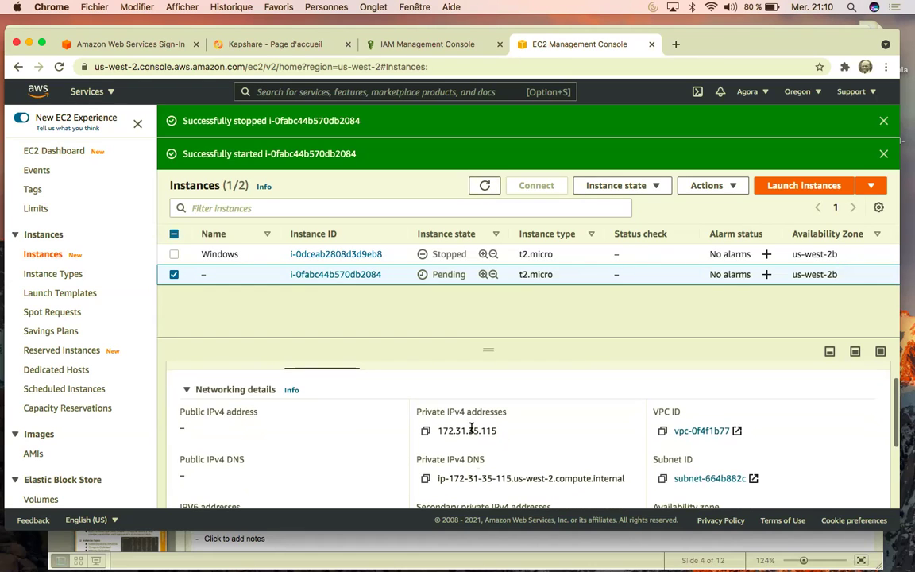
scroll(302, 427, "up", 1)
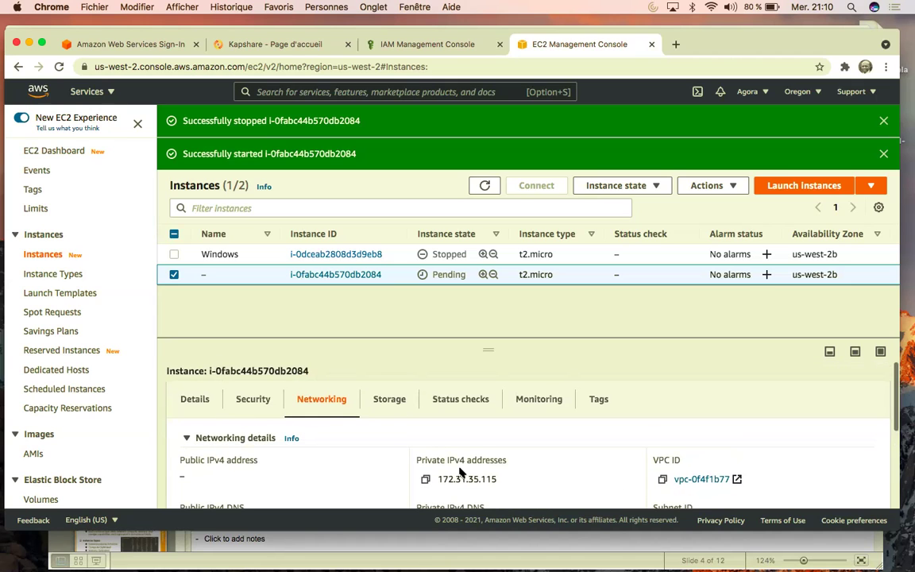
scroll(459, 473, "down", 2)
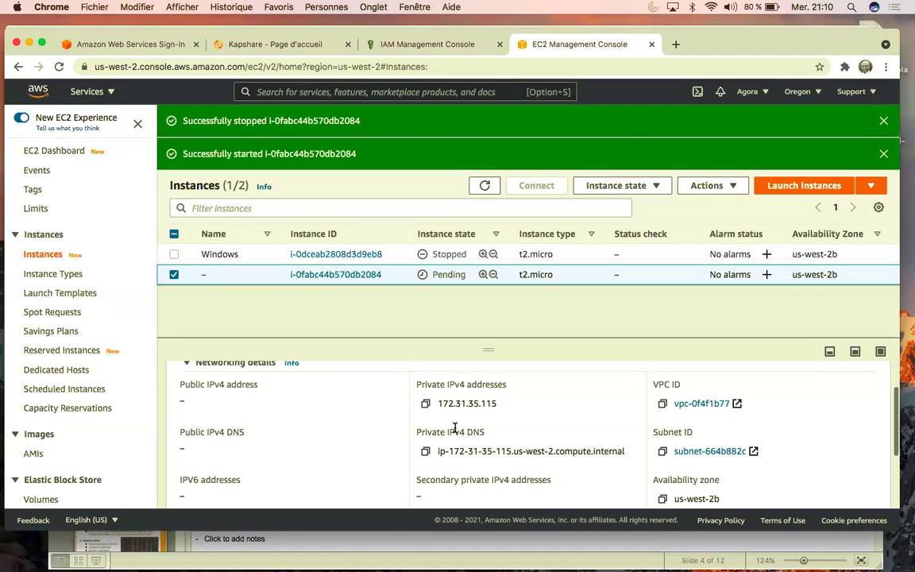
scroll(426, 381, "up", 2)
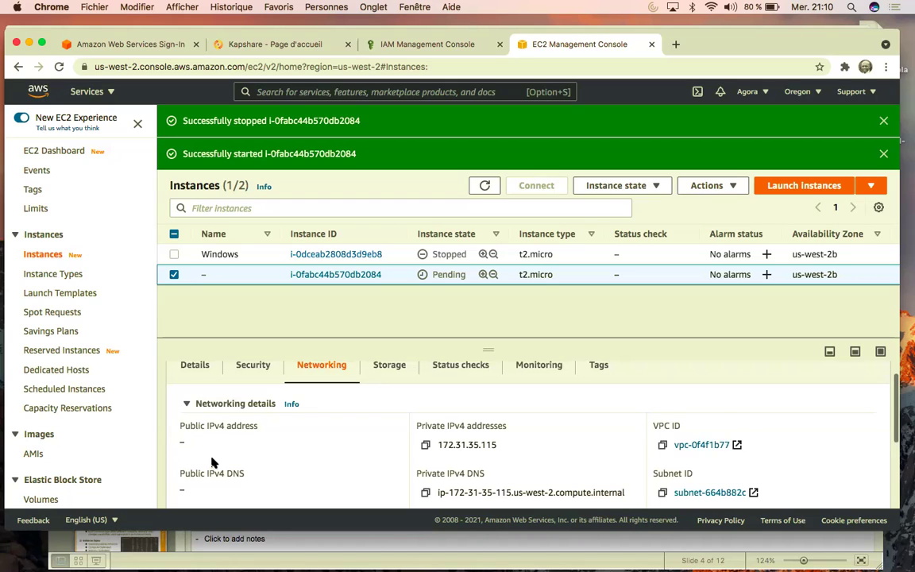
scroll(210, 457, "down", 2)
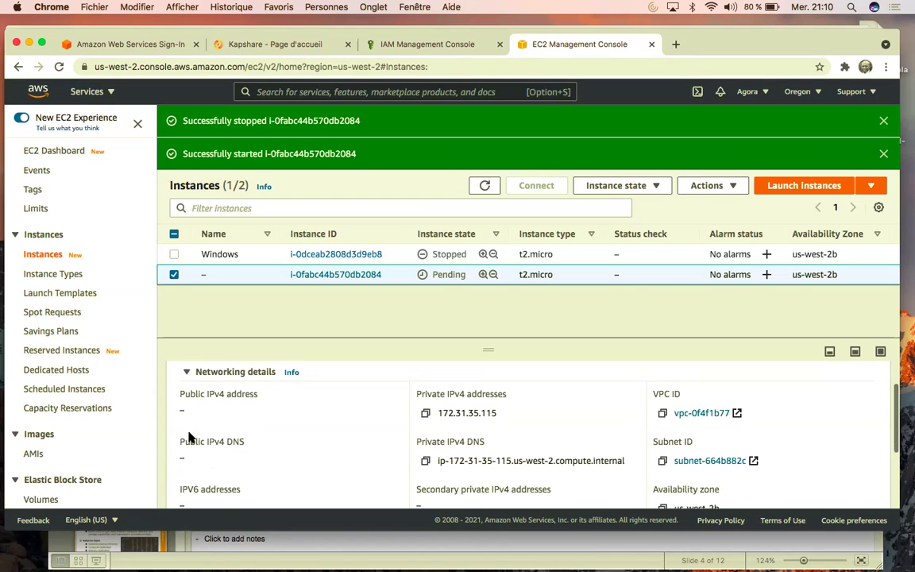
scroll(224, 429, "up", 3)
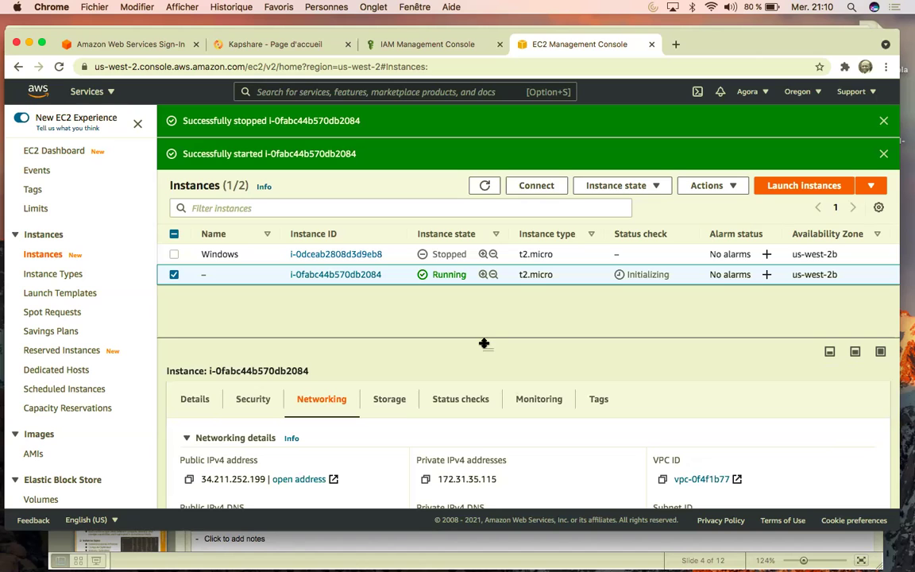
- Examine the restarted instance's public IPv4 address in an enlarged details pane, and view its available state actions
left_click_drag(484, 343, 482, 307)
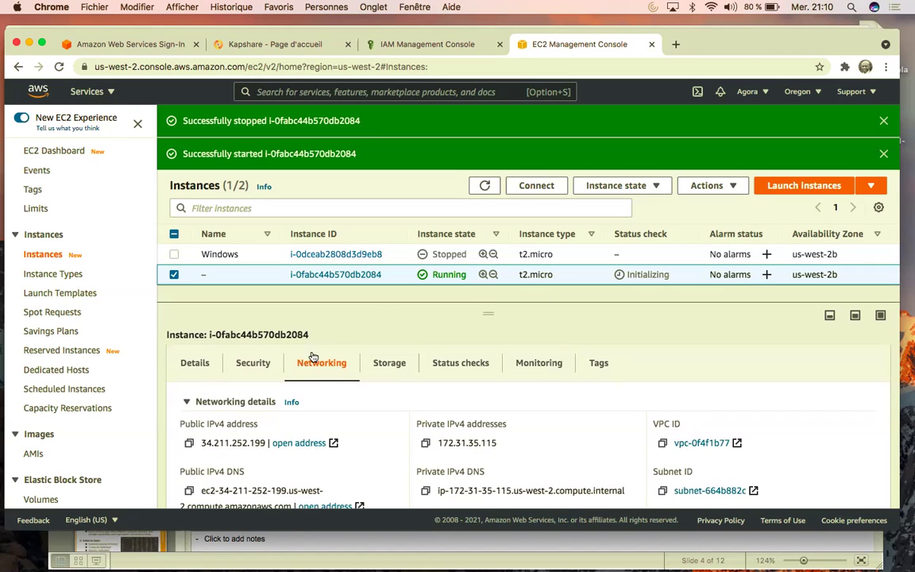
left_click(484, 188)
double_click(236, 441)
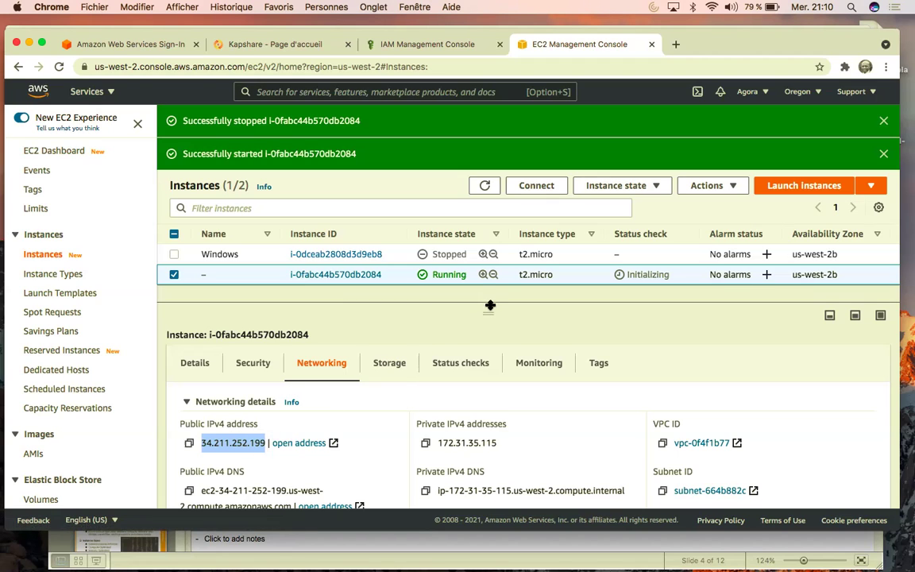
left_click_drag(490, 305, 489, 311)
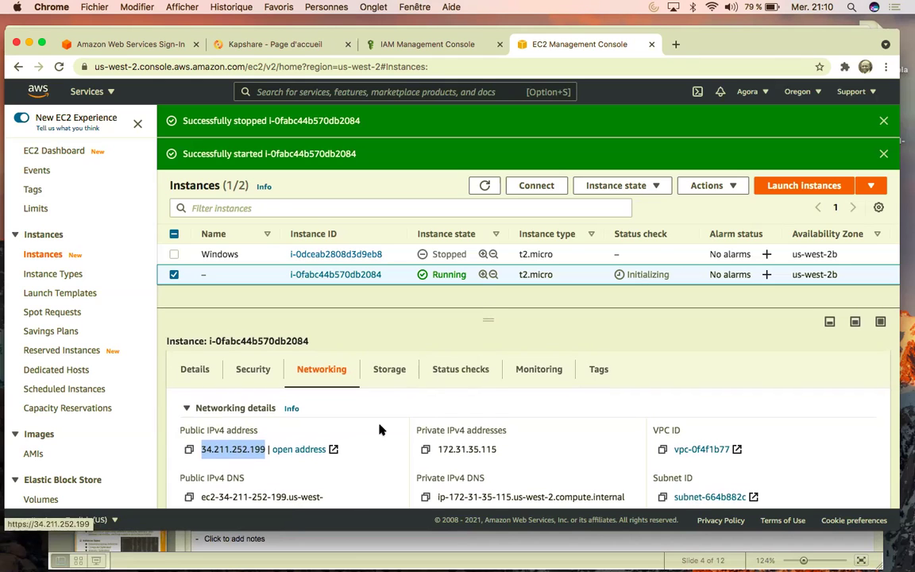
scroll(379, 430, "down", 3)
scroll(441, 468, "up", 3)
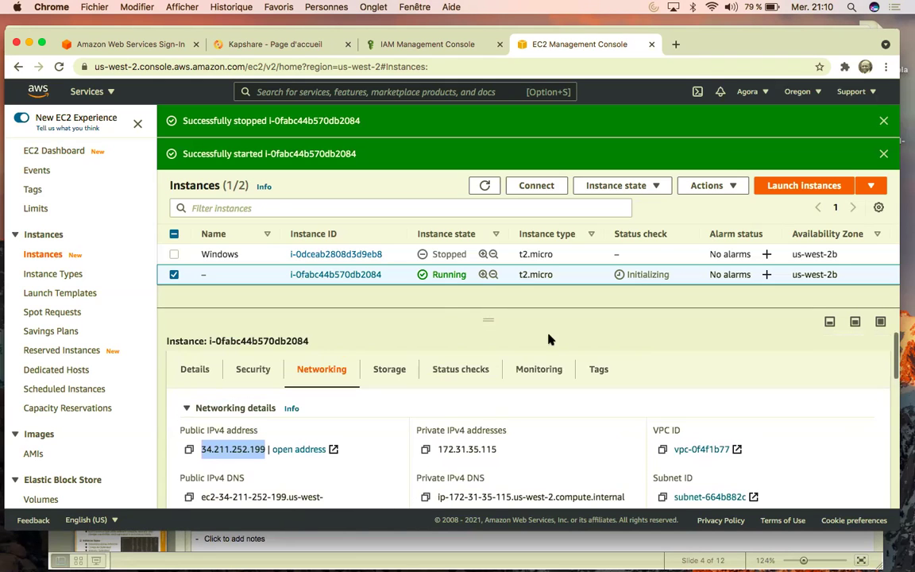
left_click(643, 193)
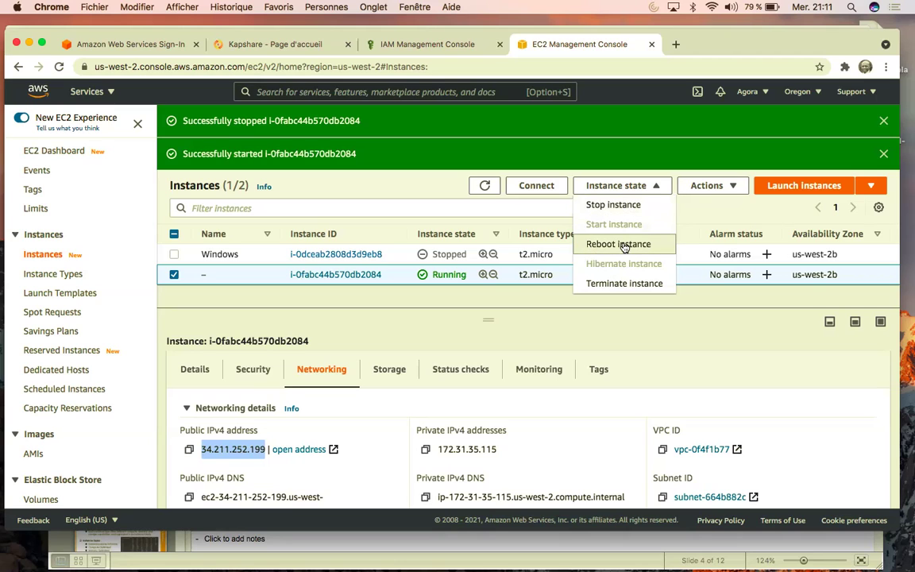
left_click(384, 318)
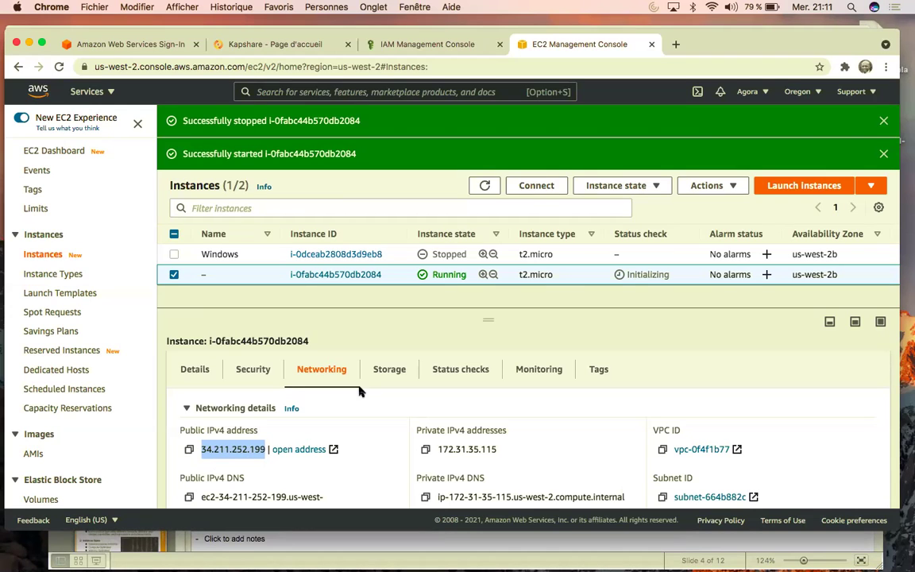
- Reboot the running unnamed t2.micro instance and check its IP addresses in the networking details
left_click(660, 187)
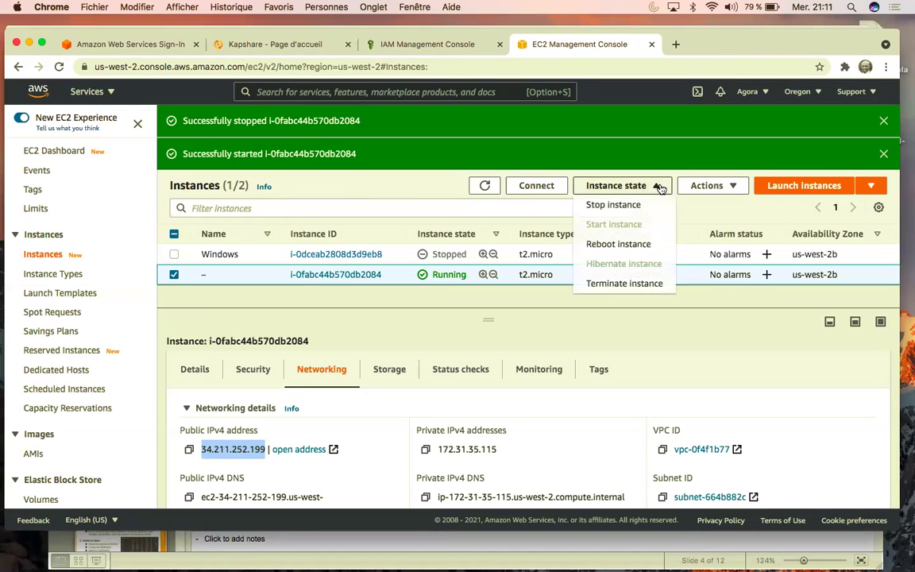
left_click(616, 244)
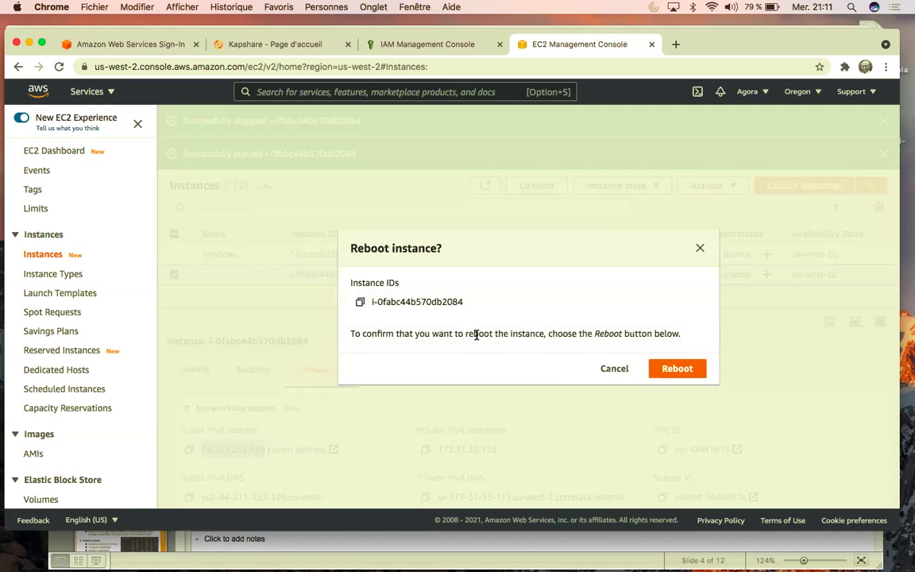
left_click(677, 368)
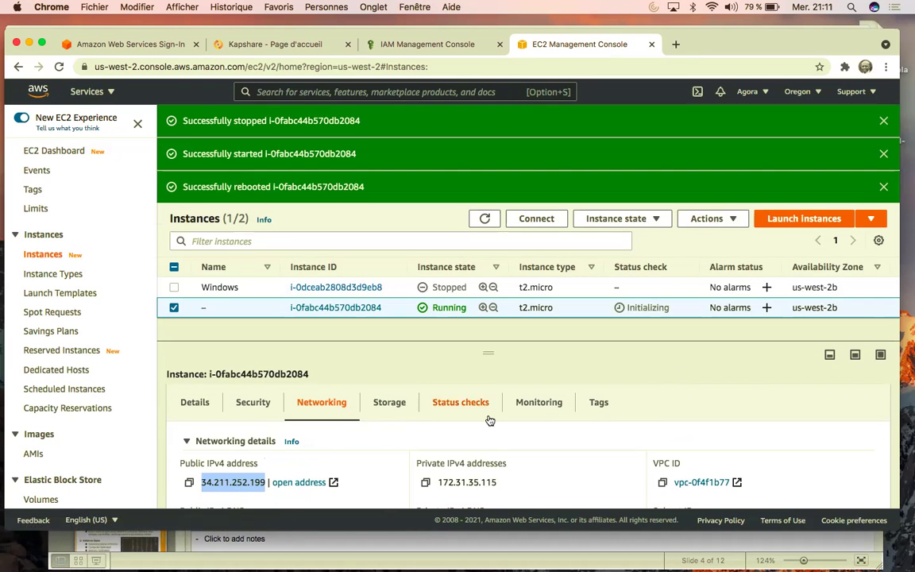
scroll(490, 419, "down", 3)
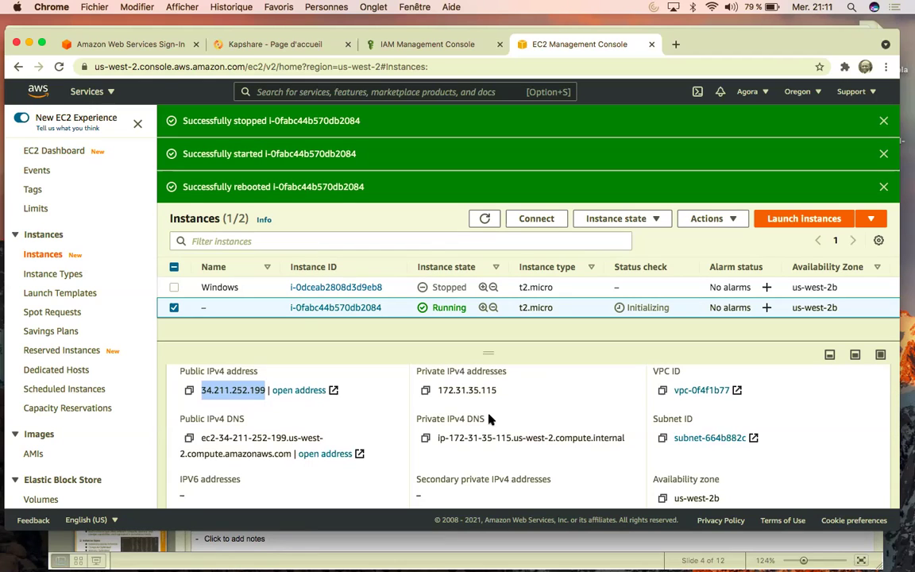
- Refresh the instances list repeatedly to monitor the rebooted instance's state and status check
left_click(483, 220)
left_click(485, 219)
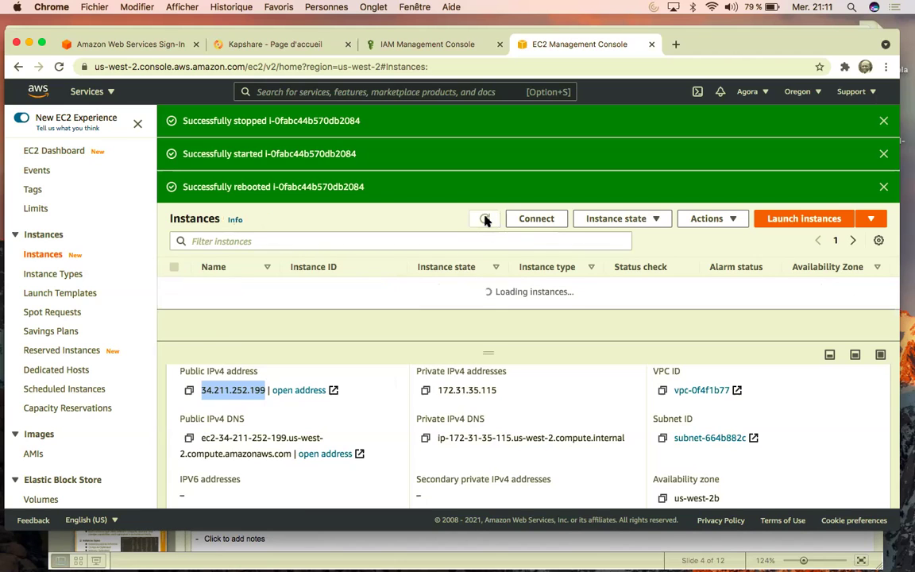
left_click(486, 220)
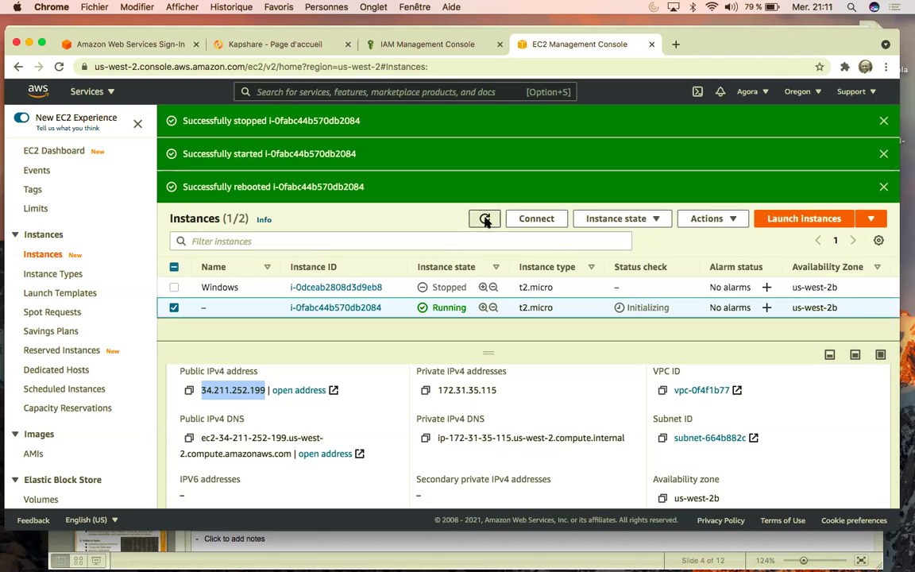
left_click(485, 220)
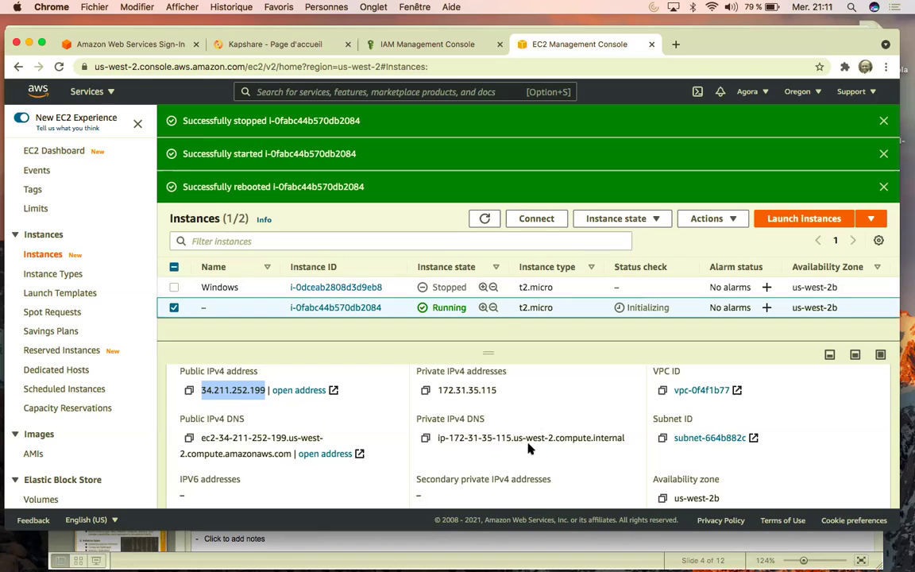
left_click(486, 219)
left_click(485, 219)
- Review the state actions available for the running instance, including termination, without applying any
left_click(656, 222)
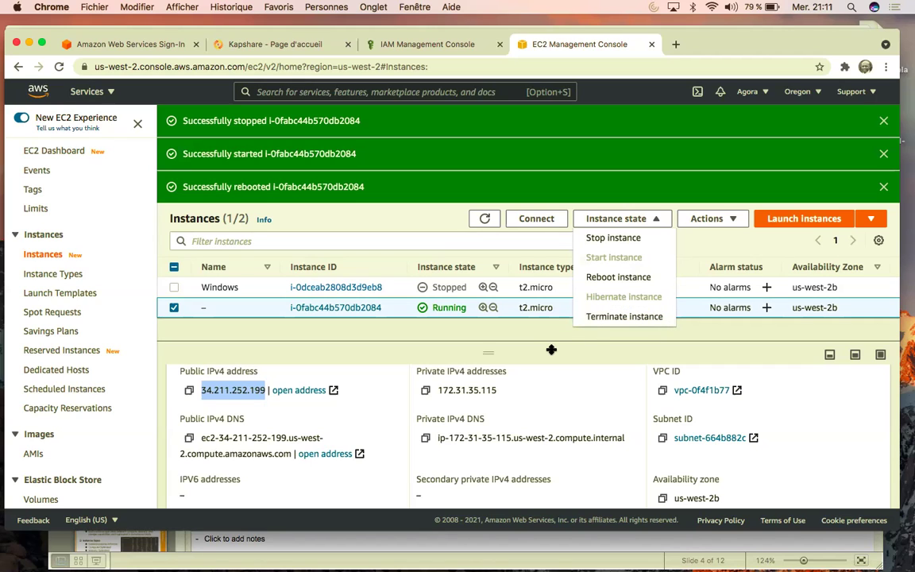
left_click(449, 330)
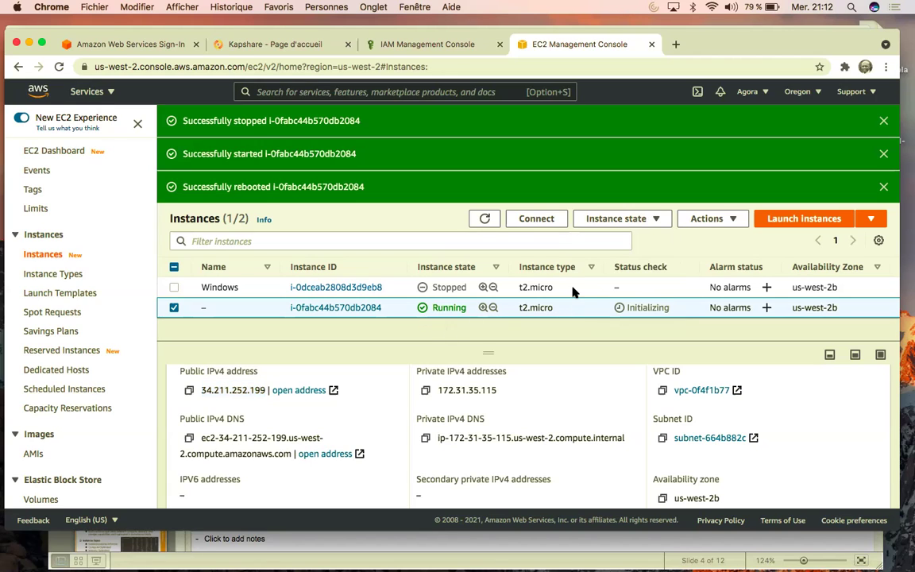
left_click(622, 219)
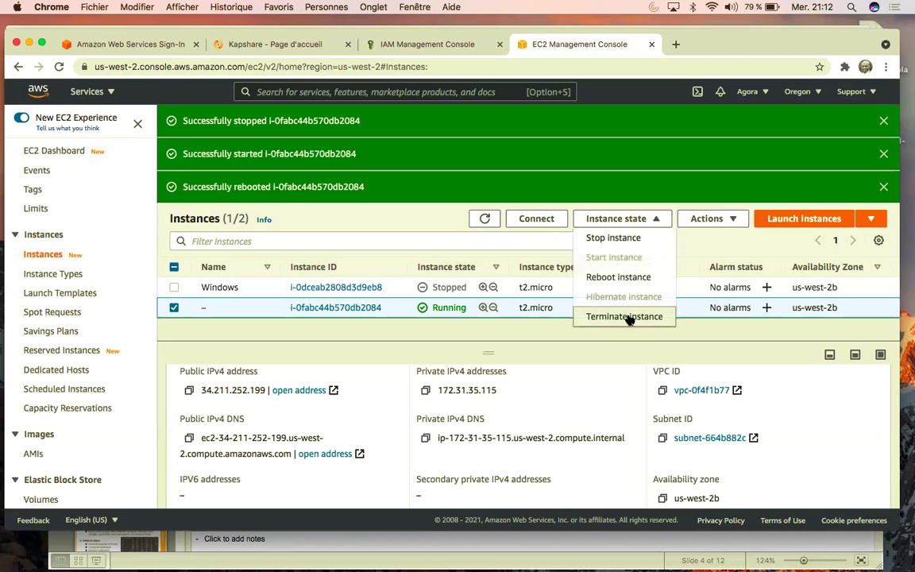
left_click(498, 339)
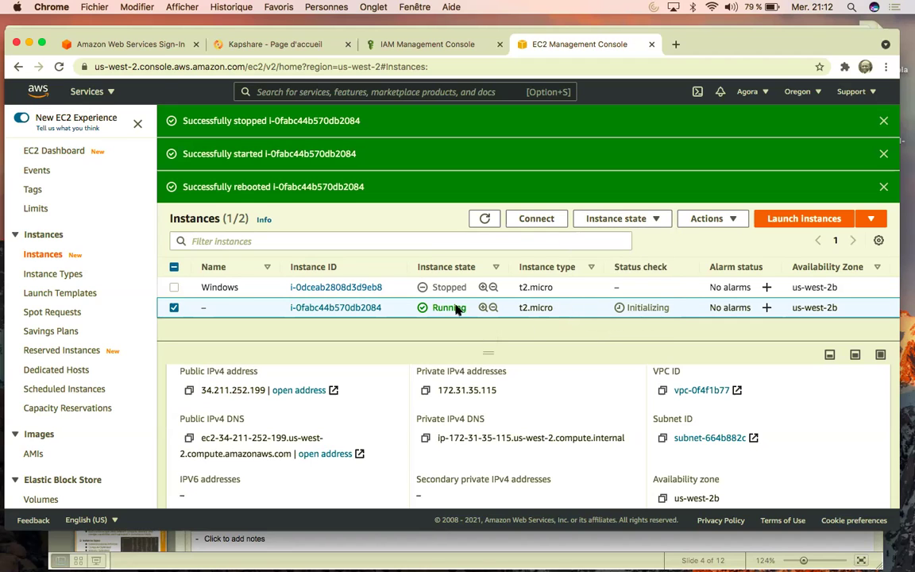
- Examine the network interfaces and Elastic IP addresses in the instance's networking details
scroll(543, 402, "down", 10)
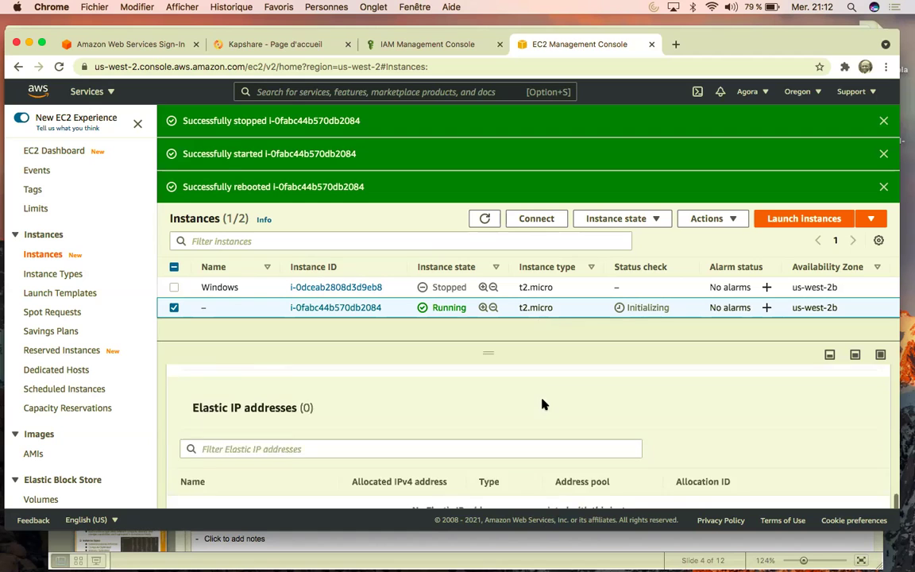
scroll(543, 403, "up", 6)
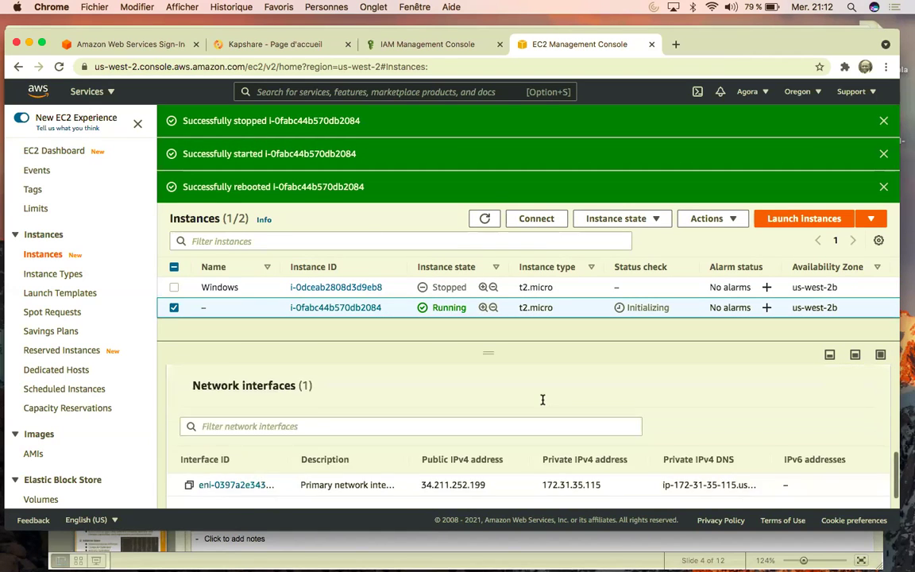
scroll(544, 404, "up", 5)
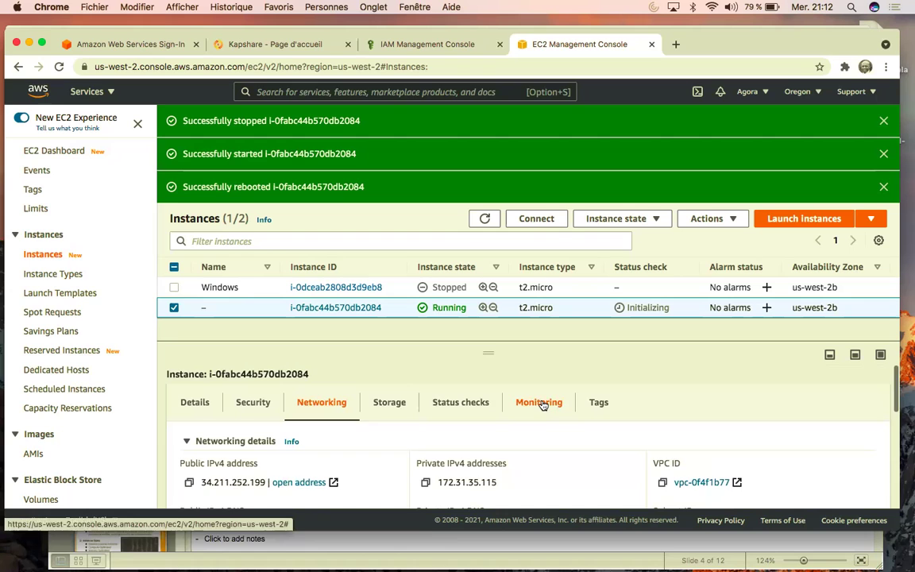
- Examine the instance's root device and block device details in its storage information
left_click(380, 404)
scroll(511, 422, "down", 5)
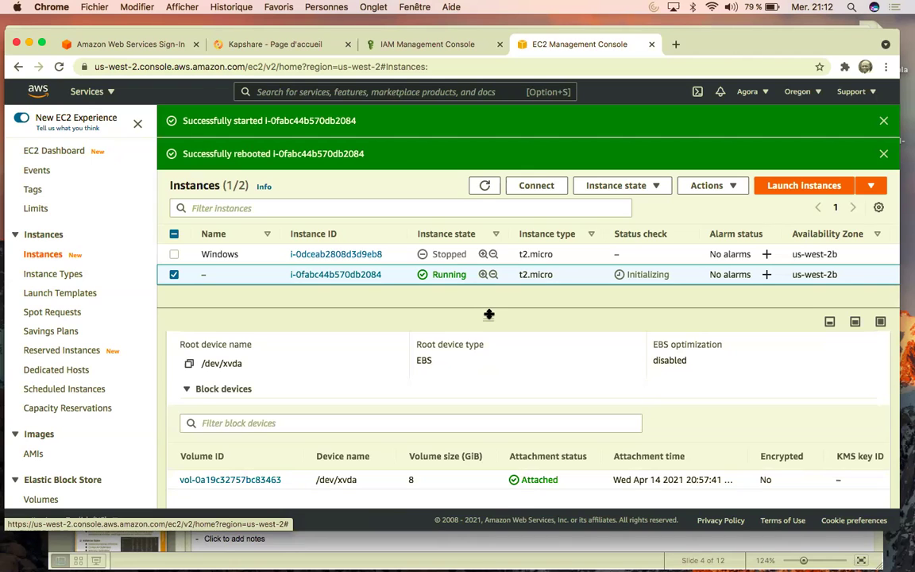
left_click_drag(488, 312, 487, 291)
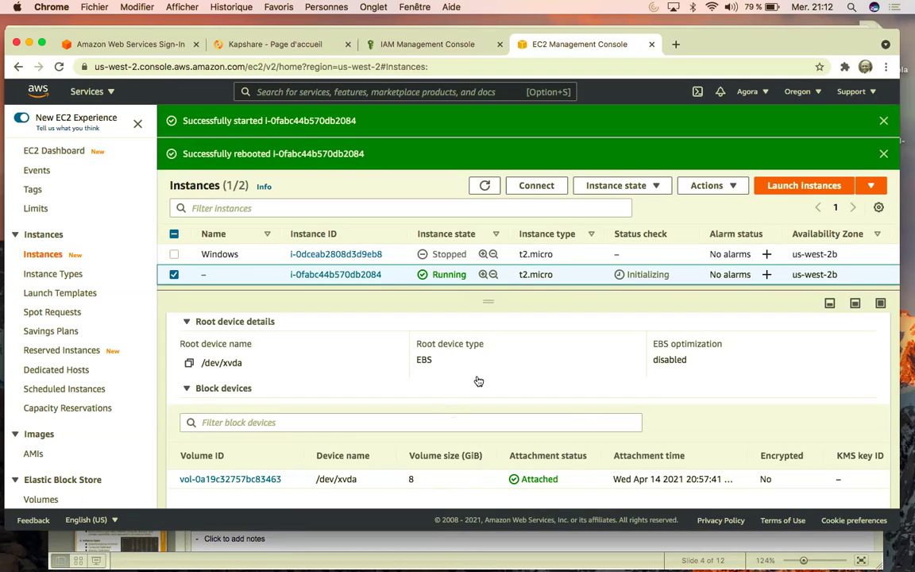
scroll(477, 380, "up", 3)
left_click_drag(489, 300, 489, 333)
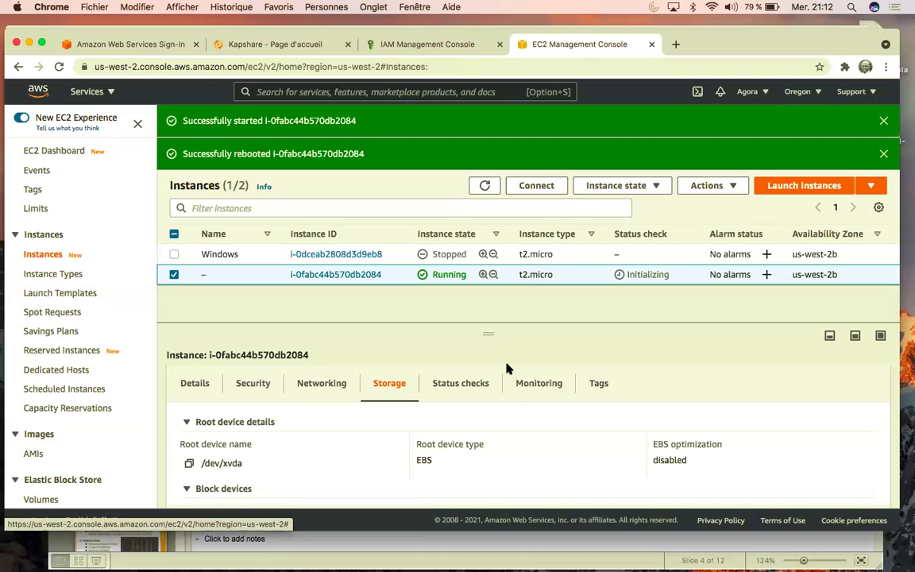
- Check the Linux EC2 instance practice slide, and return to the EC2 console in Chrome
key("ctrl+Up")
left_click(587, 198)
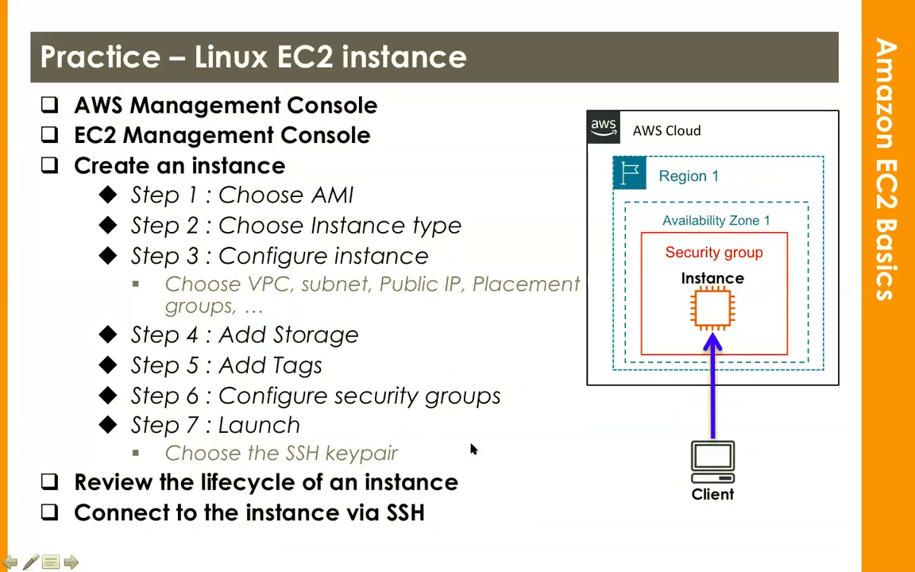
key("ctrl+Up")
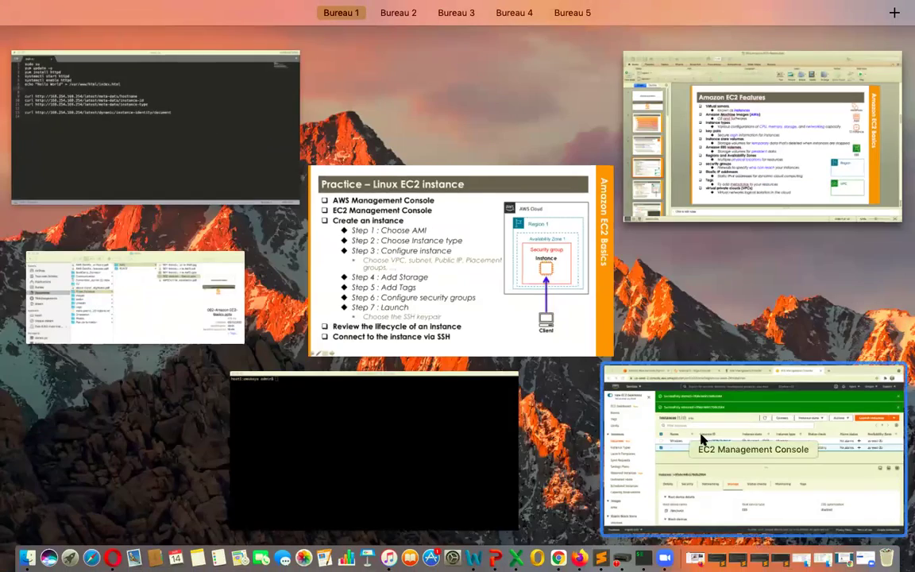
left_click(703, 439)
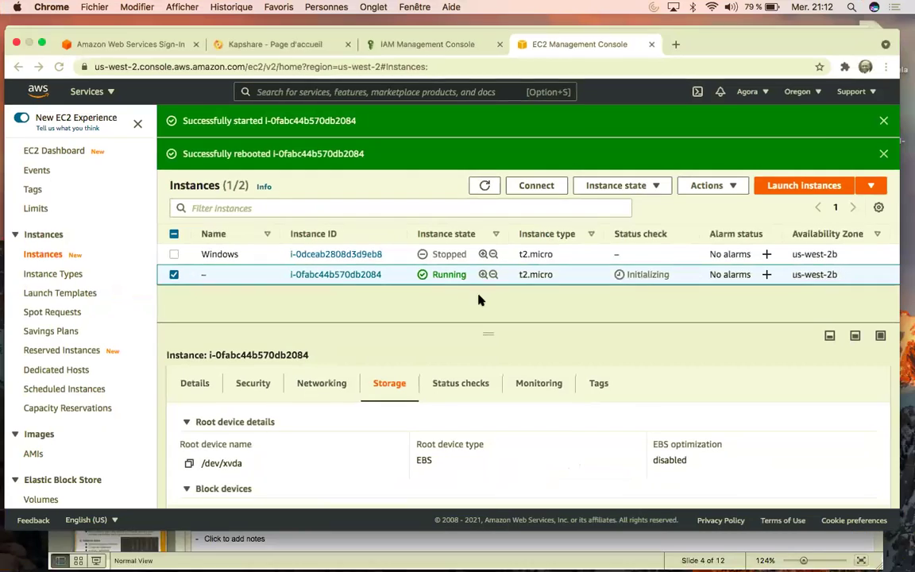
- Open the SSH client connection instructions for the running instance and copy the example ssh command
left_click(538, 184)
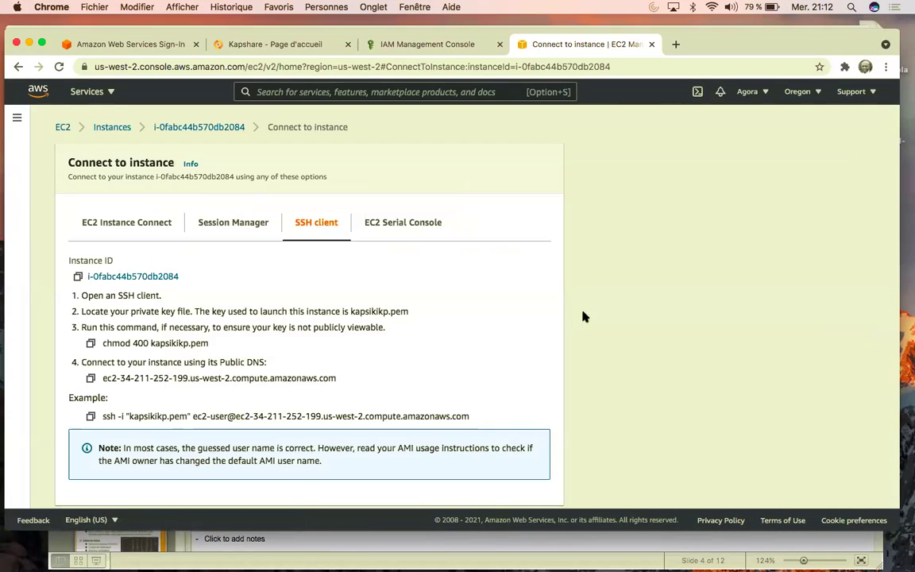
scroll(584, 392, "down", 1)
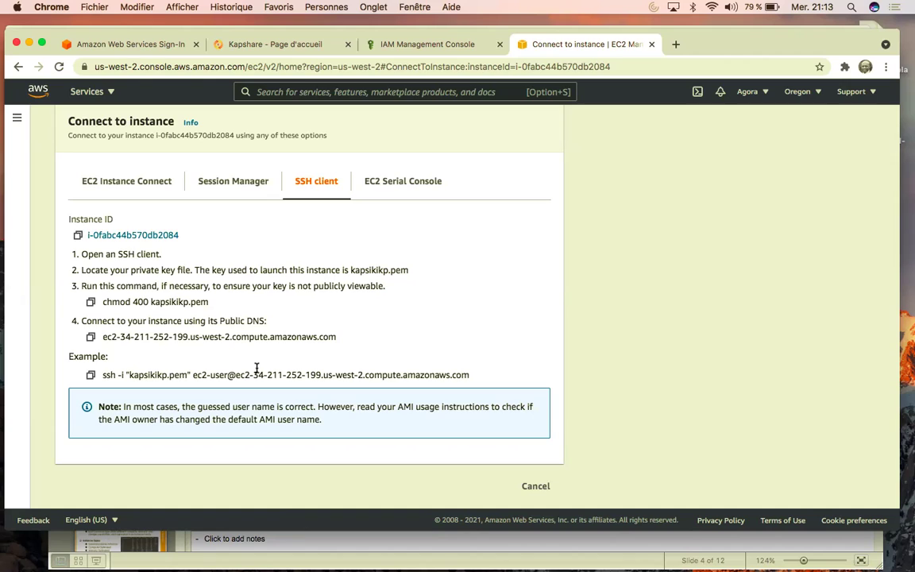
left_click(90, 376)
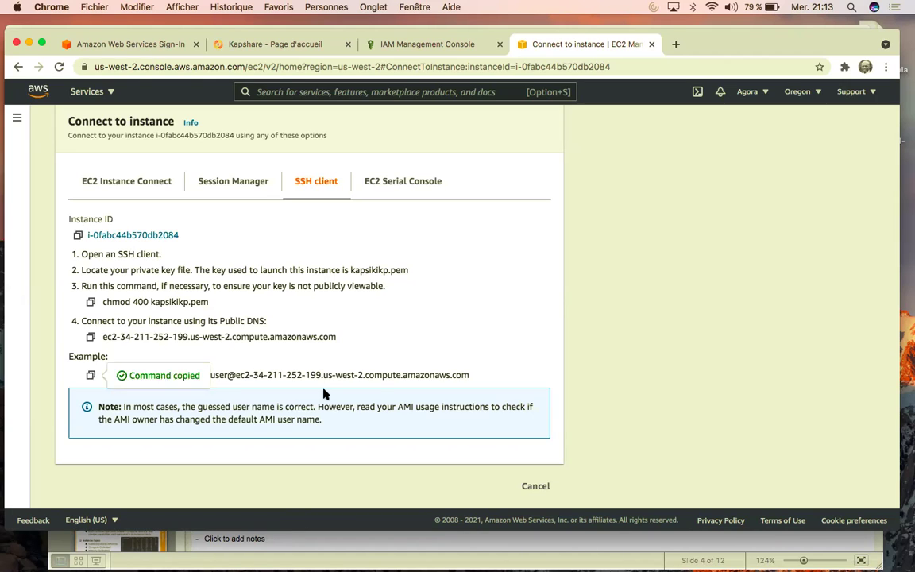
- Switch to iTerm2 and list the key files in the awskeys folder with ls -l
key("ctrl+Up")
left_click(469, 416)
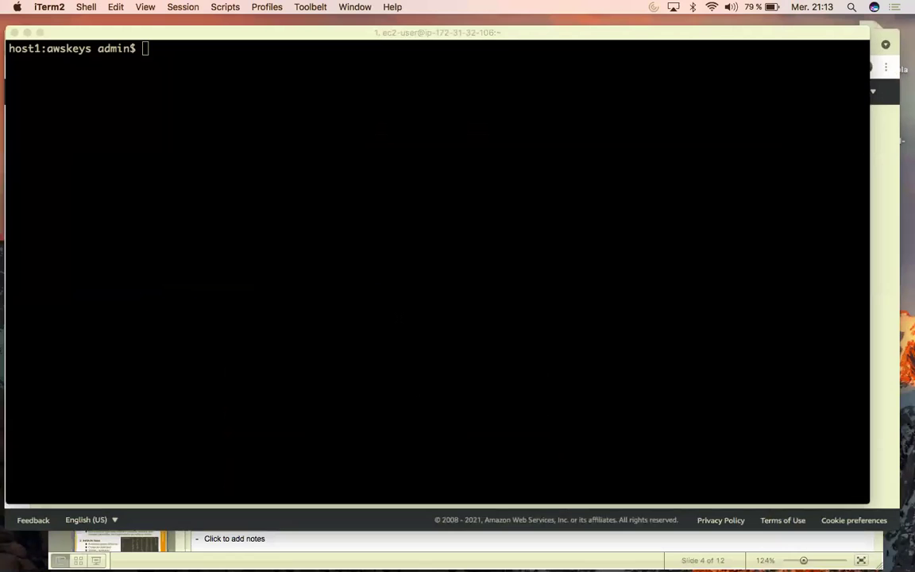
type("ls -l")
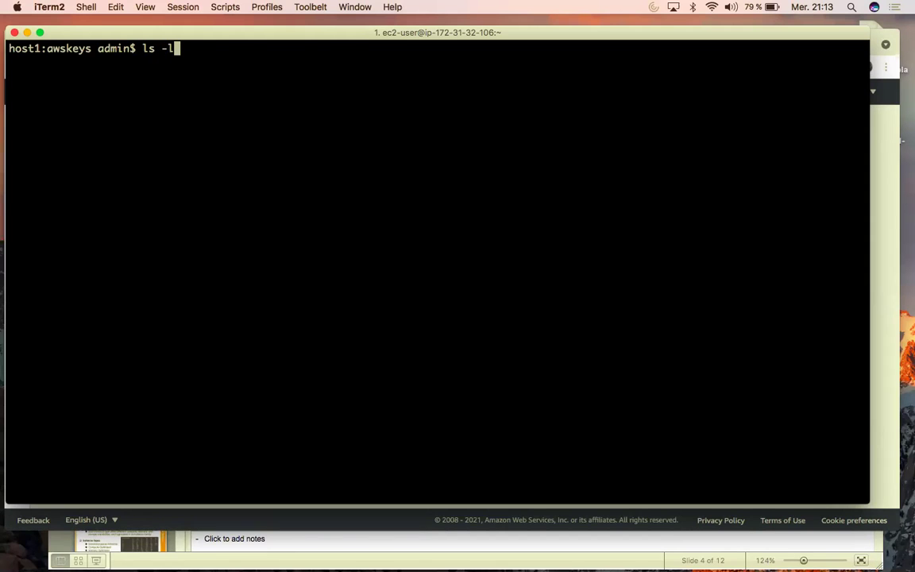
key("Return")
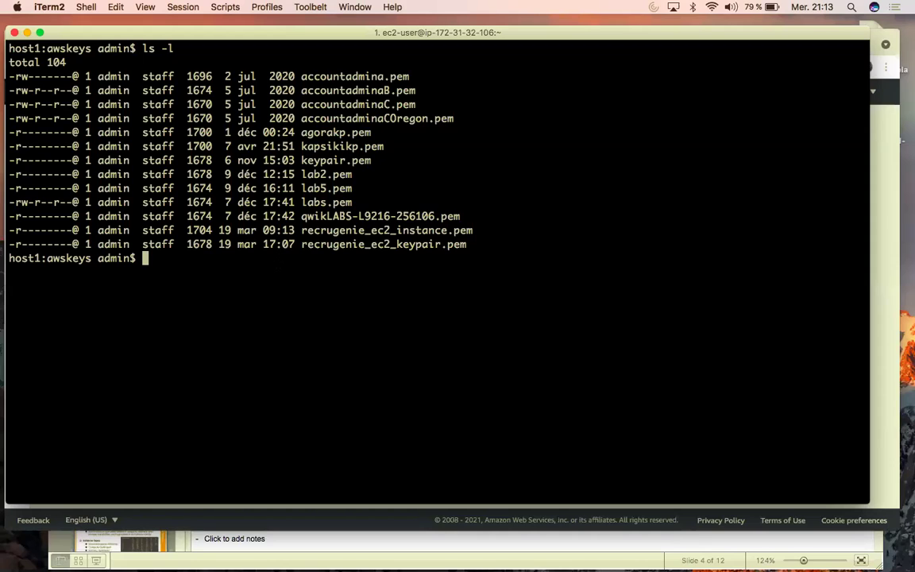
- Connect to the instance over SSH as ec2-user with the copied command using kapsikikp.pem, accepting the host's authenticity with yes
key("super+v")
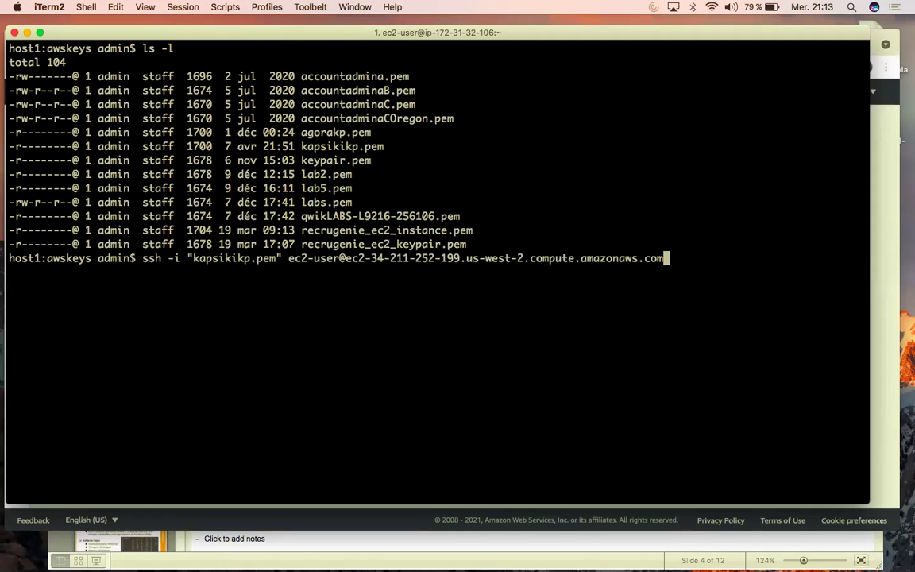
key("Return")
type("yes")
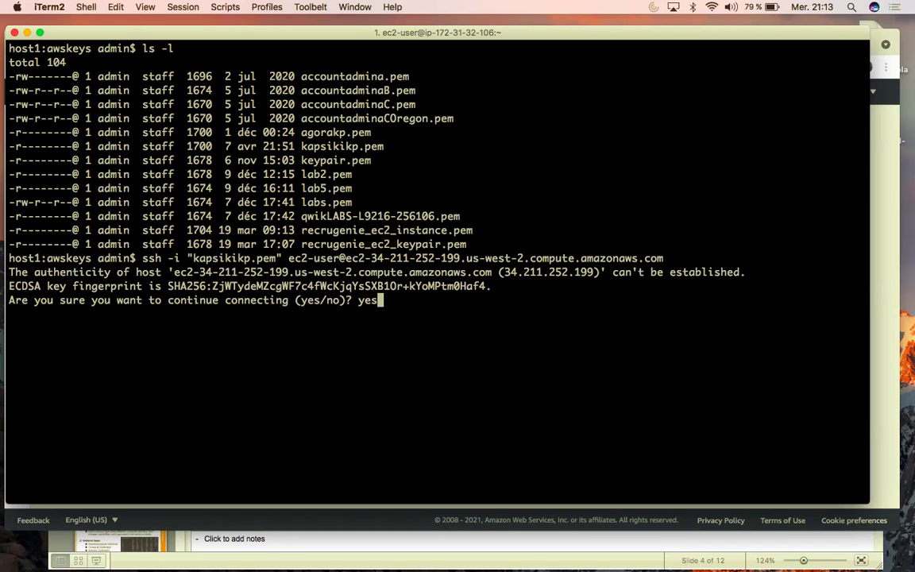
key("Return")
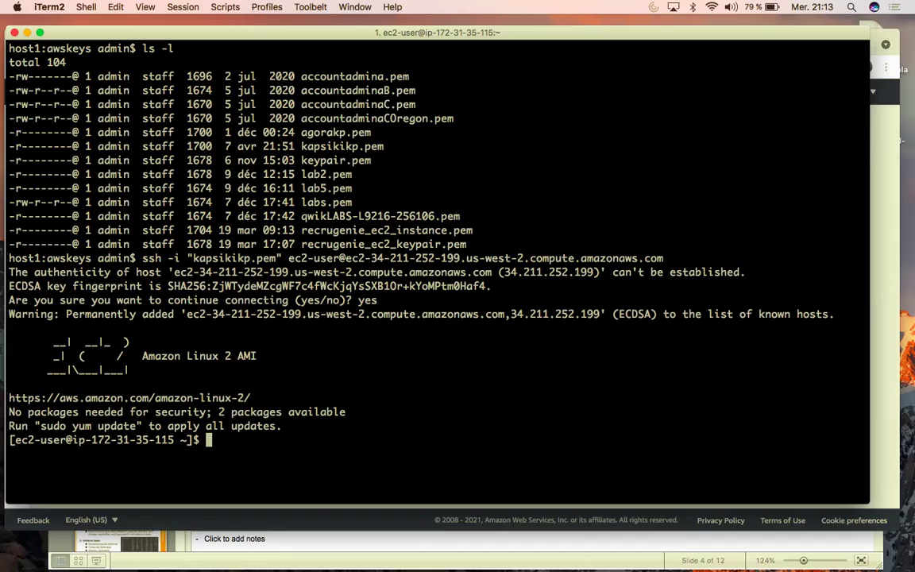
- Switch to the Amazon EC2 Basics presentation window
key("ctrl+Up")
left_click(756, 276)
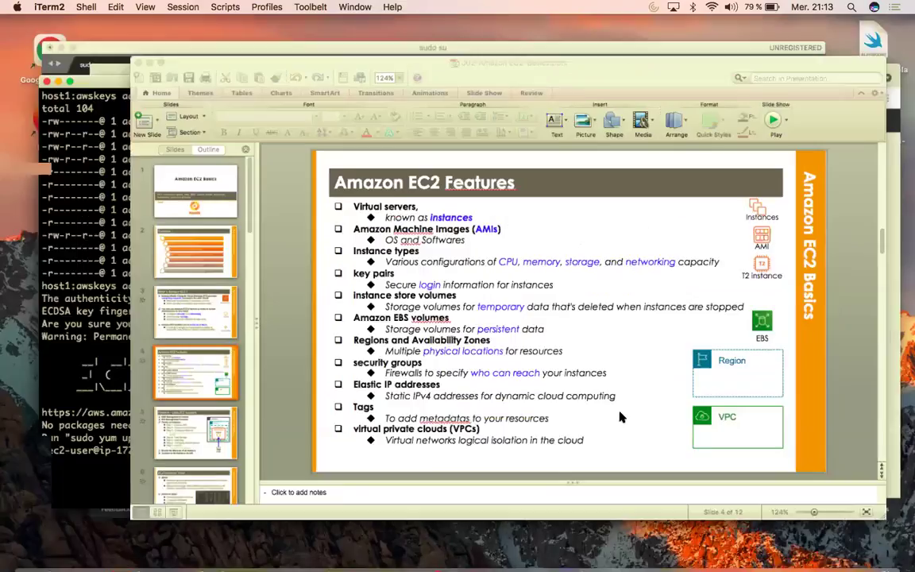
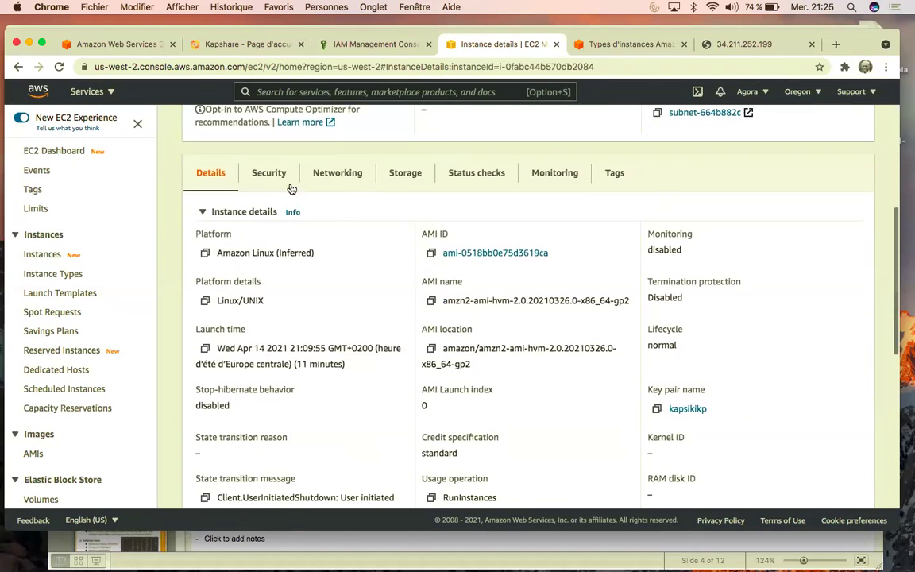
- Review the instance's summary and security details, and open its launch-wizard-2 security group to view the inbound rules
left_click(270, 175)
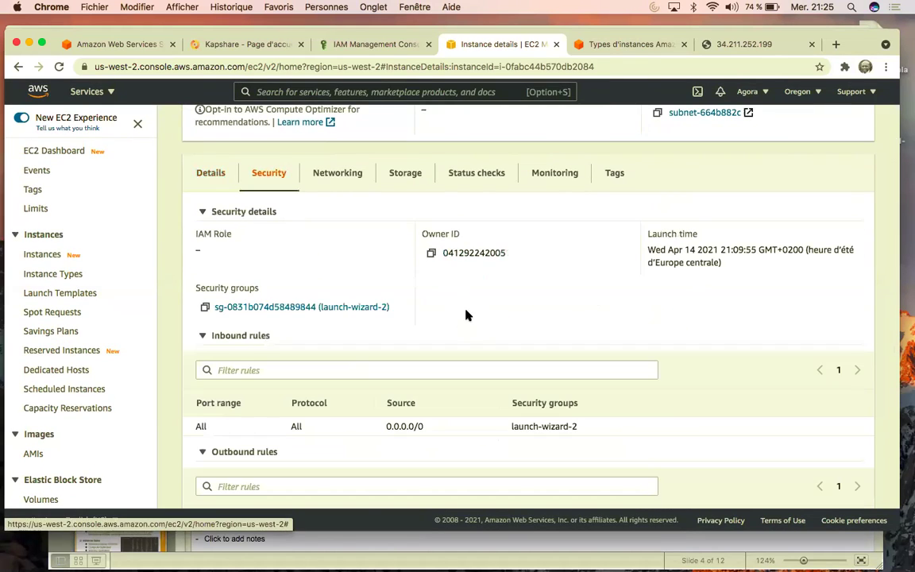
scroll(314, 282, "up", 5)
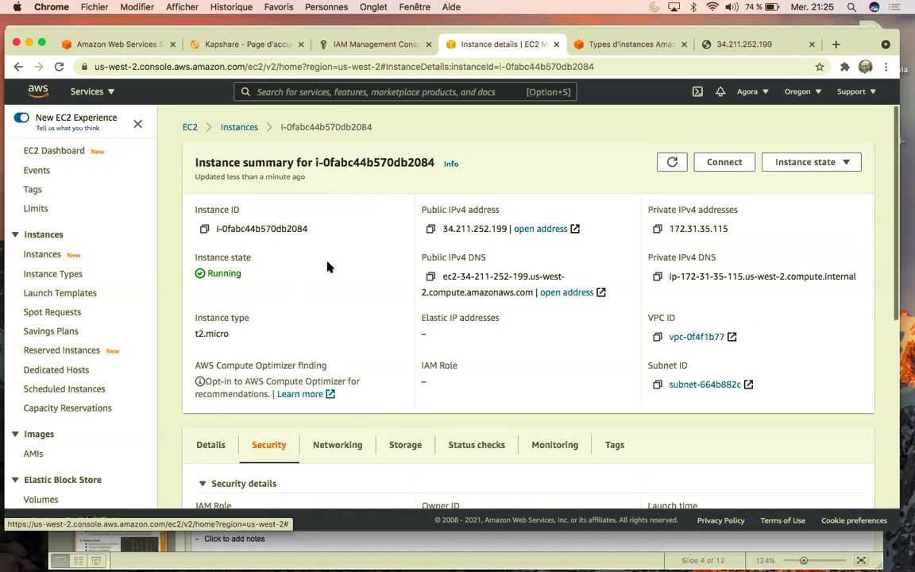
scroll(328, 267, "down", 6)
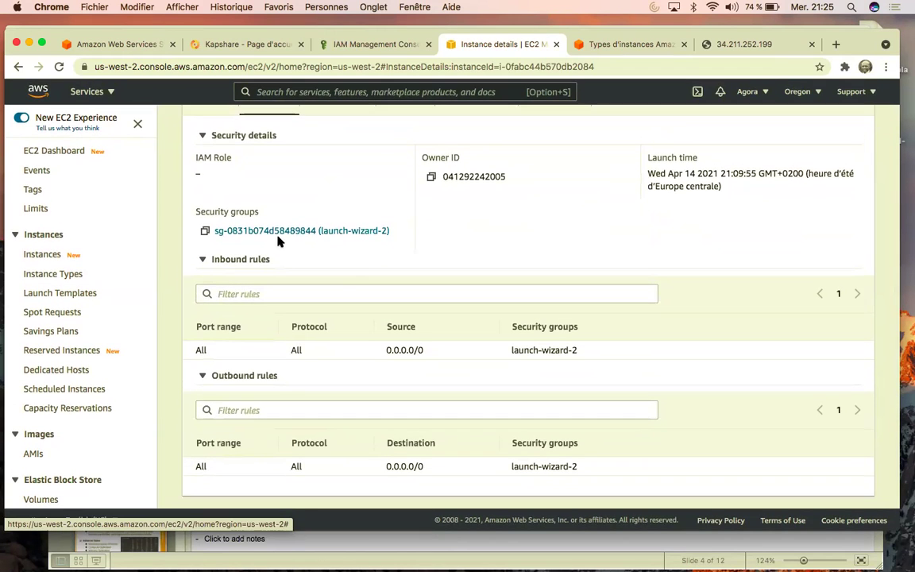
left_click(277, 231)
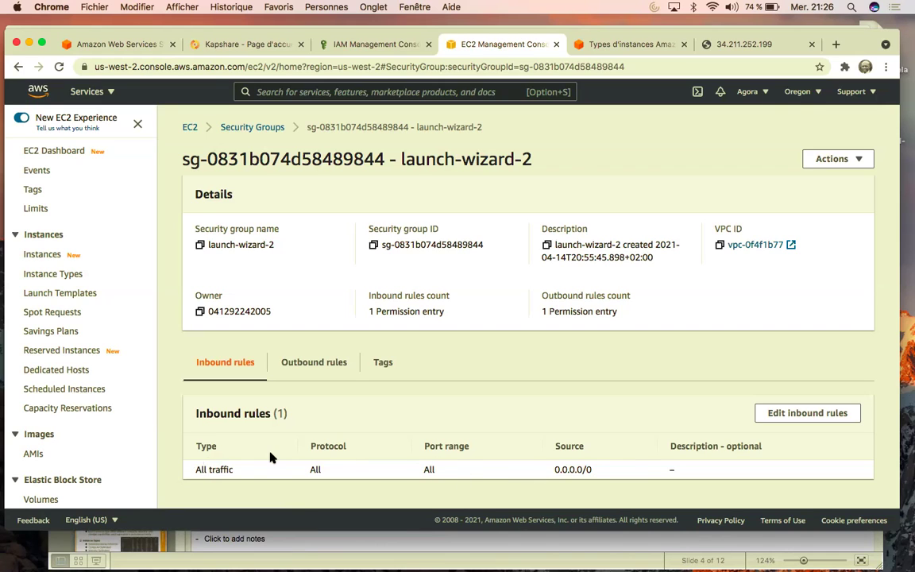
- Switch to the Amazon EC2 Basics presentation and view the "Practice - EC2 Security groups" slide
key("ctrl+Up")
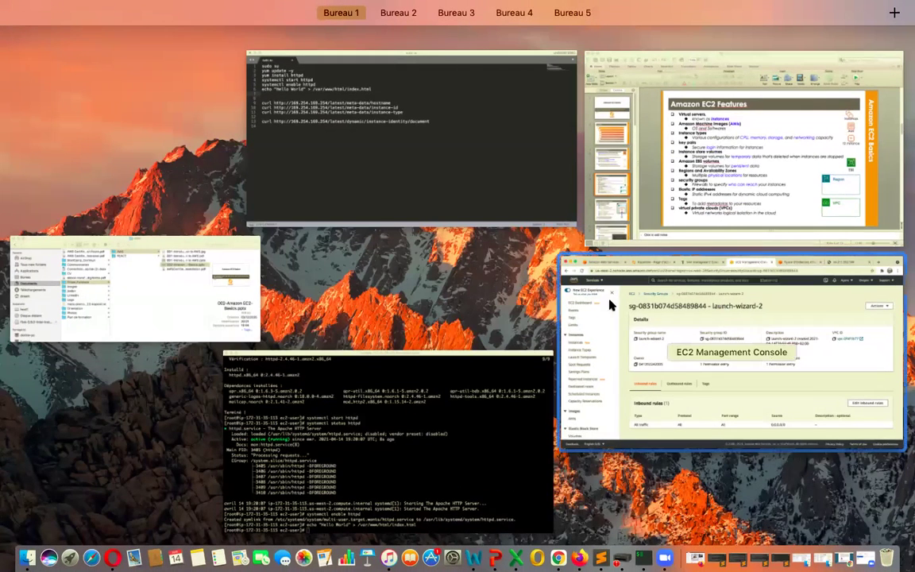
left_click(691, 186)
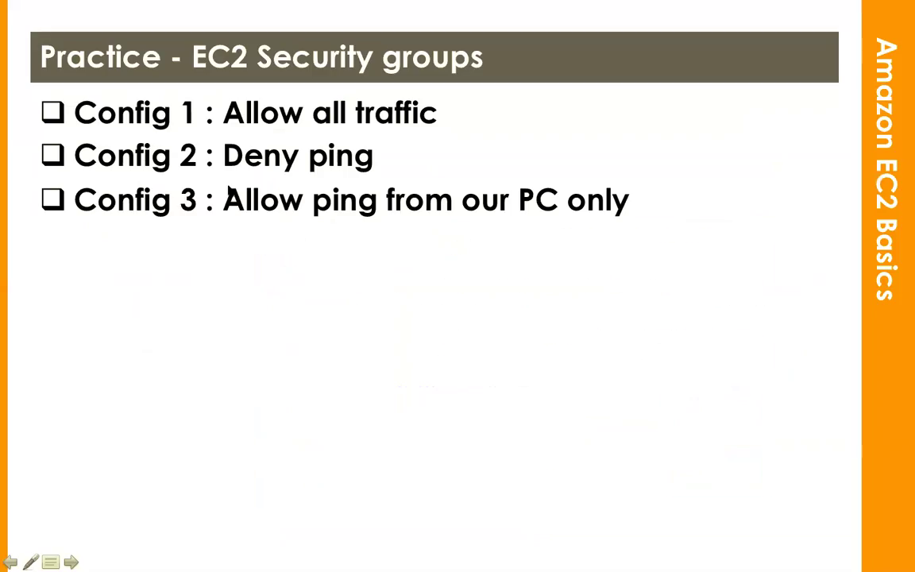
- Switch to iTerm2, exit the root shell and close the SSH session to the instance
key("ctrl+Up")
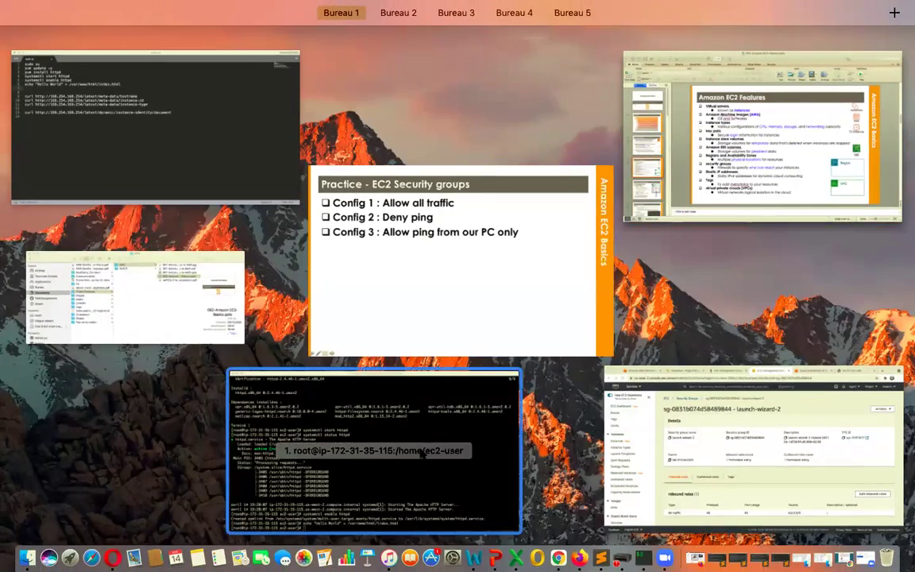
left_click(421, 451)
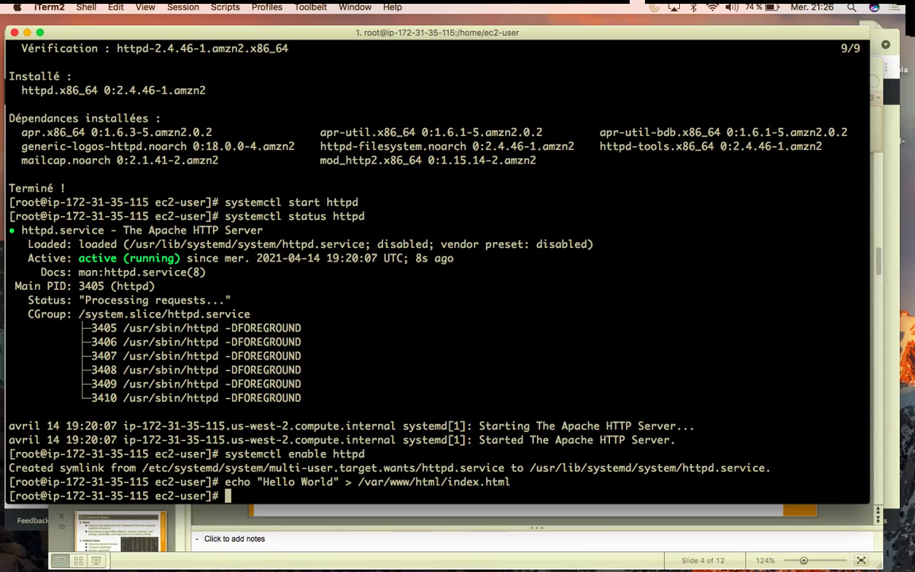
type("exit")
key("Return")
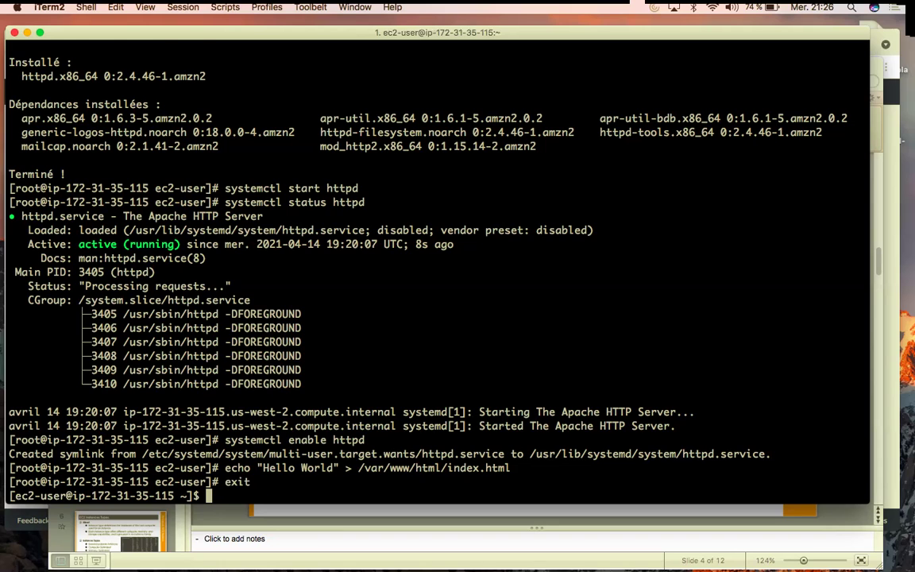
key("ctrl+d")
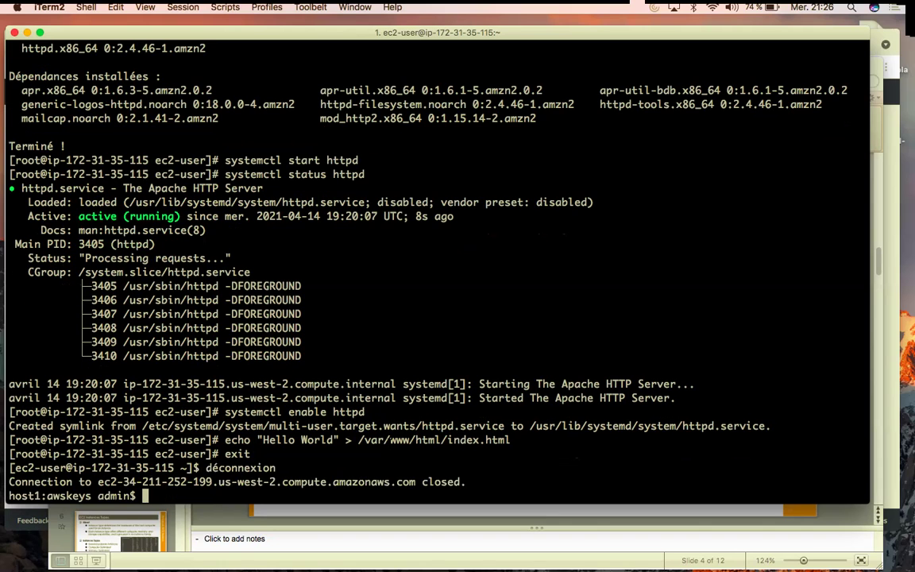
- Switch to Chrome and open the EC2 Instances list in a new browser tab
key("ctrl+Up")
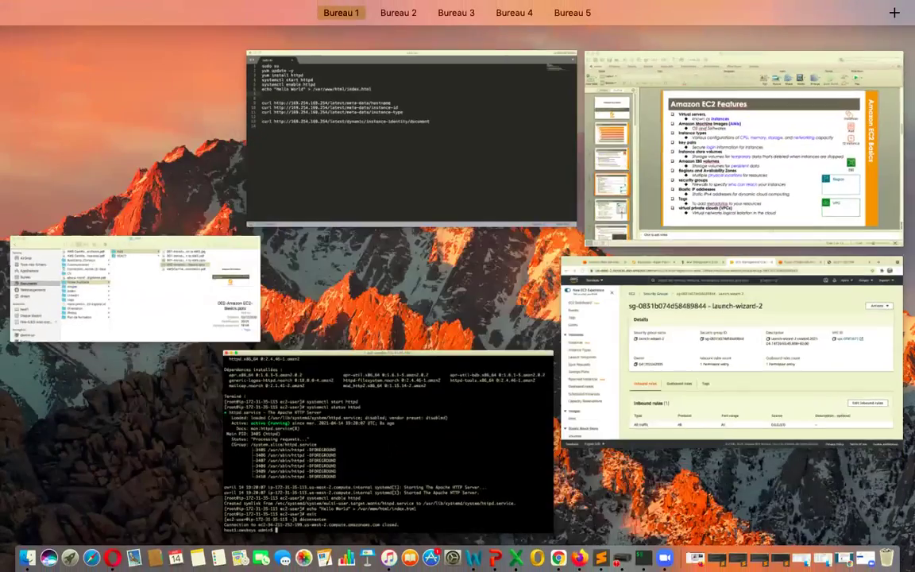
key("Escape")
key("ctrl+Up")
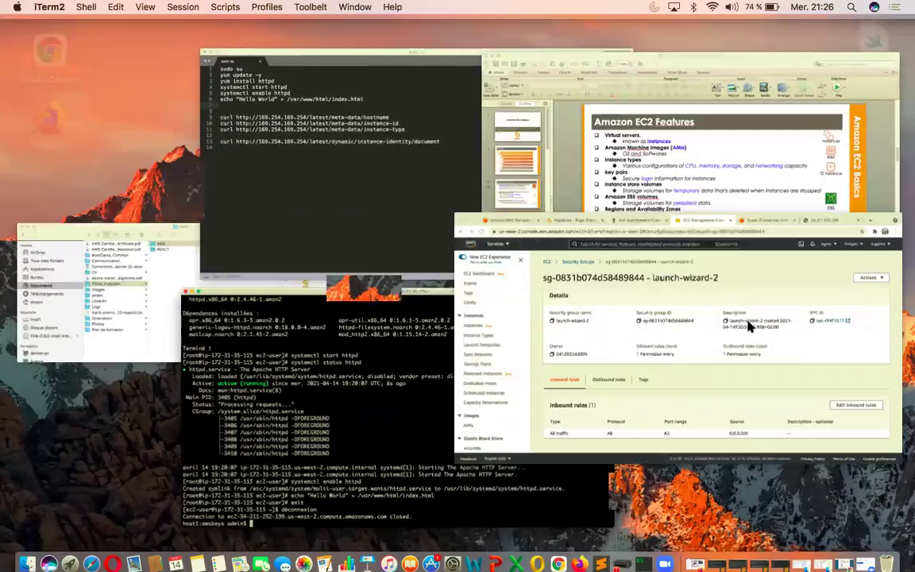
left_click(748, 325)
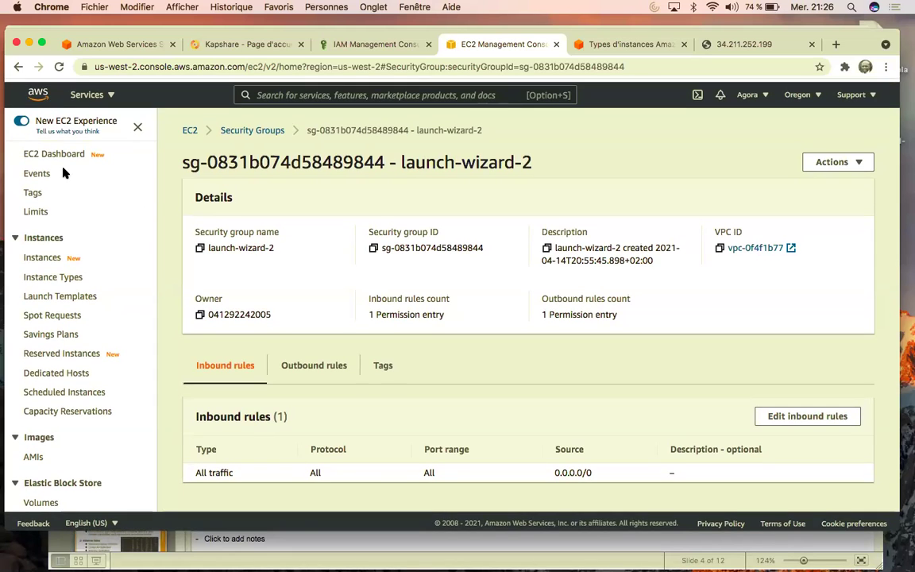
right_click(54, 151)
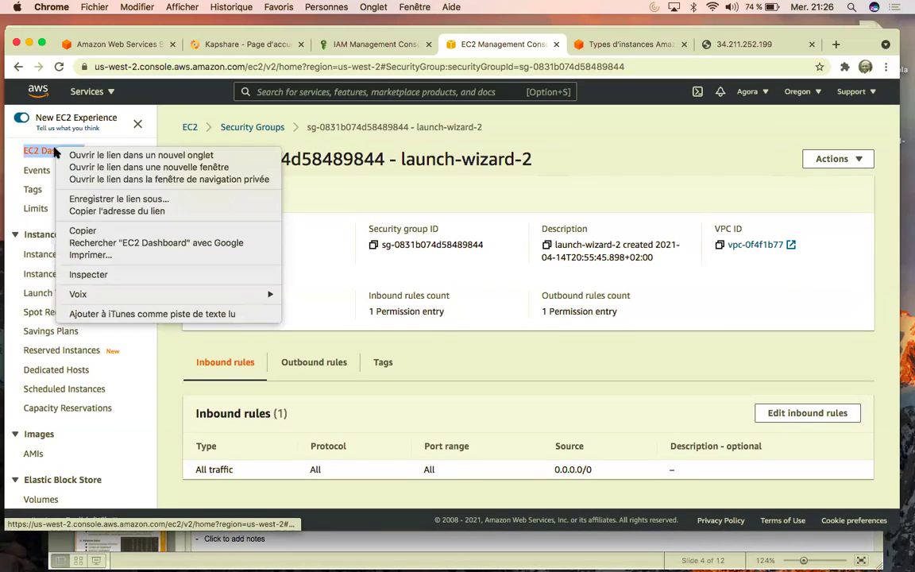
left_click(320, 383)
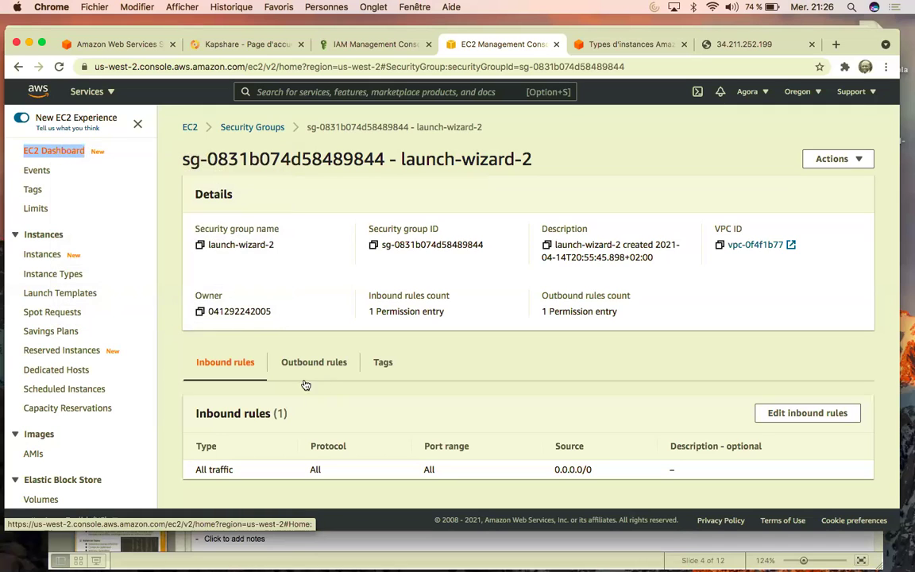
right_click(49, 254)
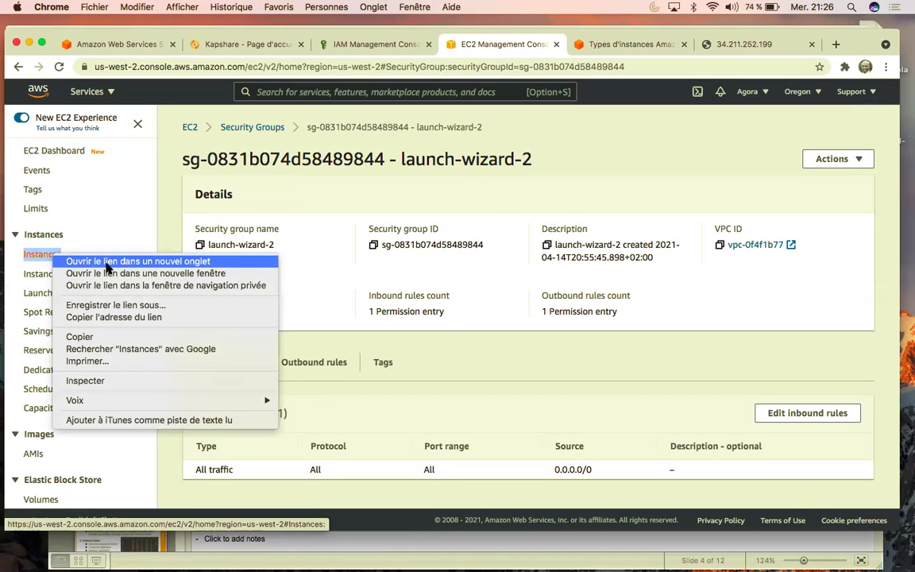
left_click(107, 262)
left_click(541, 44)
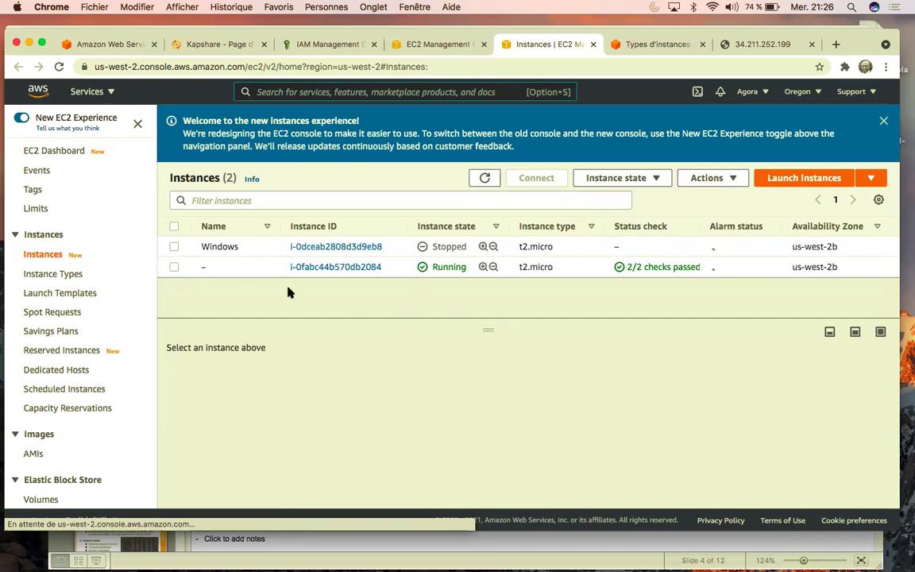
- Select the running unnamed t2.micro instance and review its instance summary details
left_click(175, 268)
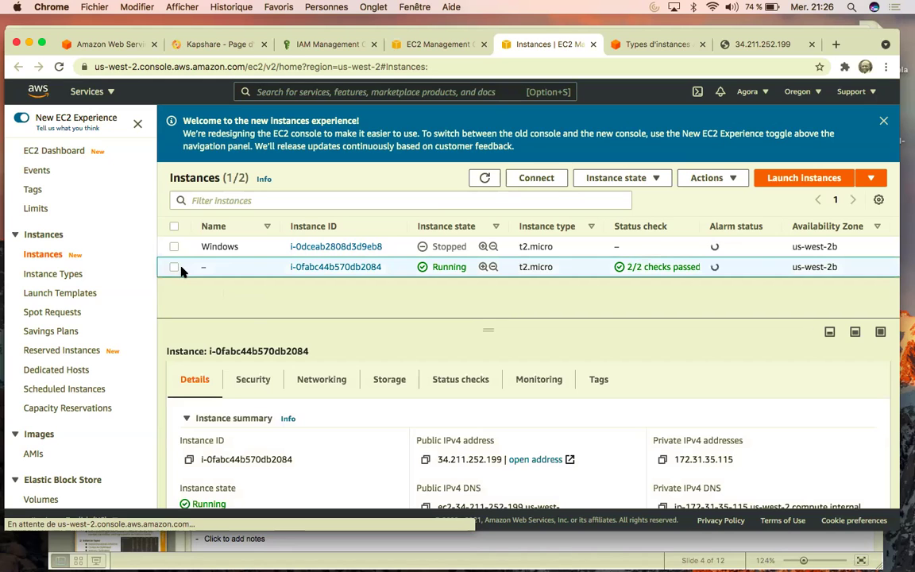
scroll(366, 432, "down", 3)
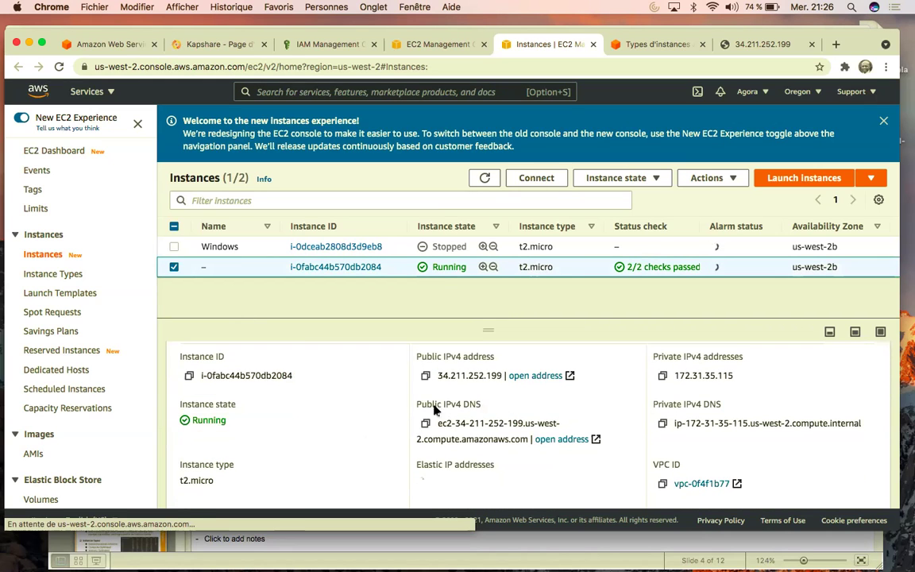
scroll(347, 409, "up", 3)
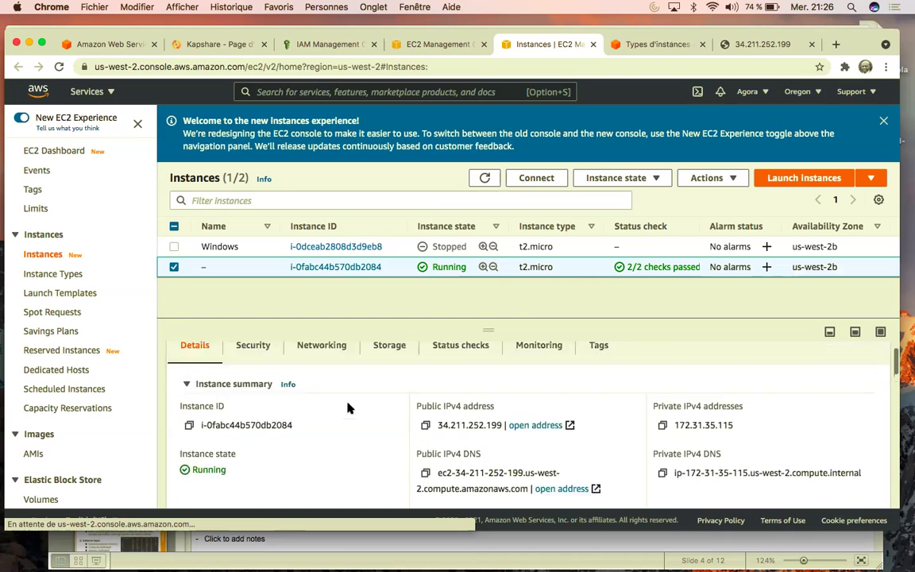
scroll(397, 429, "down", 1)
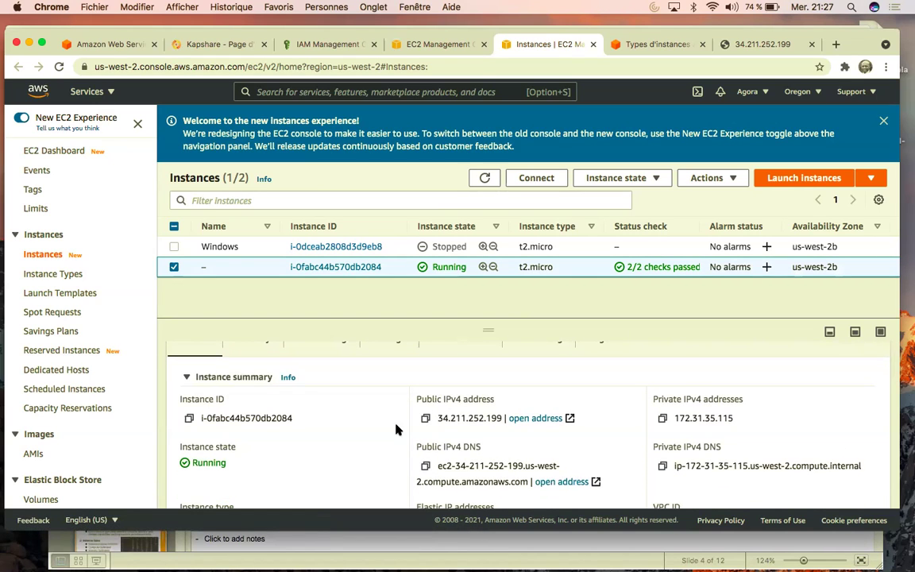
scroll(432, 430, "down", 2)
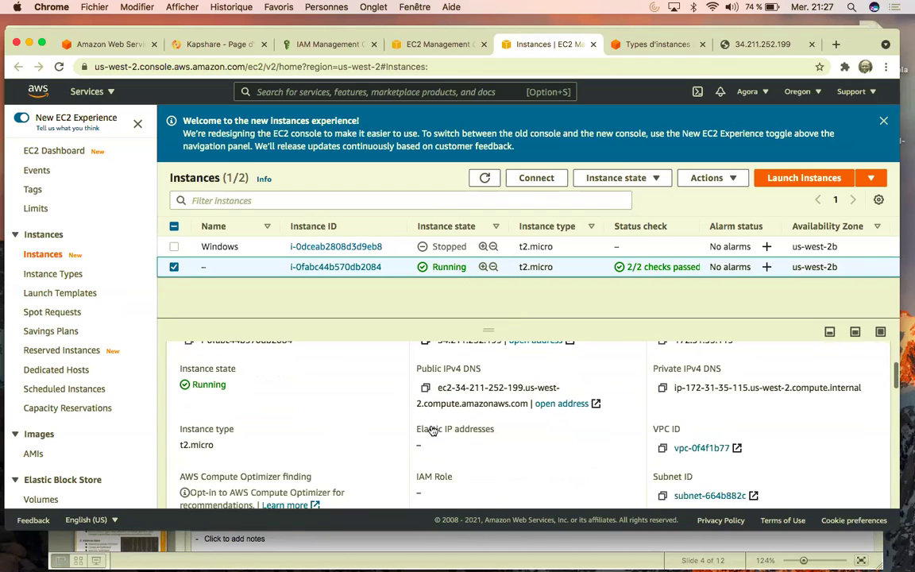
scroll(433, 430, "up", 3)
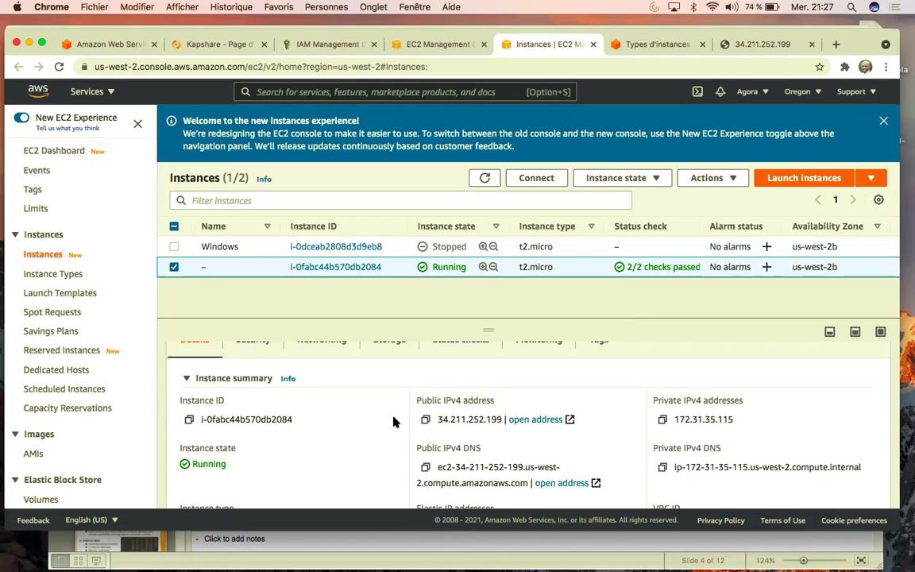
scroll(394, 418, "up", 2)
- Examine the running instance's system status checks, instance status checks and the note on reporting instance status
left_click(461, 379)
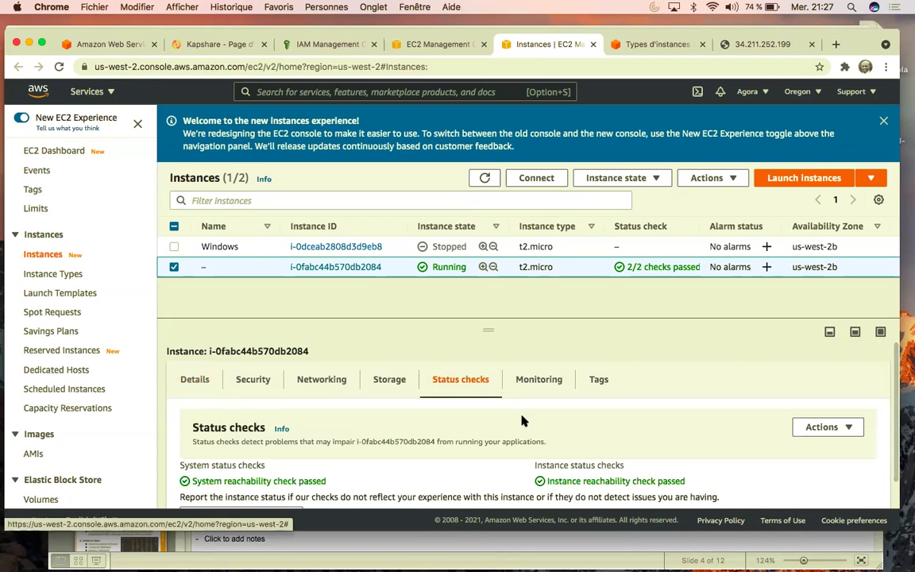
scroll(499, 443, "down", 1)
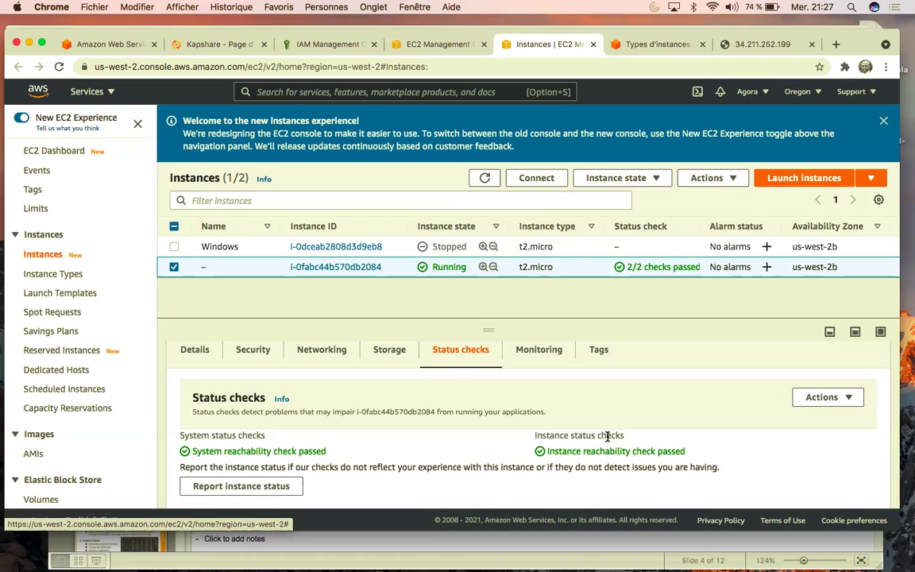
left_click_drag(178, 436, 266, 436)
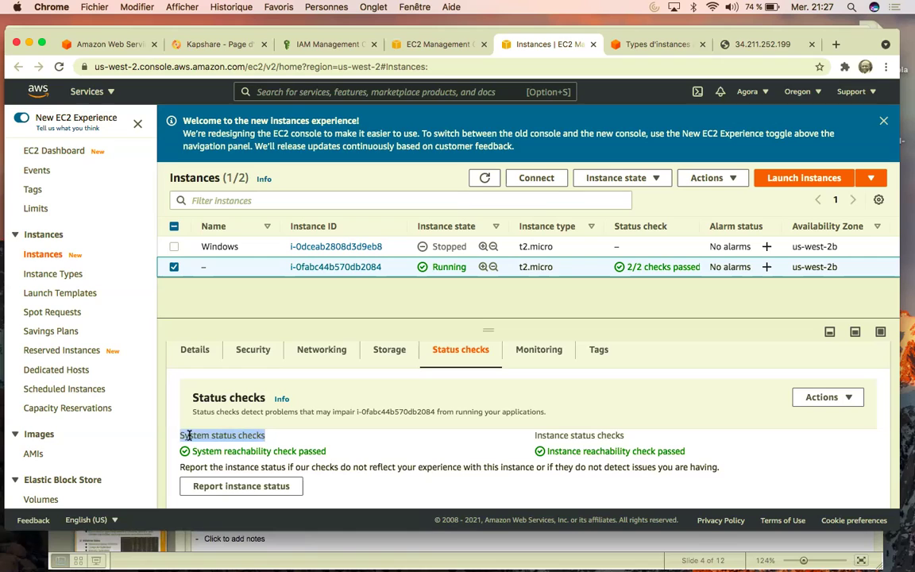
triple_click(581, 436)
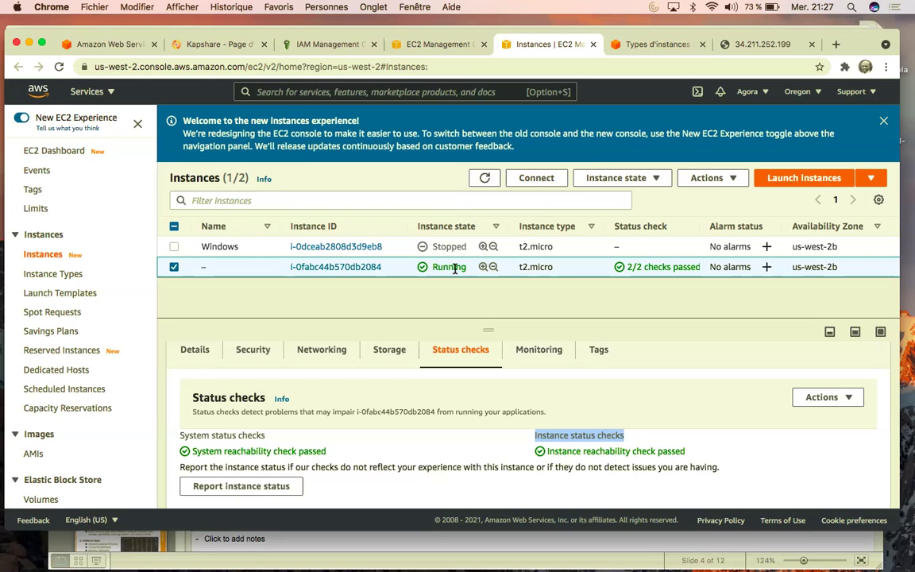
left_click(448, 452)
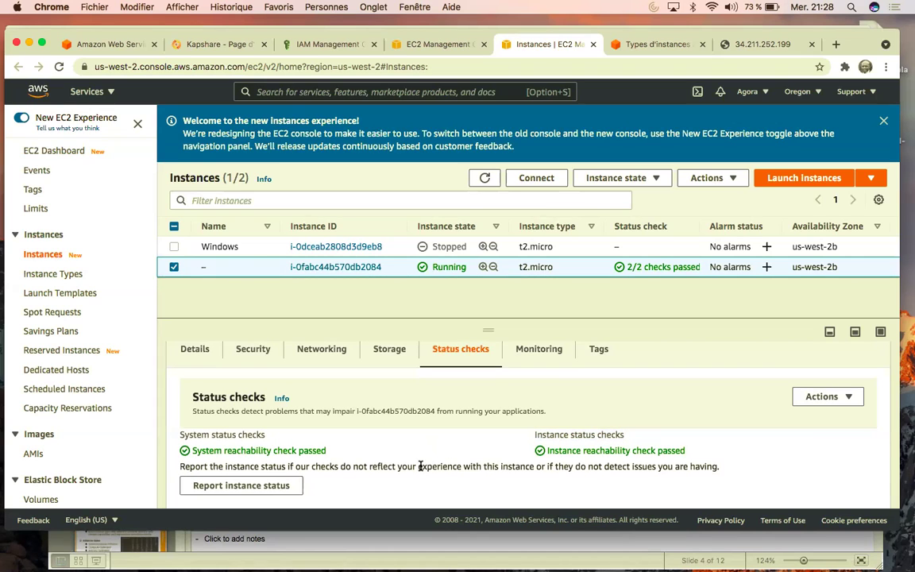
triple_click(420, 467)
left_click(432, 468)
left_click_drag(418, 469, 454, 468)
triple_click(452, 468)
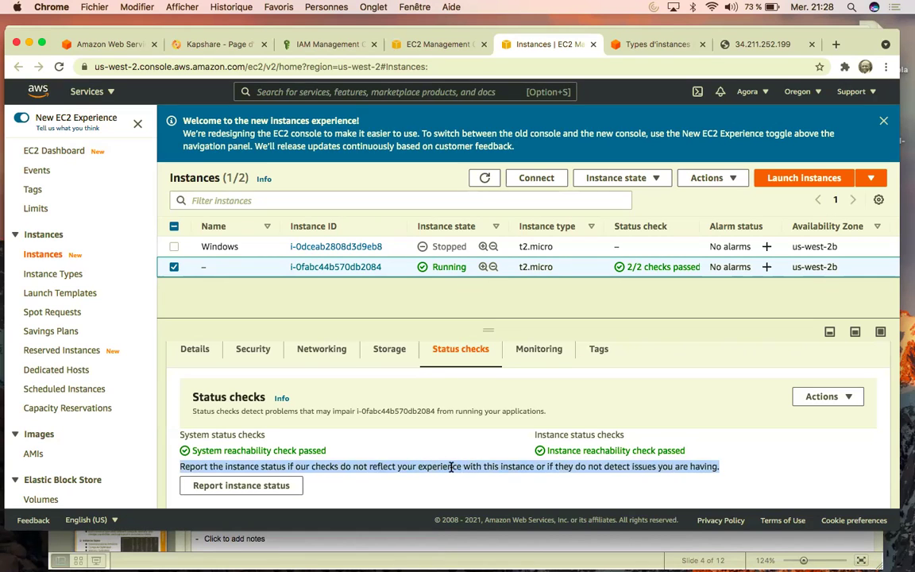
left_click(464, 468)
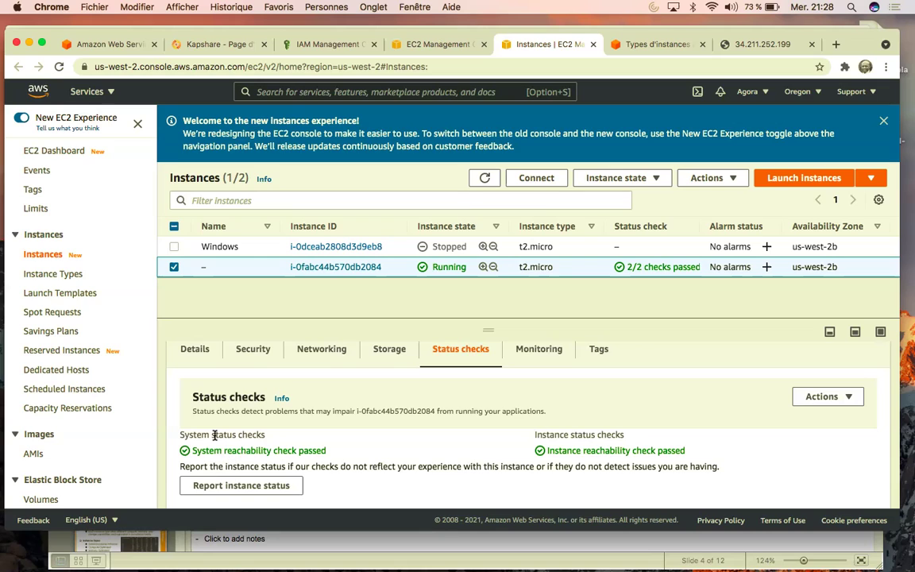
left_click_drag(180, 435, 348, 461)
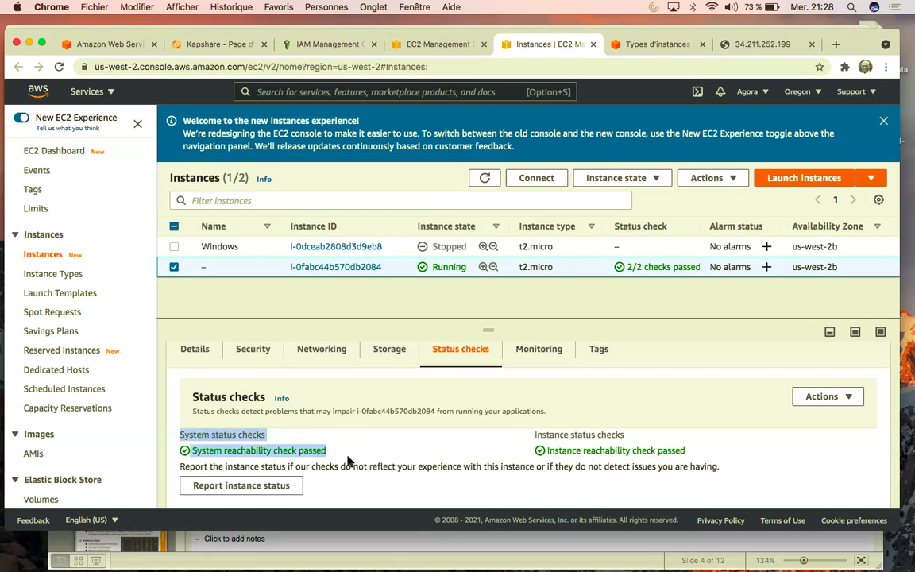
left_click(348, 461)
left_click_drag(266, 435, 178, 437)
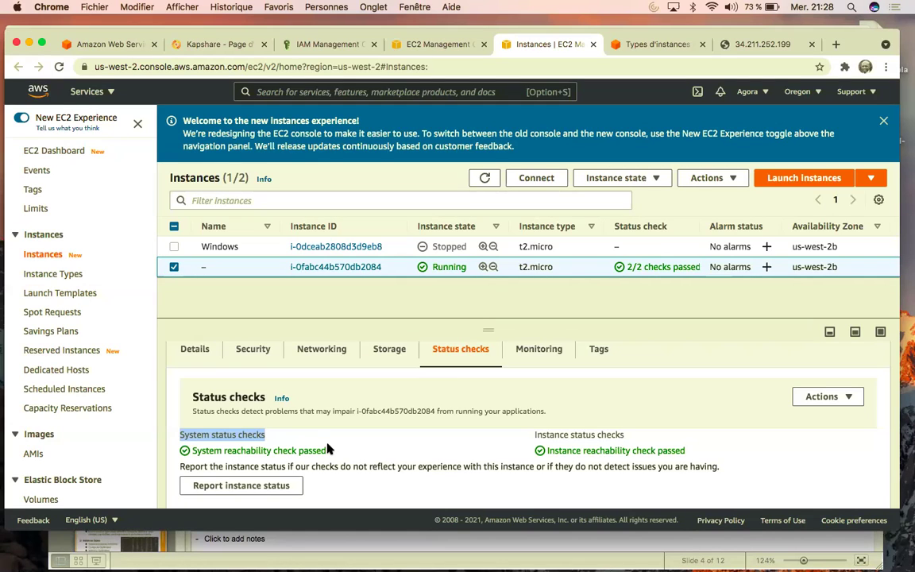
triple_click(584, 437)
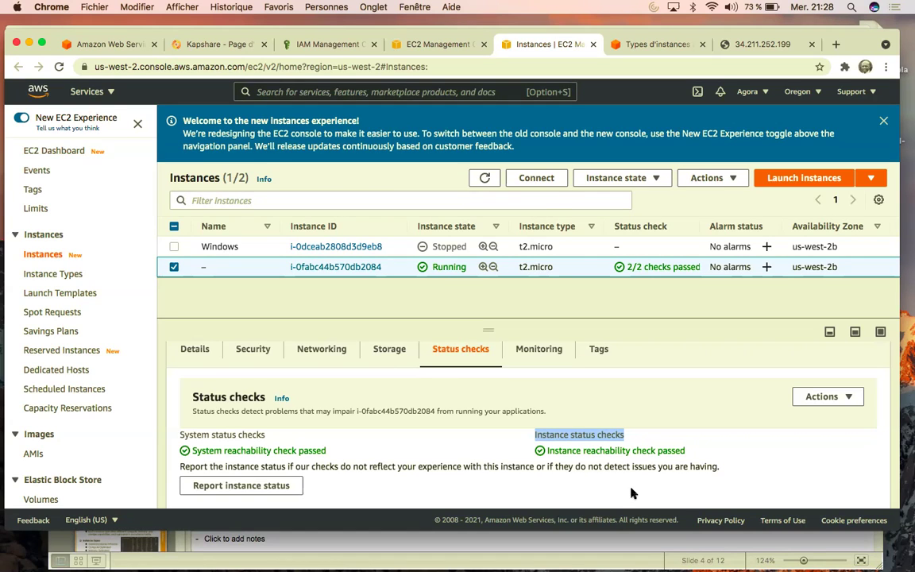
key("ctrl+Up")
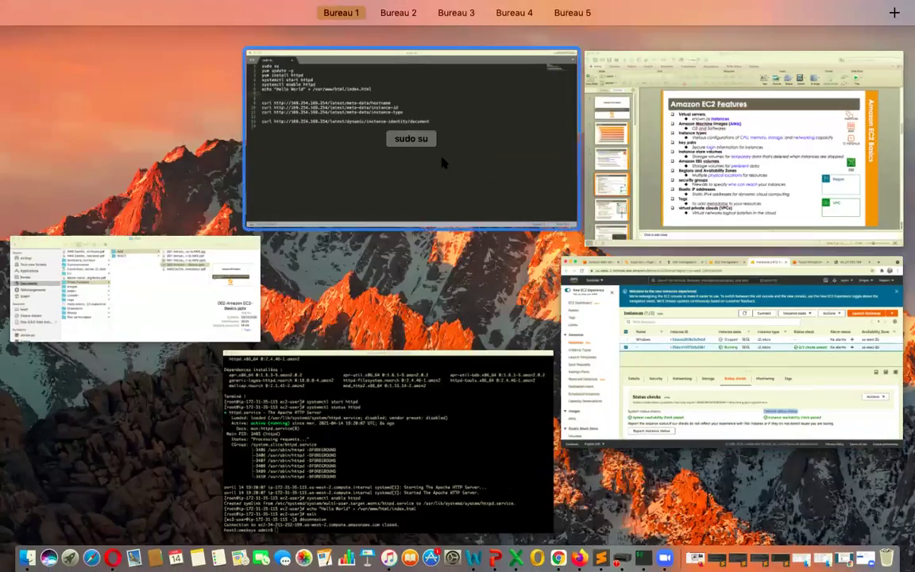
left_click(405, 178)
key("ctrl+Up")
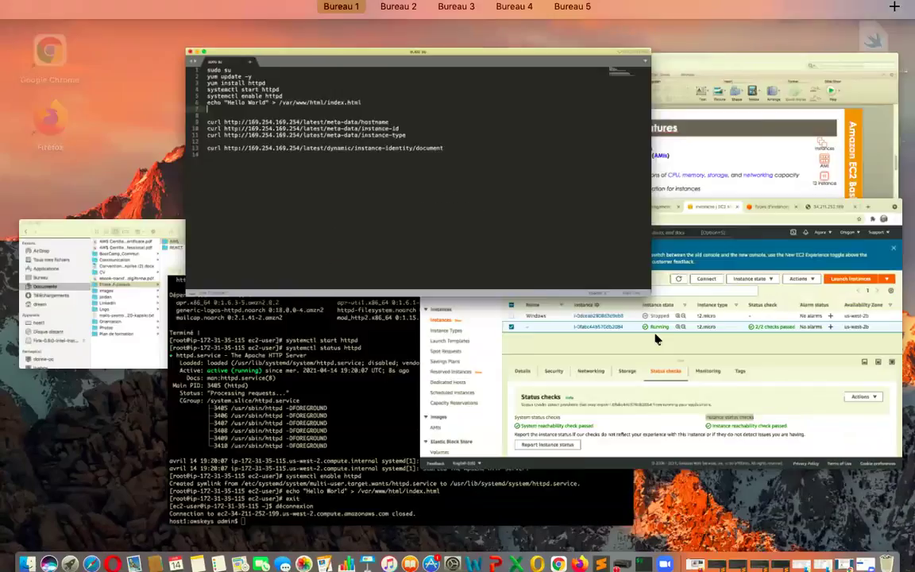
left_click(755, 393)
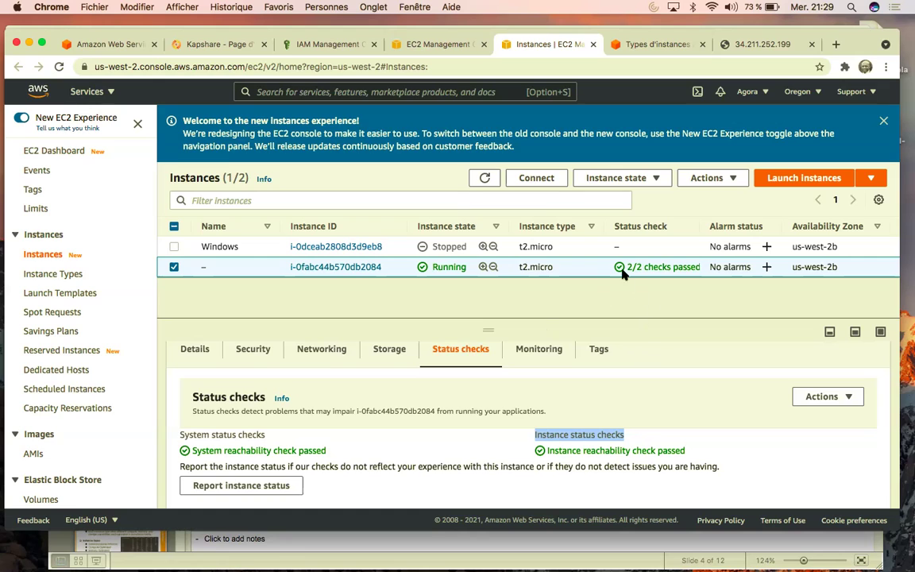
left_click_drag(519, 319, 519, 315)
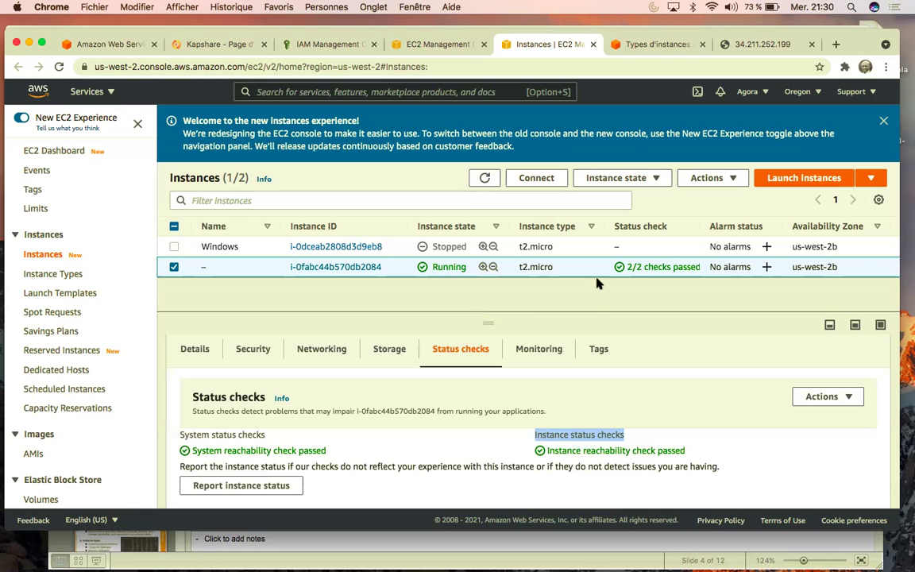
- Copy the running instance's public IPv4 address from its networking details
scroll(616, 426, "down", 1)
scroll(131, 441, "down", 10)
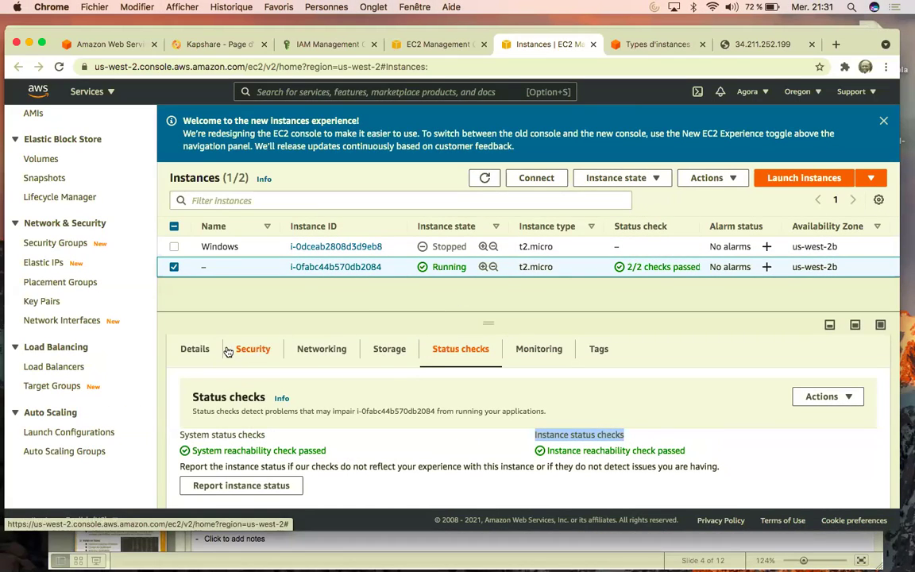
left_click(199, 351)
left_click(318, 354)
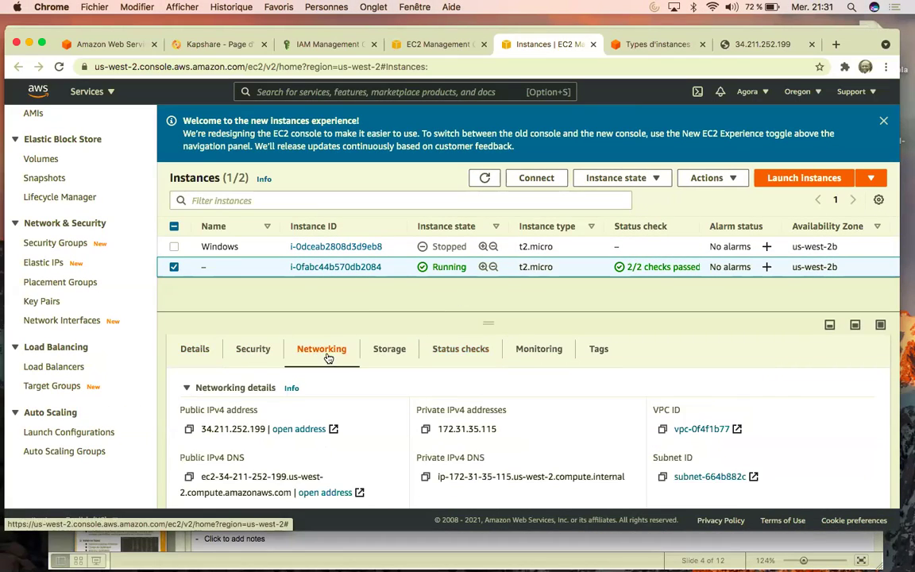
left_click_drag(266, 429, 198, 429)
left_click(189, 429)
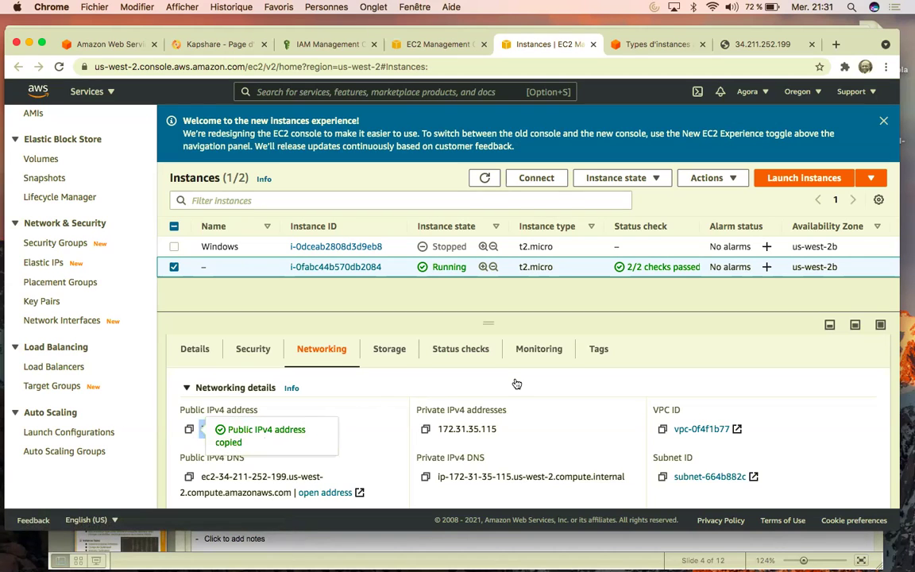
- Switch to iTerm2, ping the instance at 34.211.252.199, and stop the ping after a few replies
key("ctrl+Up")
left_click(389, 444)
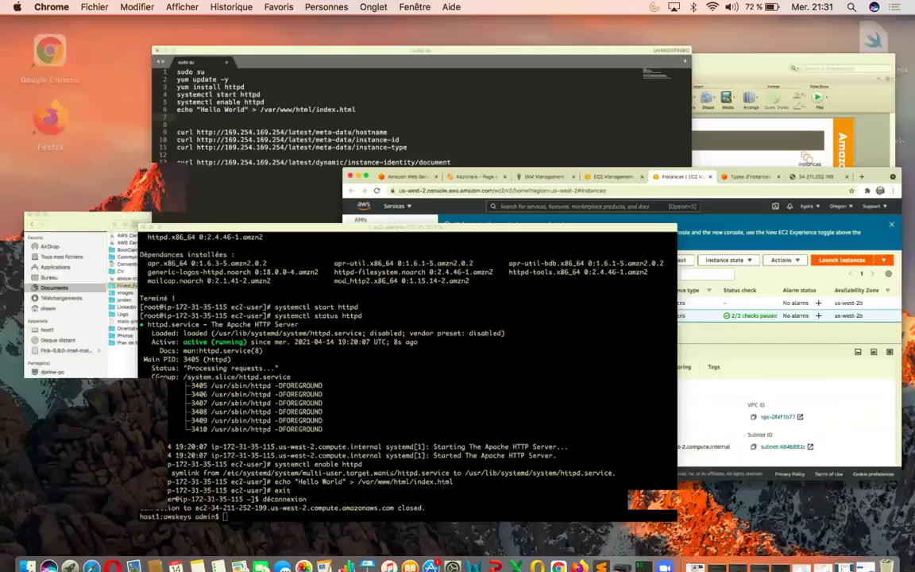
type("p")
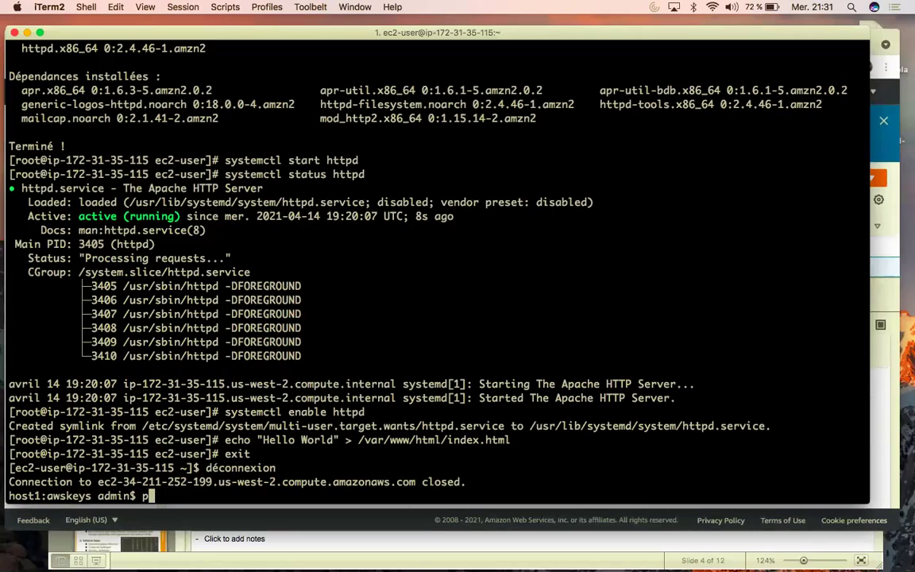
type("ing")
key("super+v")
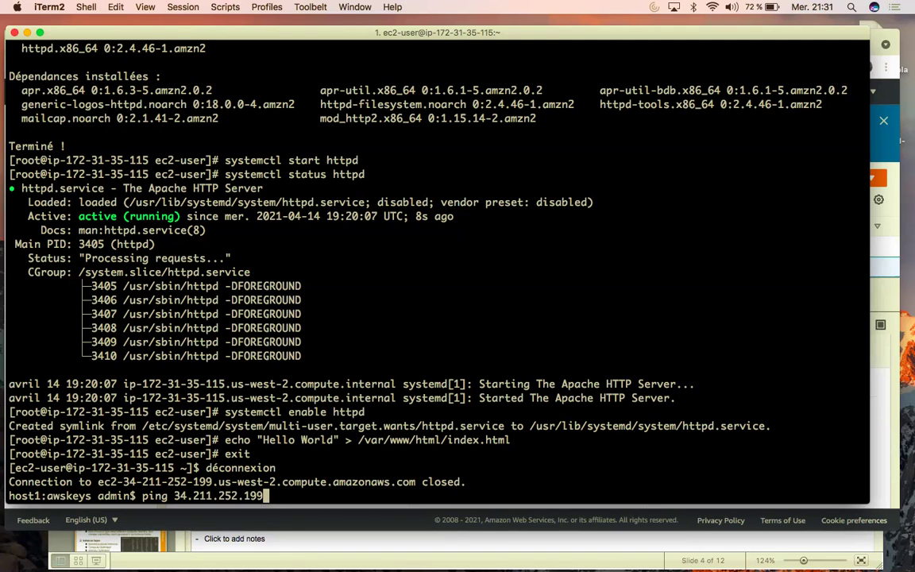
key("Return")
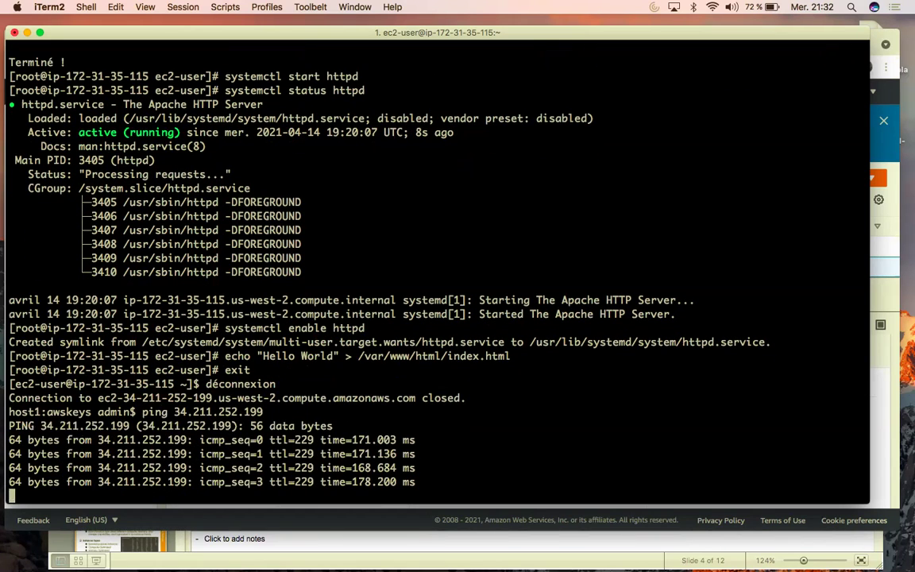
key("ctrl+c")
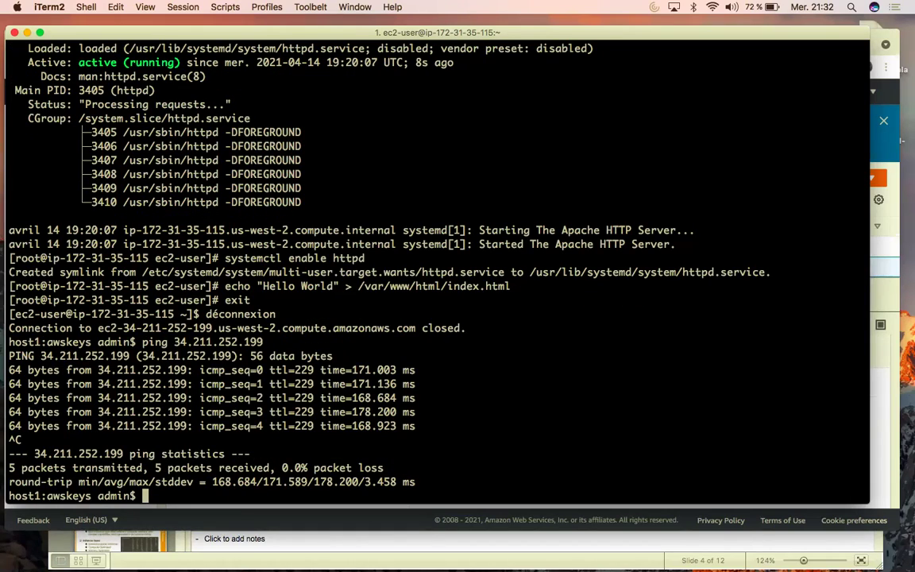
- Switch back to Chrome and open the inbound rules of the launch-wizard-2 security group for editing
key("ctrl+Up")
left_click(713, 338)
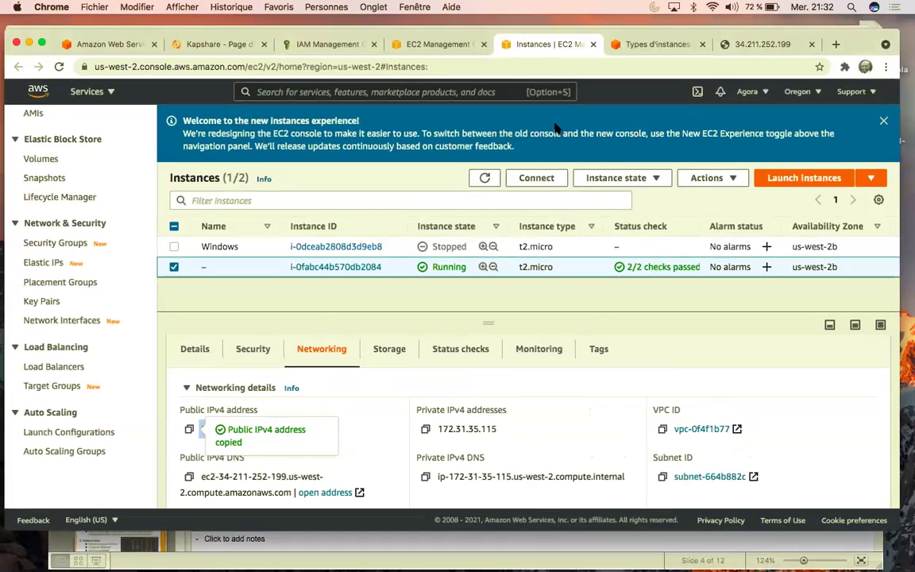
left_click(660, 45)
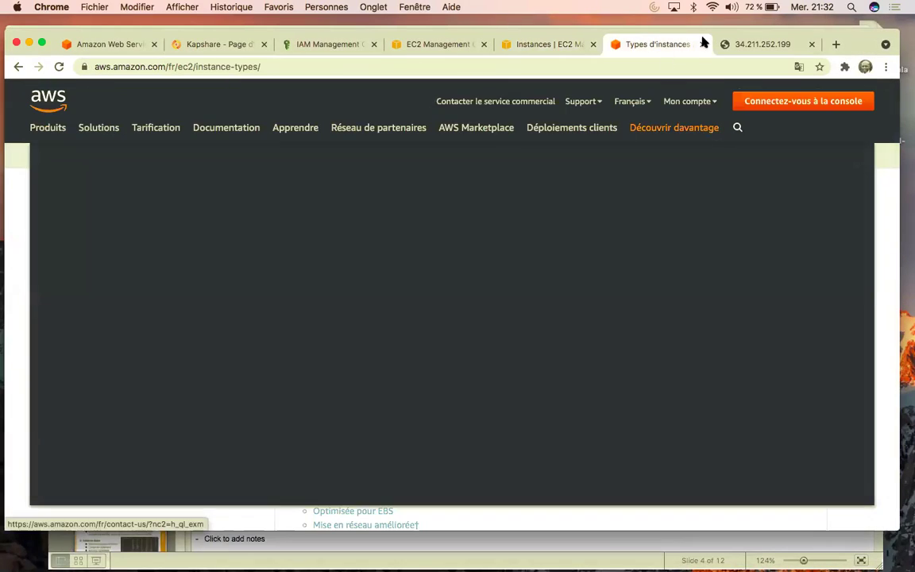
left_click(533, 45)
left_click(439, 45)
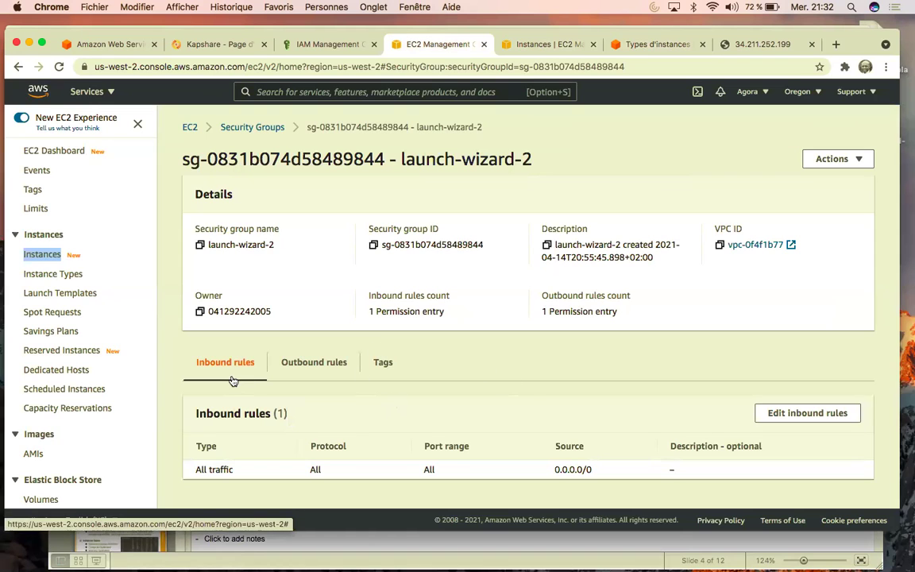
left_click(802, 423)
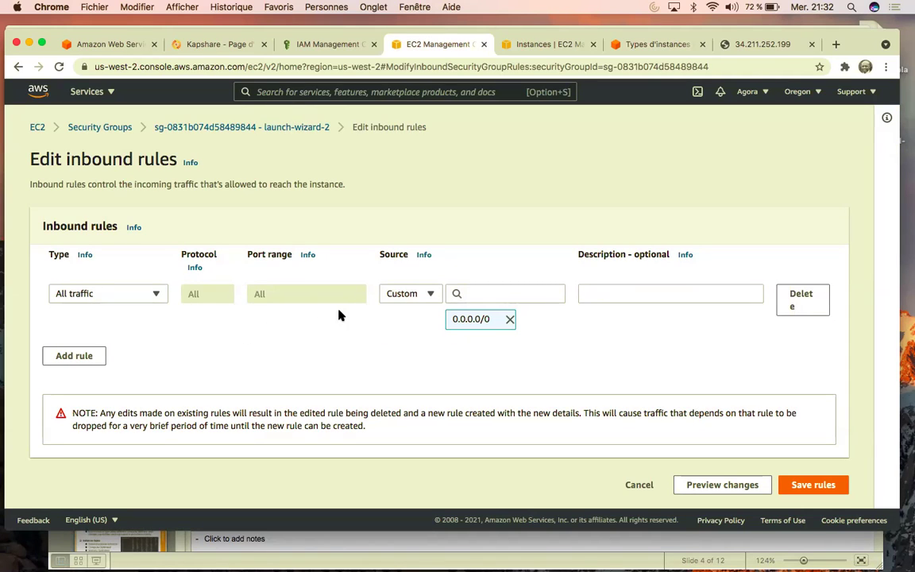
- Add a second inbound rule of type All ICMP - IPv4 with 0.0.0.0/0 as its custom source
left_click(79, 357)
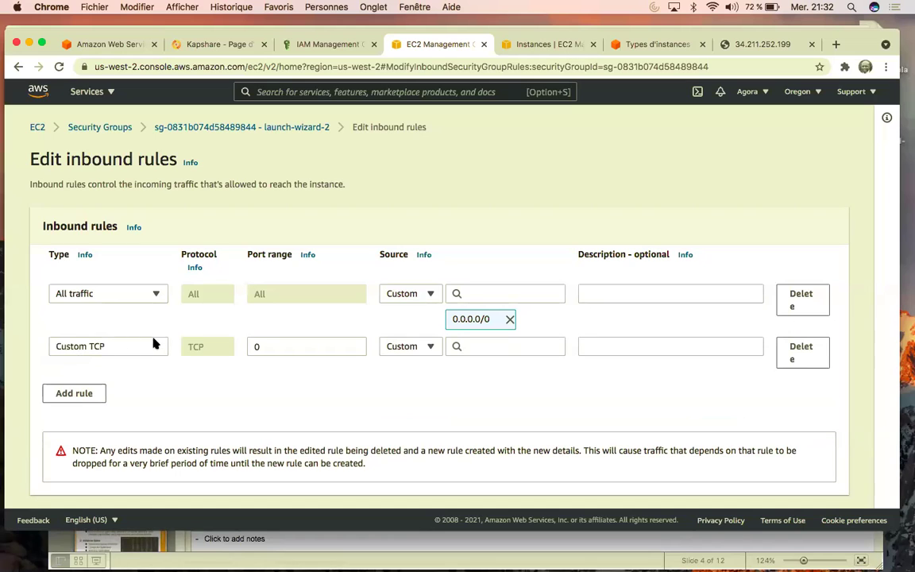
left_click(123, 348)
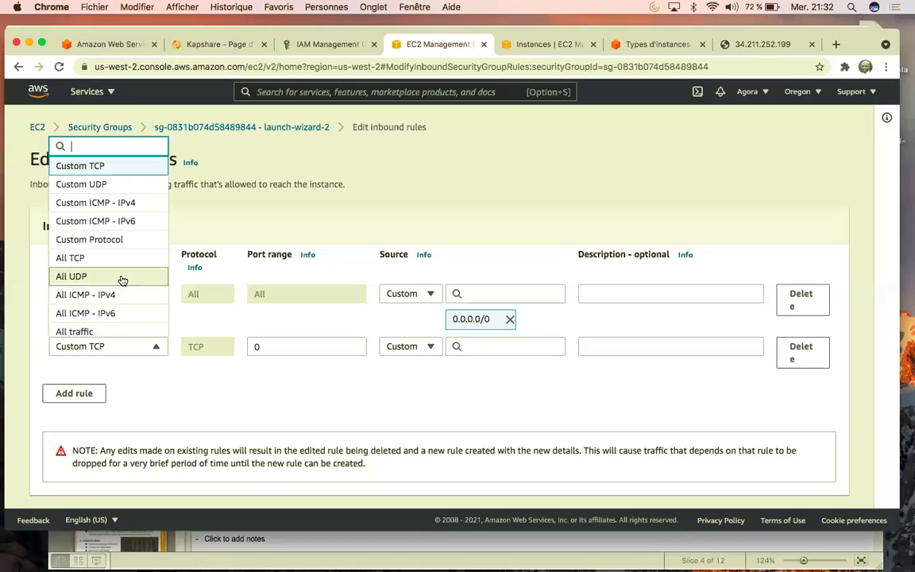
left_click(151, 371)
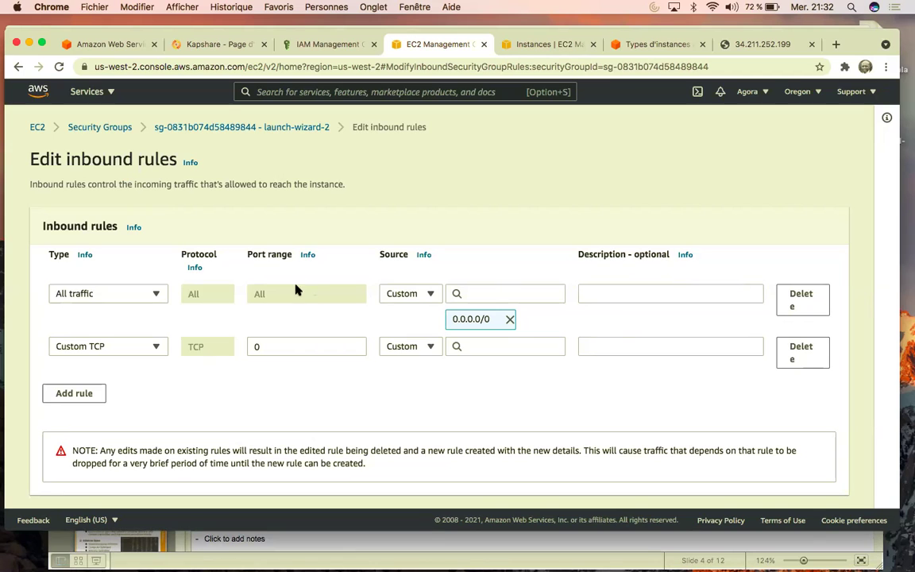
left_click(143, 348)
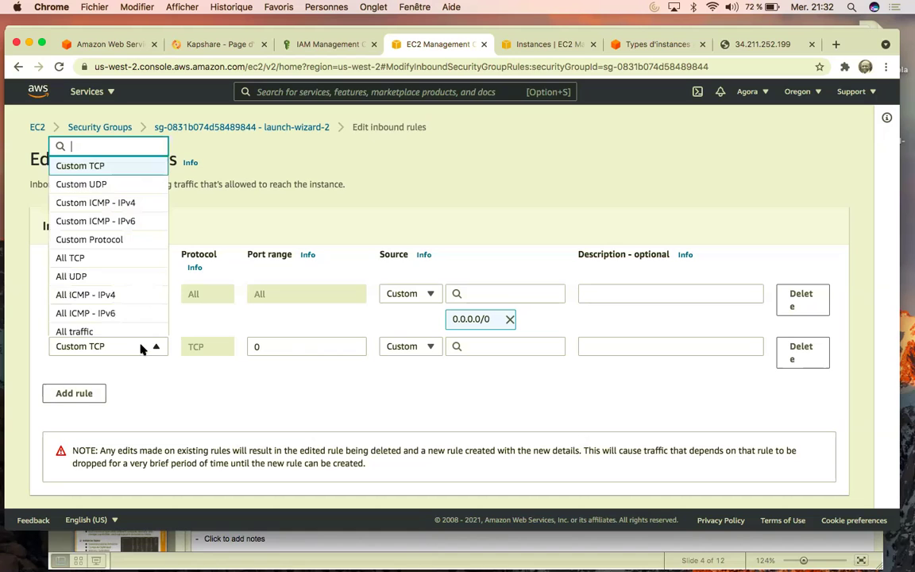
left_click(115, 294)
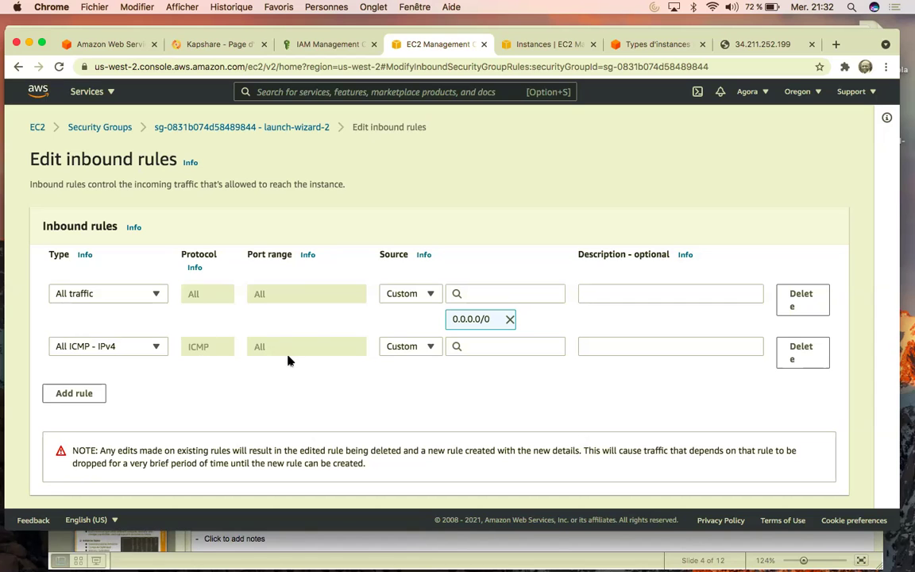
scroll(300, 387, "down", 1)
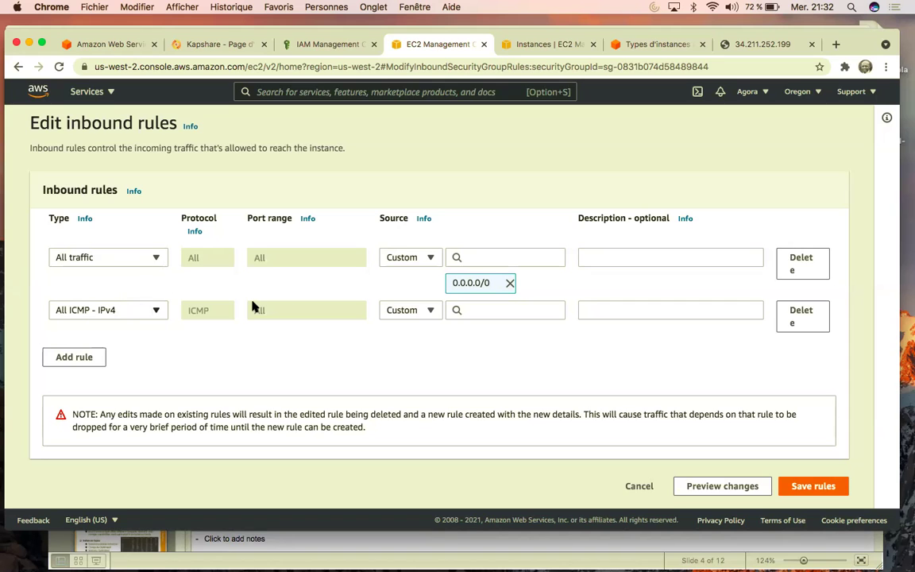
left_click(502, 313)
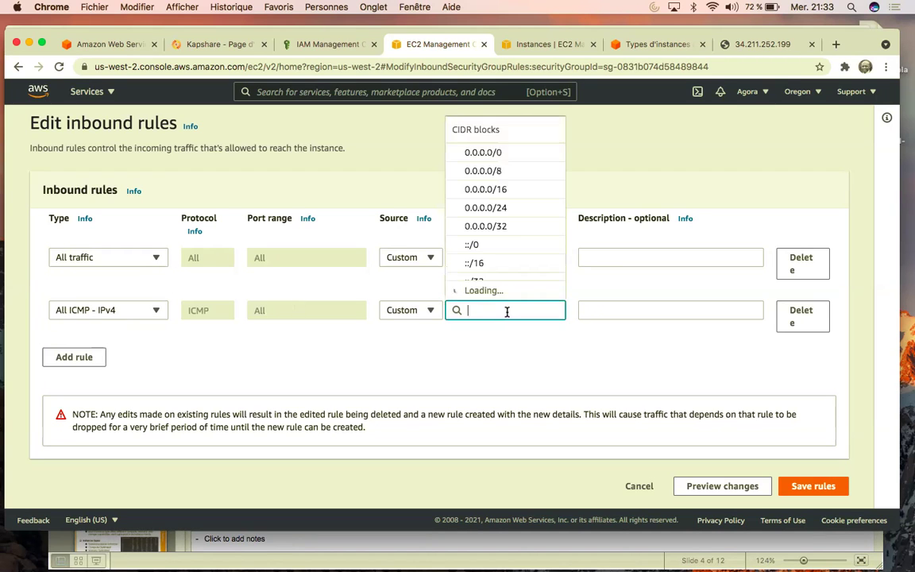
left_click(503, 180)
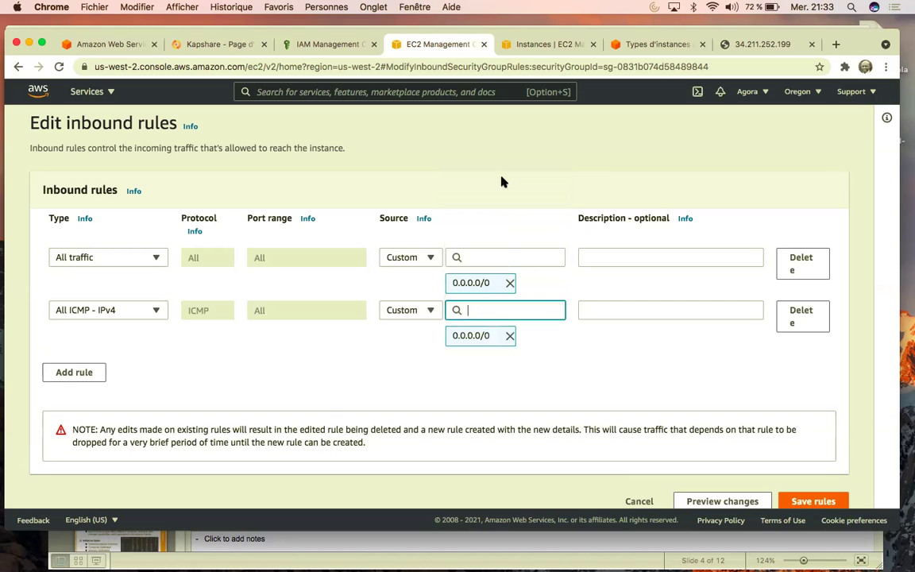
left_click(241, 326)
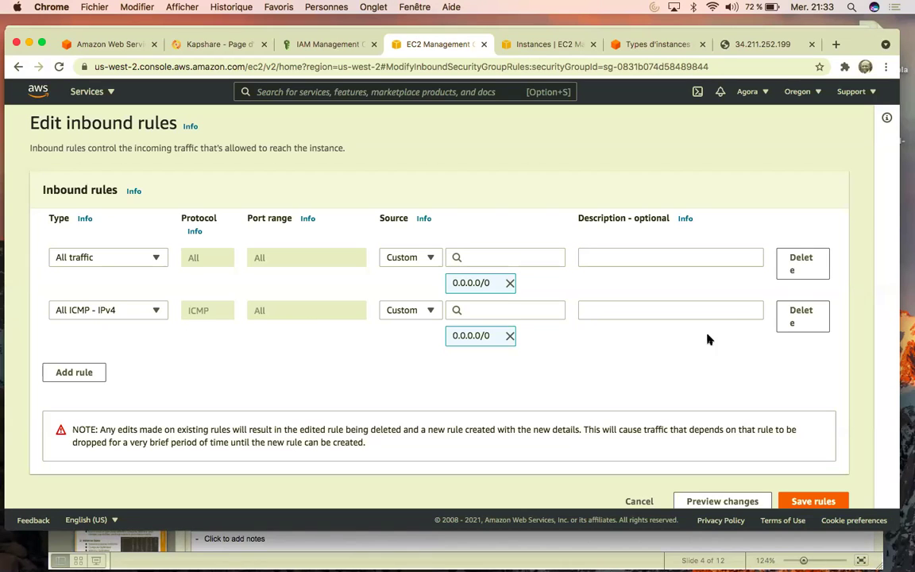
- Examine the traffic types available for the second inbound rule without changing its type
left_click(107, 310)
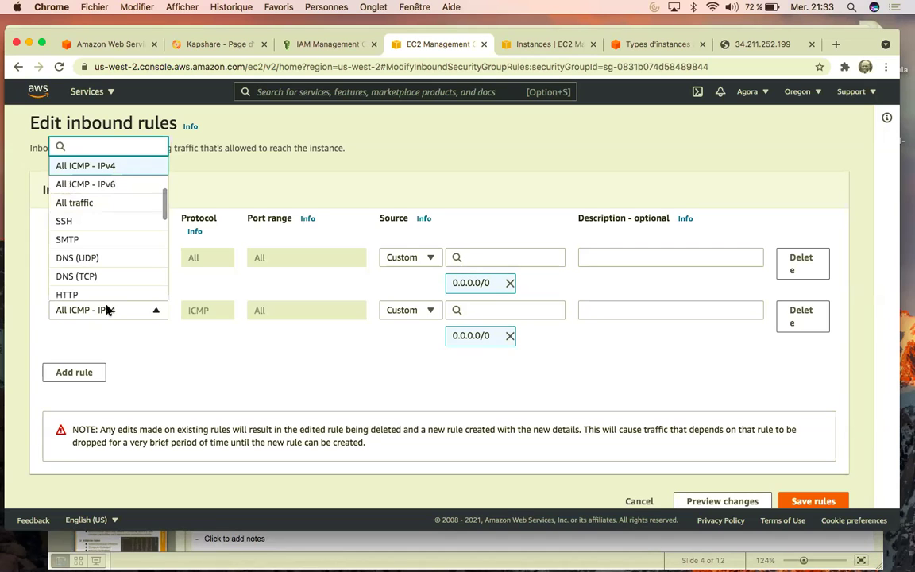
scroll(109, 268, "down", 3)
scroll(109, 268, "up", 5)
scroll(109, 268, "up", 1)
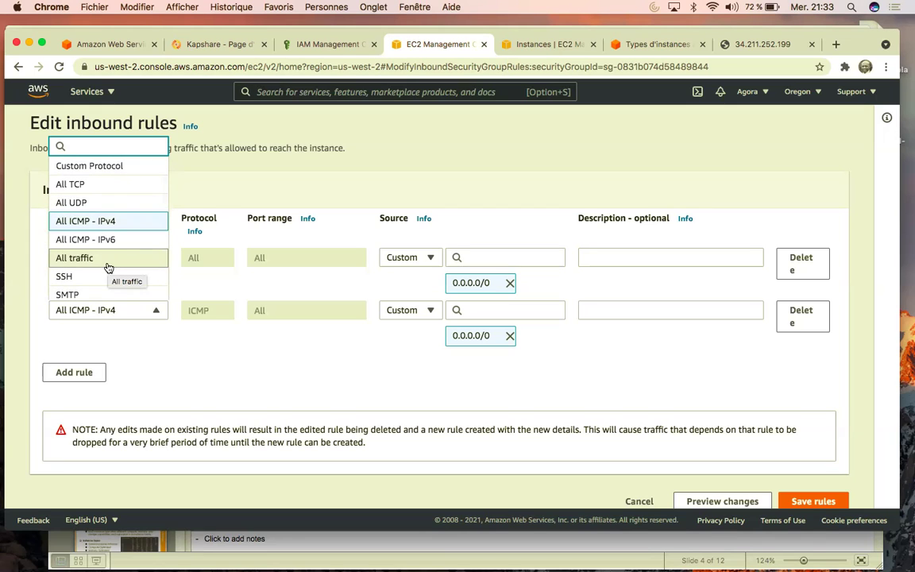
scroll(120, 274, "down", 5)
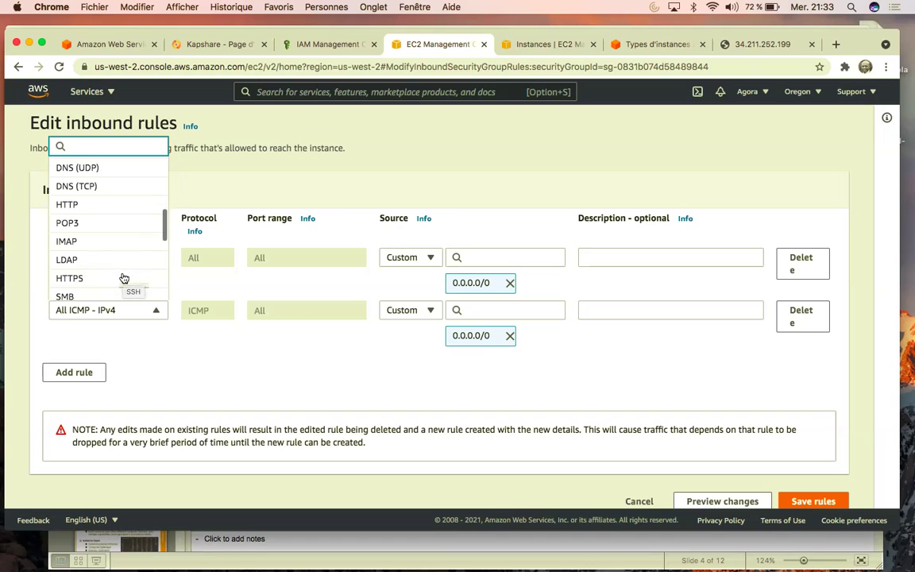
scroll(124, 278, "down", 4)
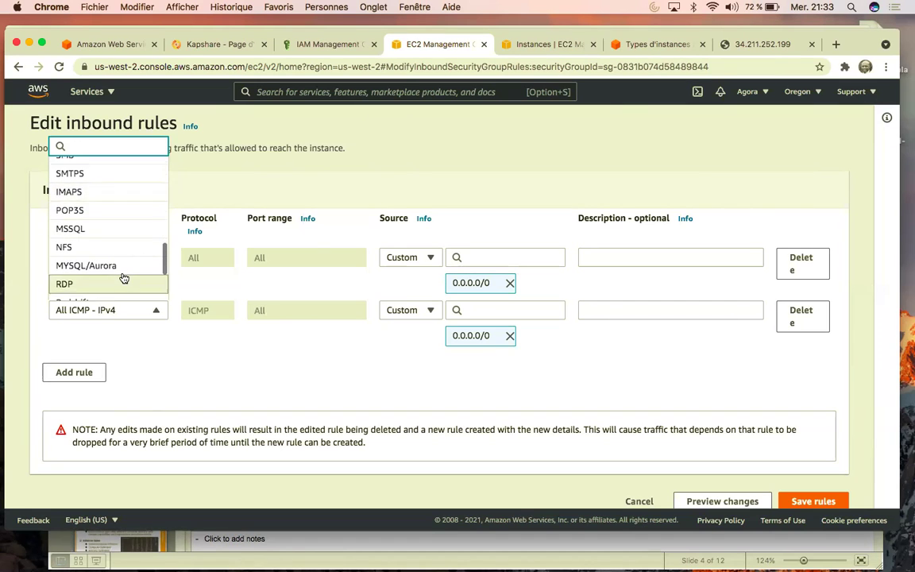
scroll(124, 278, "down", 1)
scroll(124, 278, "up", 6)
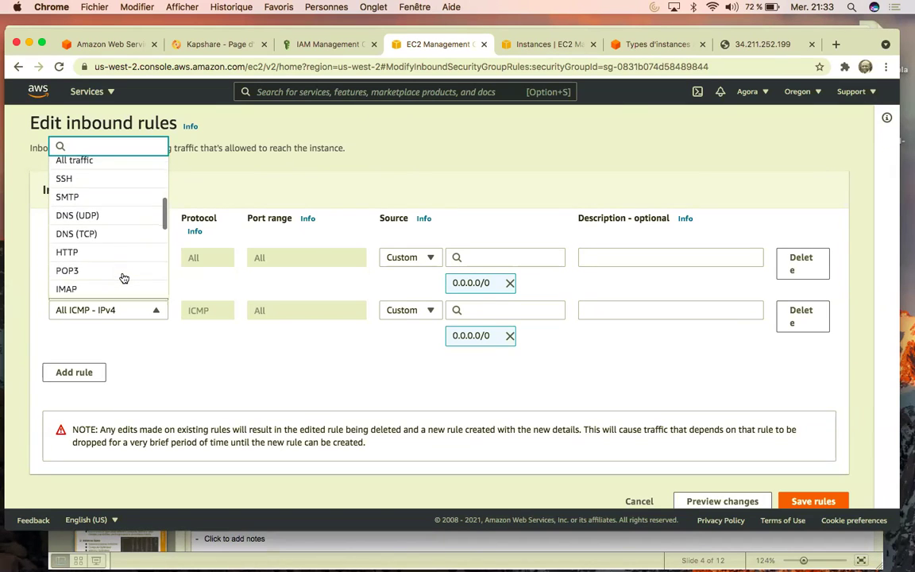
scroll(124, 279, "up", 1)
scroll(124, 278, "down", 3)
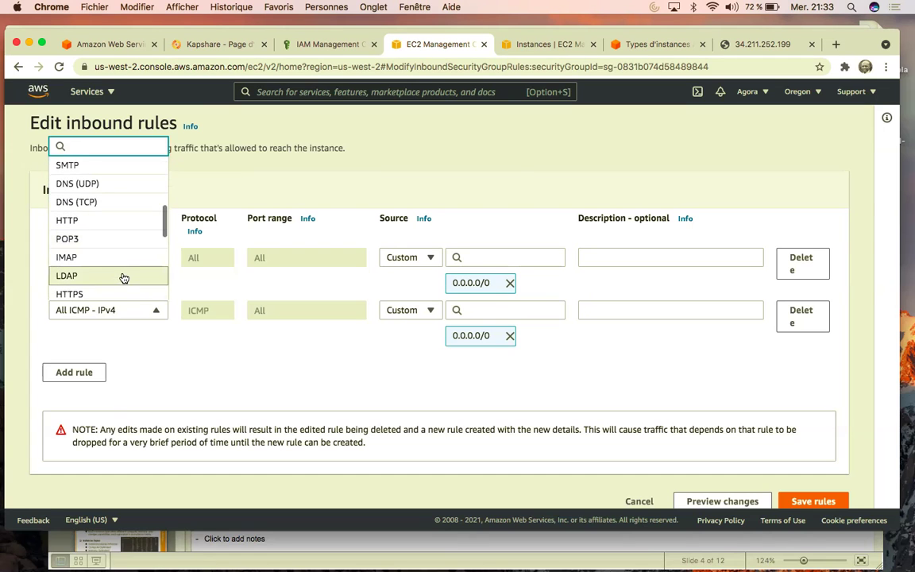
scroll(124, 279, "down", 1)
scroll(124, 278, "up", 5)
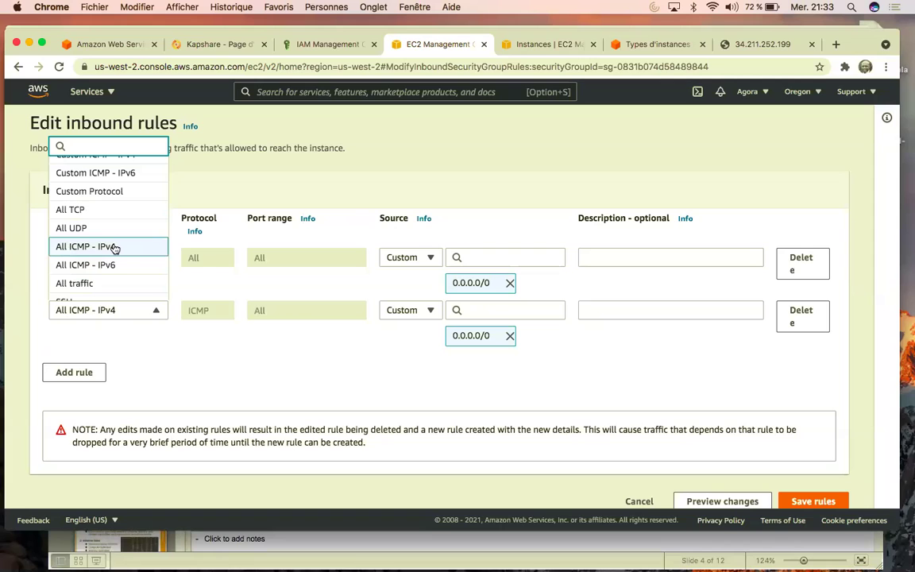
scroll(115, 249, "up", 2)
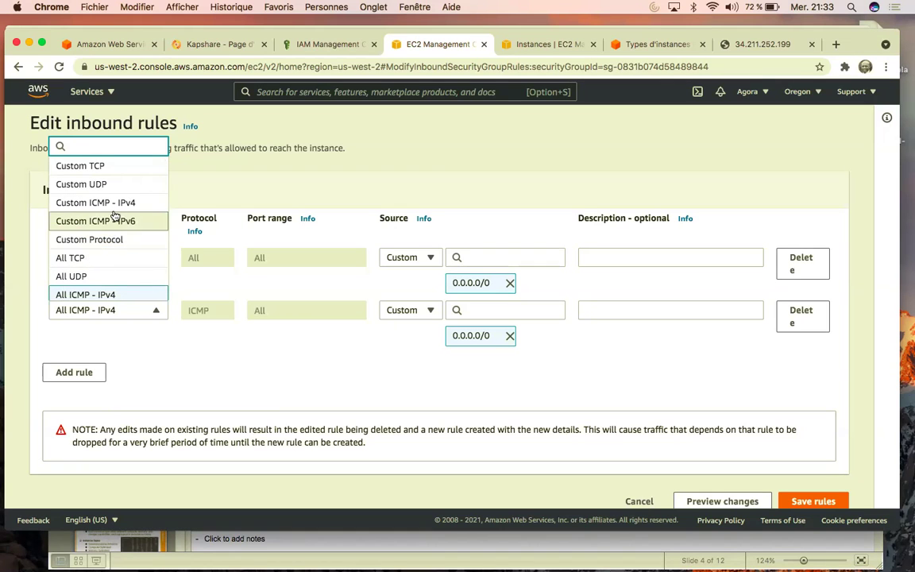
scroll(127, 291, "down", 3)
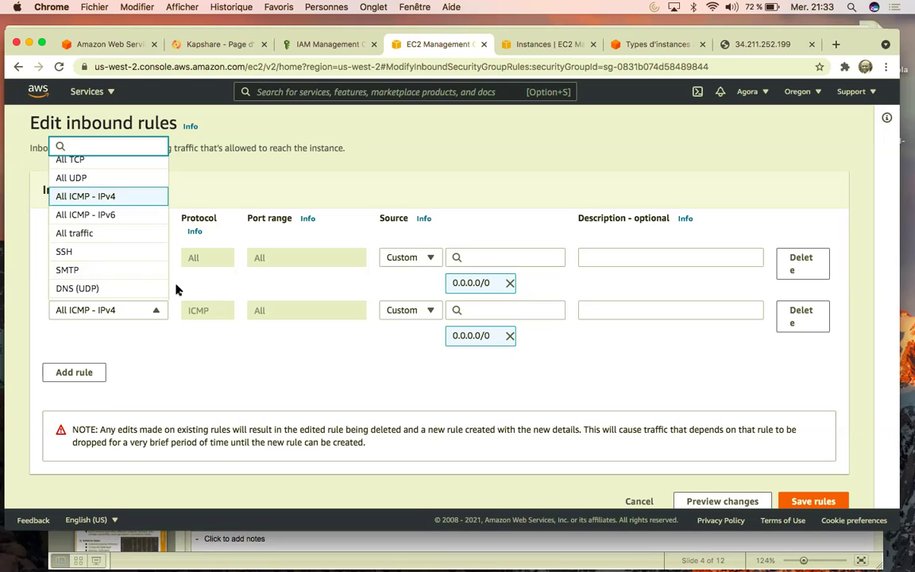
left_click(190, 342)
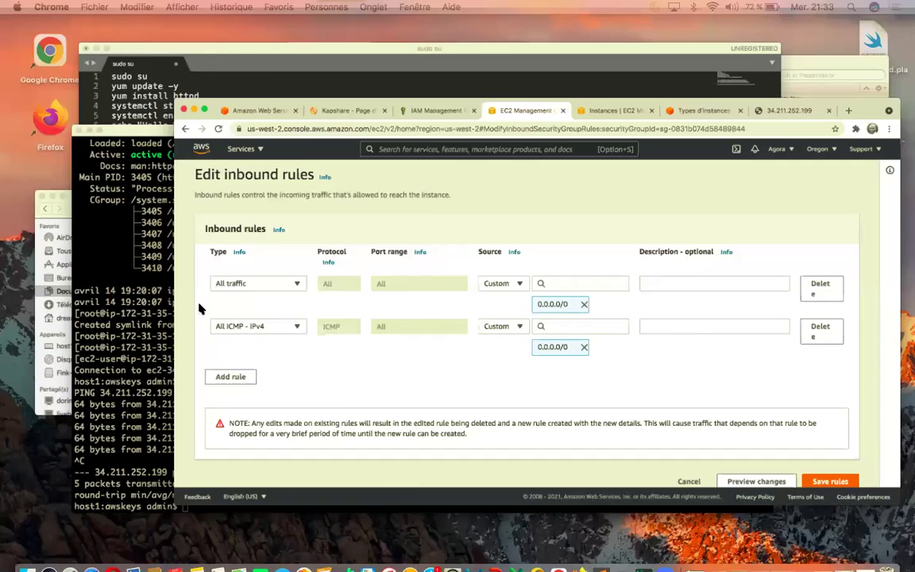
- Delete the All ICMP - IPv4 rule from the inbound rules
key("ctrl+Up")
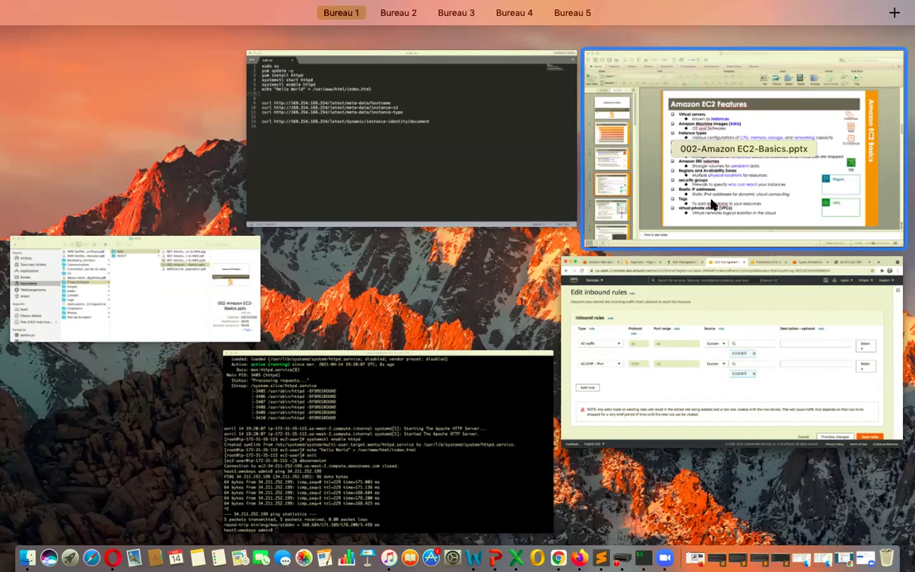
left_click(656, 335)
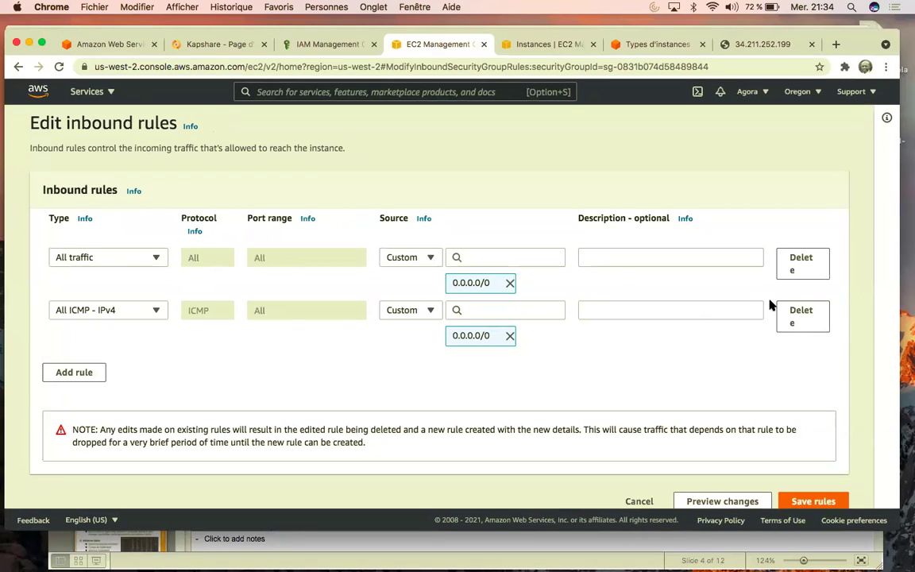
left_click(795, 315)
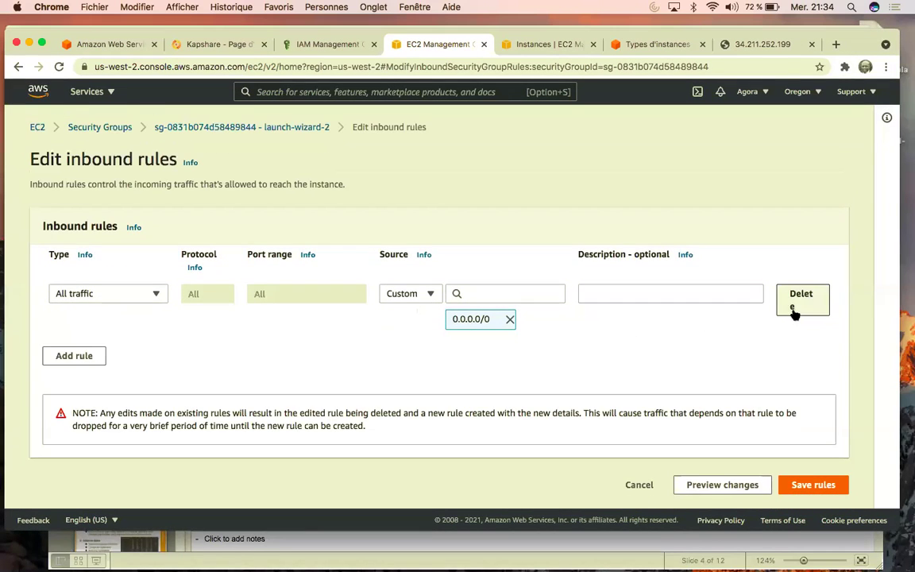
- Change the remaining inbound rule's type from All traffic to HTTP and save the rules
left_click(158, 296)
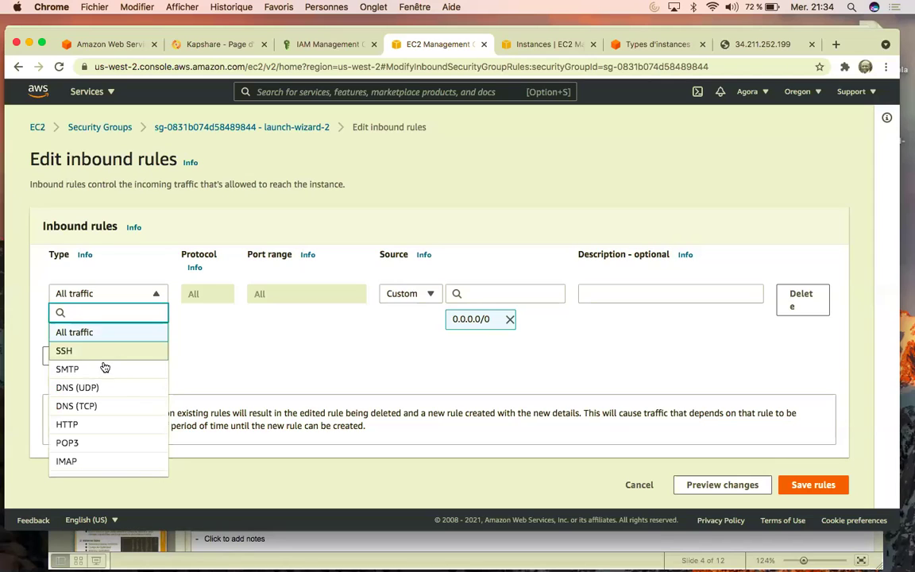
left_click(89, 425)
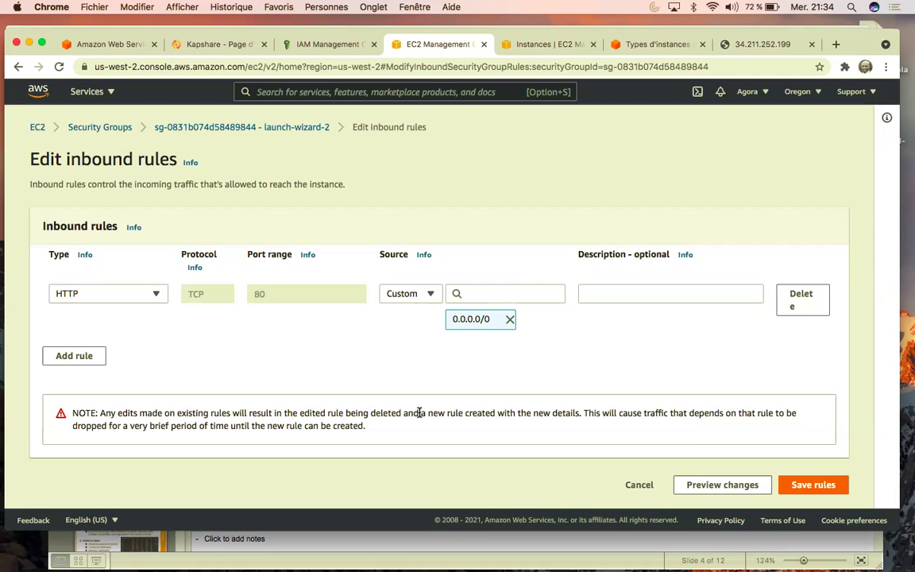
left_click(801, 485)
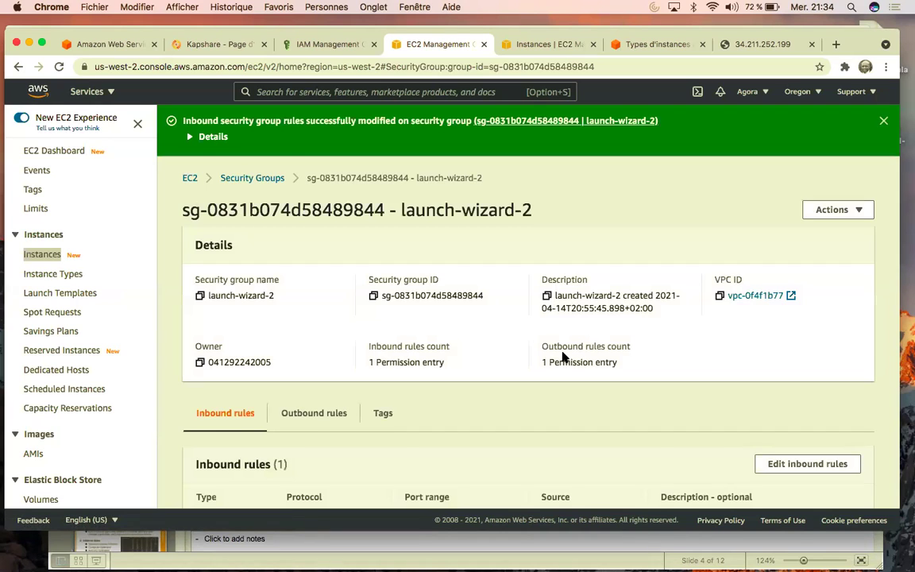
scroll(563, 354, "down", 1)
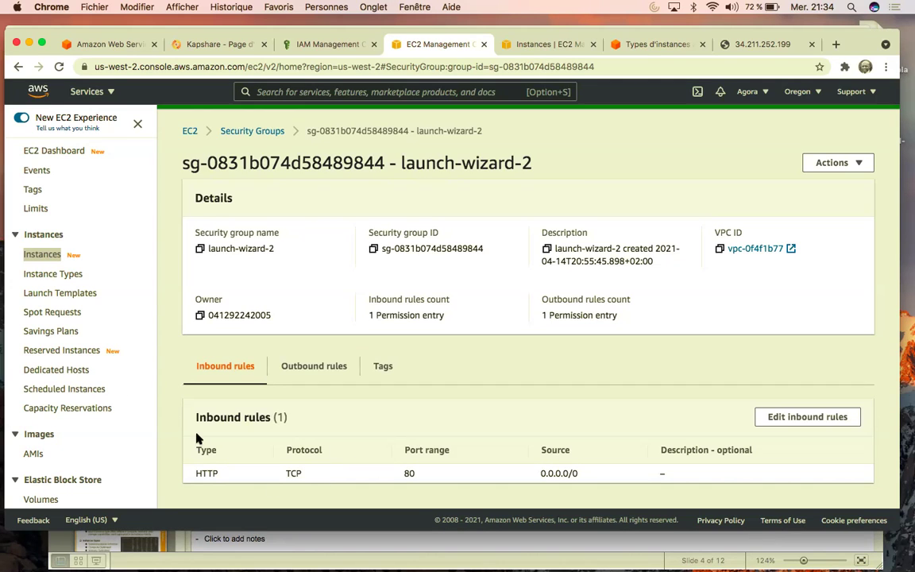
- Add an SSH inbound rule with 0.0.0.0/0 as its custom source to the launch-wizard-2 security group and save the rules
left_click(812, 418)
left_click(74, 355)
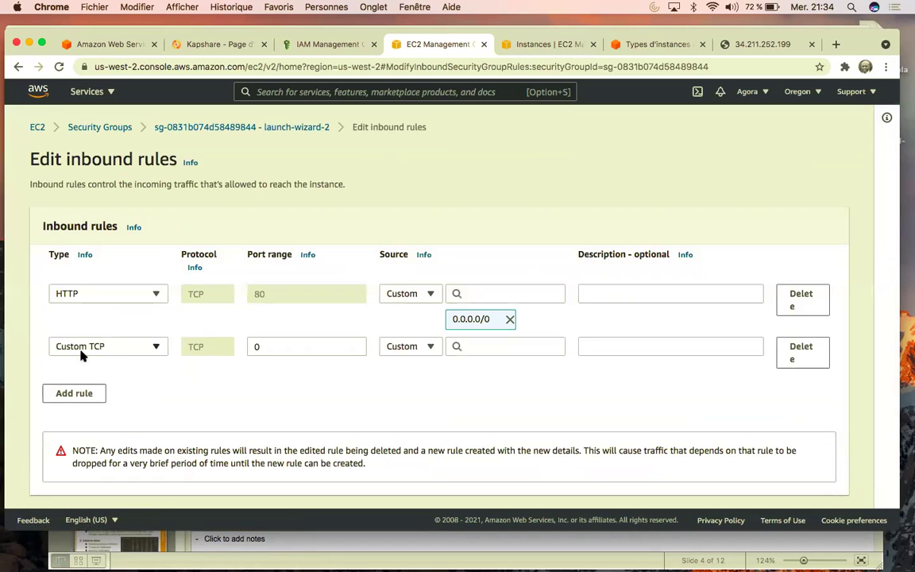
left_click(96, 347)
scroll(107, 308, "down", 3)
left_click(96, 238)
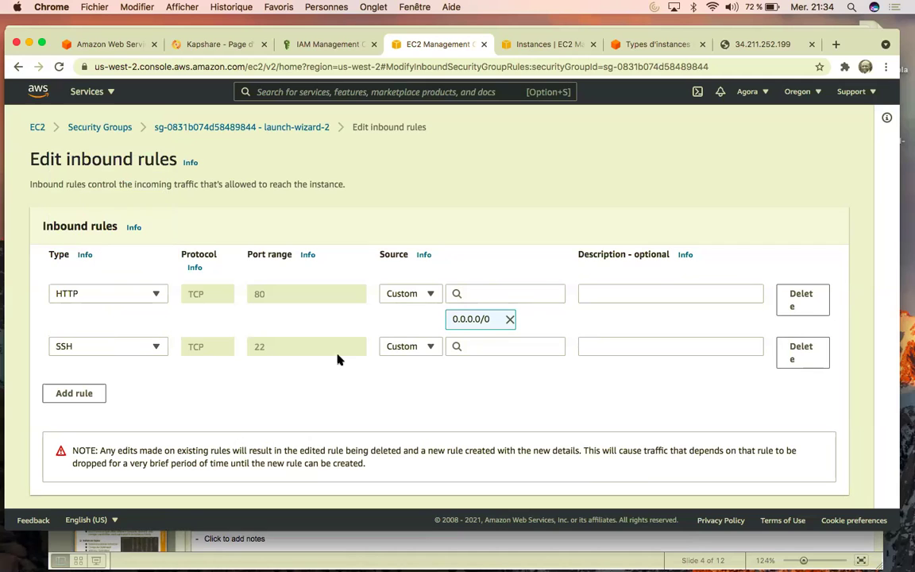
left_click(517, 347)
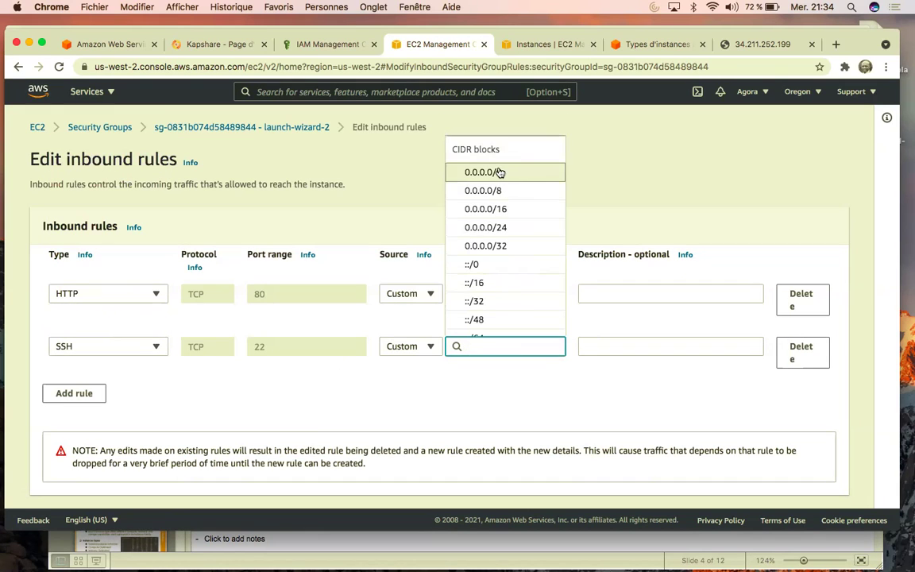
left_click(497, 173)
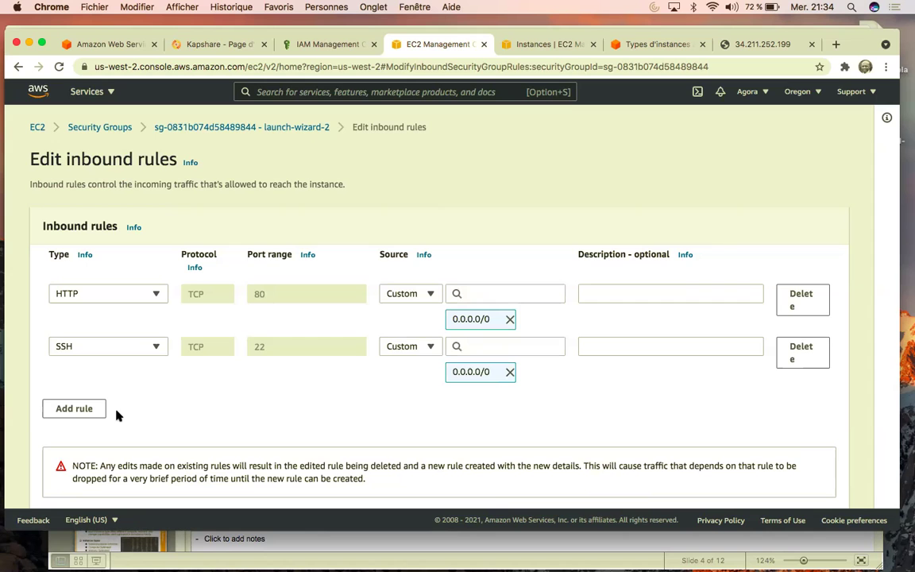
scroll(272, 397, "down", 1)
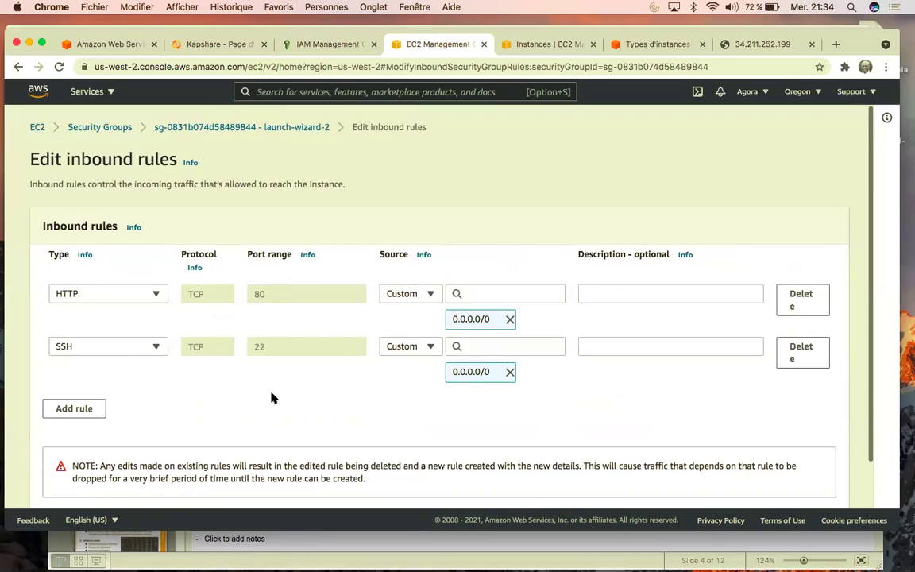
scroll(272, 397, "down", 3)
left_click(814, 486)
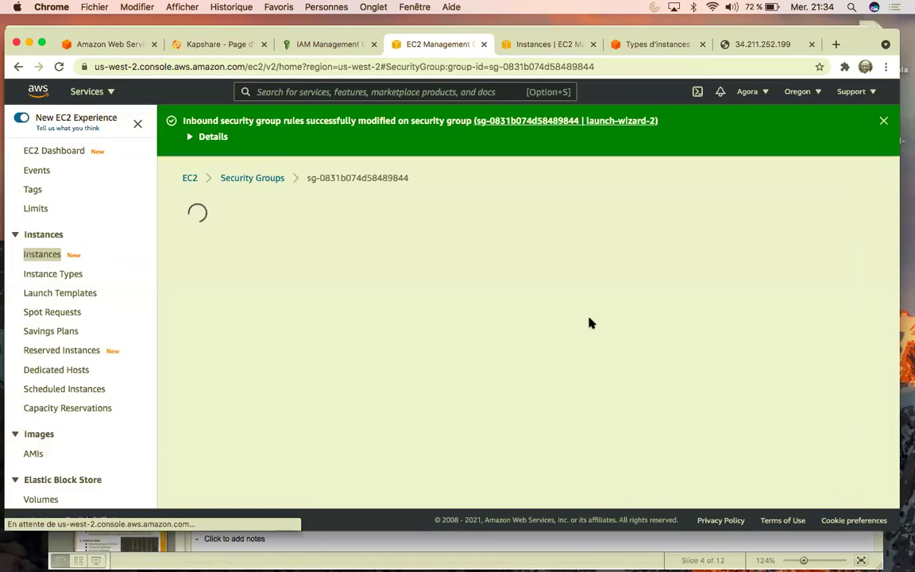
scroll(502, 356, "down", 2)
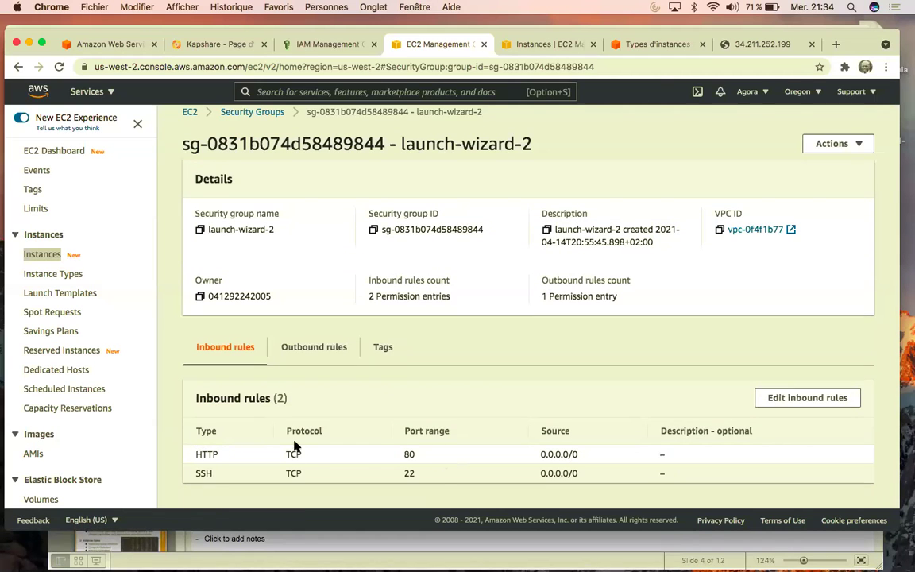
- Switch to iTerm2, ping 34.211.252.199 again for several requests, and stop the ping
key("ctrl+Up")
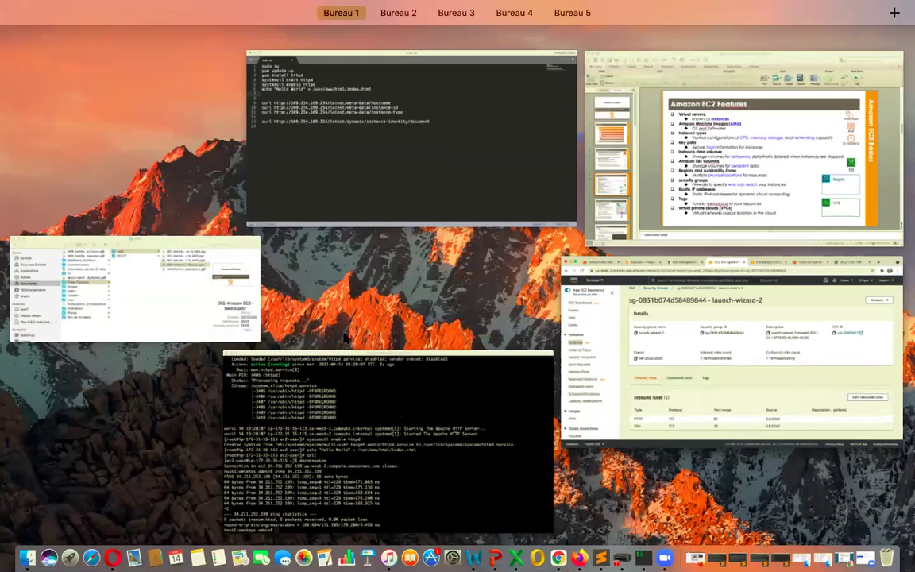
left_click(710, 202)
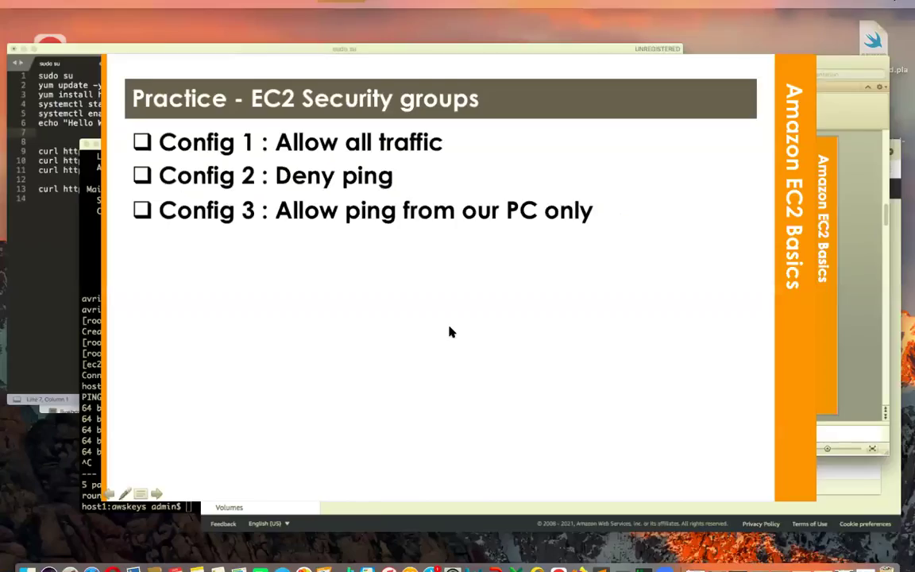
key("ctrl+Up")
left_click(373, 445)
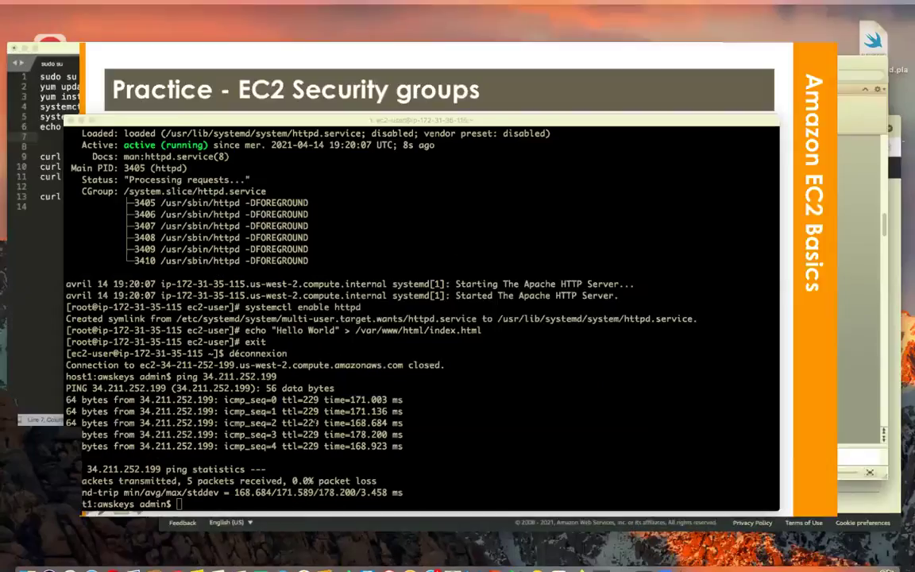
key("Up")
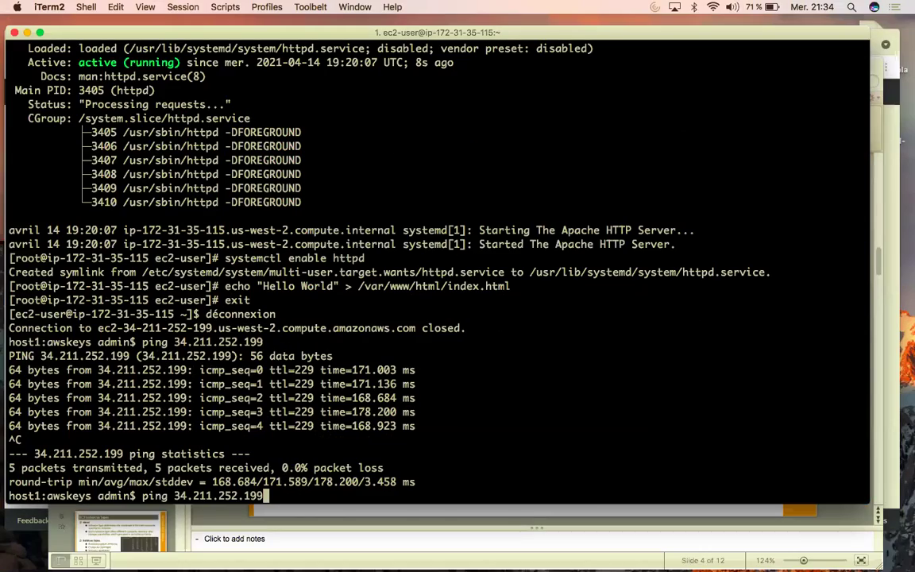
key("Return")
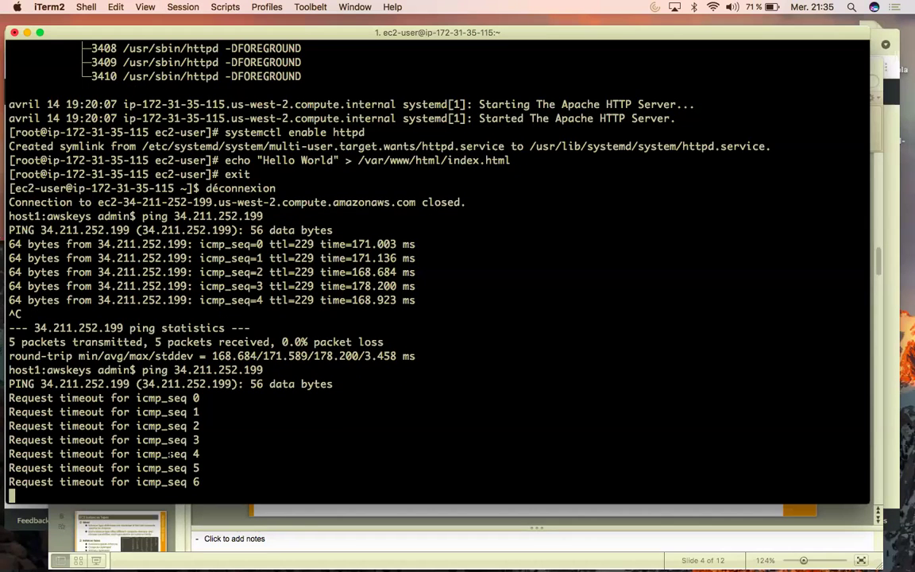
key("ctrl+c")
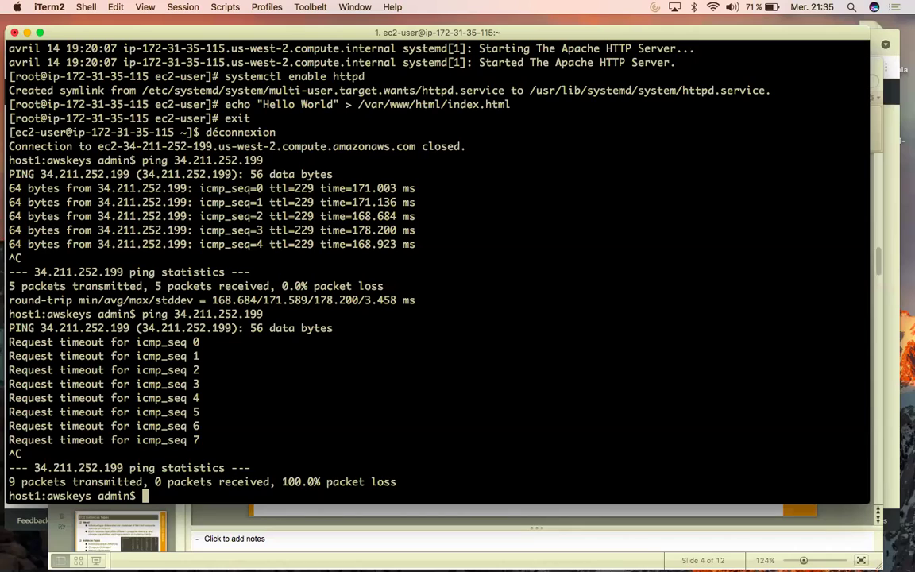
- Switch to Chrome and reload the web page at 34.211.252.199 to test HTTP access to the instance
key("ctrl+Up")
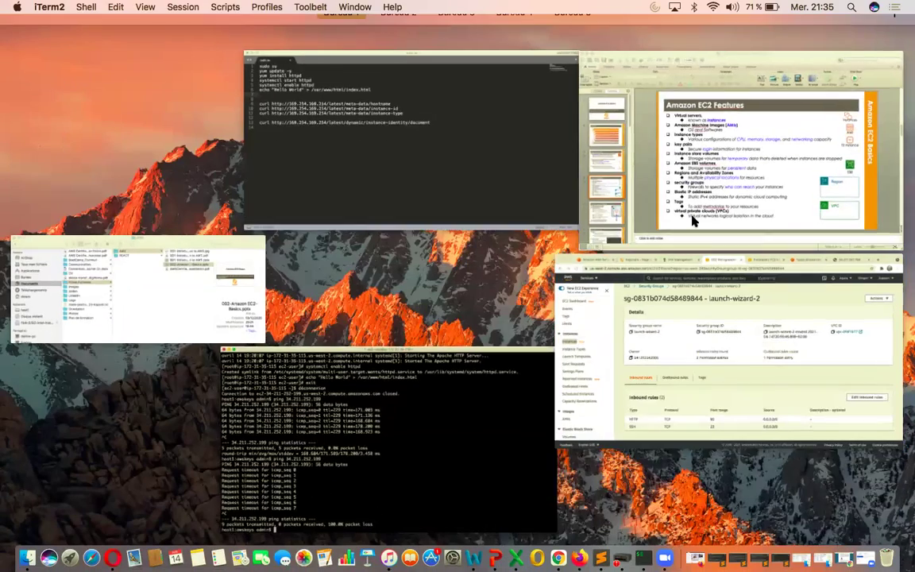
left_click(724, 377)
left_click(759, 45)
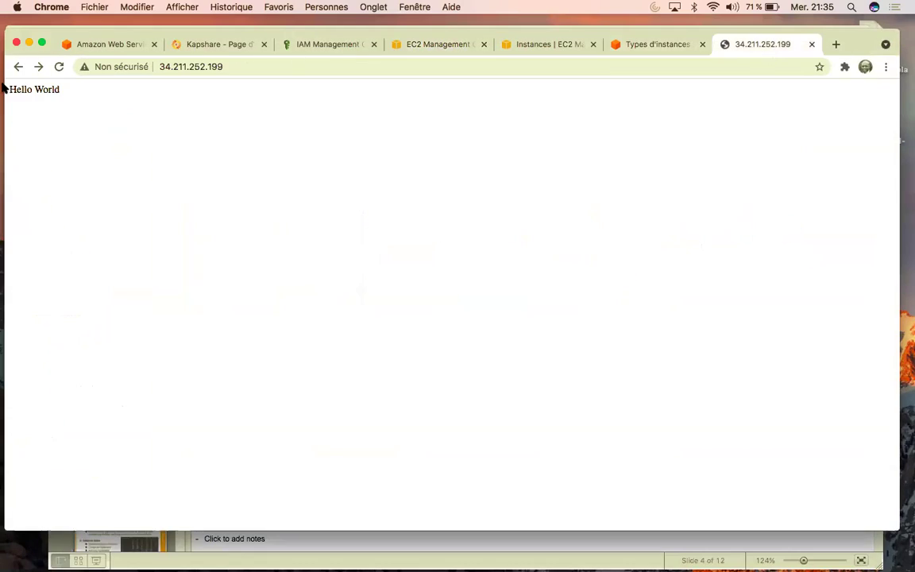
left_click(58, 67)
left_click(58, 67)
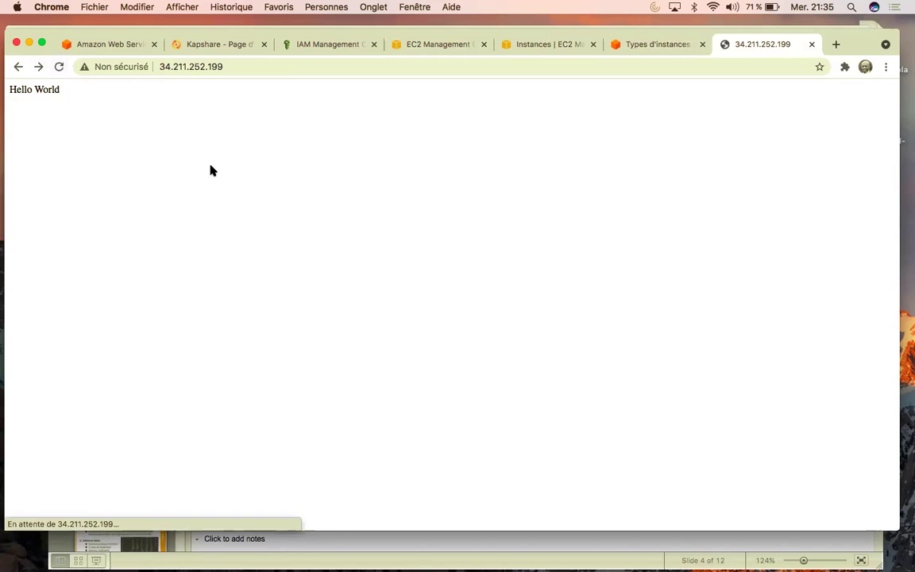
key("ctrl+Up")
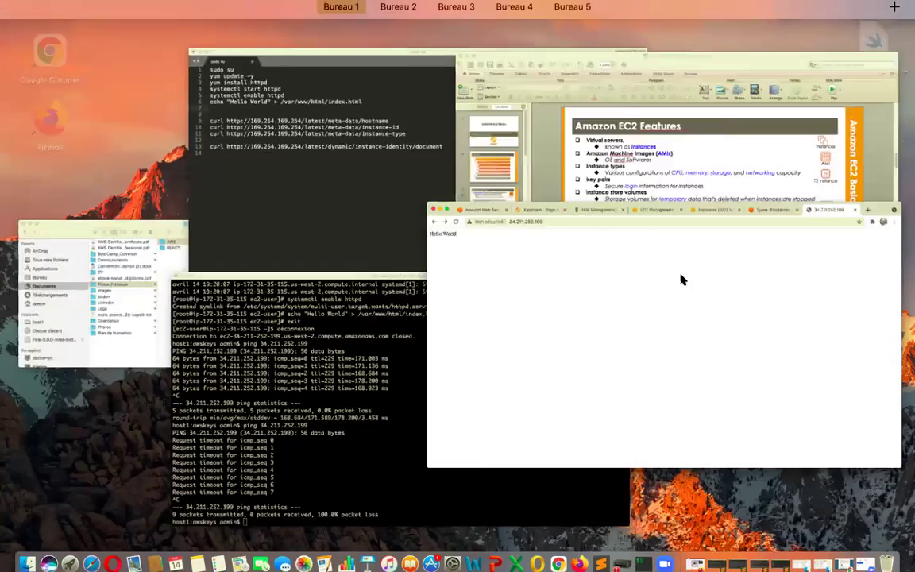
left_click(674, 318)
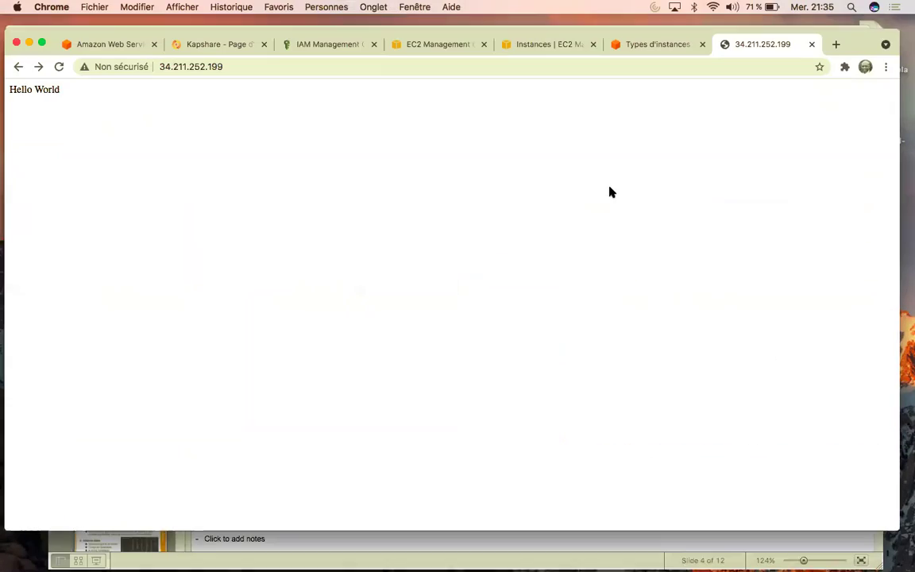
- Delete the HTTP rule from the launch-wizard-2 inbound rules and save, keeping only the SSH rule
left_click(541, 43)
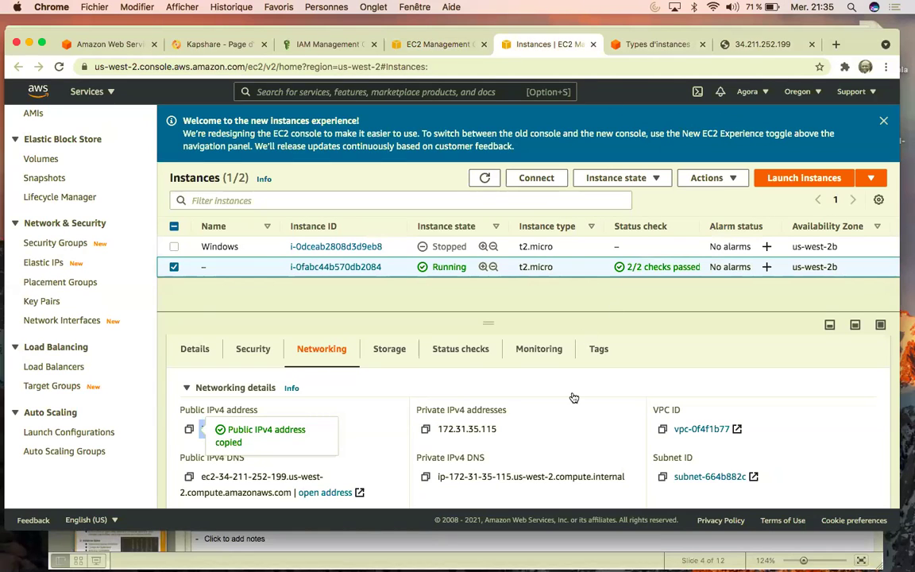
left_click(435, 43)
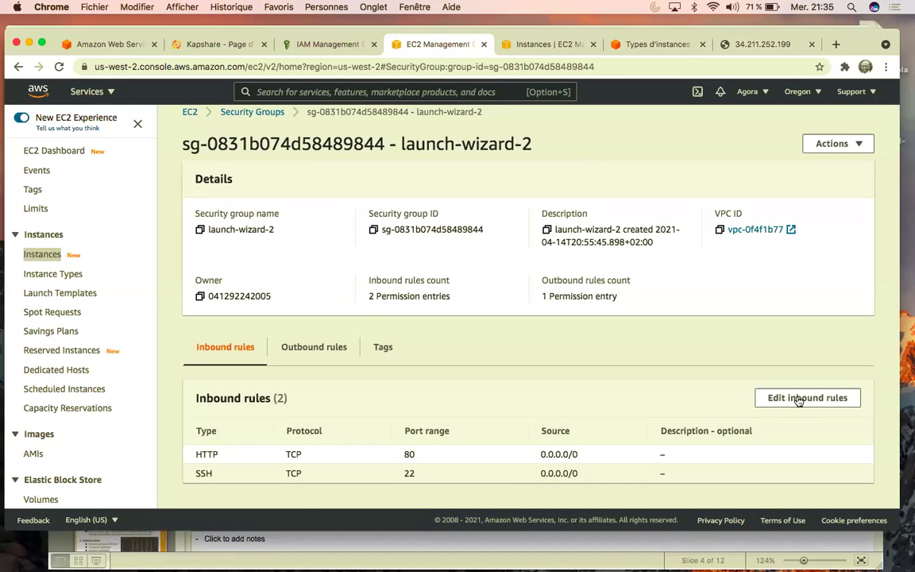
left_click(795, 408)
scroll(454, 327, "down", 1)
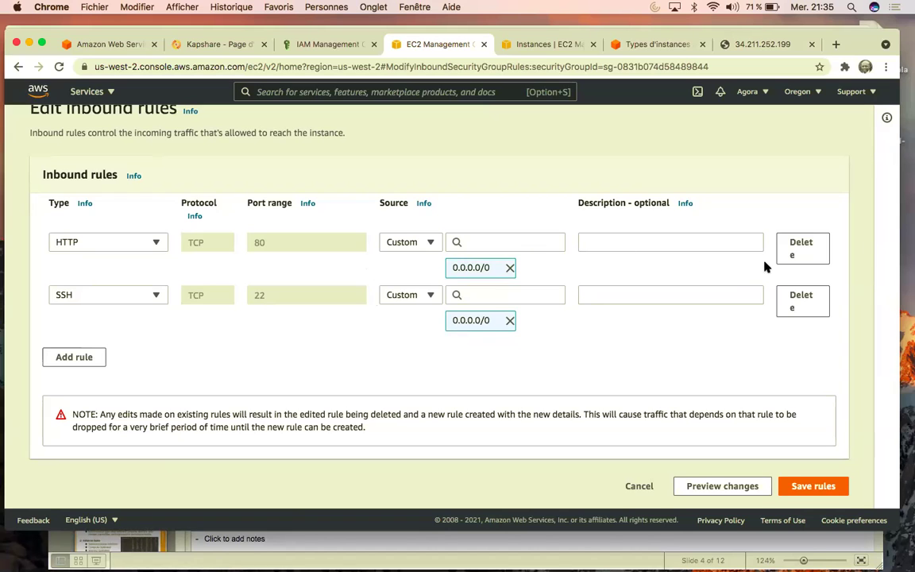
left_click(799, 249)
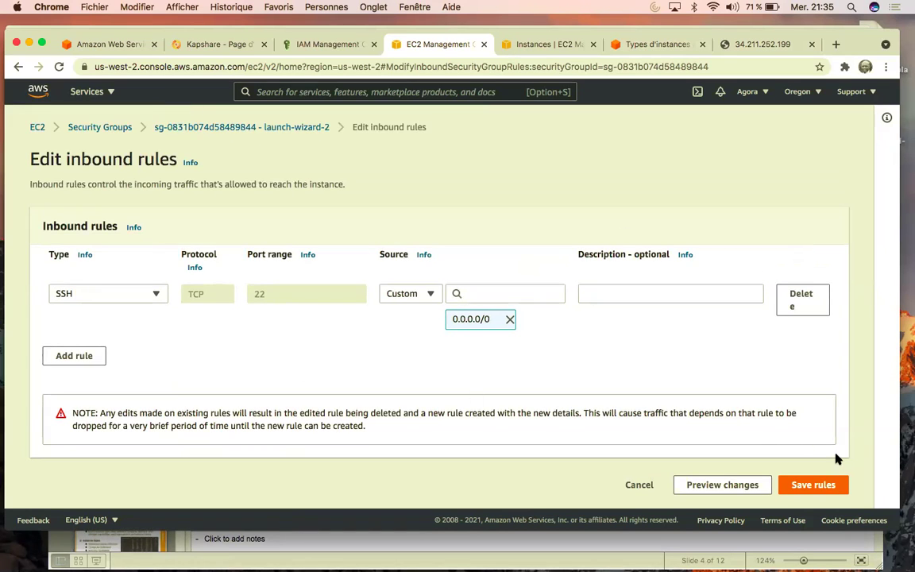
left_click(805, 483)
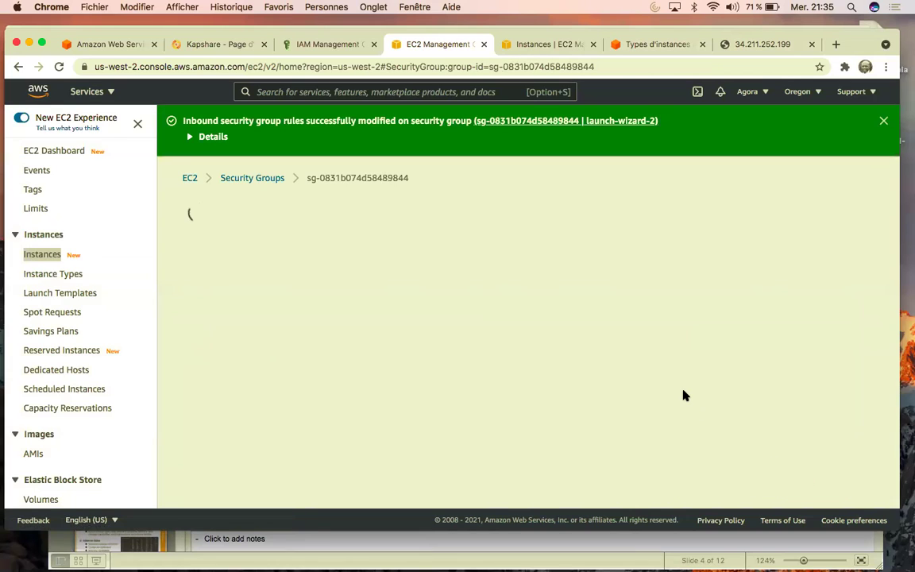
- Reload the page at 34.211.252.199 to test web access without the HTTP rule
left_click(756, 46)
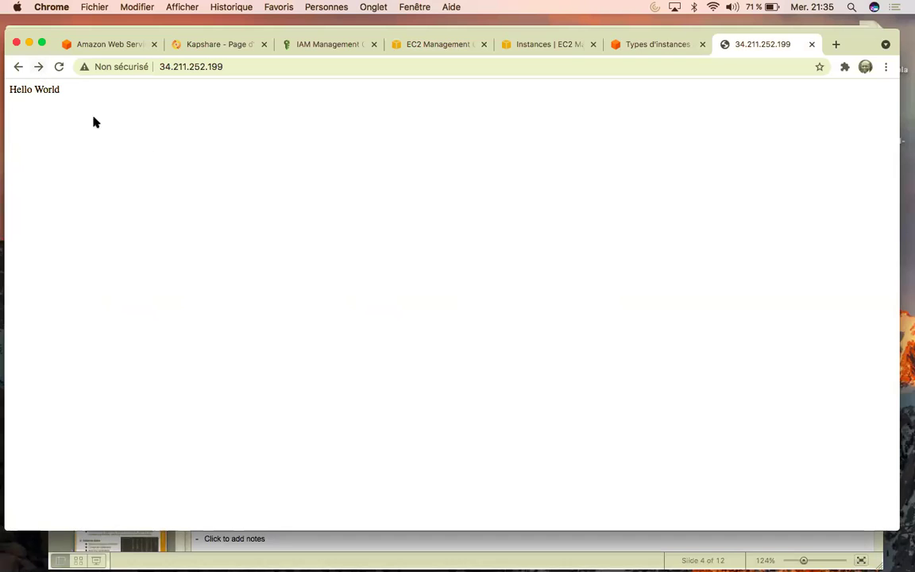
left_click(58, 67)
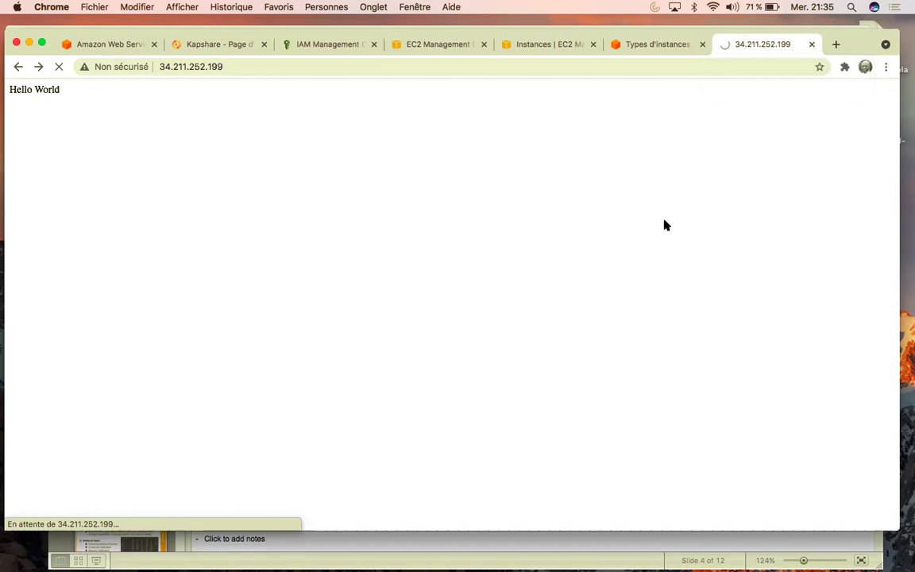
- Switch to the PowerPoint slide show and go back to the EC2 Security groups slide to review the security group rules
key("ctrl+Up")
left_click(657, 174)
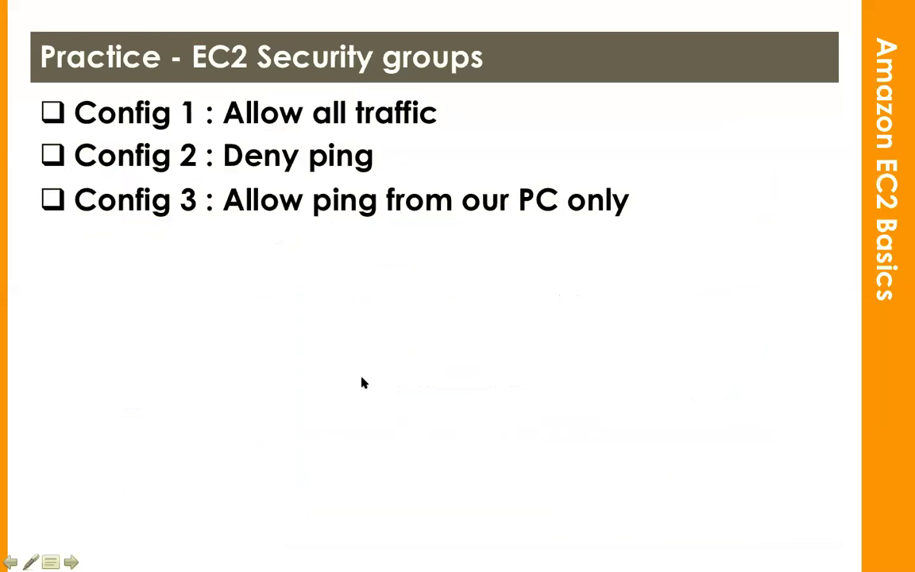
key("Left")
key("Left")
key("Left")
key("Left")
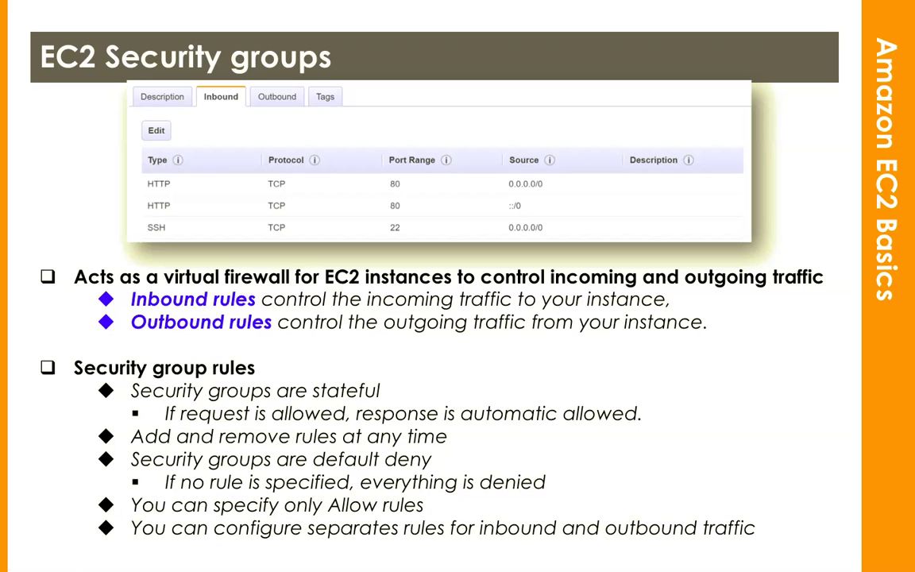
- Switch back to Chrome, check the loading 34.211.252.199 page, and return to the EC2 Instances list
key("ctrl+Up")
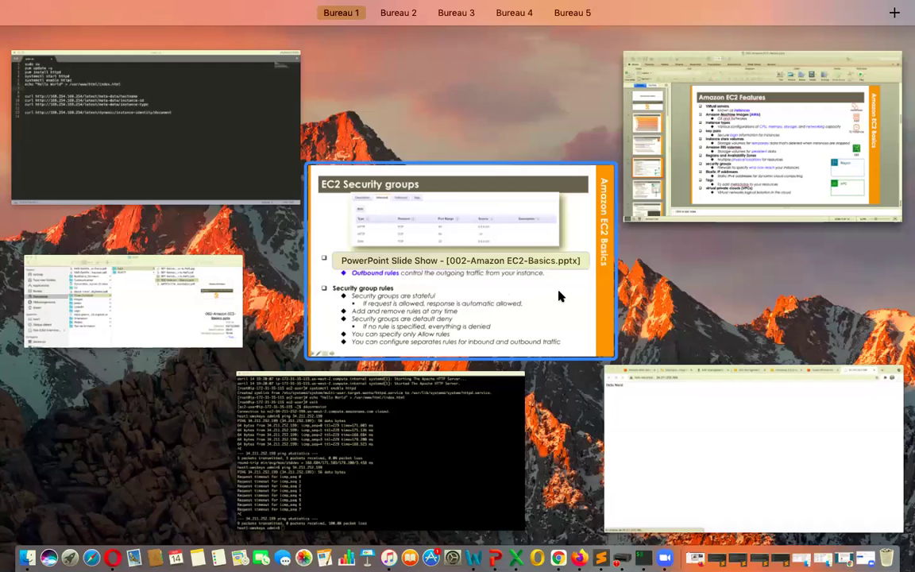
left_click(670, 425)
left_click(546, 42)
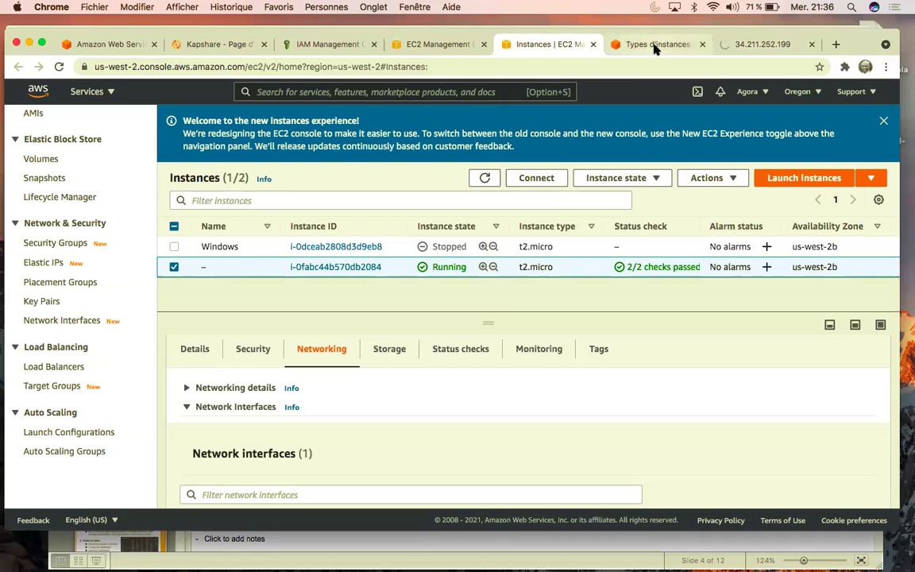
left_click(747, 44)
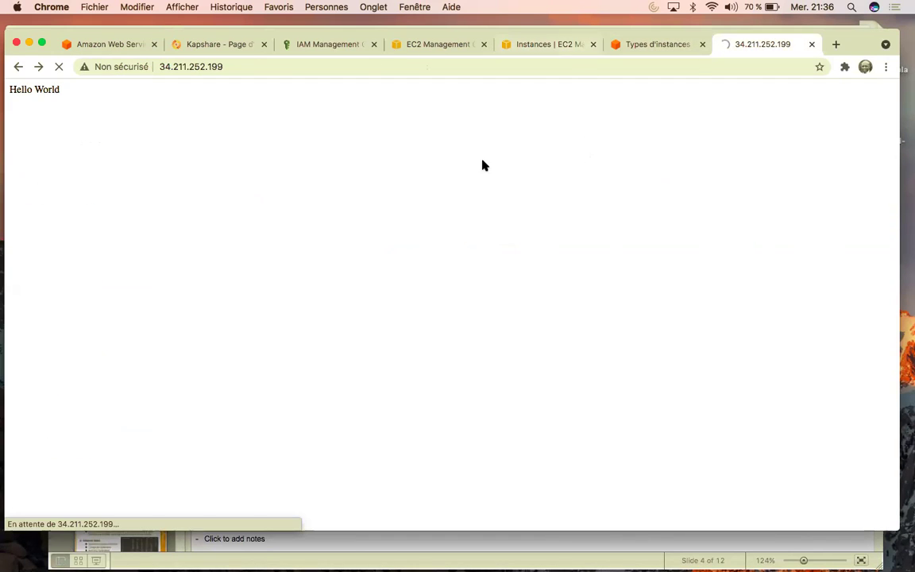
left_click(544, 45)
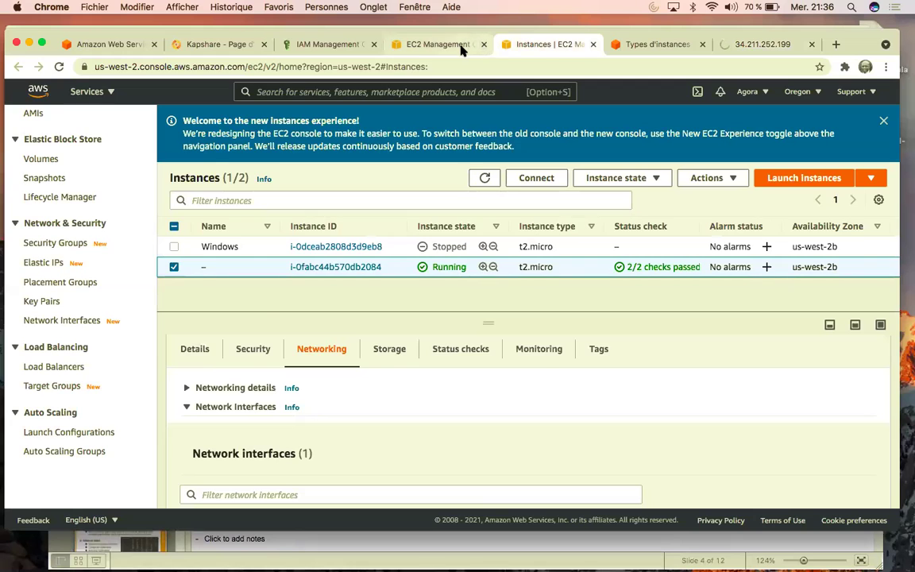
- Review the inbound rules of the launch-wizard-2 security group and check the page at 34.211.252.199
left_click(464, 42)
scroll(446, 301, "down", 1)
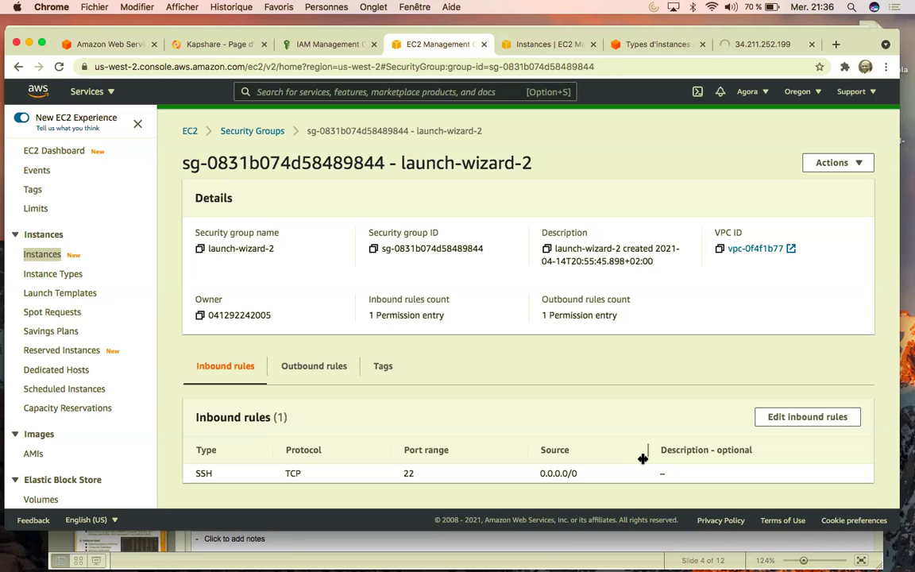
left_click(759, 44)
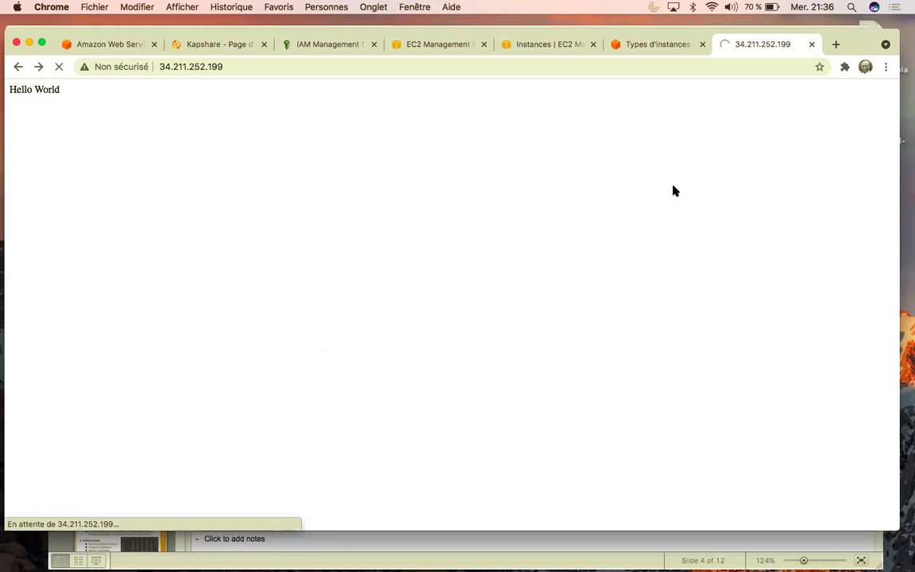
- Search Google for "monip" in a new browser tab and copy the public IPv4 address from mon-ip.io
left_click(836, 45)
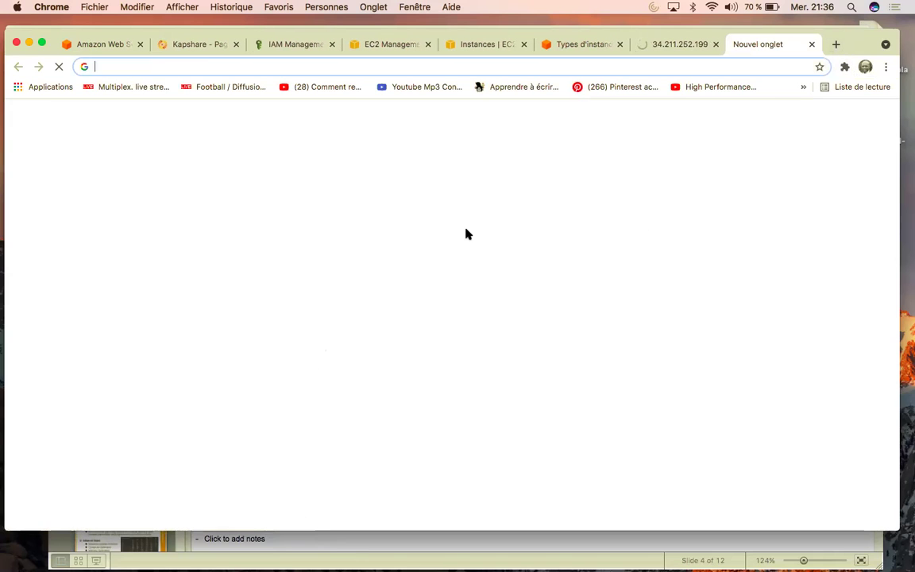
type("monip")
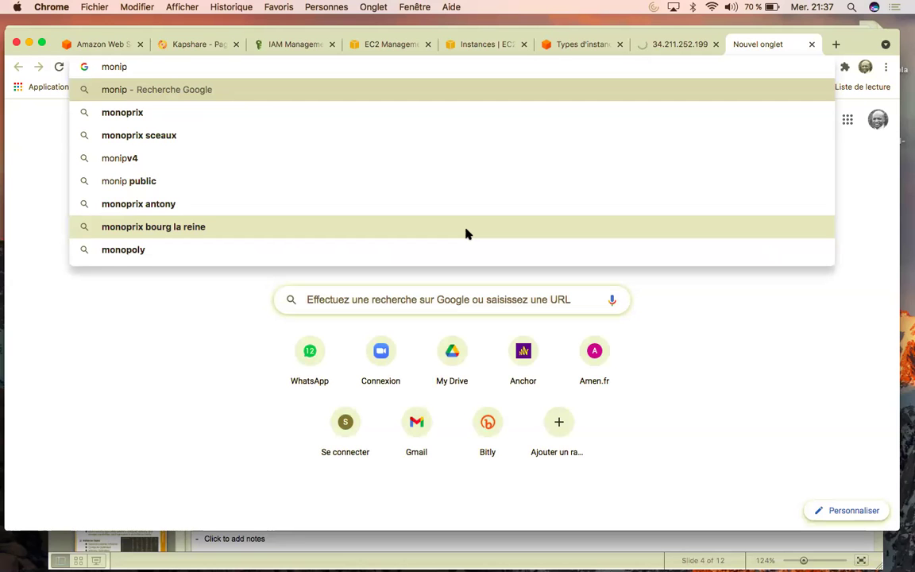
key("Return")
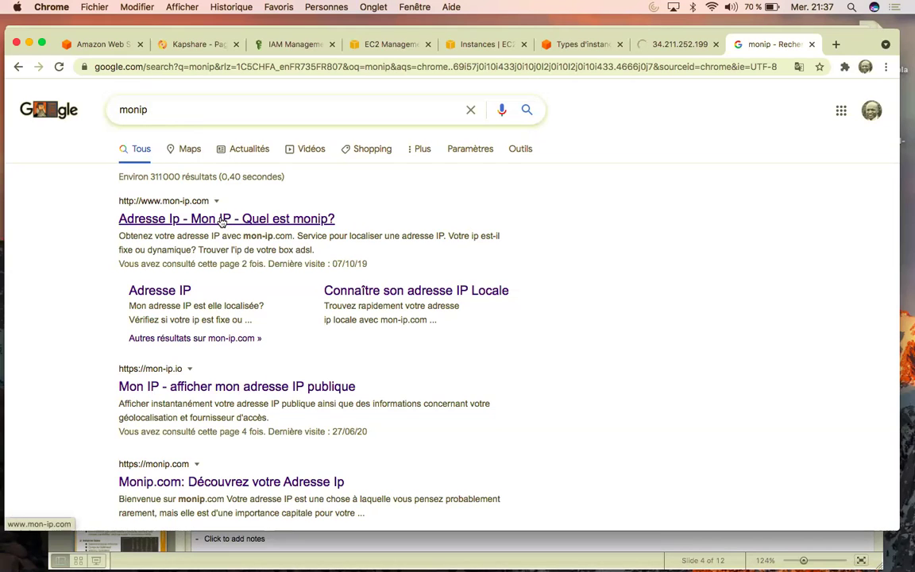
left_click(293, 219)
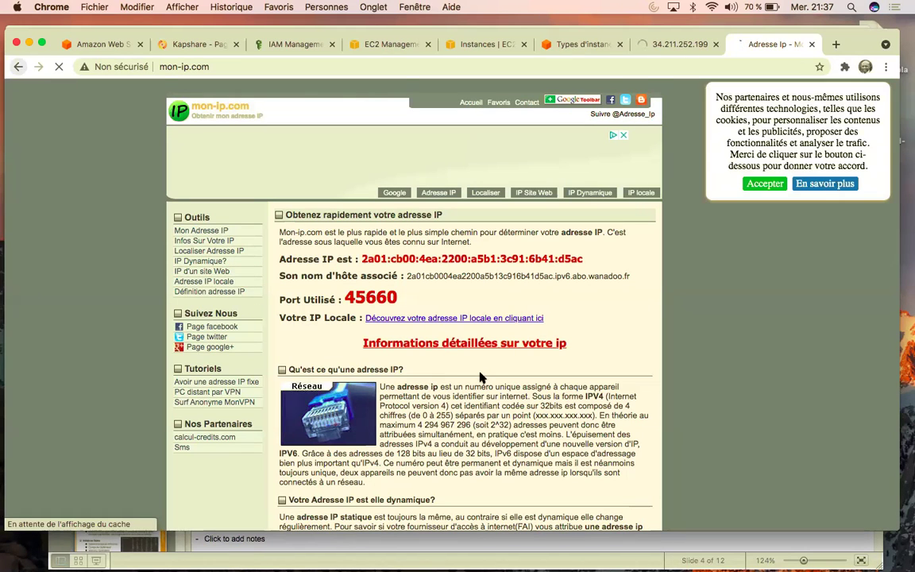
key("super+bracketleft")
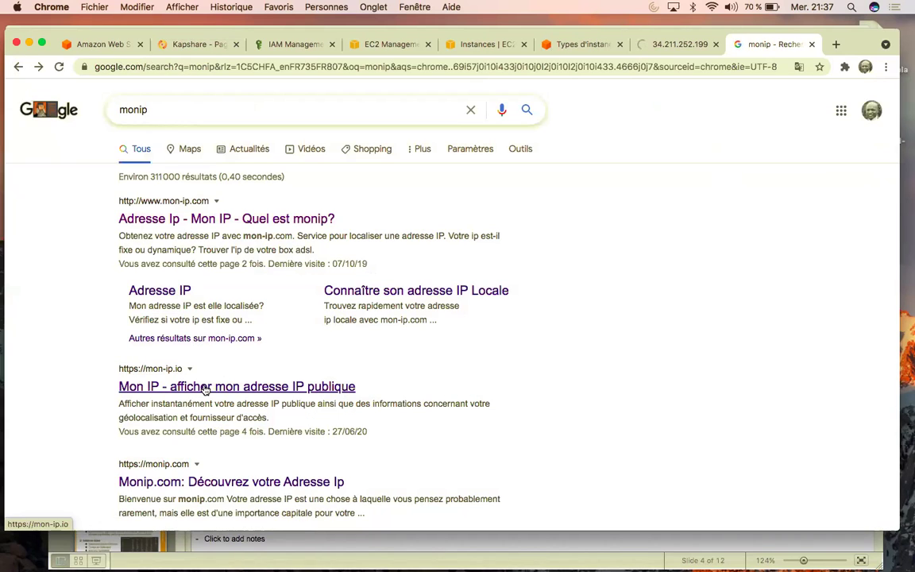
left_click(407, 383)
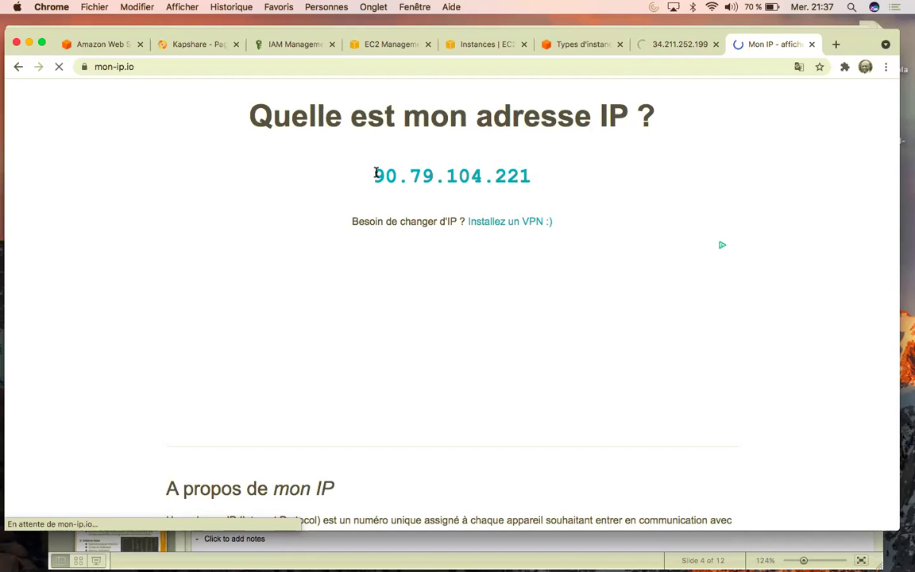
left_click_drag(378, 173, 533, 177)
key("super+c")
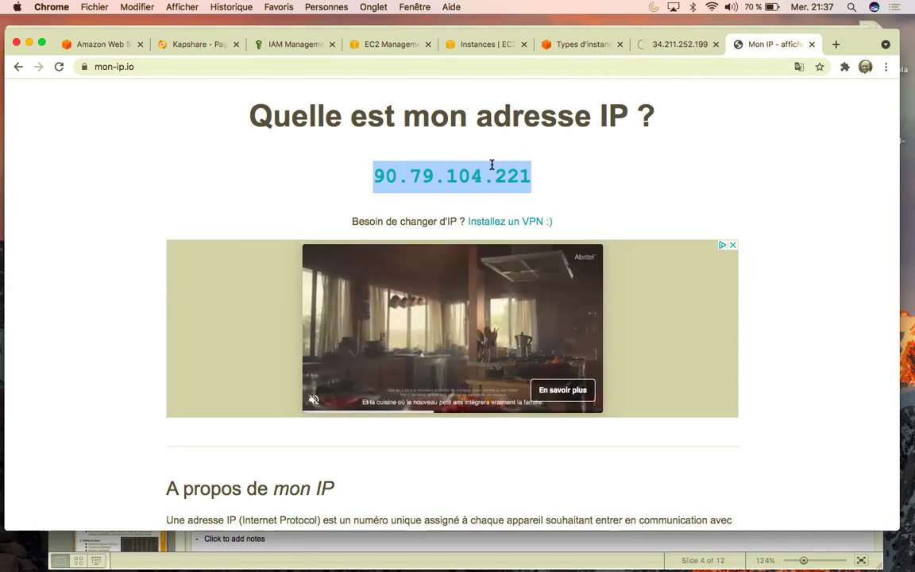
- Return to the launch-wizard-2 security group and open its inbound rules for editing
key("ctrl+Up")
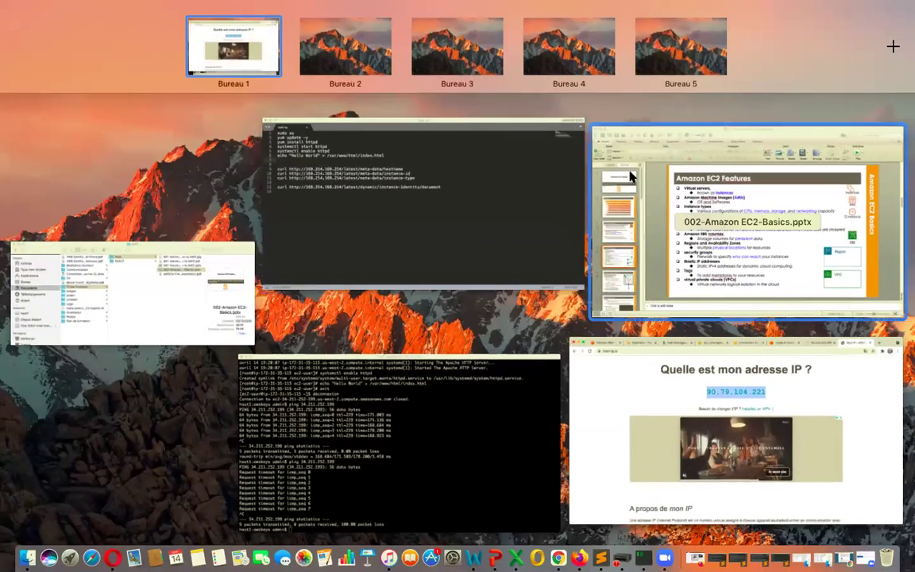
left_click(804, 365)
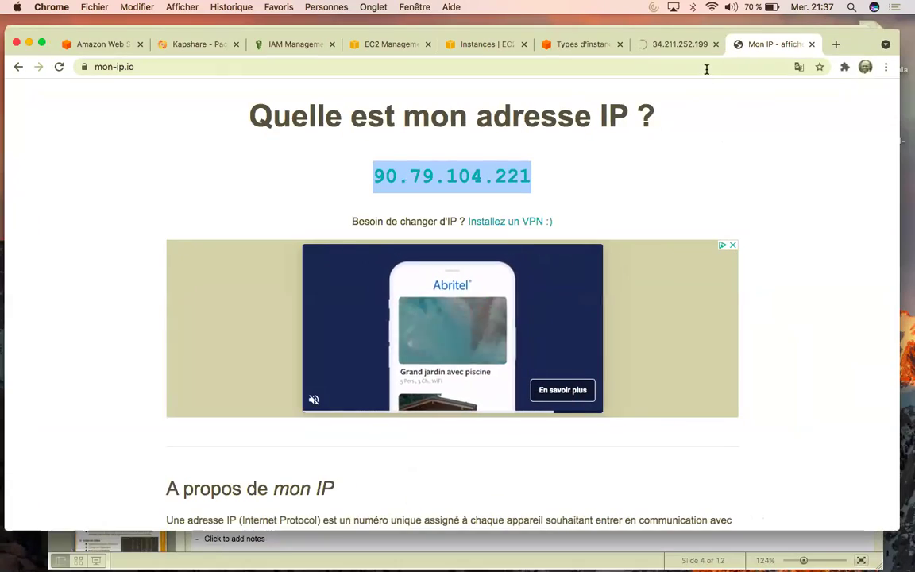
left_click(490, 48)
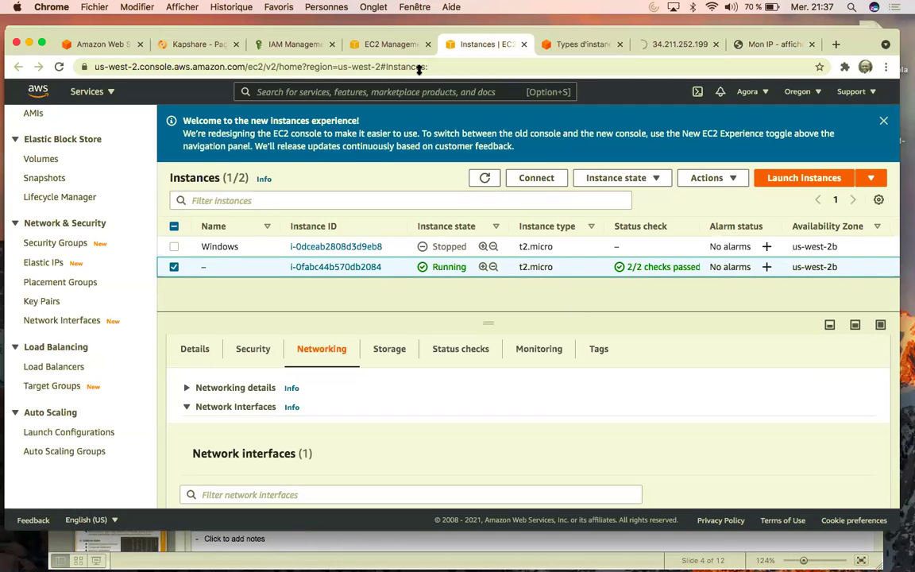
left_click(403, 49)
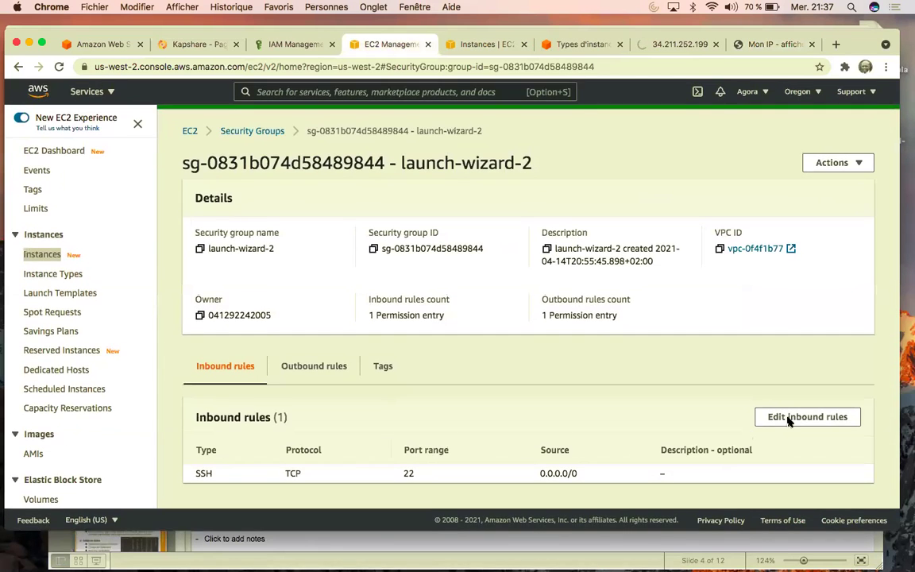
left_click(793, 417)
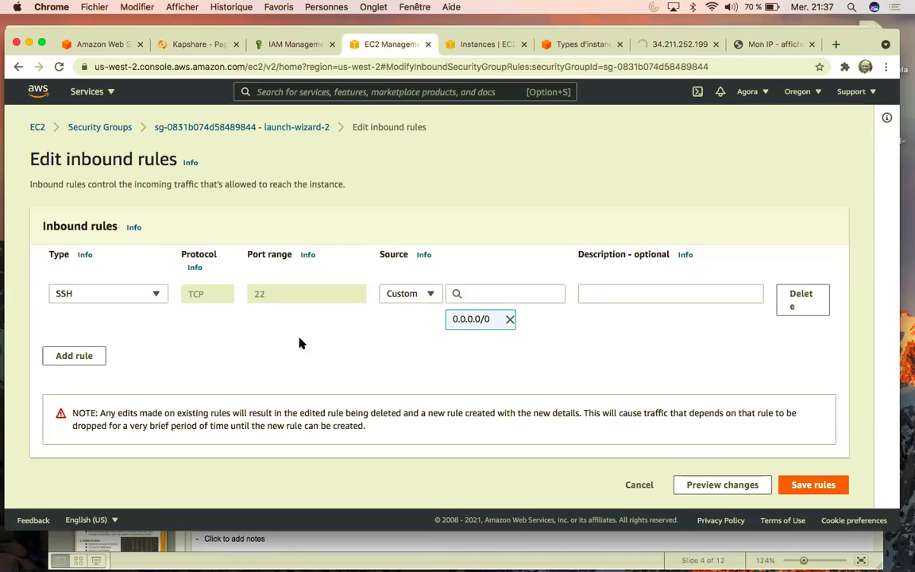
- Replace the SSH rule's 0.0.0.0/0 source with the copied address as 90.79.104.221/32
left_click(511, 320)
left_click(489, 294)
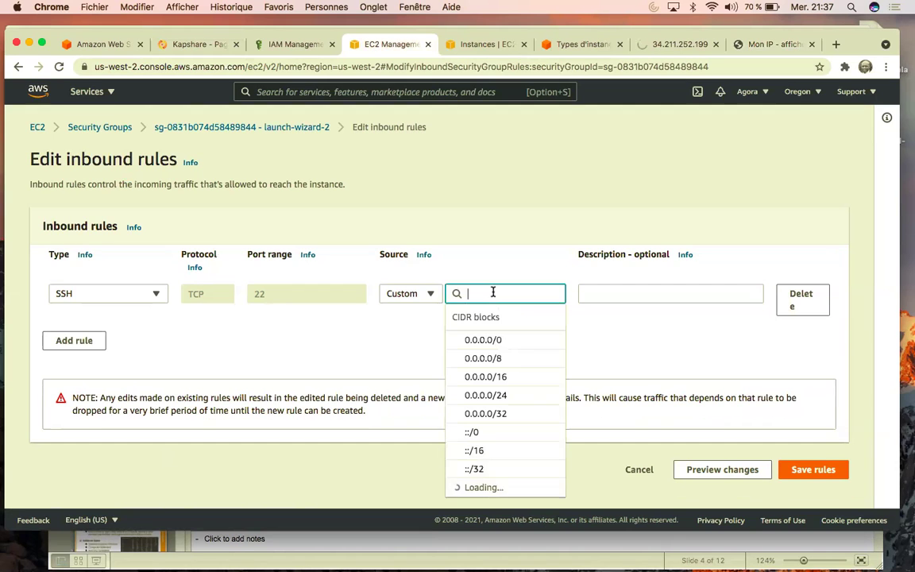
left_click(486, 413)
left_click(516, 319)
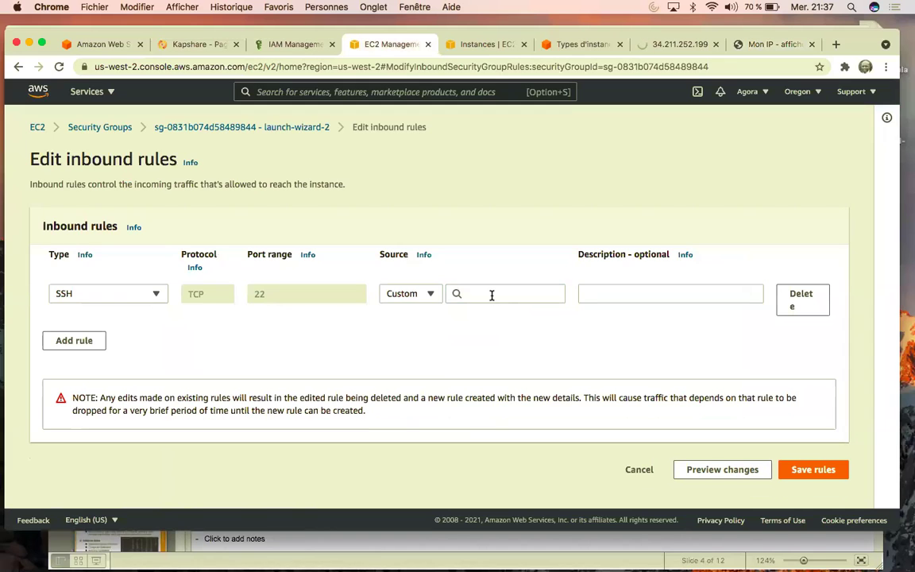
left_click(492, 294)
key("super+v")
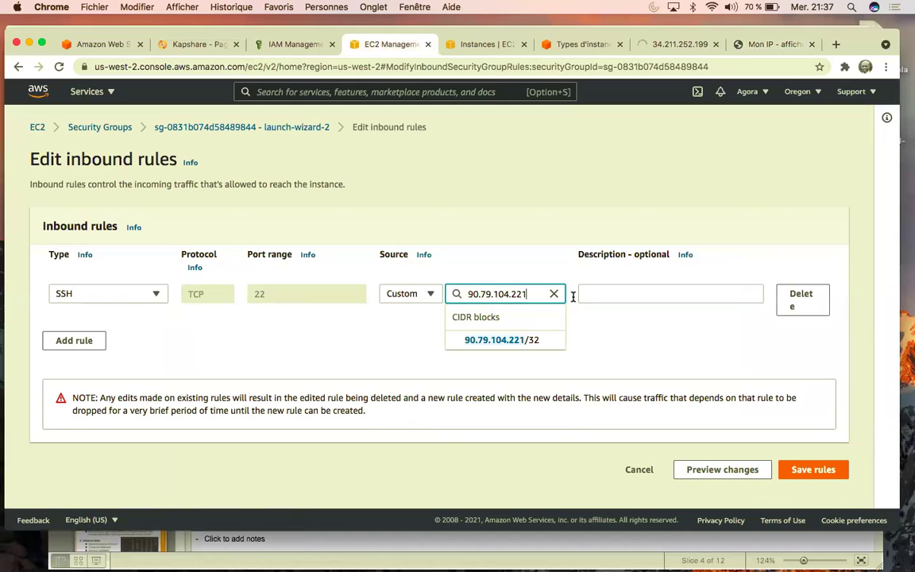
left_click(523, 343)
left_click(479, 361)
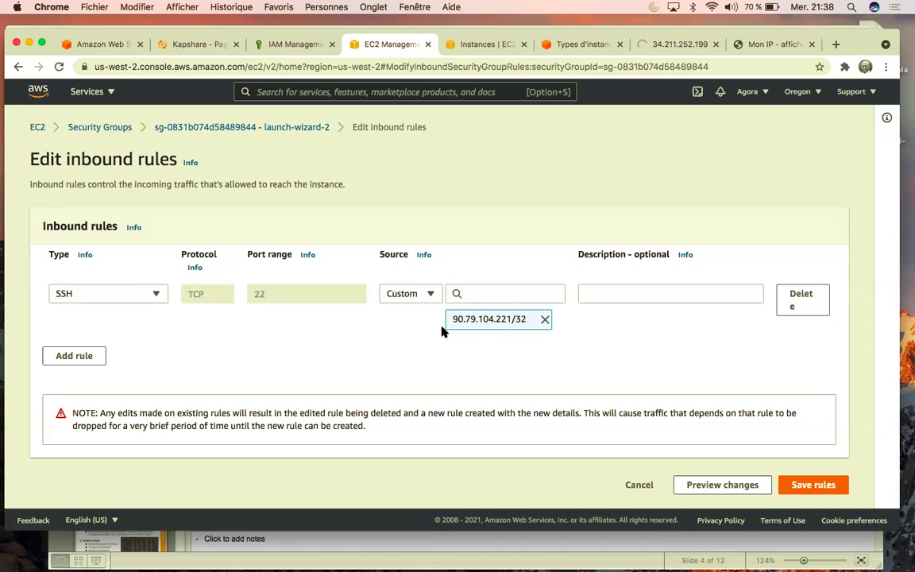
- Change the SSH rule's source to 90.79.104.222/32 and save the inbound rules
left_click(545, 318)
left_click(513, 298)
key("super+v")
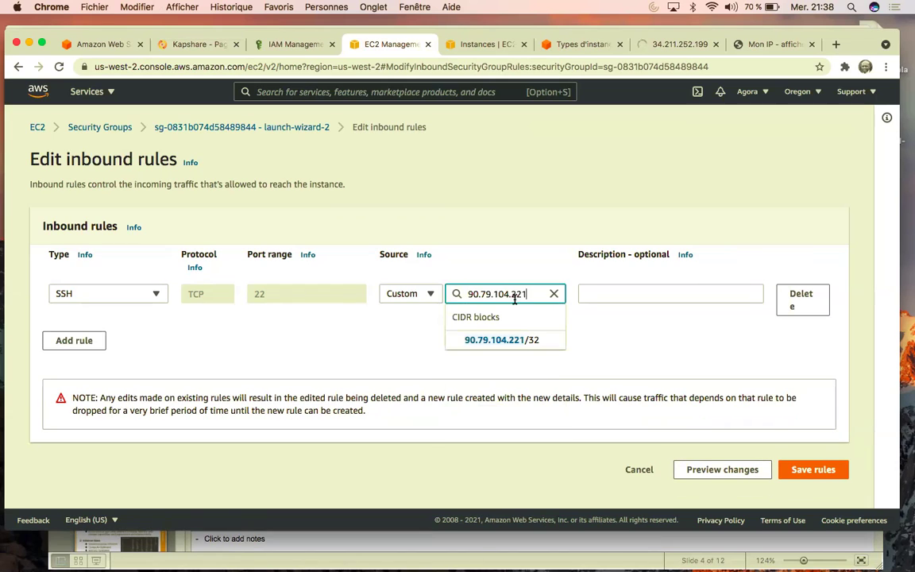
key("BackSpace")
type("2")
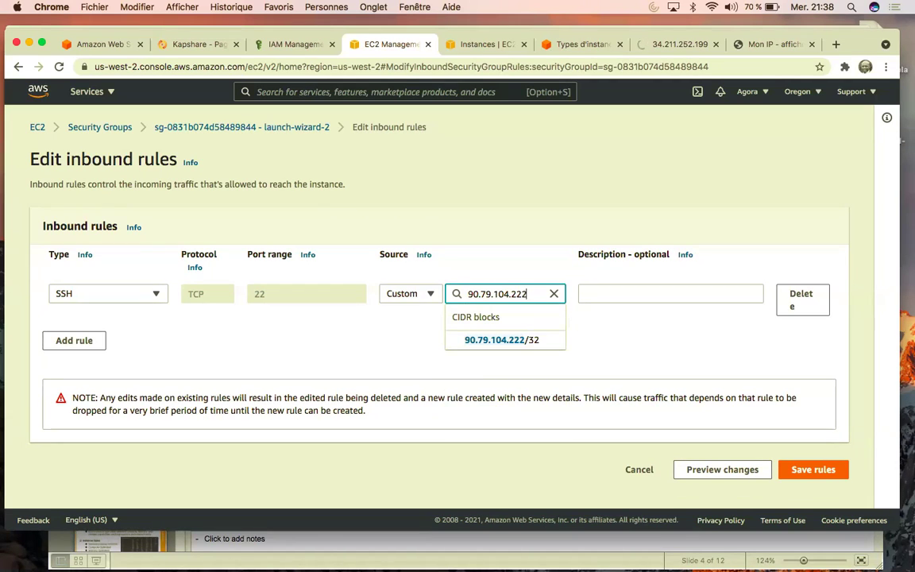
left_click(518, 342)
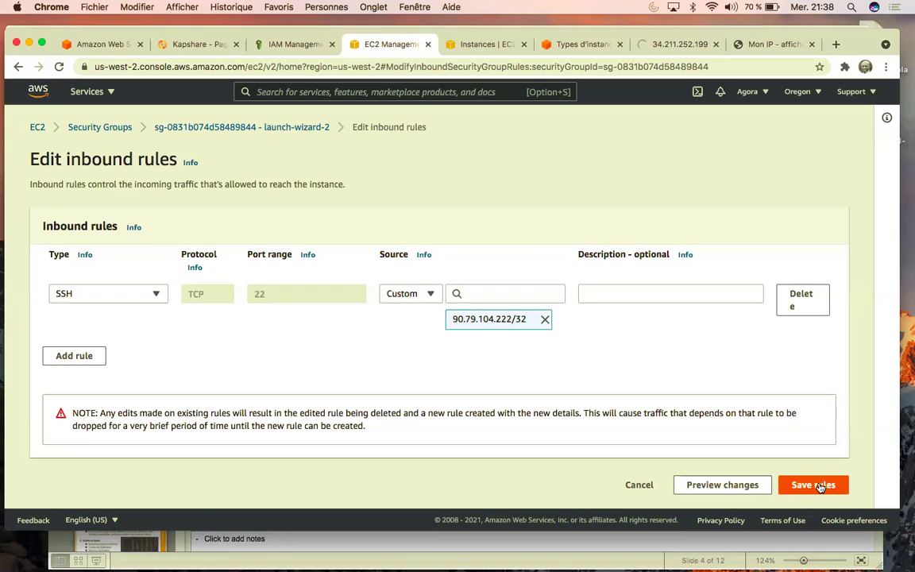
left_click(818, 482)
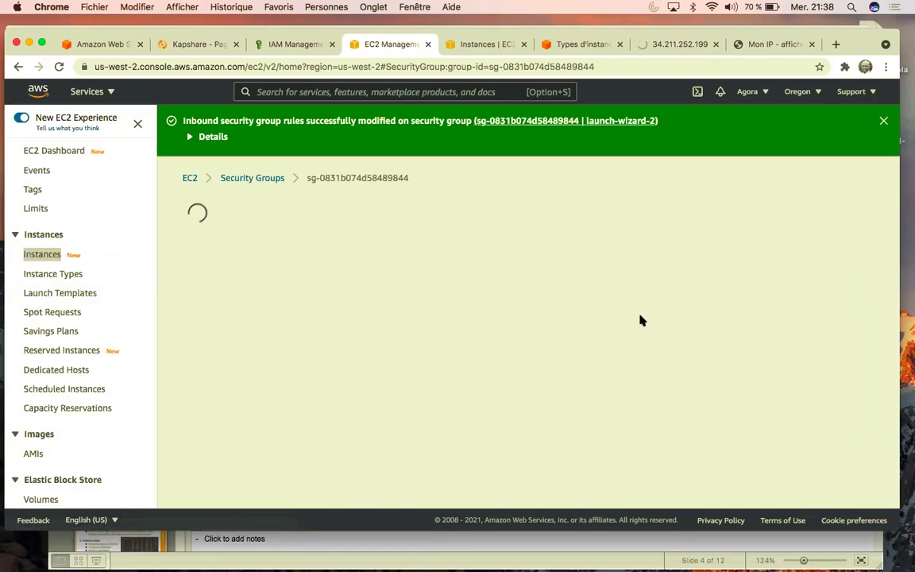
scroll(540, 342, "down", 2)
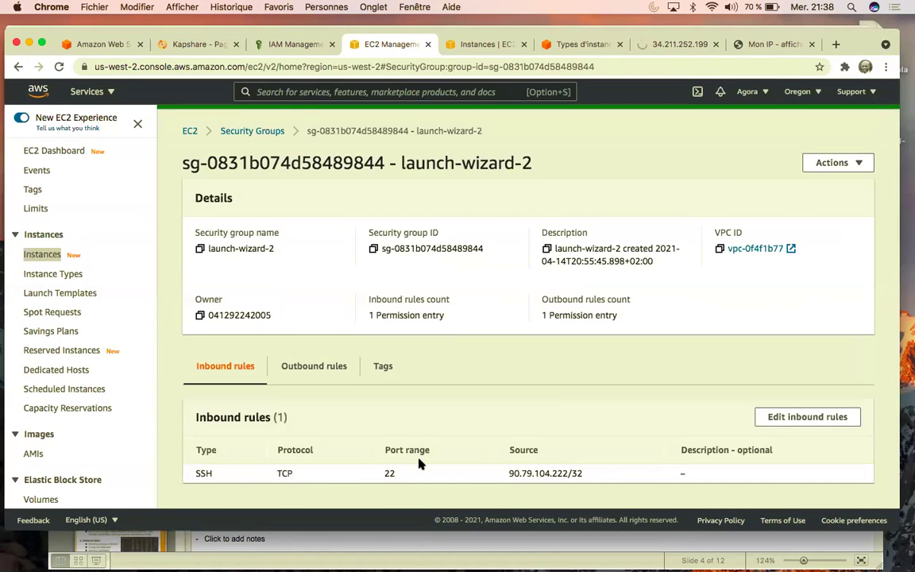
- Switch to iTerm2, rerun the ssh command with kapsikikp.pem to ec2-user on the EC2 instance, and interrupt the connection attempt
key("ctrl+Up")
key("Return")
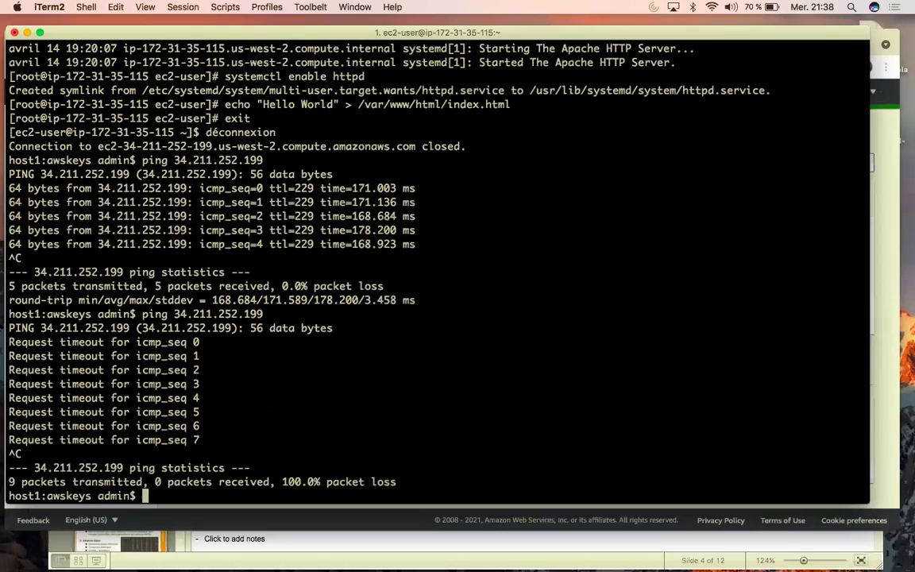
key("Up")
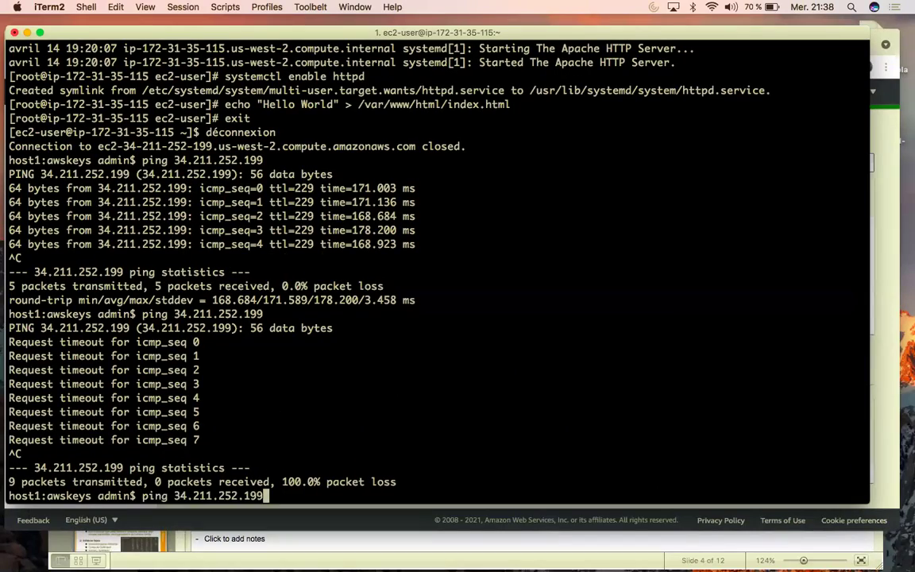
key("Up")
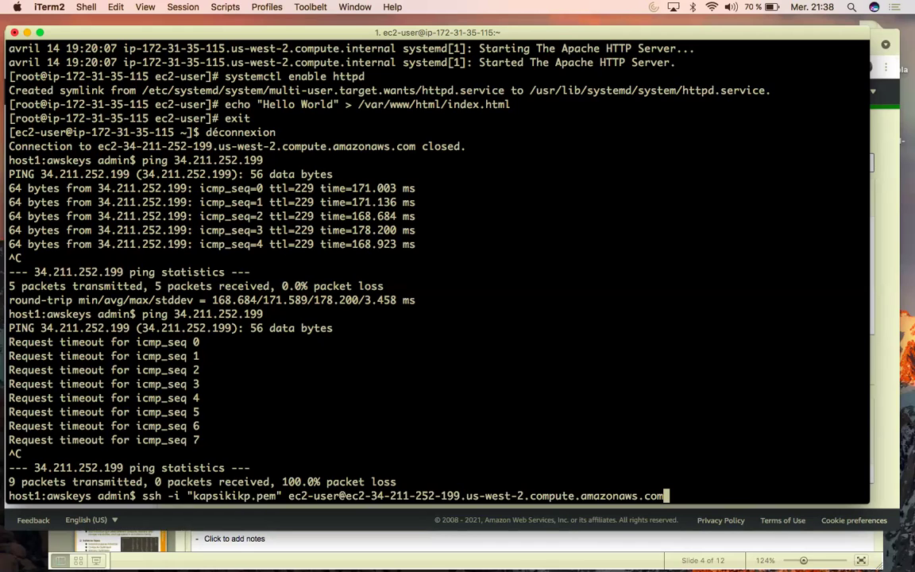
key("Return")
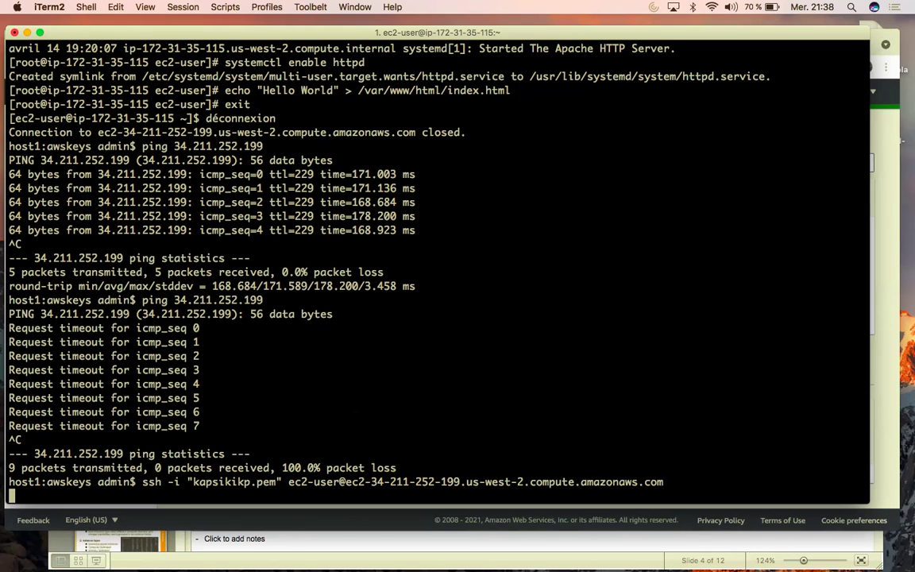
key("ctrl+c")
key("ctrl+Up")
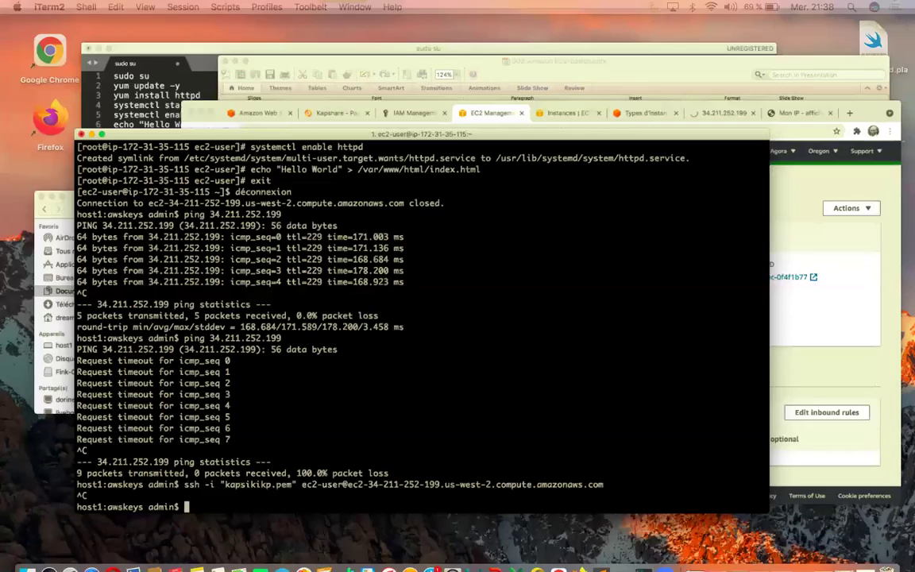
left_click(719, 355)
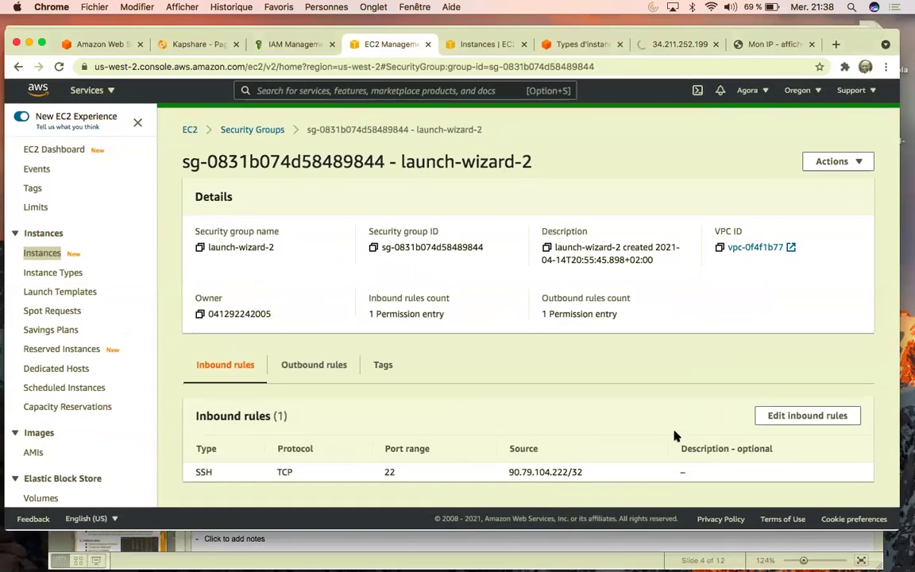
left_click(788, 424)
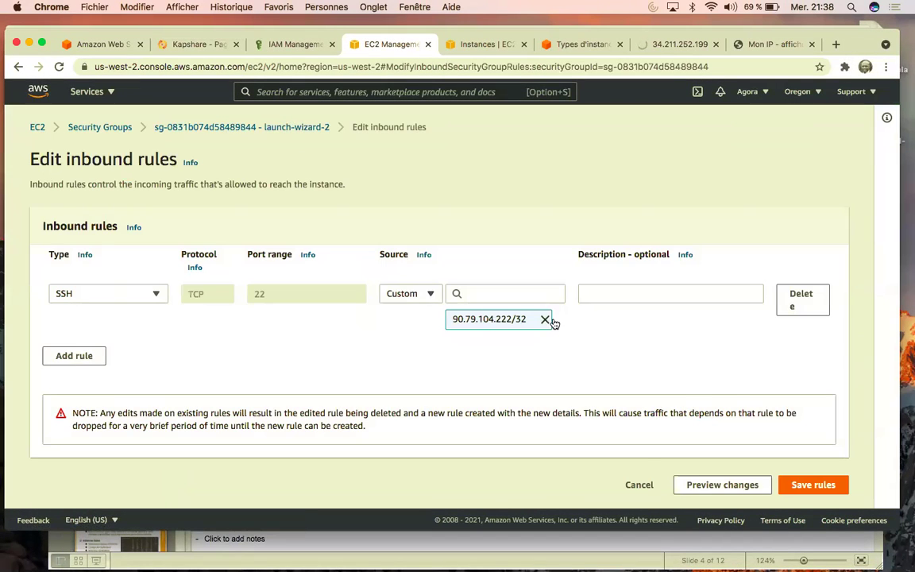
left_click(546, 320)
left_click(500, 296)
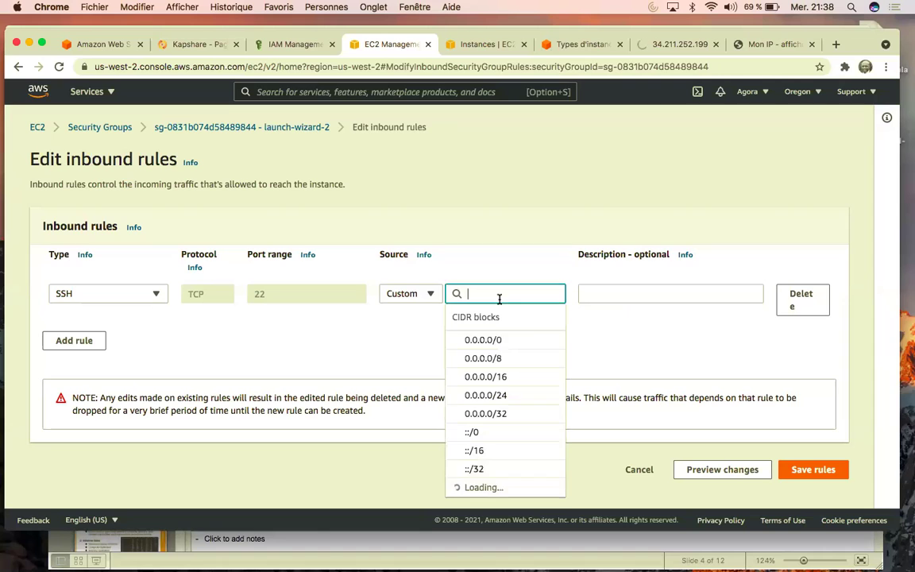
key("super+v")
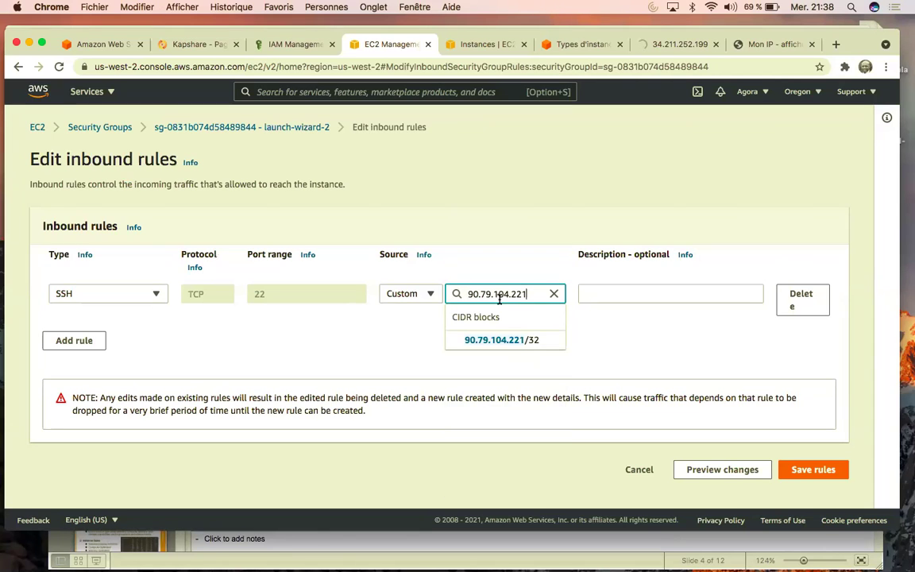
left_click(514, 341)
left_click(548, 356)
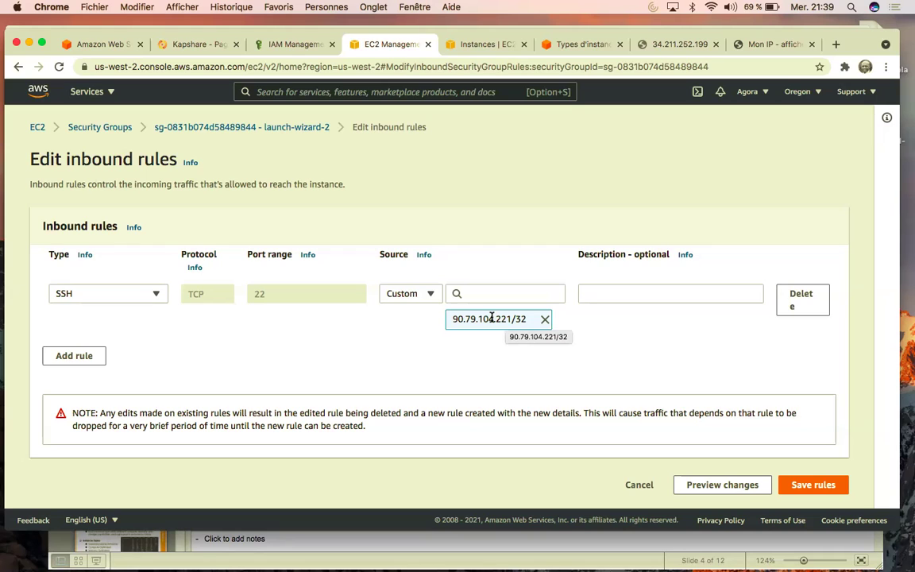
left_click_drag(492, 318, 454, 319)
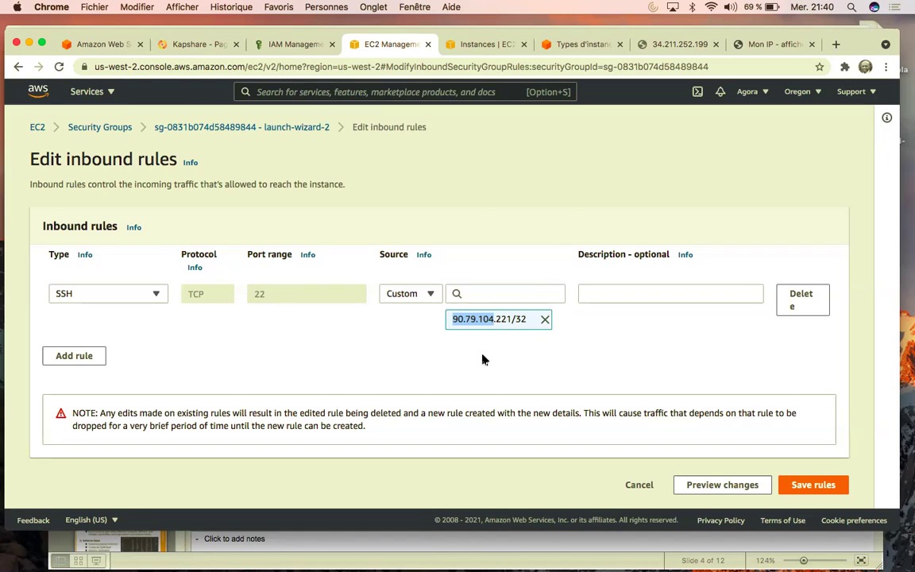
left_click(523, 362)
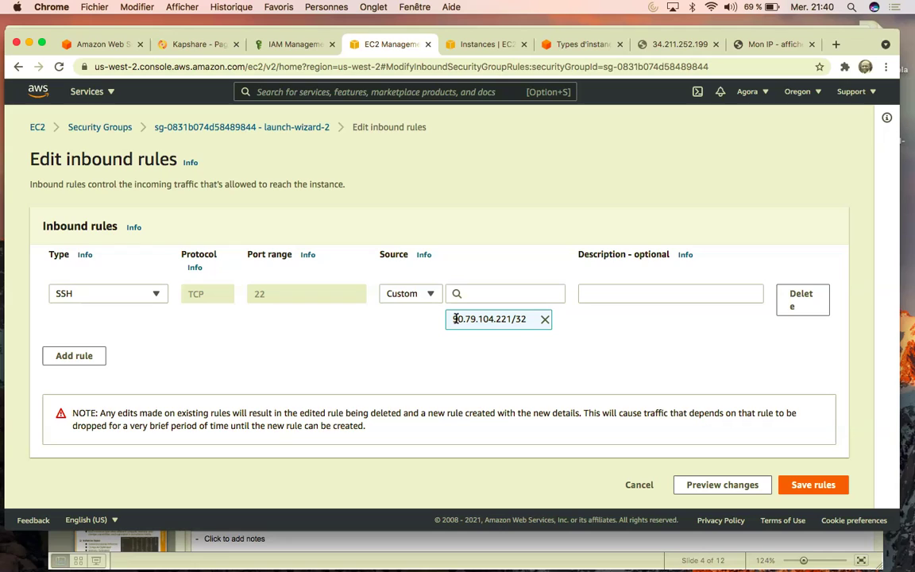
- Examine each part of the SSH rule's source address in the inbound rules being edited
left_click_drag(465, 318, 450, 319)
double_click(472, 318)
left_click_drag(472, 319, 511, 318)
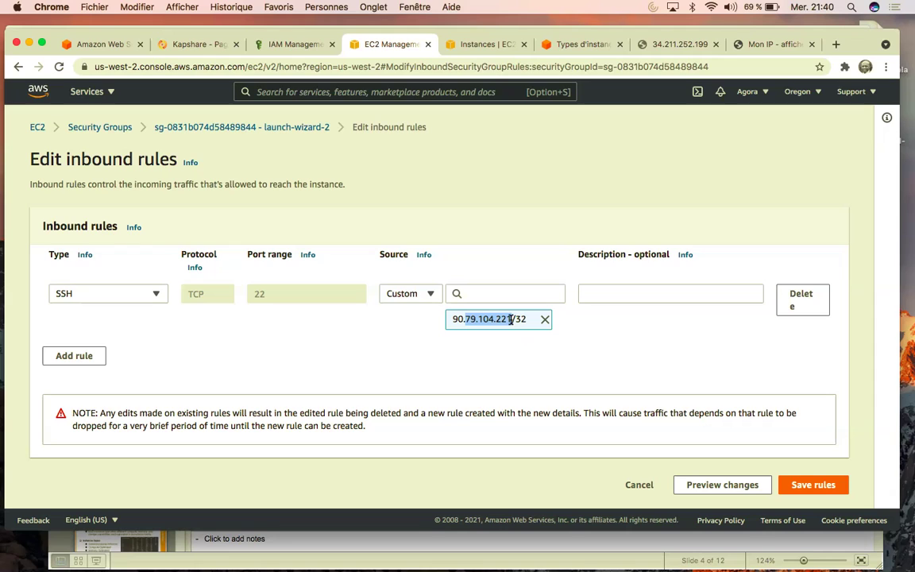
left_click(522, 347)
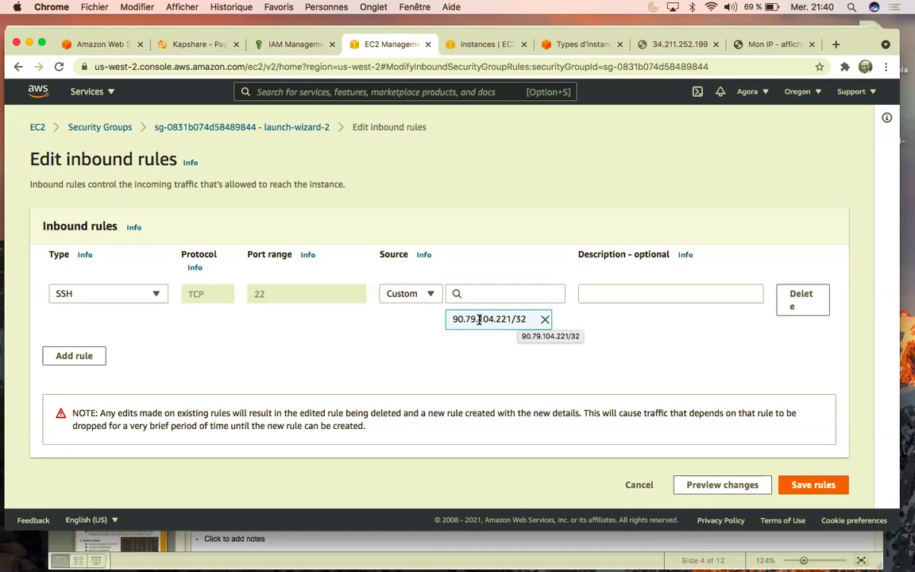
left_click_drag(496, 320, 513, 272)
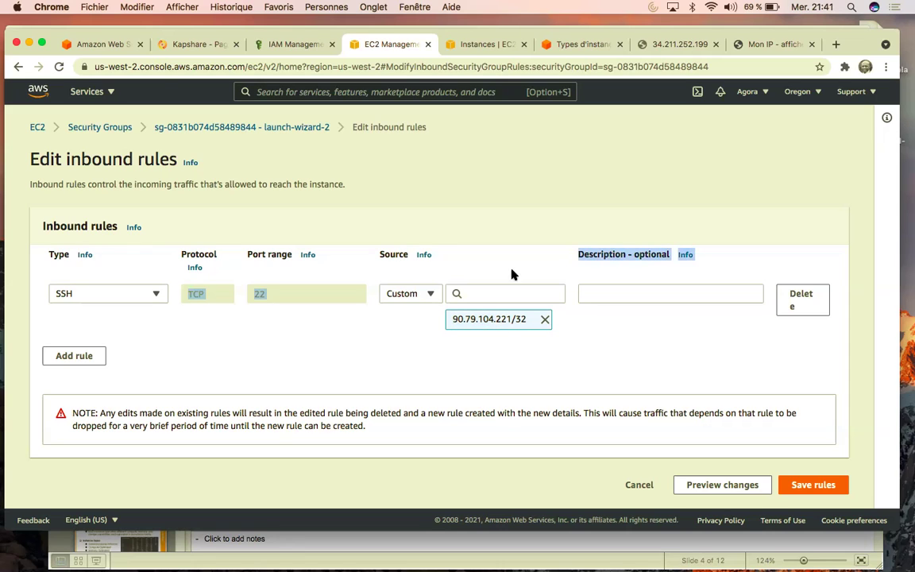
left_click(500, 318)
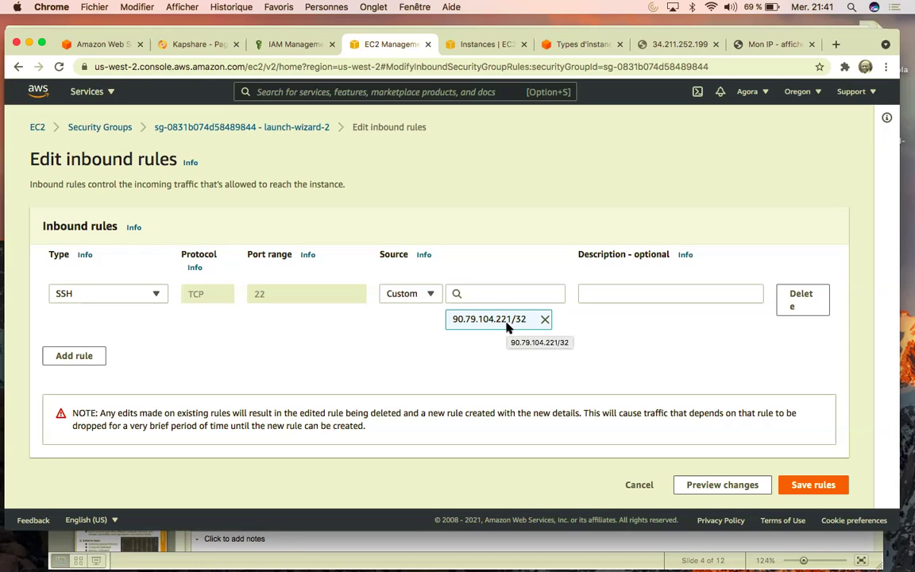
mouse_move(477, 319)
left_mouse_down()
mouse_move(459, 319)
mouse_move(477, 319)
left_mouse_up()
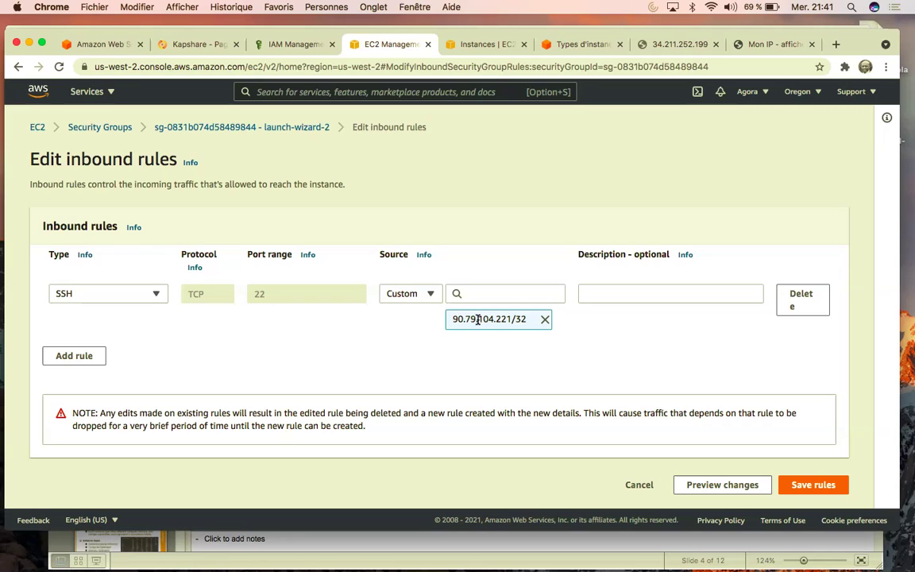
left_click(478, 318)
left_click_drag(452, 318, 518, 326)
left_click(479, 319)
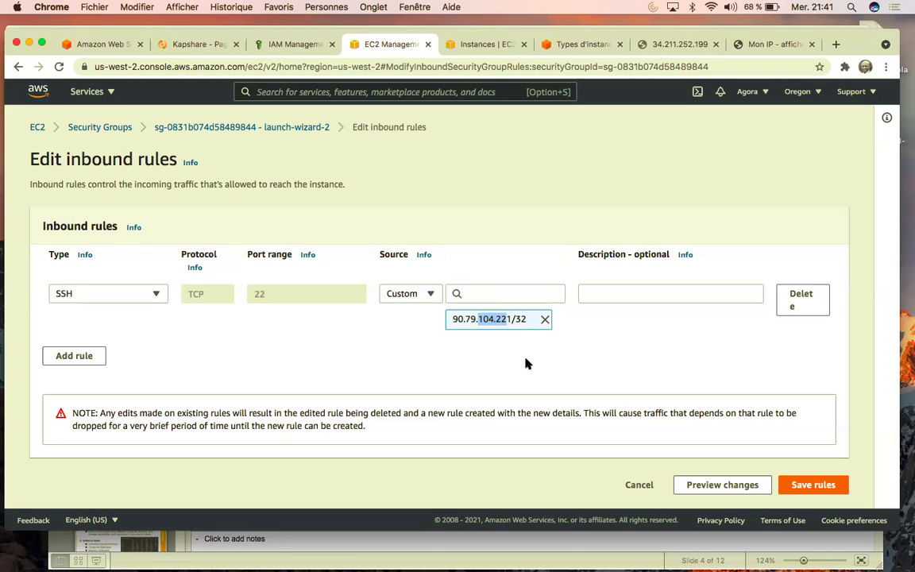
left_click(449, 341)
- Save the inbound rules, switch to iTerm2, and rerun the ssh command with kapsikikp.pem to ec2-user on the EC2 instance
left_click(812, 484)
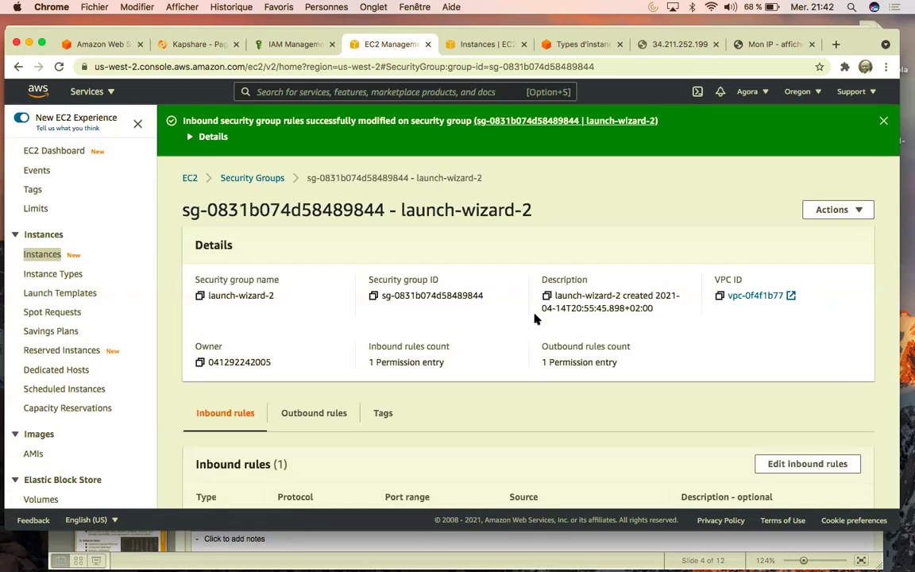
key("ctrl+Up")
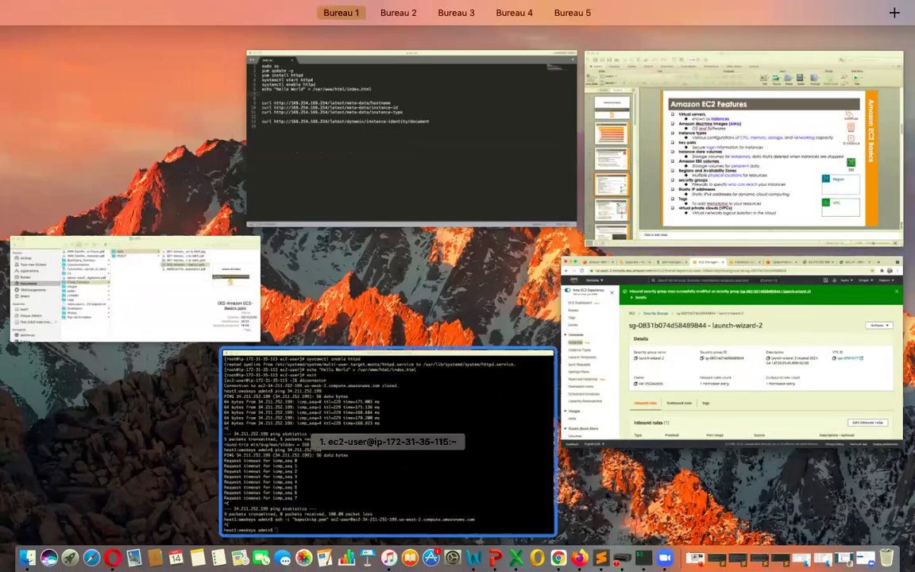
left_click(477, 413)
key("Up")
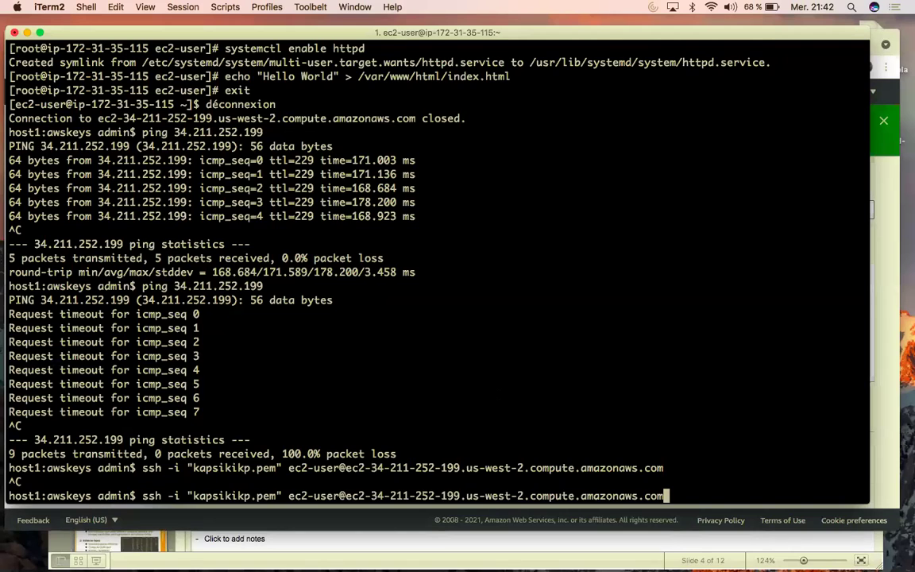
key("Return")
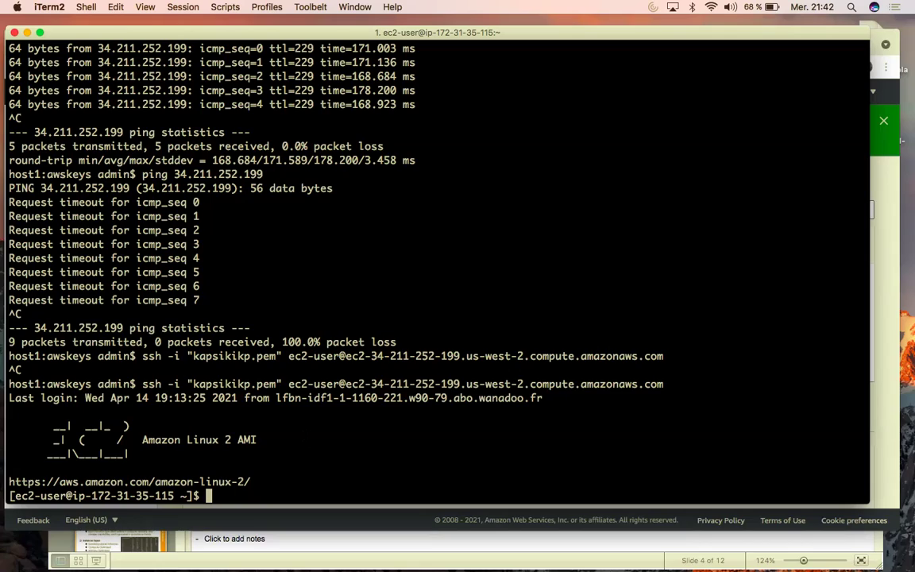
- Switch back to Chrome, check the SSH rule's source in launch-wizard-2, and reload the web page at 34.211.252.199
key("ctrl+Up")
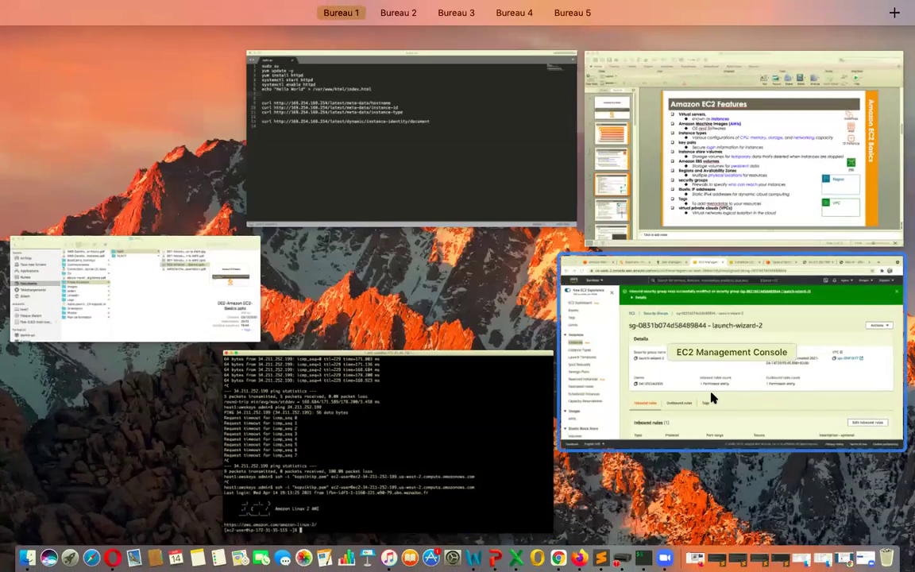
left_click(711, 394)
scroll(438, 413, "down", 2)
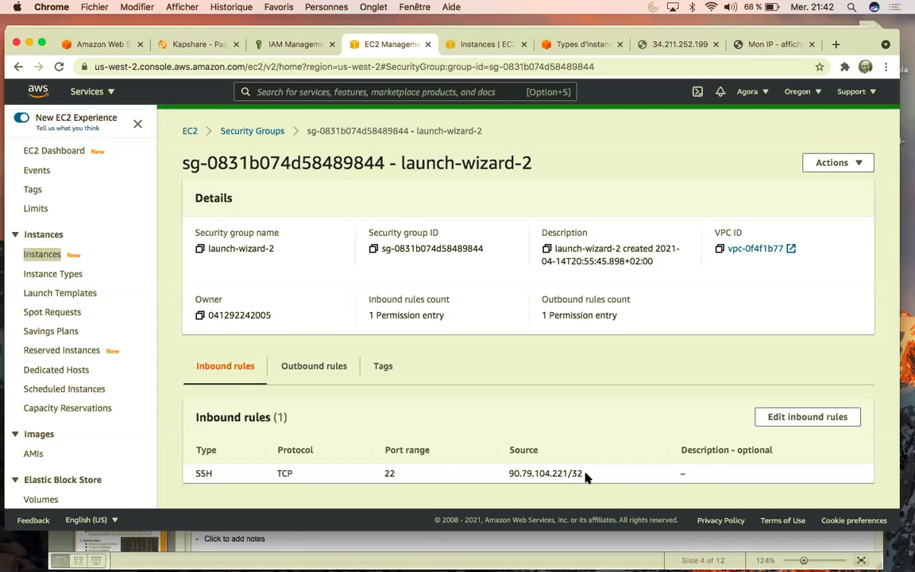
triple_click(539, 473)
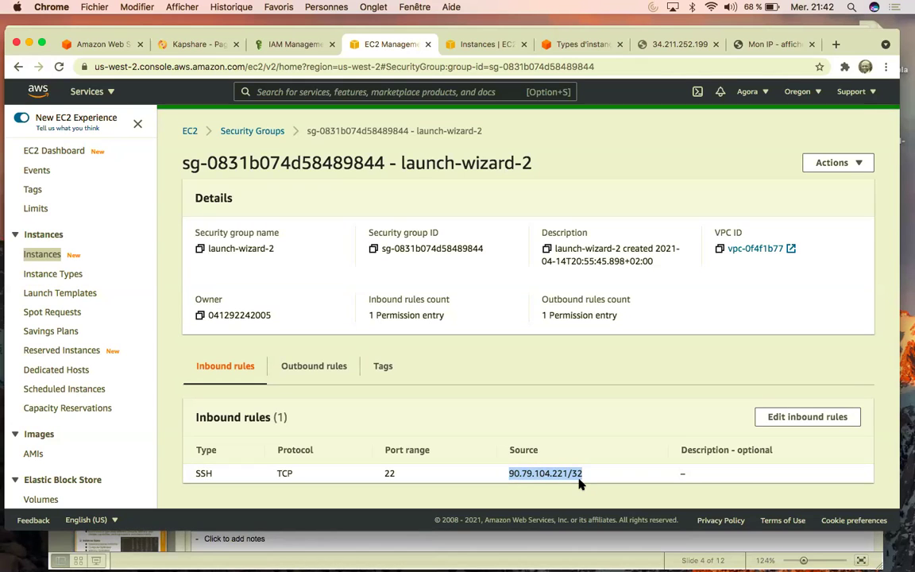
left_click(680, 44)
key("super+r")
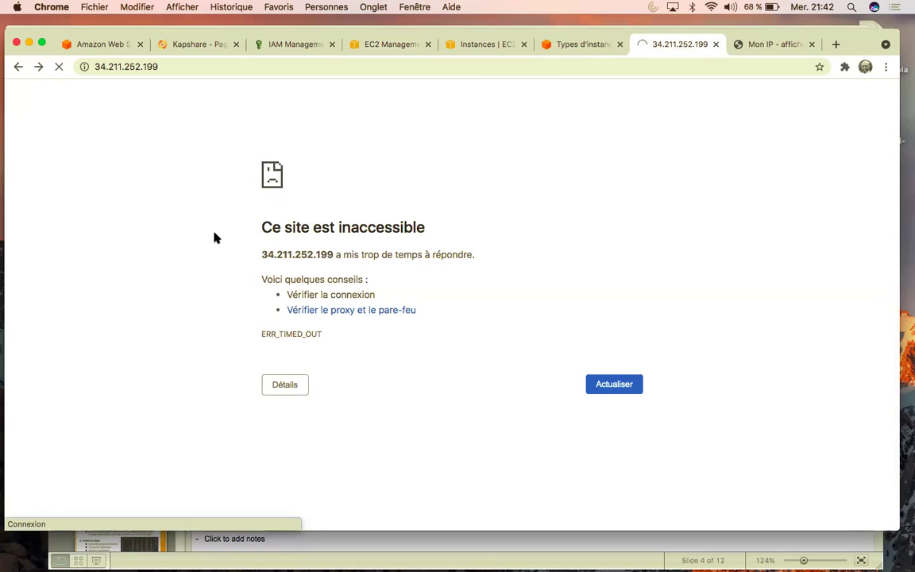
- Return to the launch-wizard-2 security group, examine the SSH inbound rule's source address, and copy it
left_click(475, 45)
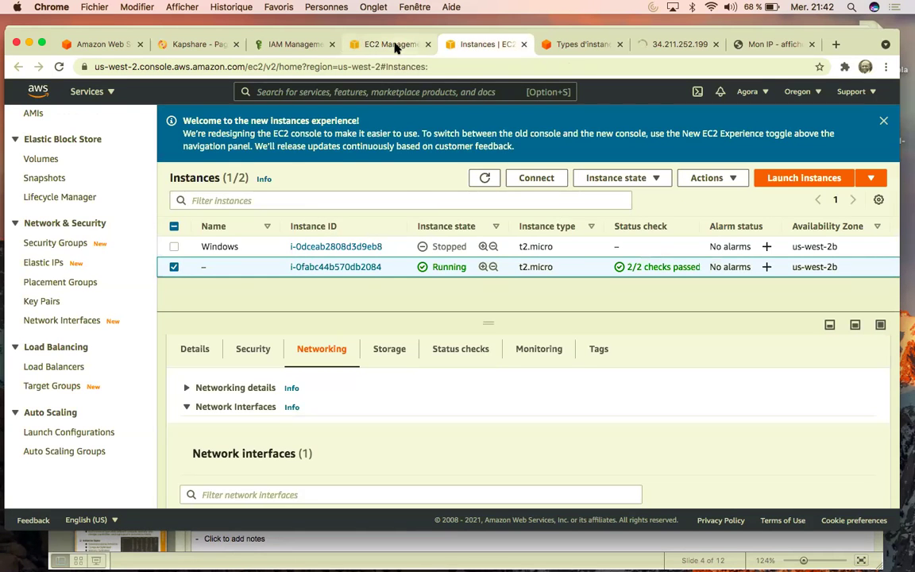
left_click(370, 45)
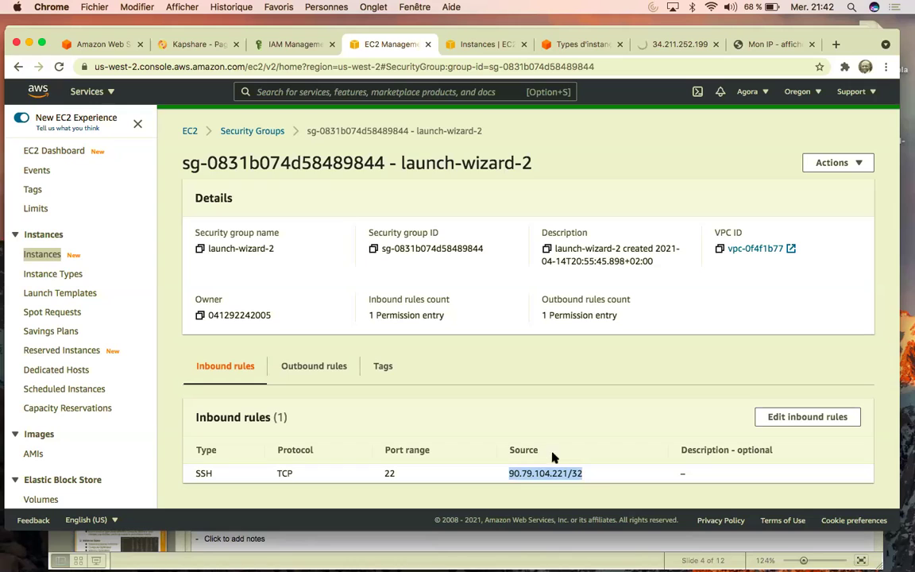
left_click(604, 479)
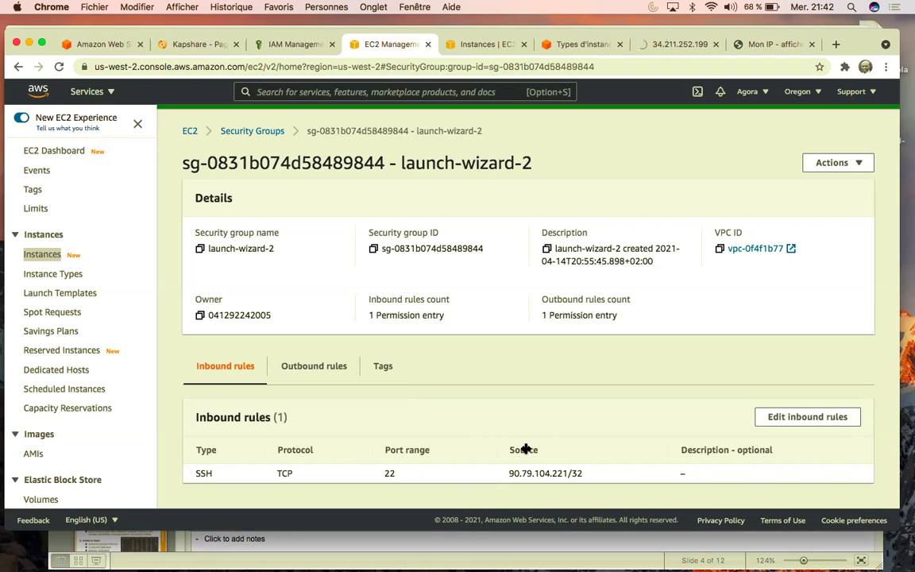
double_click(537, 472)
left_click_drag(537, 473, 580, 474)
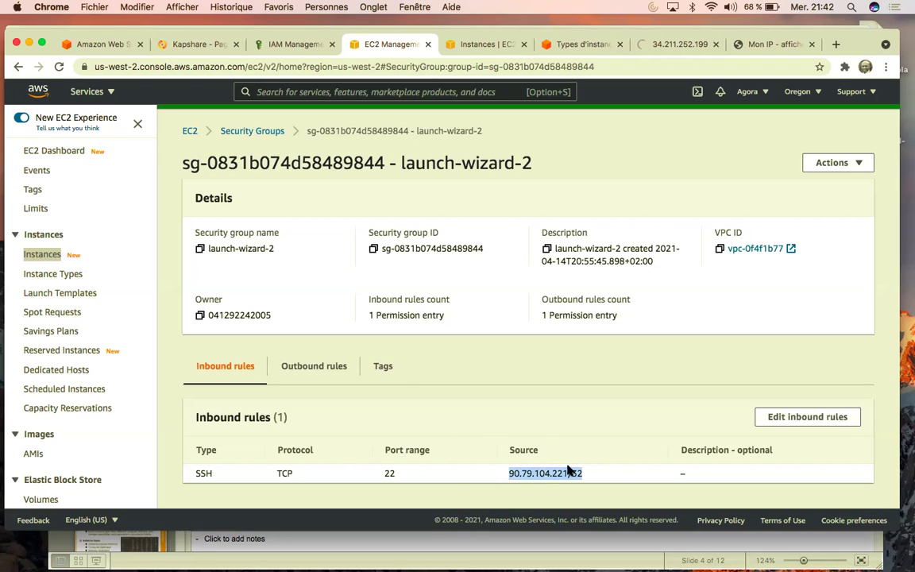
left_click(534, 435)
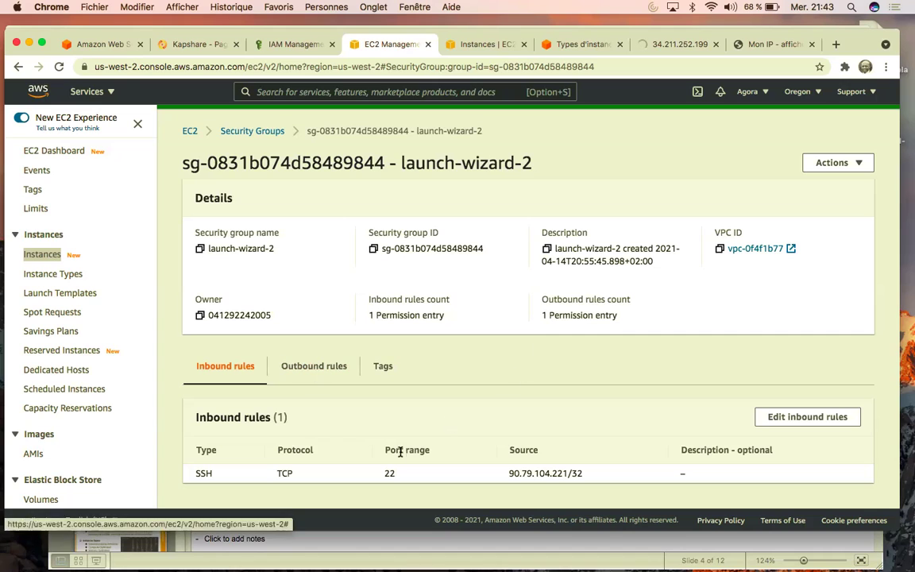
triple_click(522, 474)
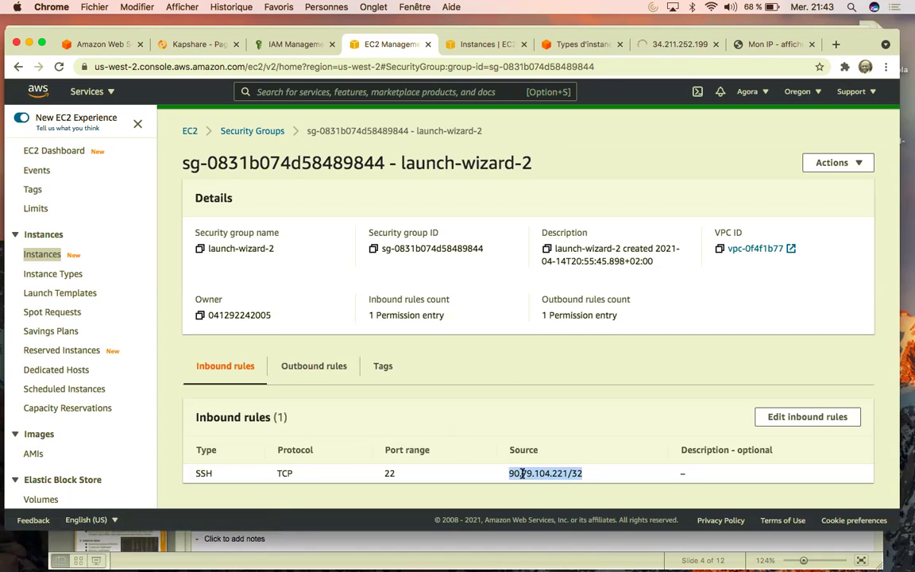
left_click(592, 485)
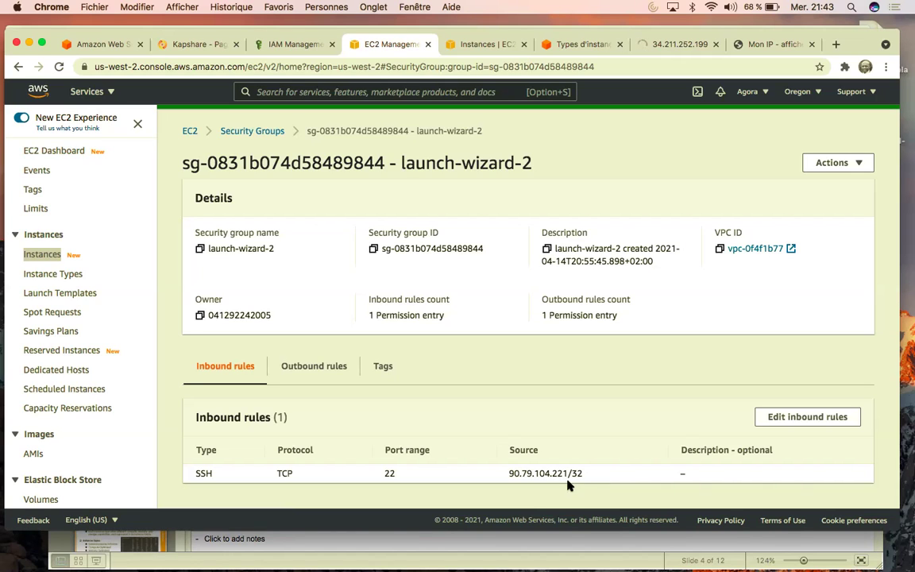
triple_click(575, 473)
key("super+c")
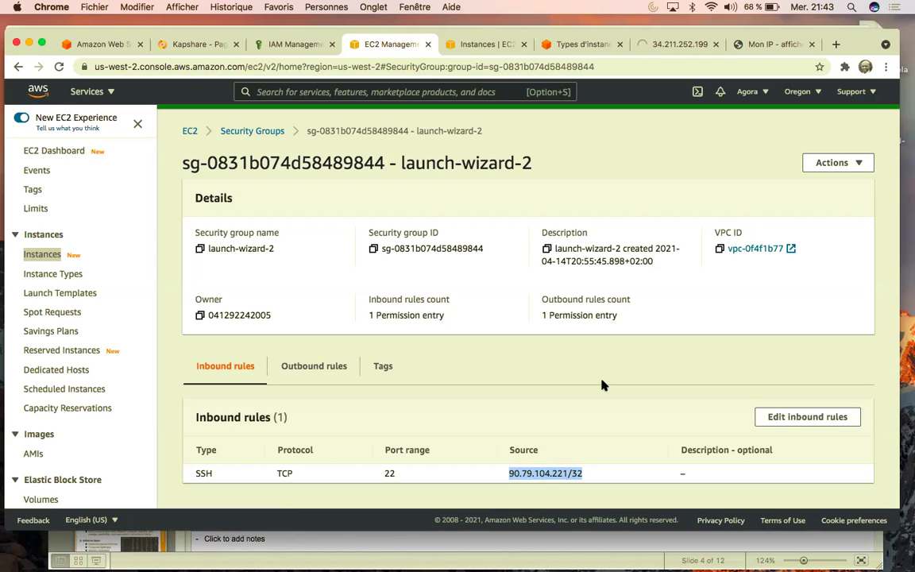
- Check the web page at 34.211.252.199 and the running instance's networking details down to its Elastic IP addresses
left_click(681, 47)
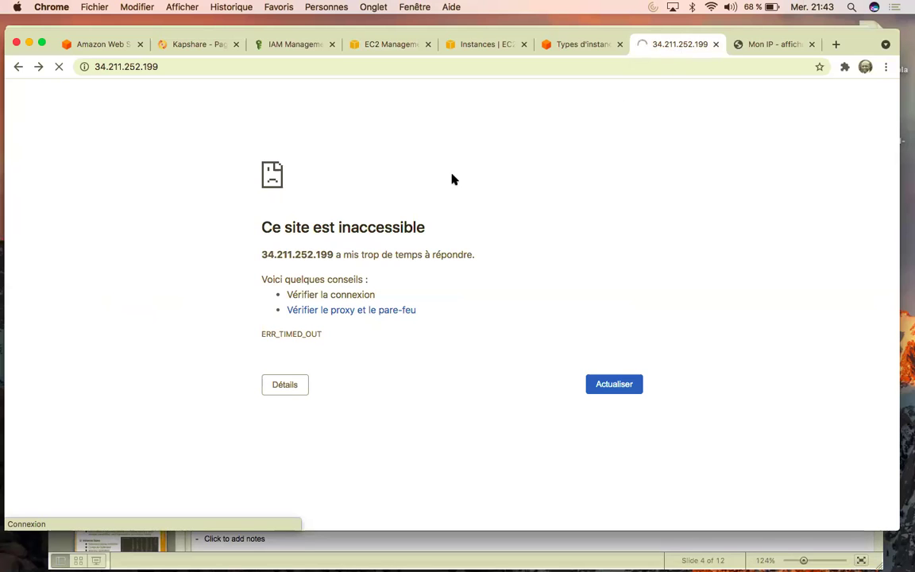
left_click(477, 44)
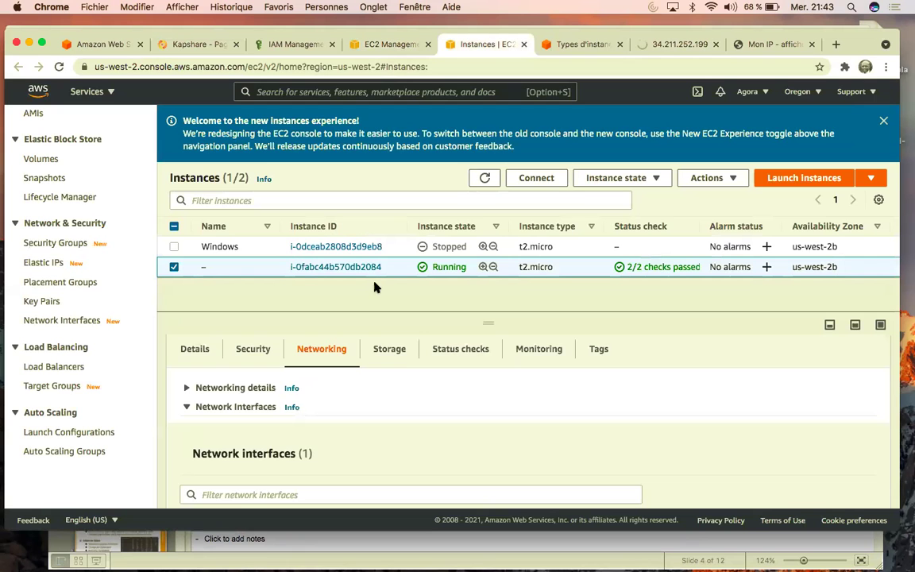
scroll(375, 394, "down", 5)
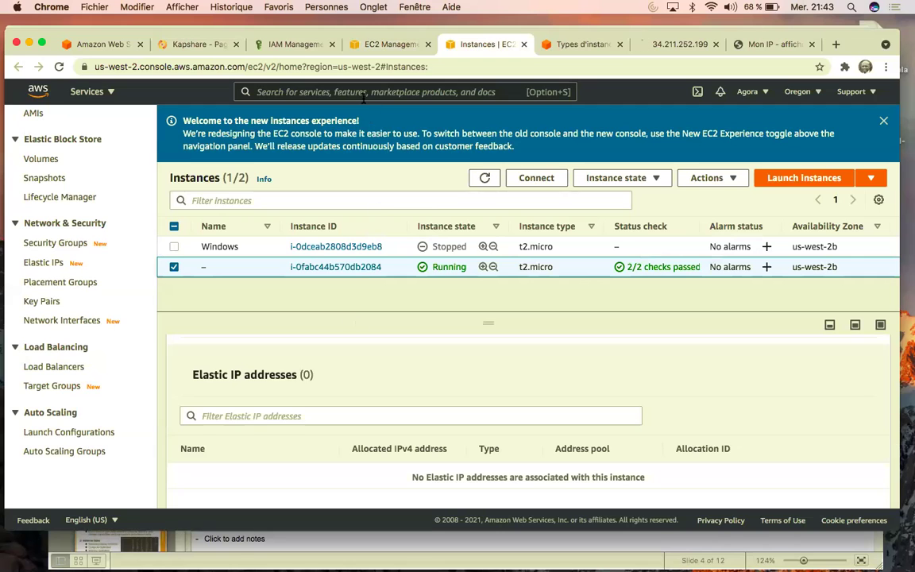
- Edit the launch-wizard-2 inbound rules and add a second rule of type HTTP
left_click(380, 48)
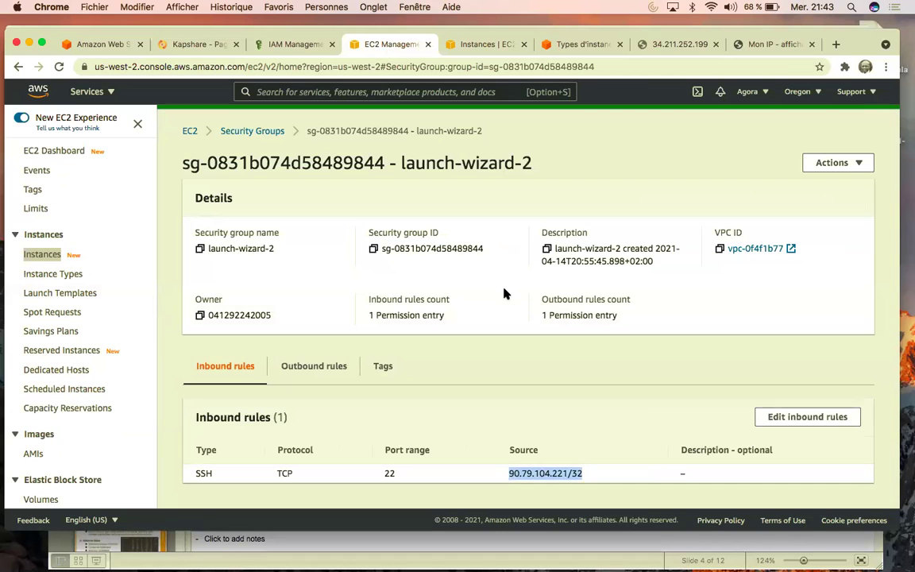
left_click(784, 416)
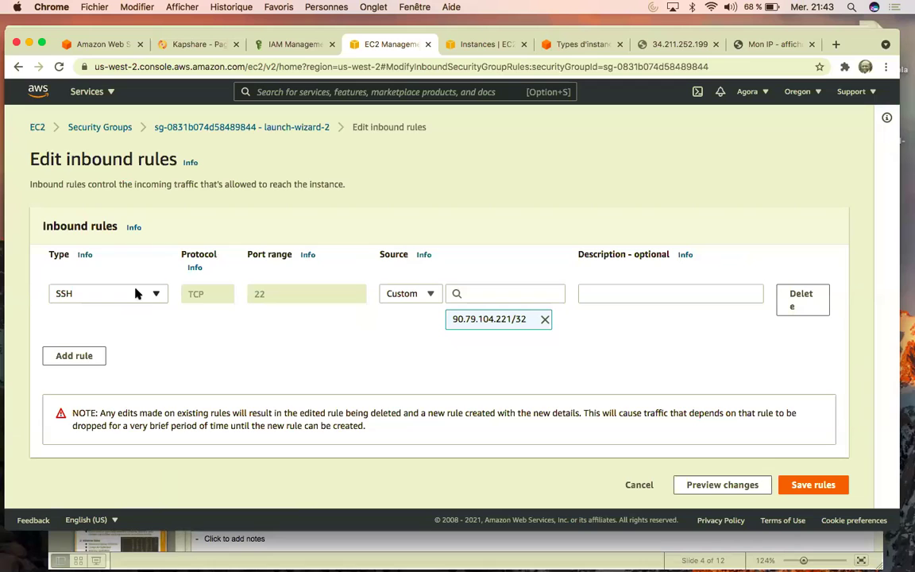
left_click(75, 354)
left_click(147, 347)
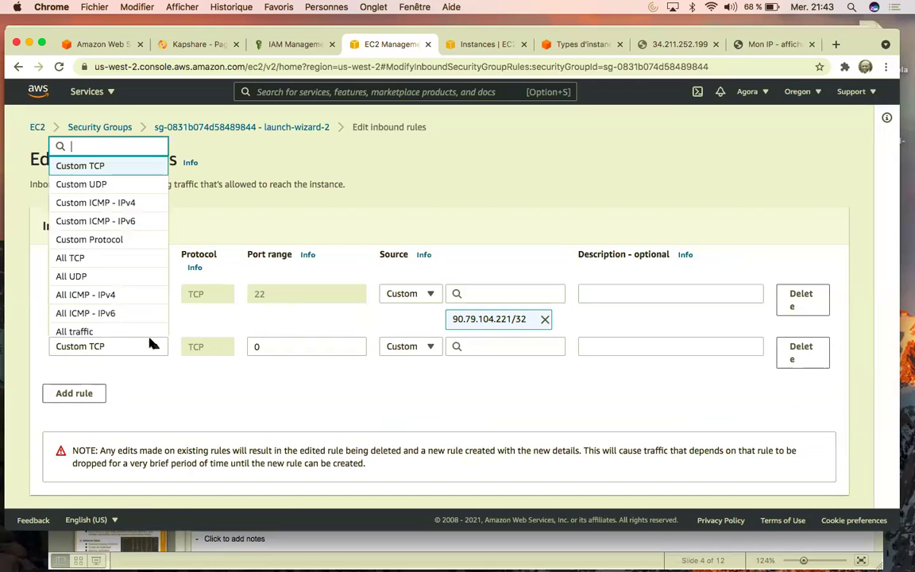
scroll(105, 252, "down", 5)
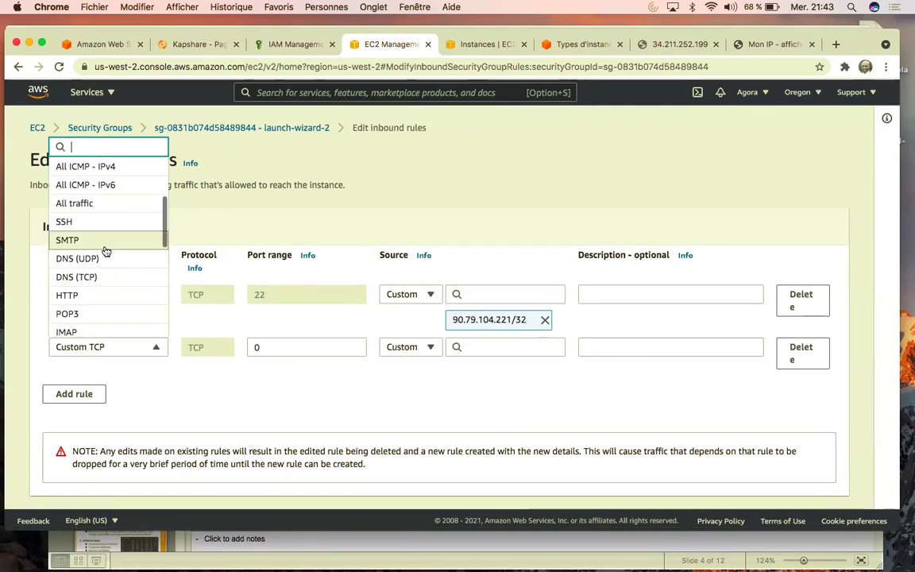
left_click(89, 291)
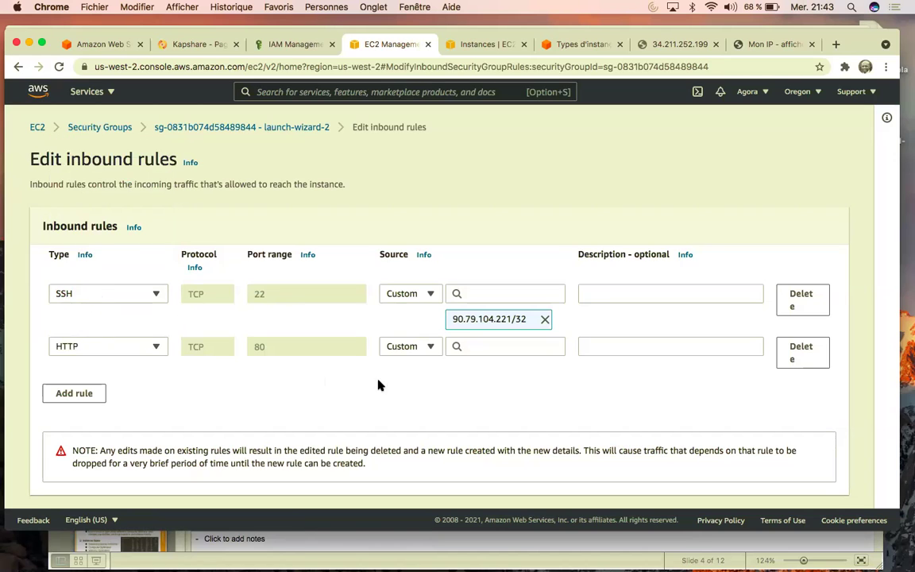
left_click(484, 349)
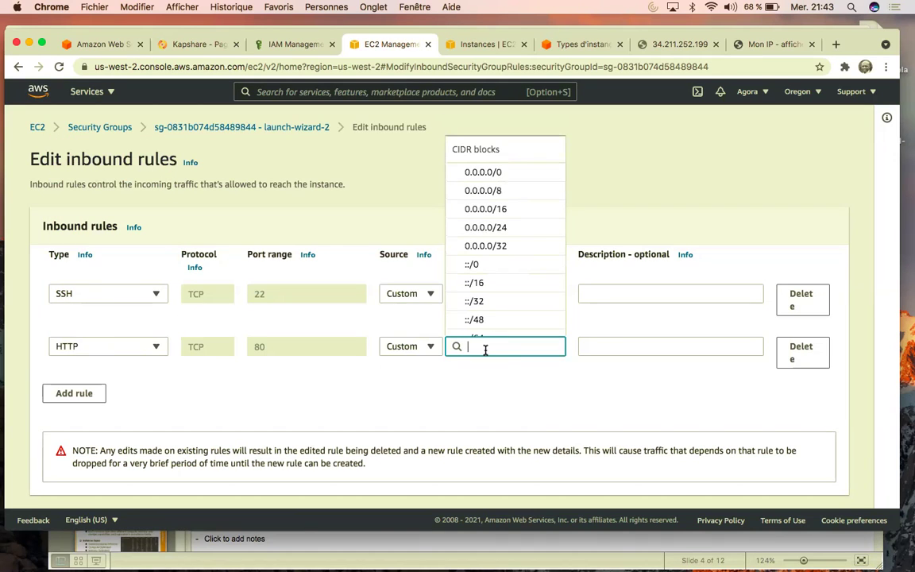
left_click(476, 403)
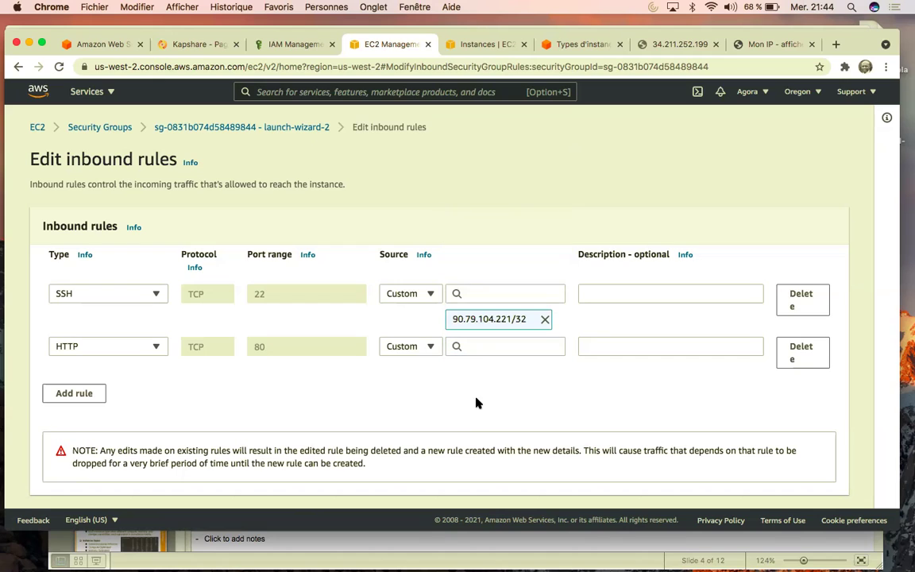
left_click(482, 347)
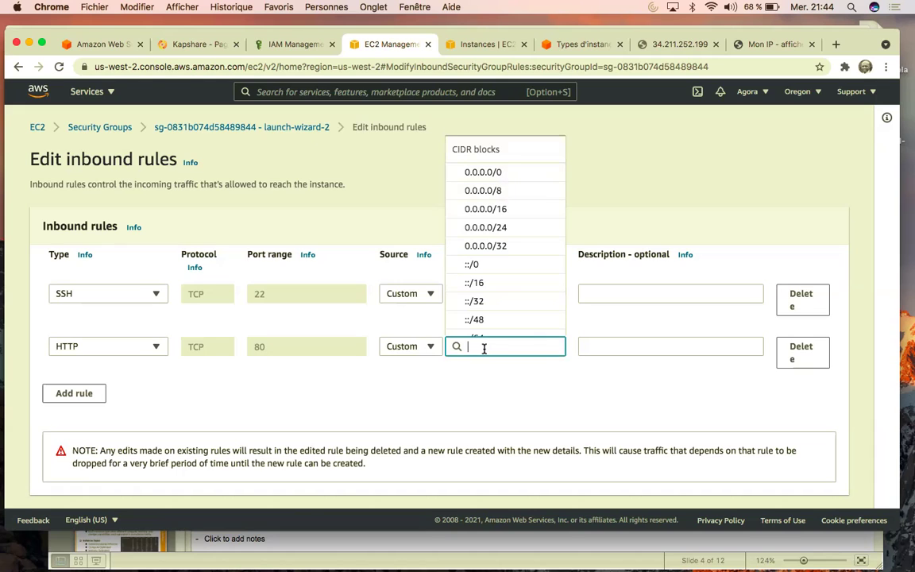
key("super+v")
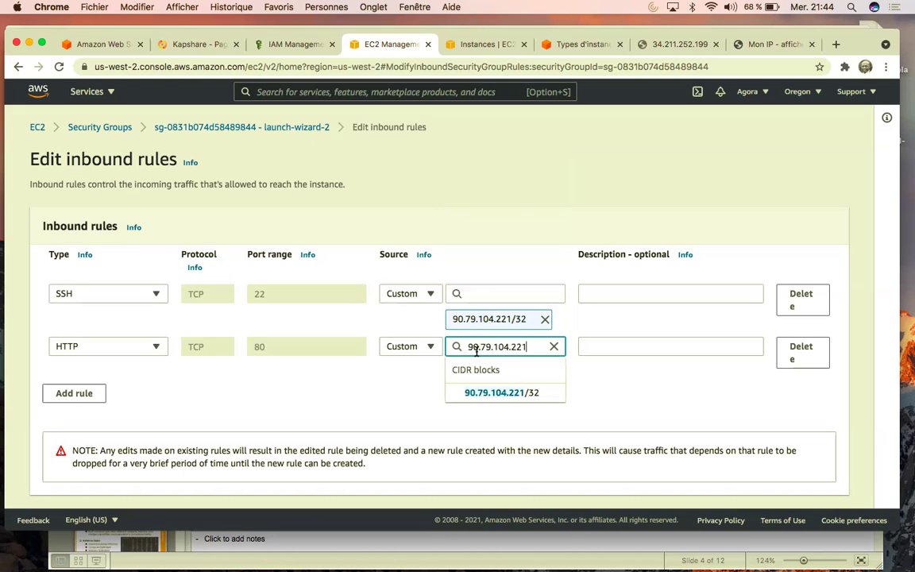
left_click(553, 346)
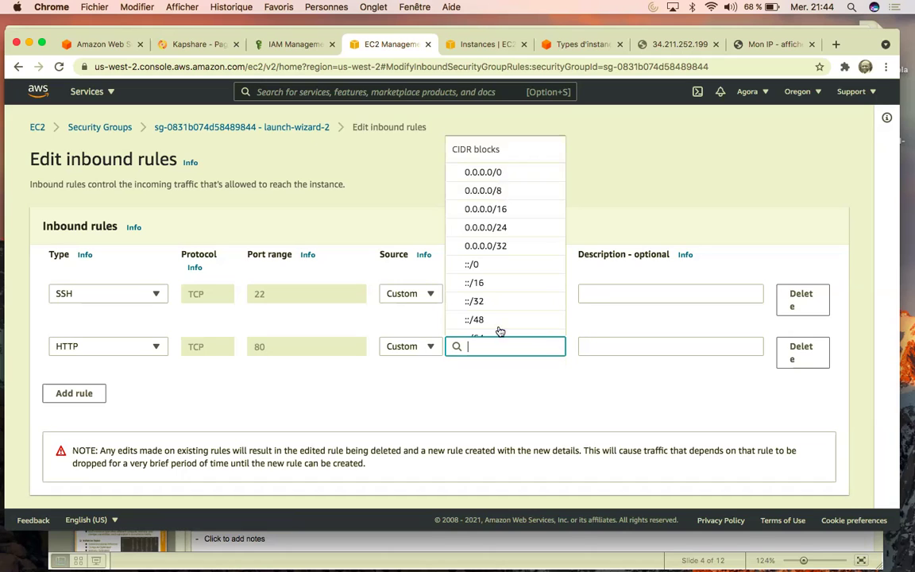
- Try 0.0.0.0/0 and ::/0 as the HTTP rule's source and clear each choice
left_click(500, 174)
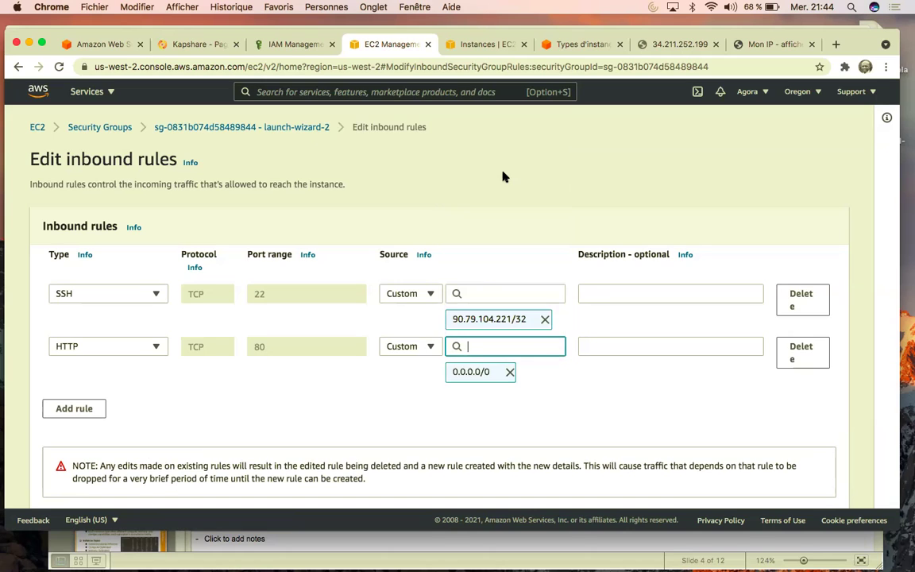
left_click(510, 373)
left_click(503, 348)
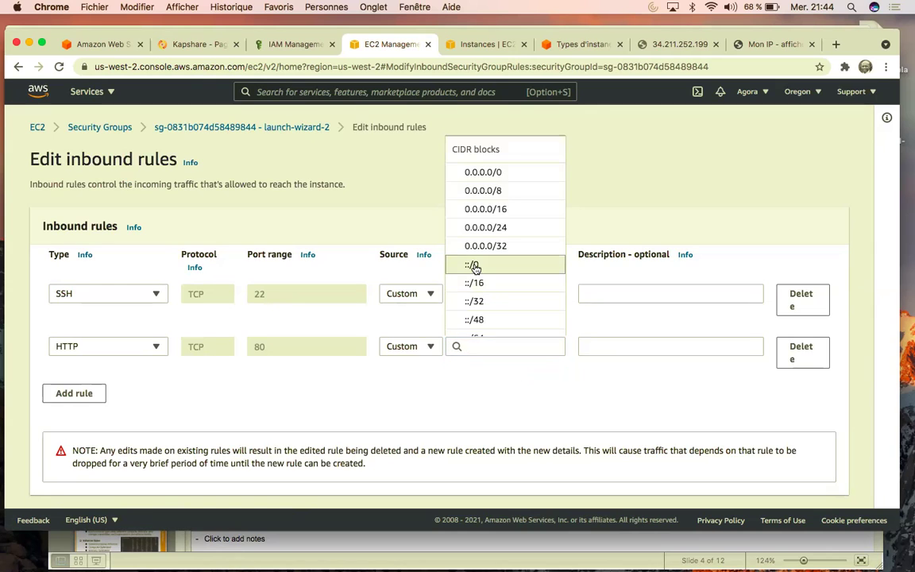
left_click(475, 266)
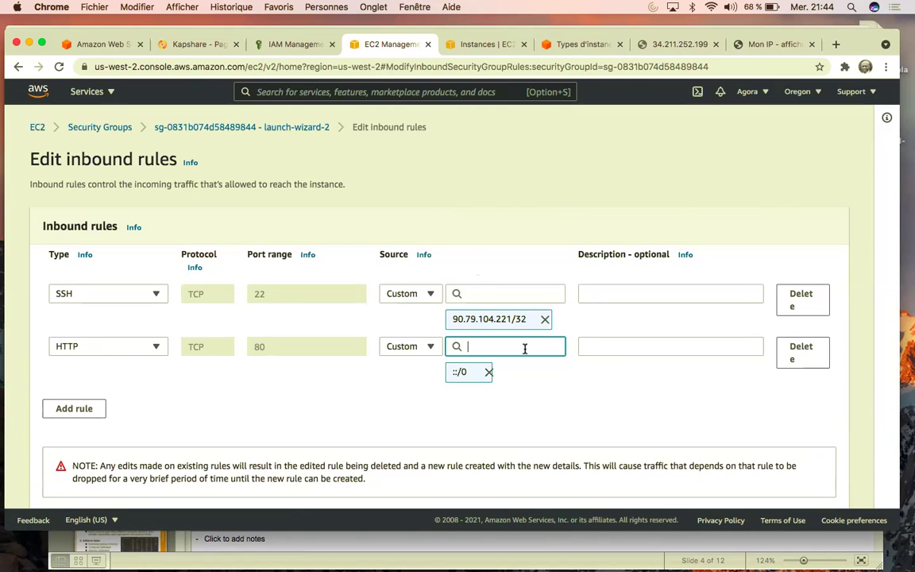
left_click(489, 373)
left_click(476, 348)
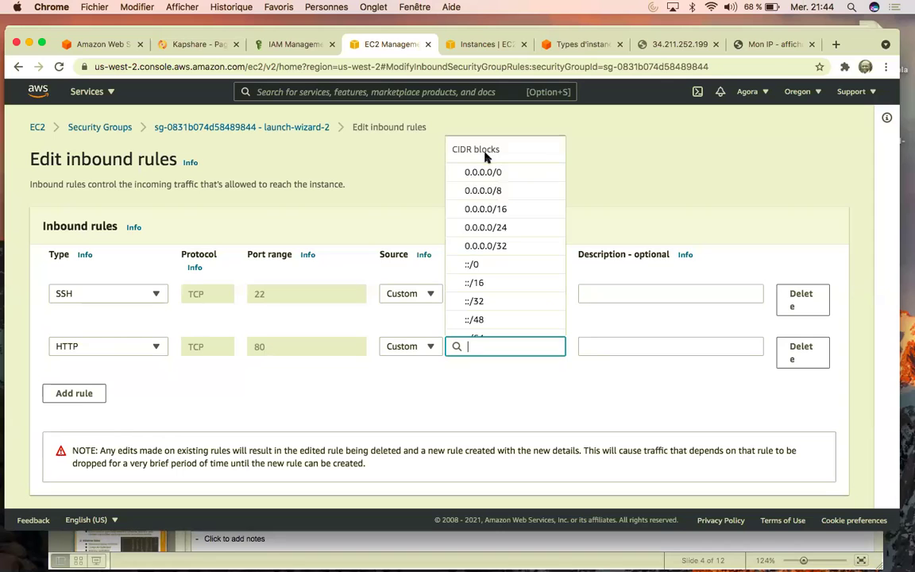
- Set the HTTP rule's source to ::/0 and save the inbound rules
left_click(476, 265)
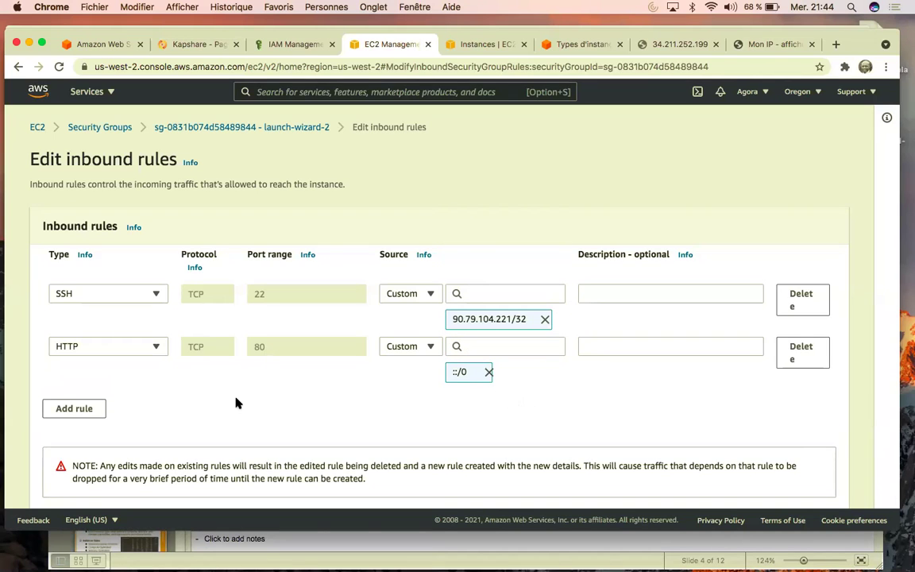
scroll(670, 425, "down", 3)
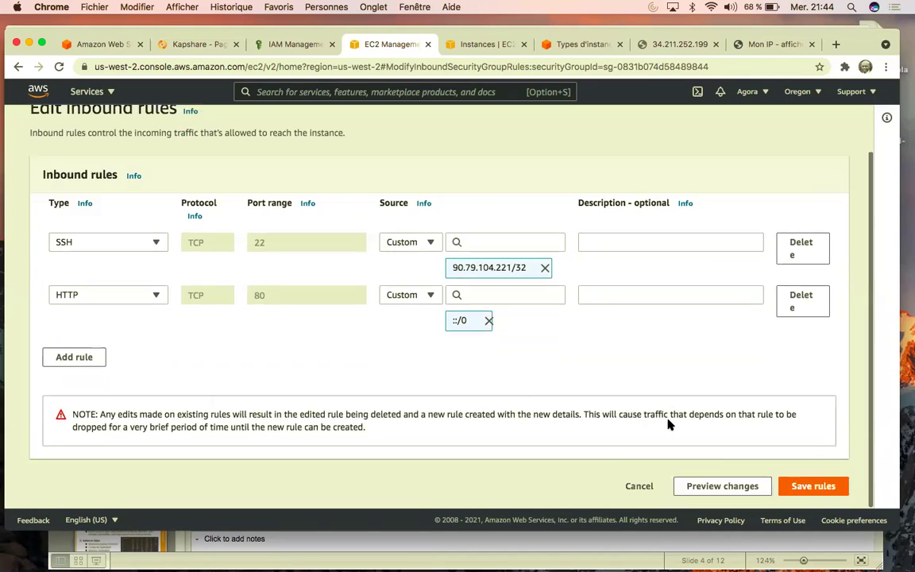
left_click(802, 488)
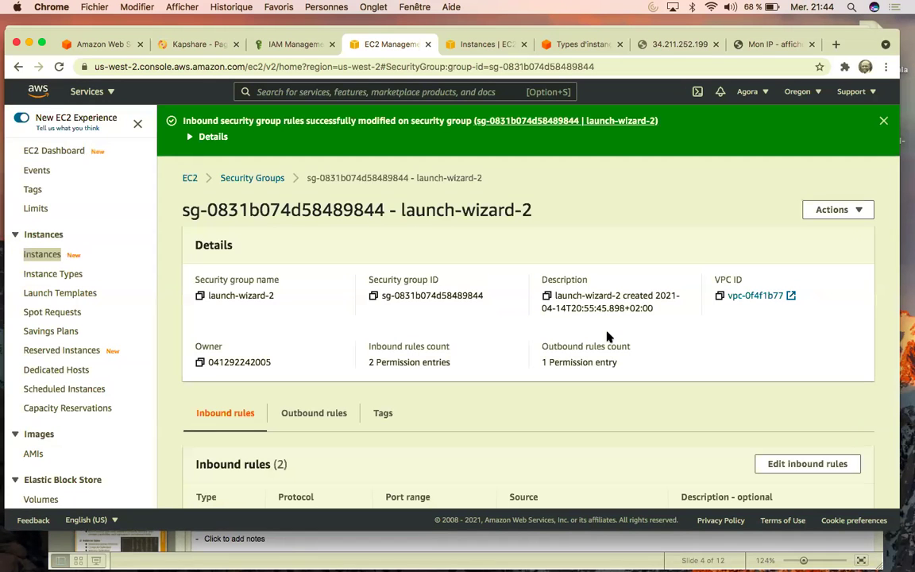
- Reload the web page at 34.211.252.199 to test HTTP access to the instance
left_click(669, 45)
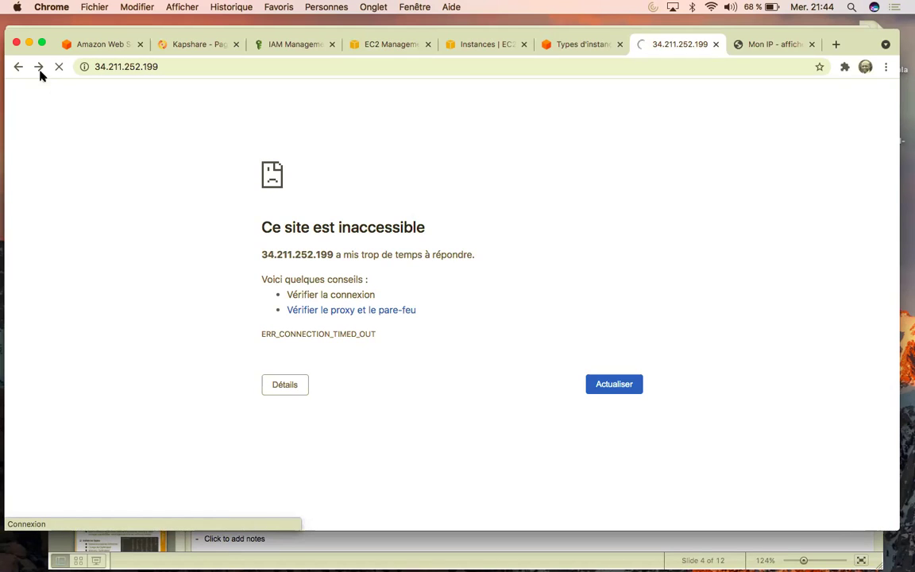
left_click(189, 63)
left_click(208, 67)
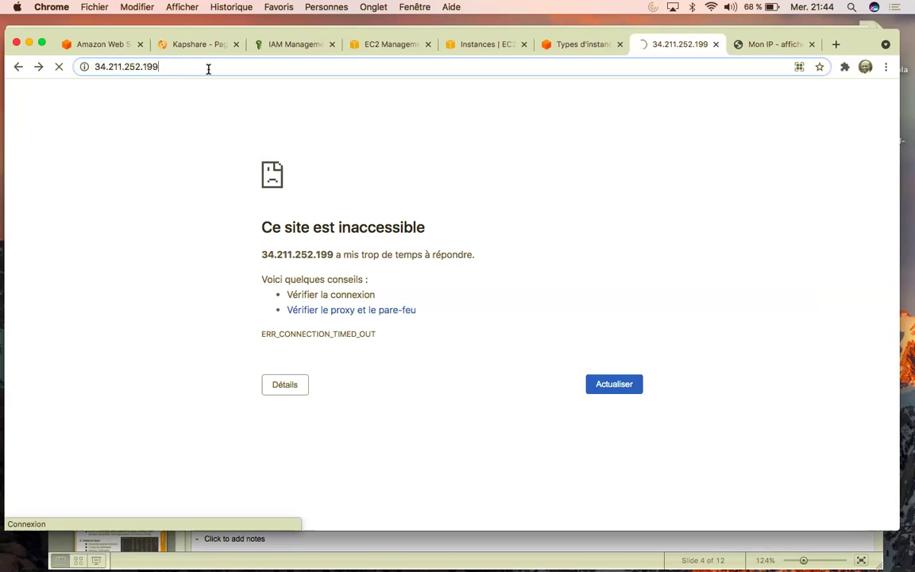
key("Return")
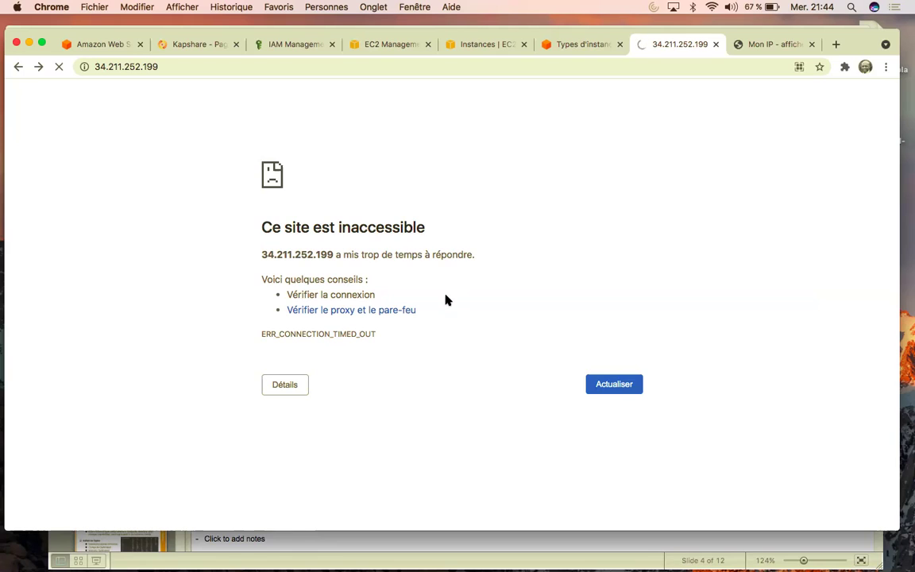
left_click(611, 383)
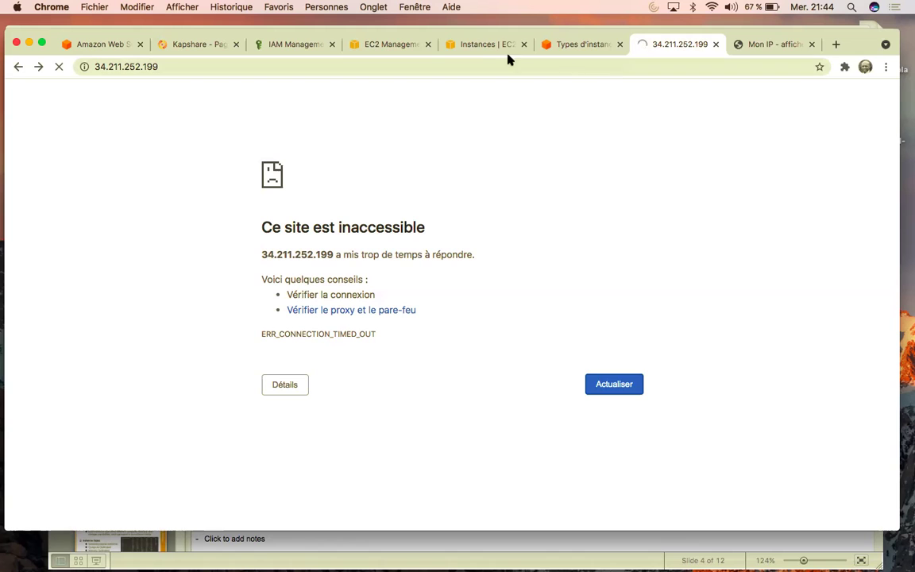
- Check the Instances list and review the inbound rules of the launch-wizard-2 security group
left_click(477, 48)
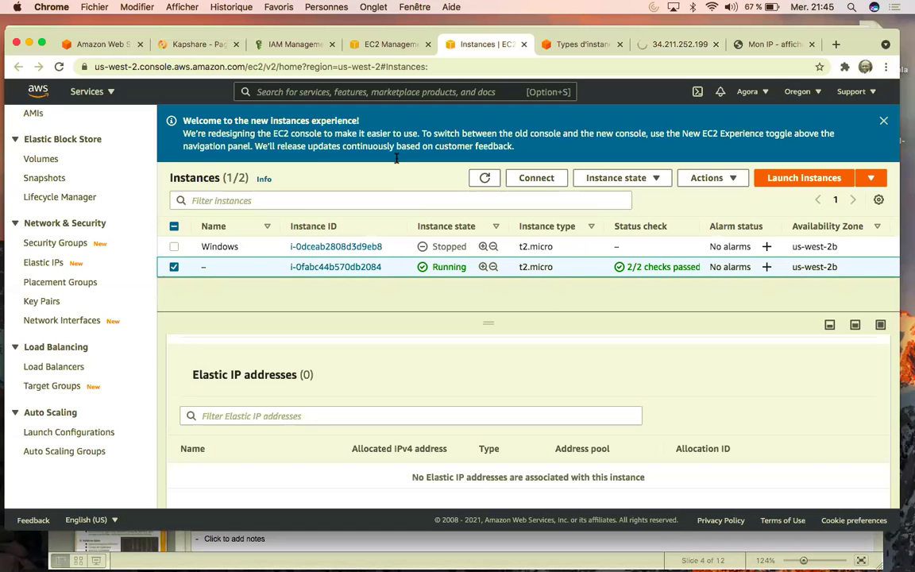
left_click(356, 45)
scroll(535, 318, "down", 2)
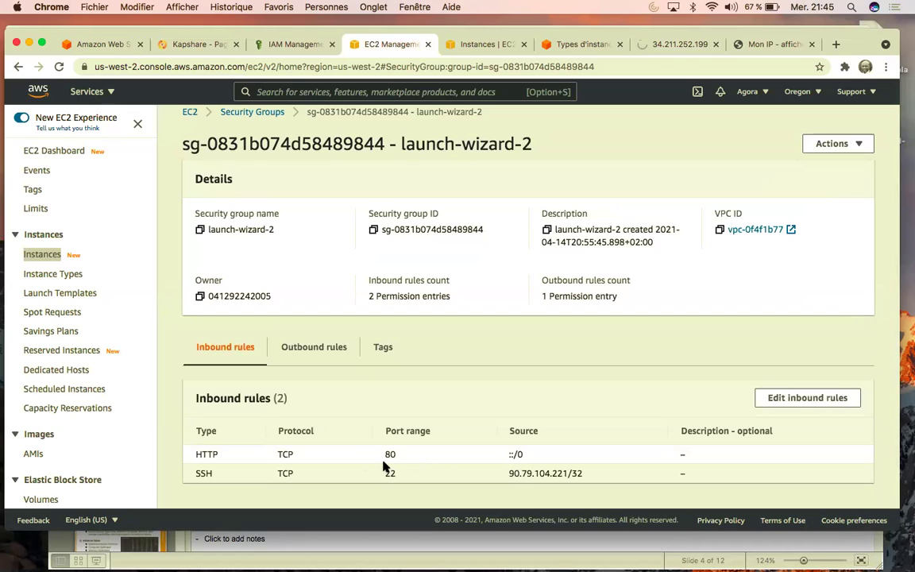
left_click(674, 45)
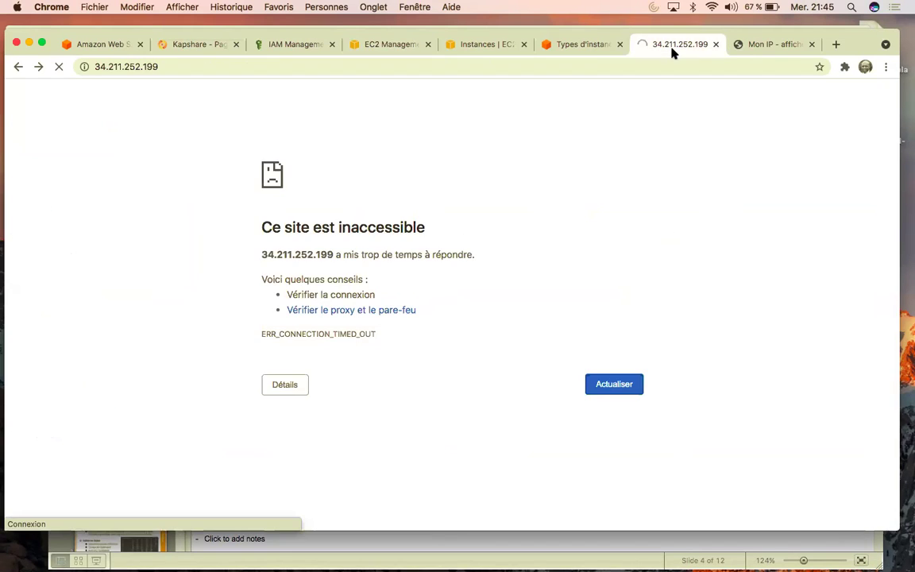
left_click(229, 68)
key("super+c")
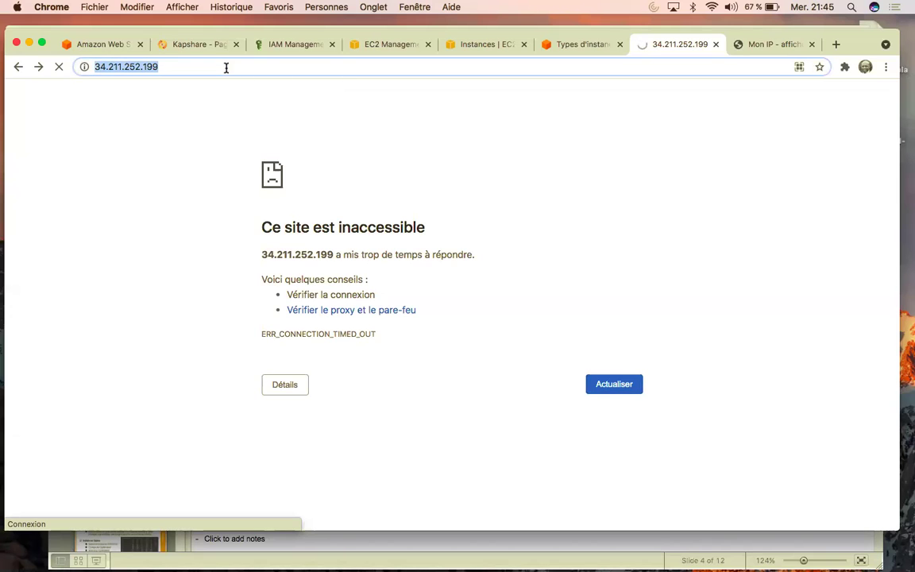
left_click(836, 45)
key("super+v")
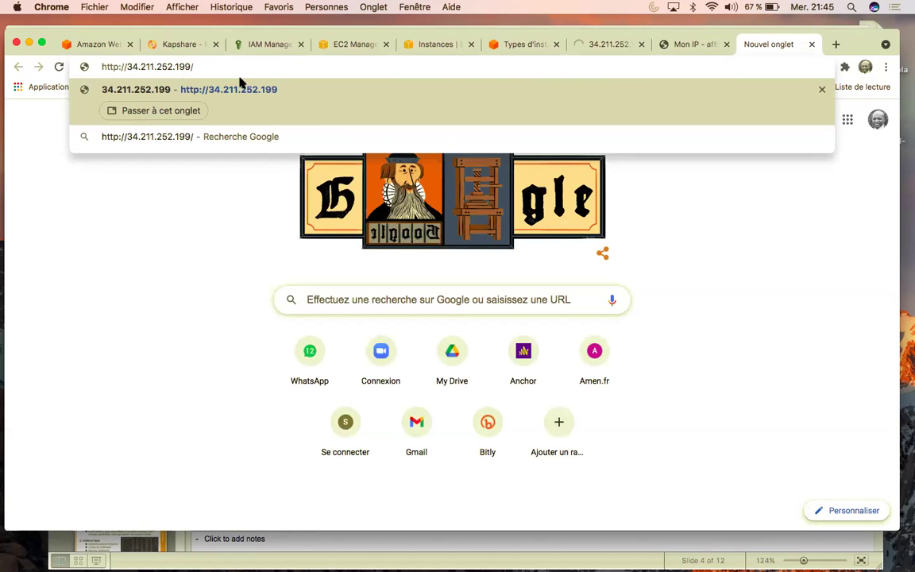
key("Return")
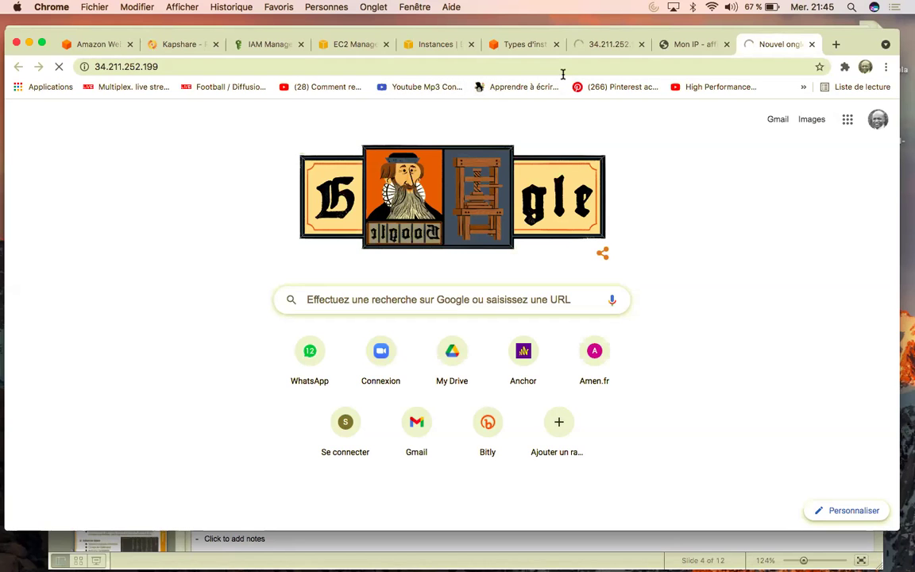
- Edit the launch-wizard-2 inbound rules and change the HTTP rule's source to 0.0.0.0/0
left_click(592, 46)
left_click(515, 45)
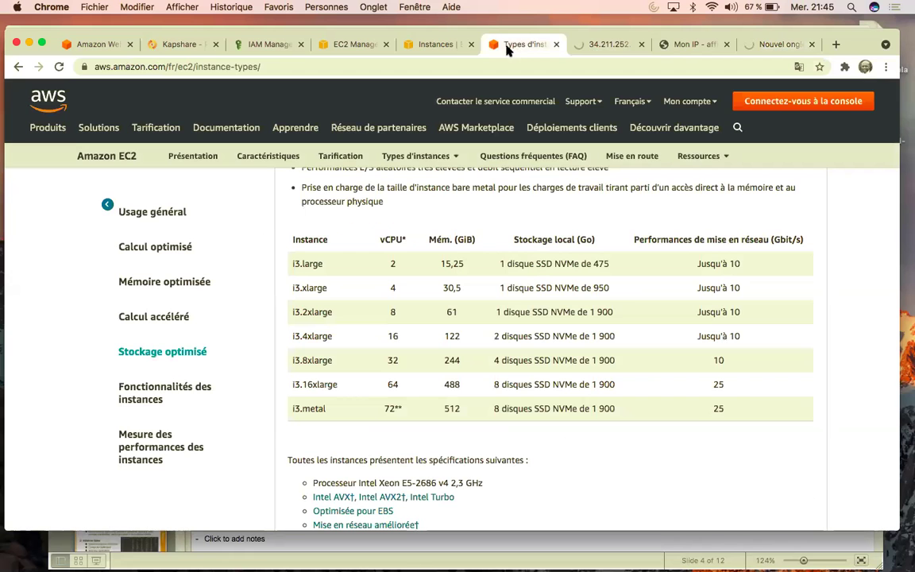
left_click(429, 46)
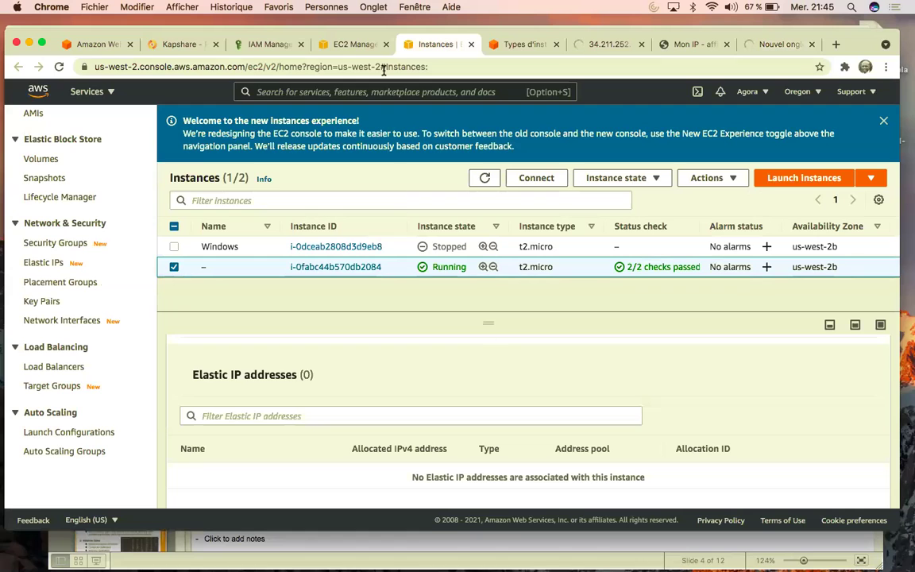
left_click(351, 43)
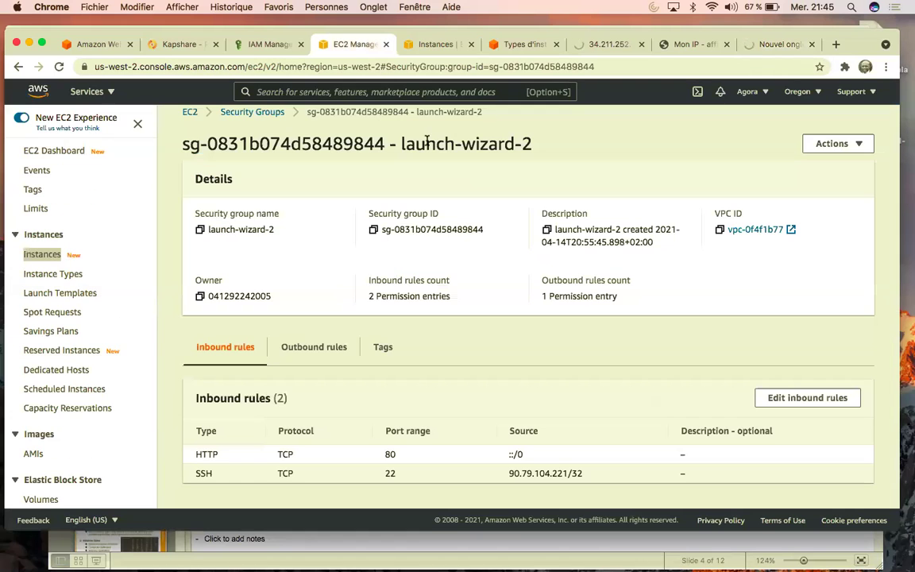
left_click(774, 402)
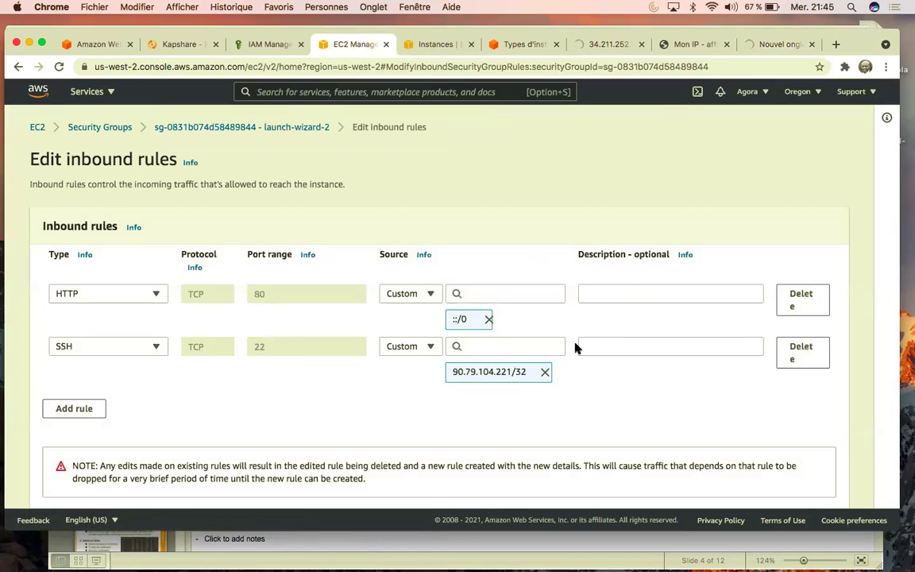
left_click(488, 319)
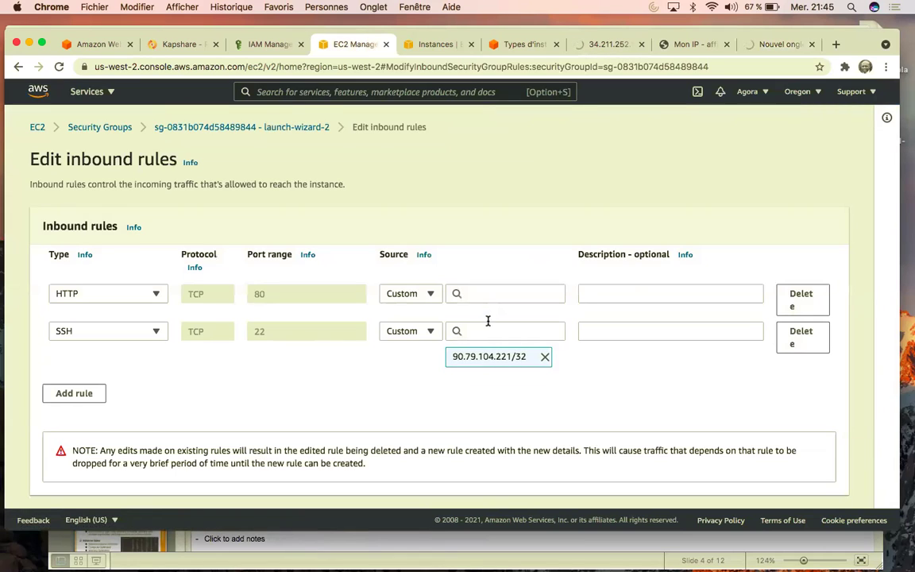
left_click(493, 294)
key("Escape")
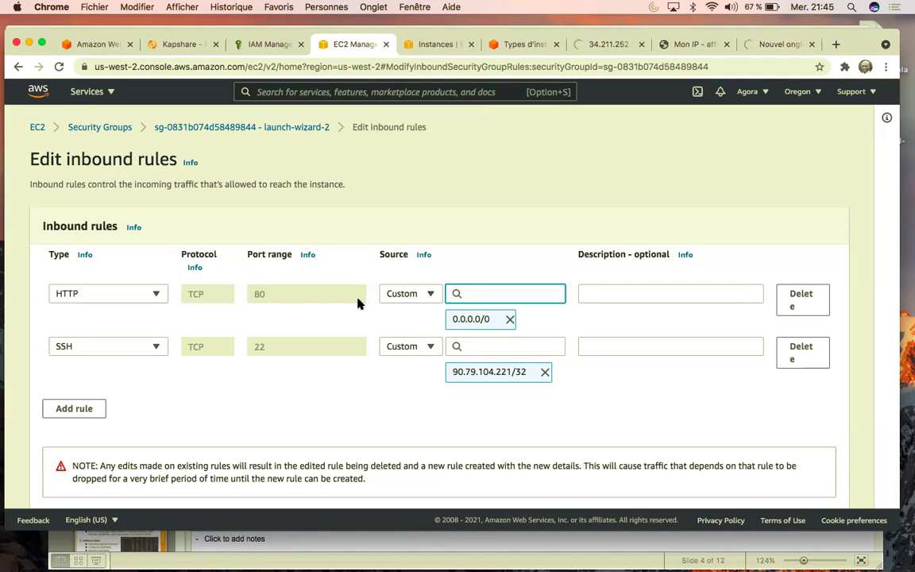
left_click(401, 294)
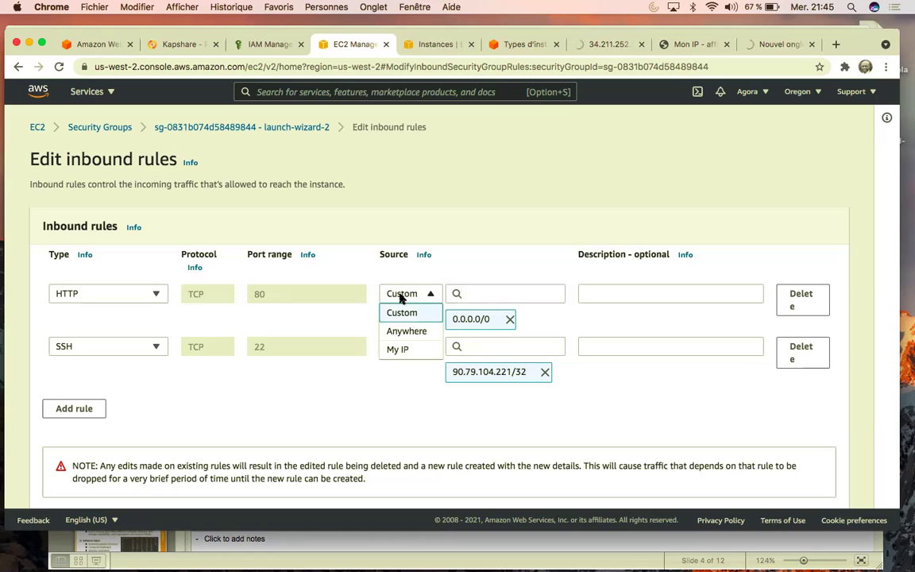
left_click(334, 317)
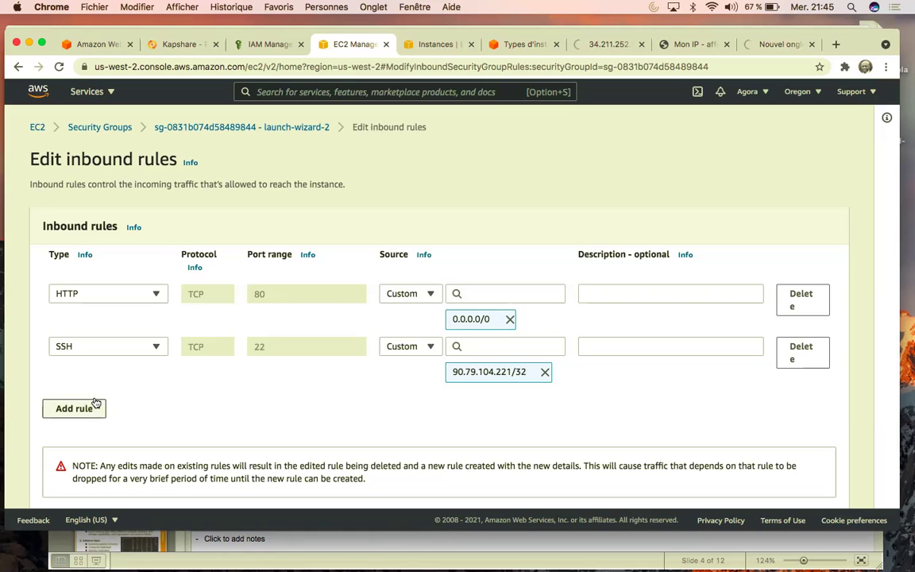
left_click(399, 296)
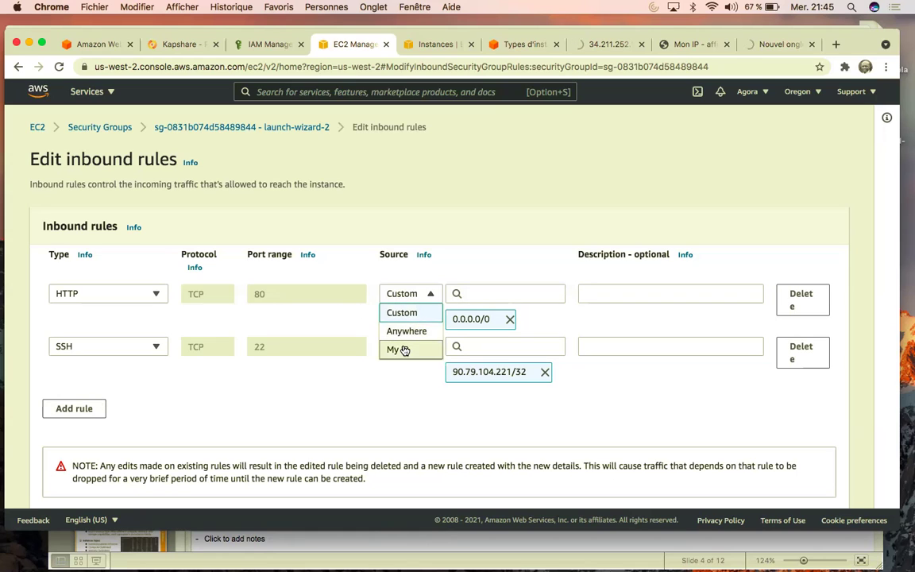
left_click(309, 315)
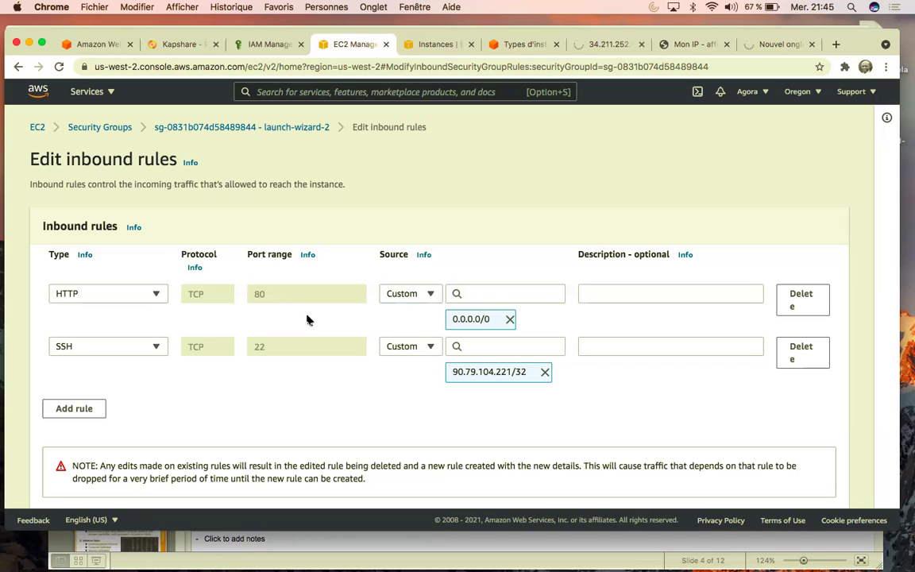
left_click(65, 410)
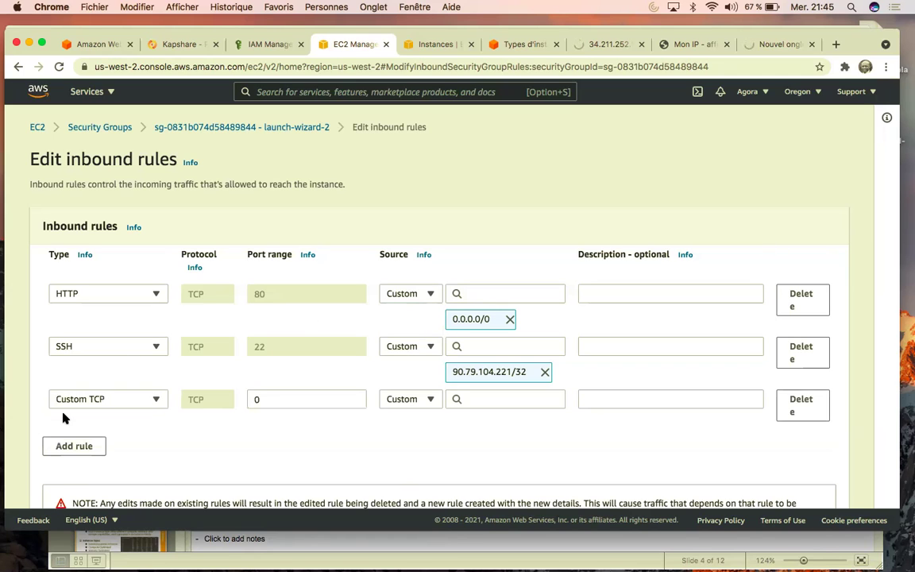
left_click(793, 411)
- Save the edited inbound rules of the launch-wizard-2 security group
scroll(731, 463, "down", 2)
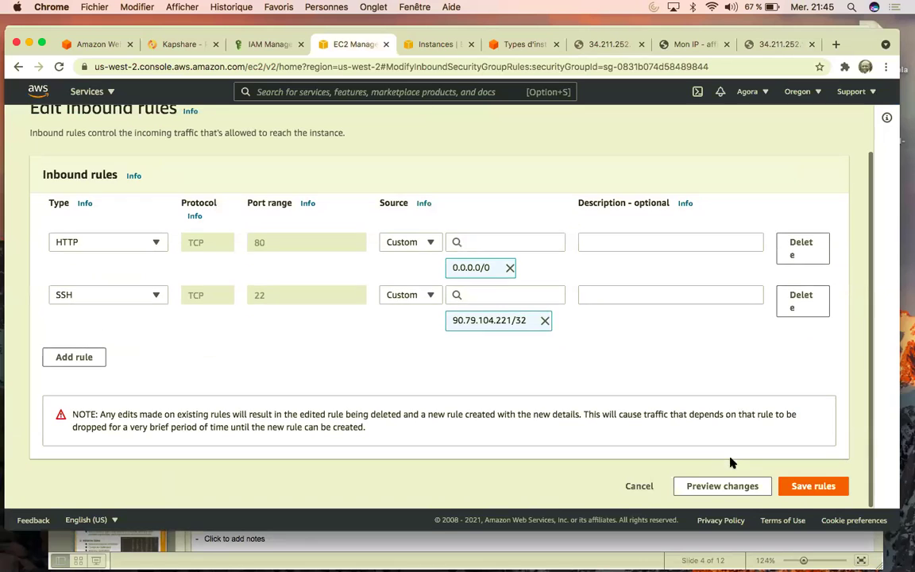
left_click(795, 488)
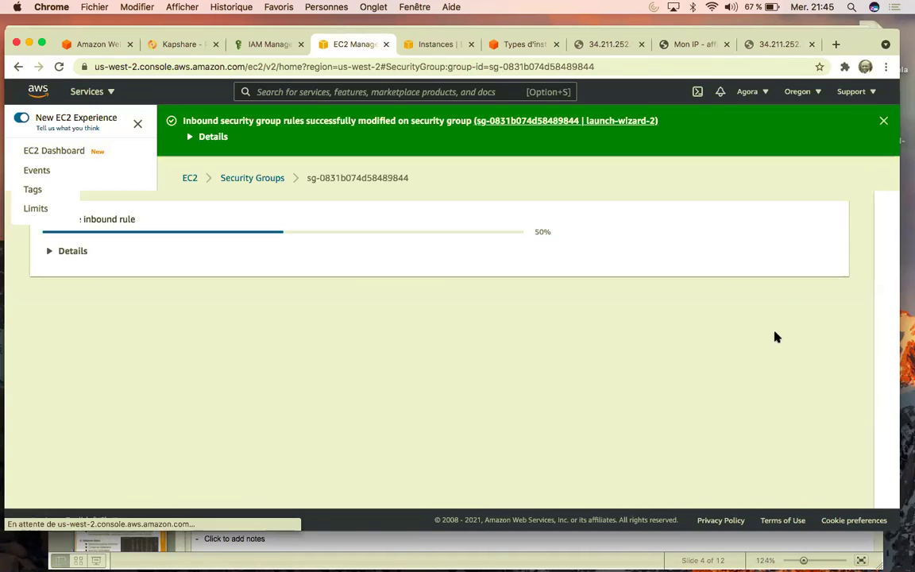
- Check the two open 34.211.252.199 pages and review the launch-wizard-2 security group's inbound rules again
left_click(786, 46)
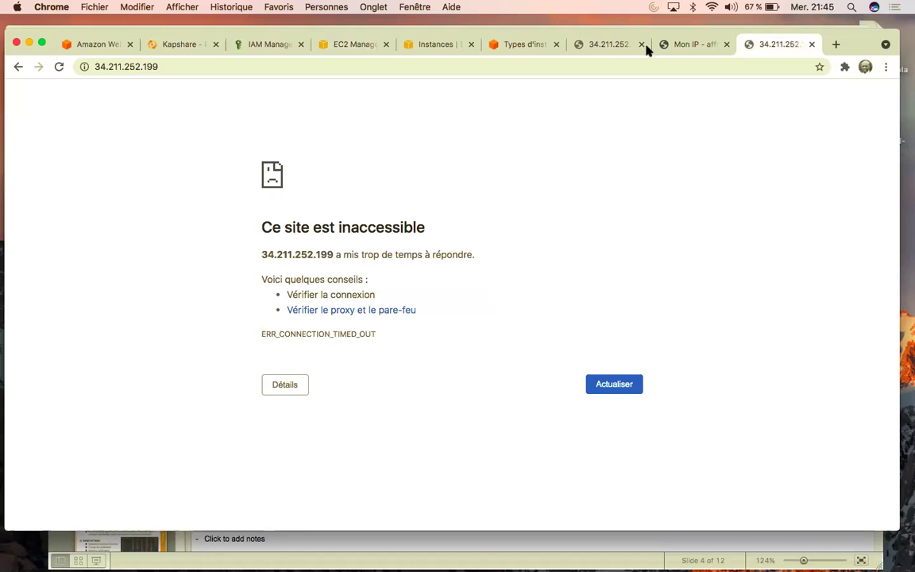
left_click(592, 49)
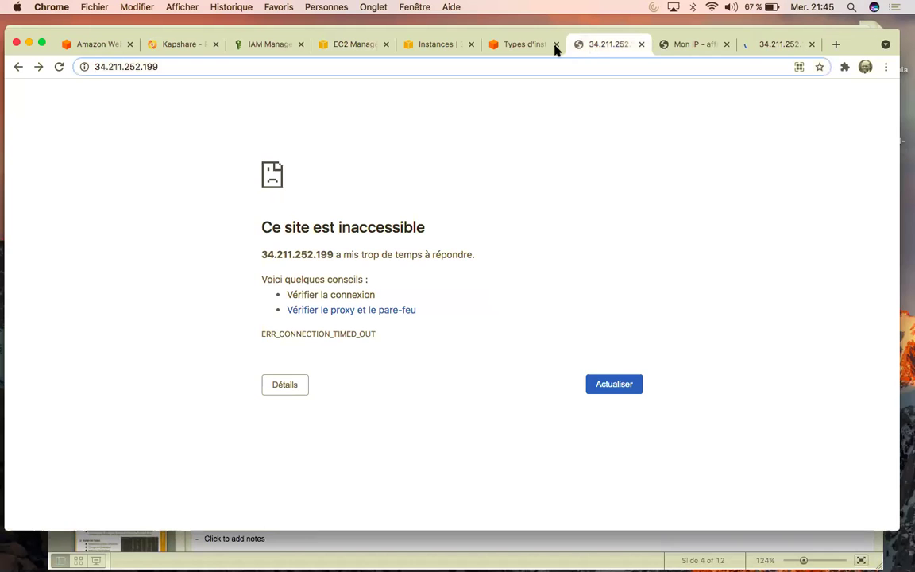
left_click(507, 46)
left_click(415, 46)
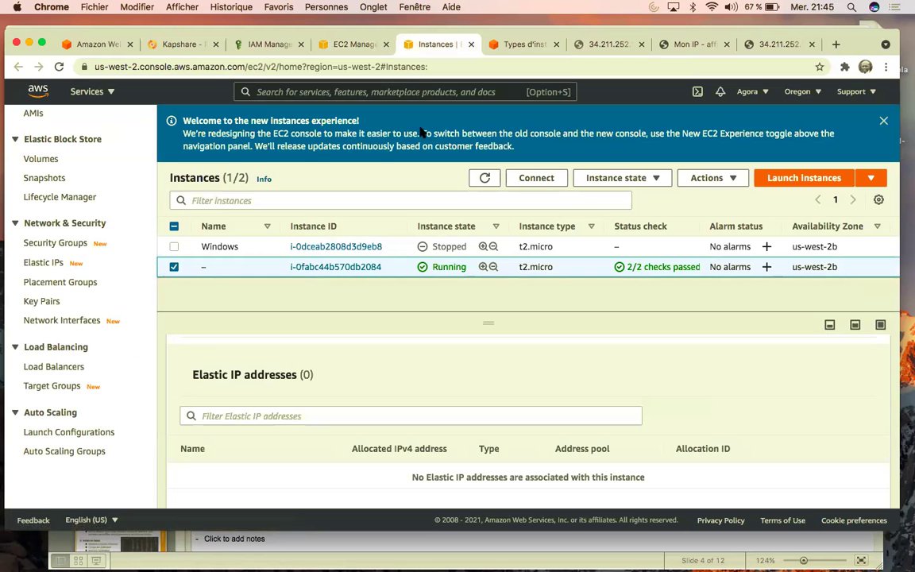
left_click(330, 46)
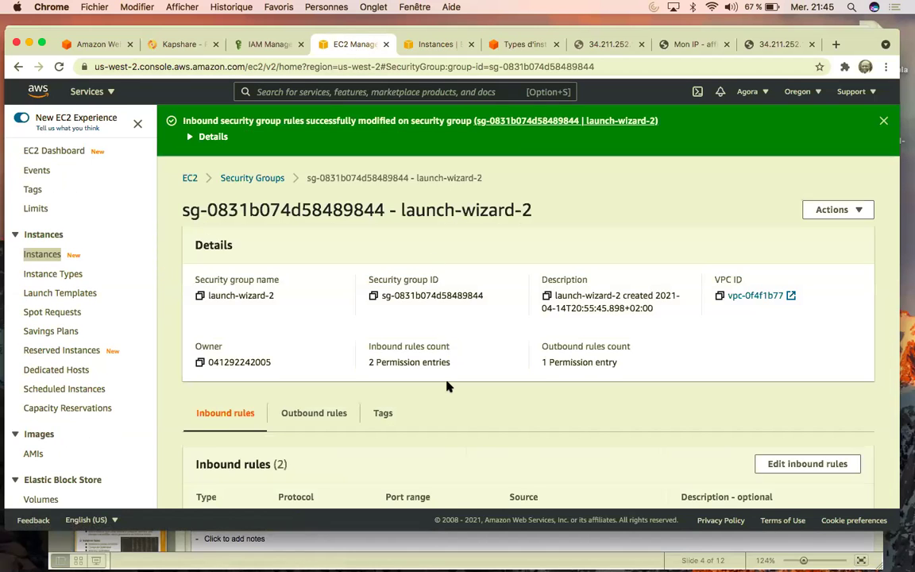
scroll(446, 387, "down", 2)
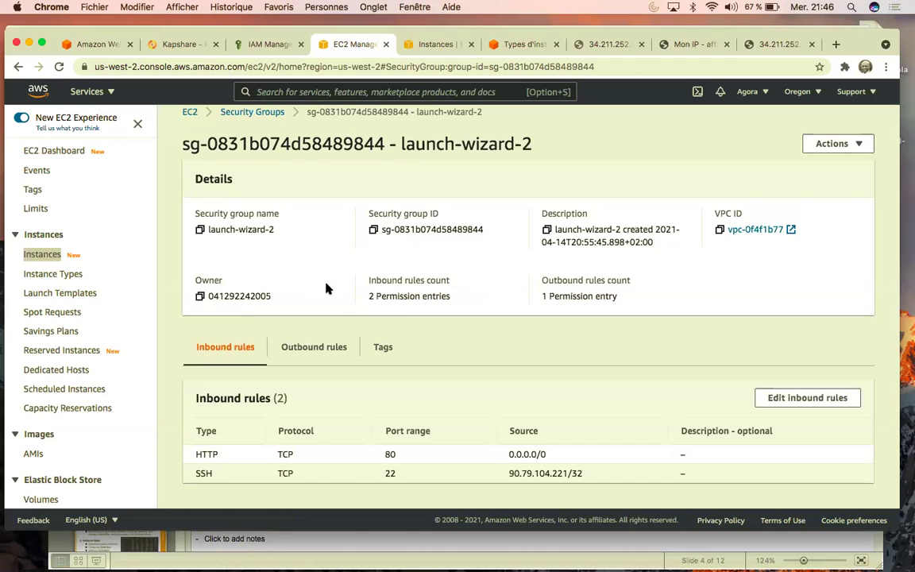
- Reload both open 34.211.252.199 pages and close the duplicate page showing Hello World
left_click(602, 46)
left_click(59, 66)
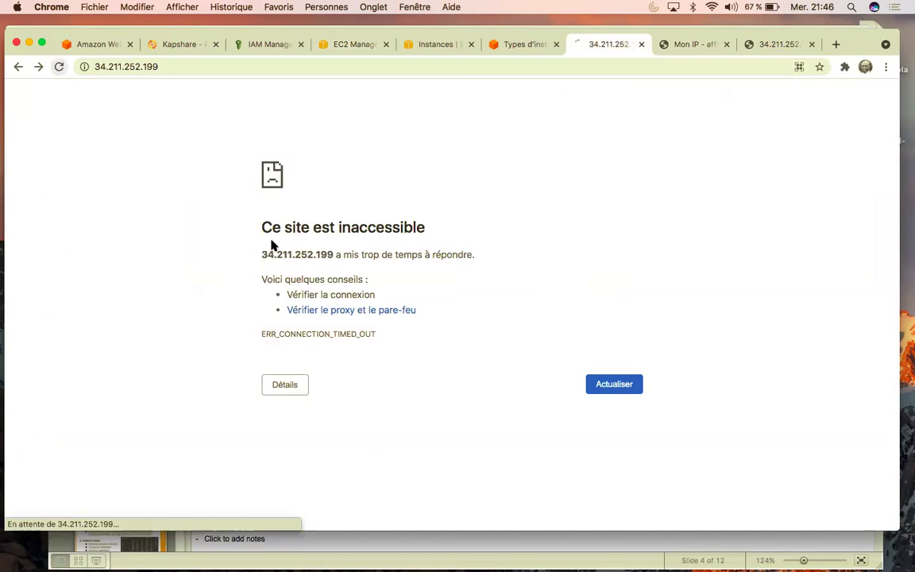
left_click(766, 45)
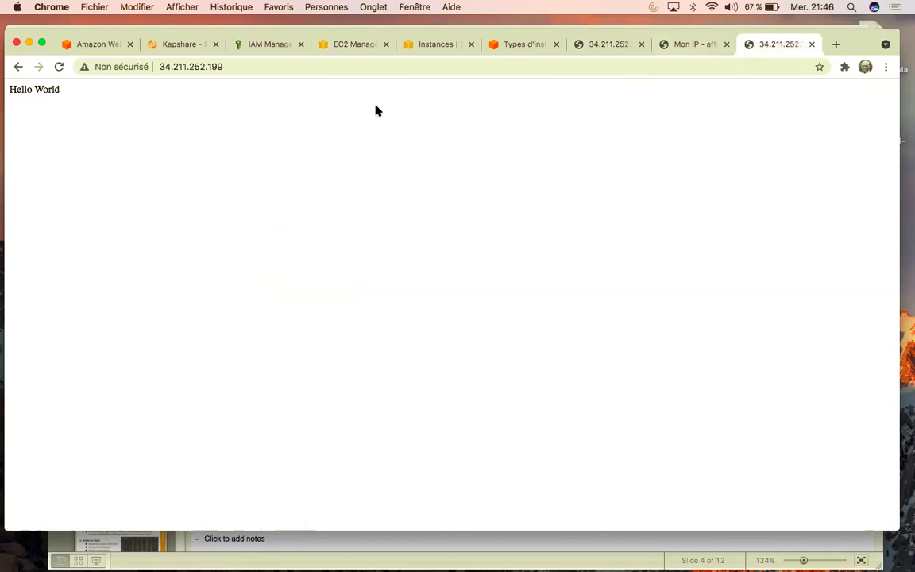
left_click(59, 67)
left_click(811, 44)
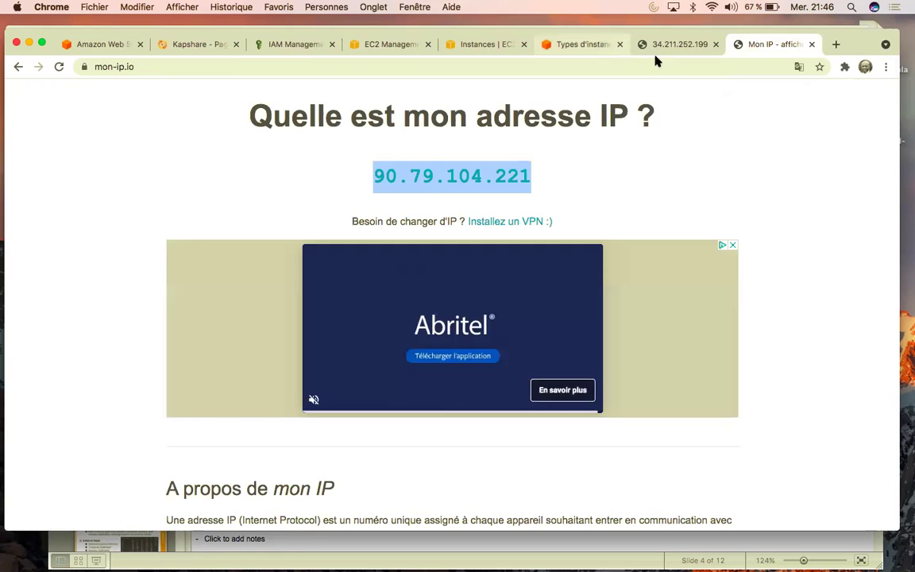
- Open the launch-wizard-2 inbound rules for editing and look through the CIDR blocks offered as the HTTP rule's source
left_click(477, 46)
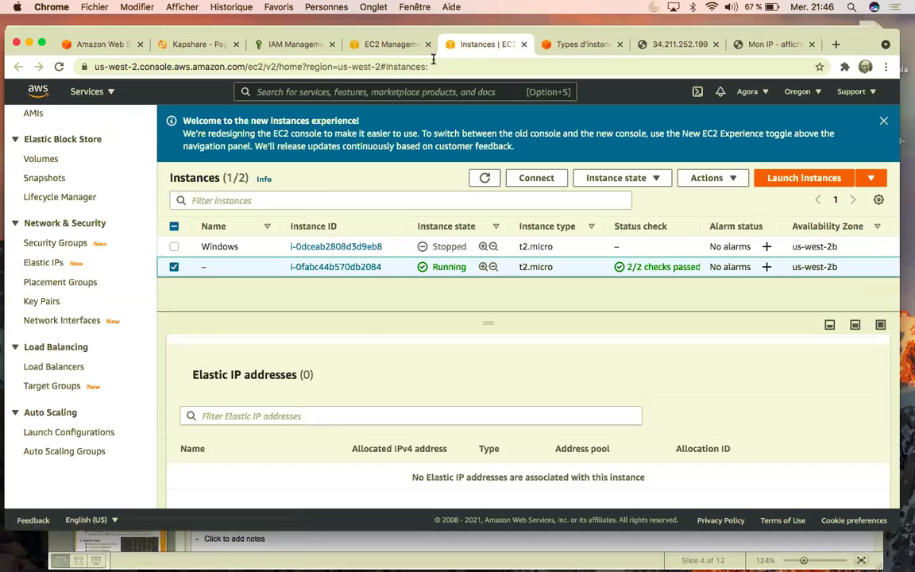
left_click(382, 48)
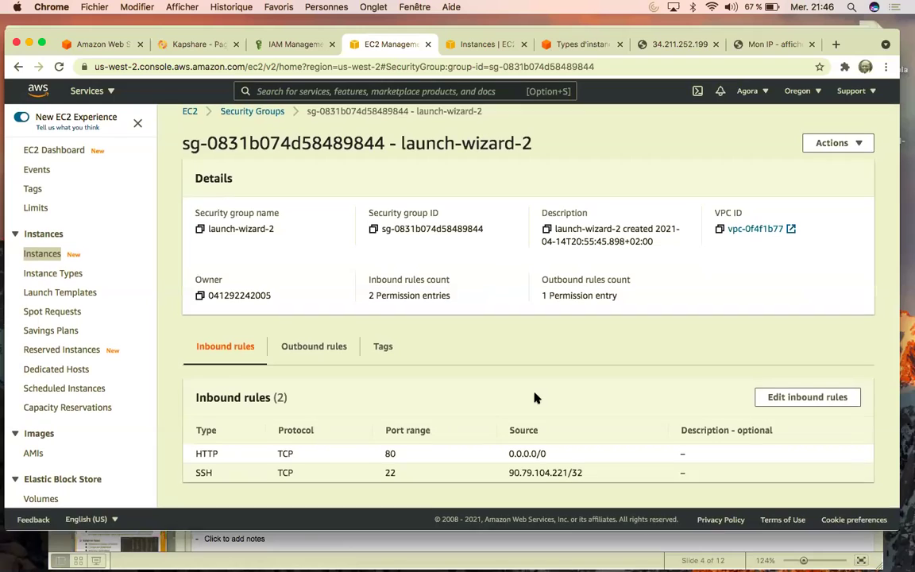
left_click(768, 395)
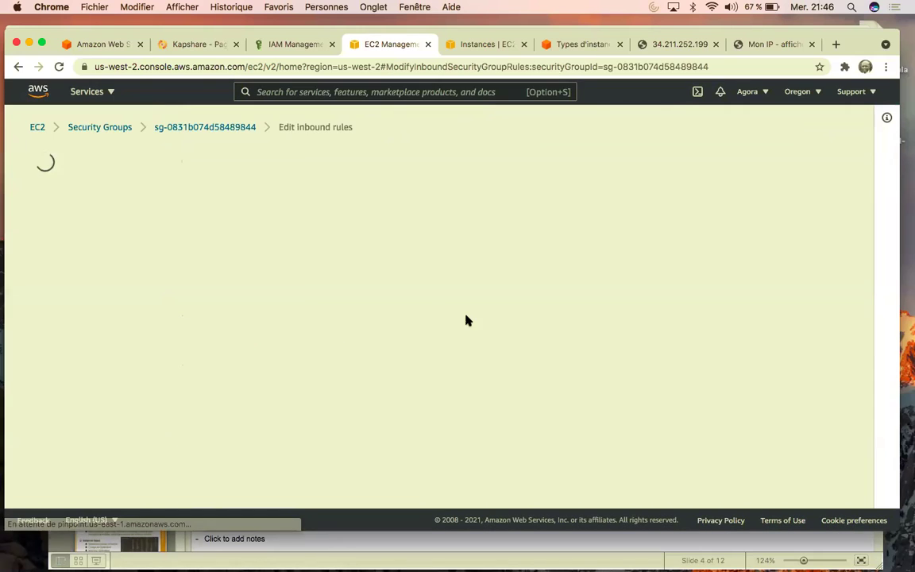
left_click(468, 292)
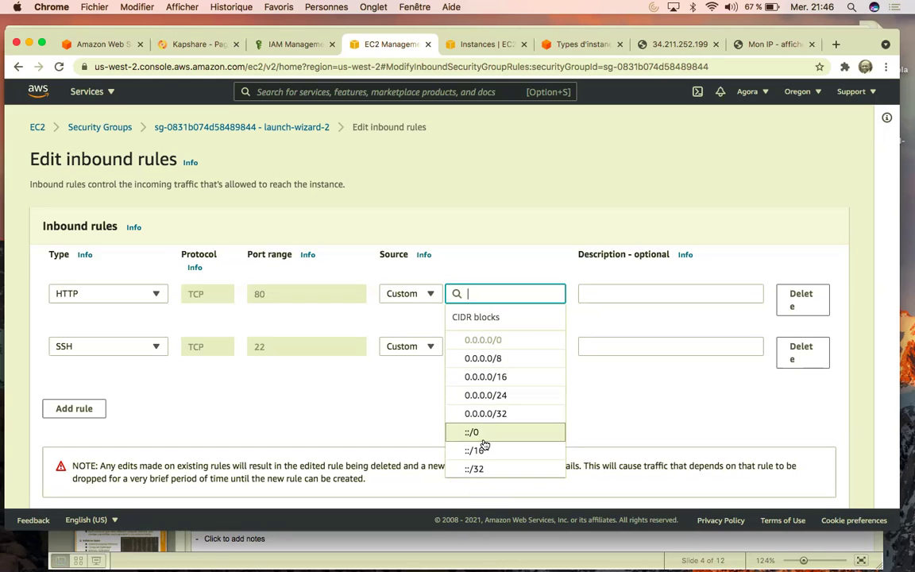
left_click(388, 394)
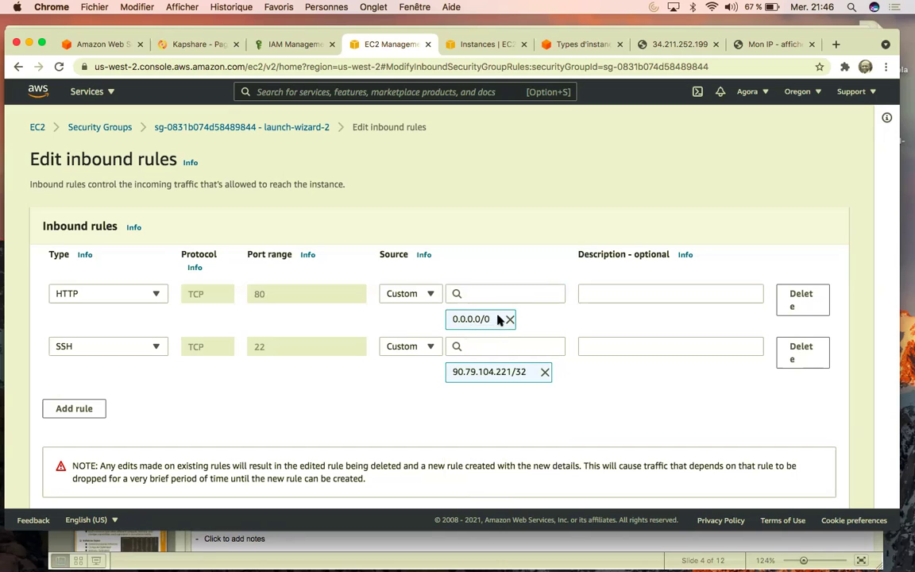
- Return to the 34.211.252.199 page and highlight its whole web address
left_click(676, 45)
left_click(248, 65)
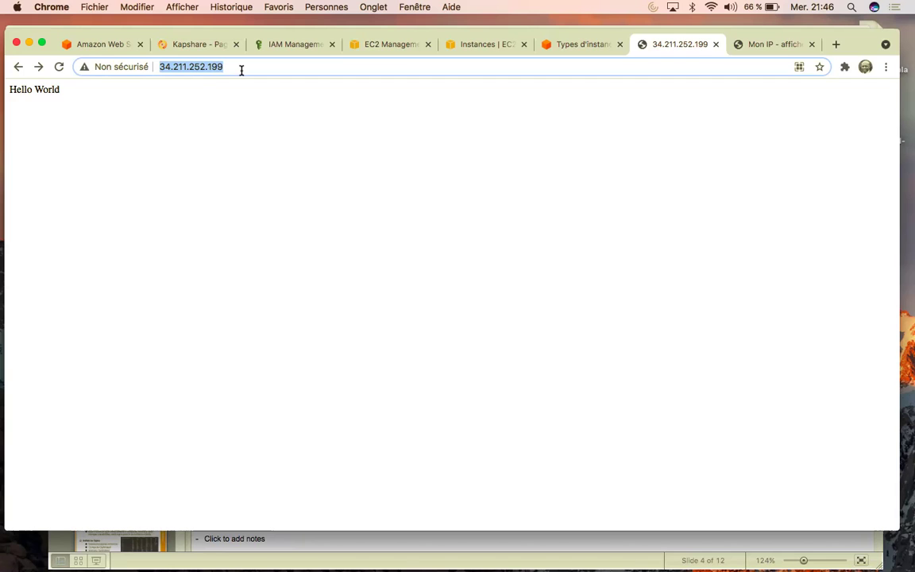
left_click(227, 66)
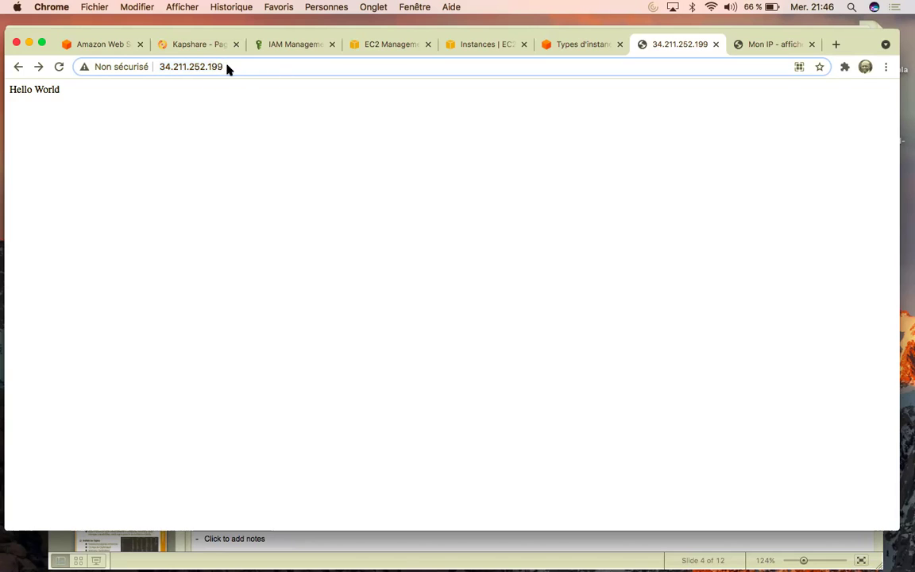
key("BackSpace")
type("9")
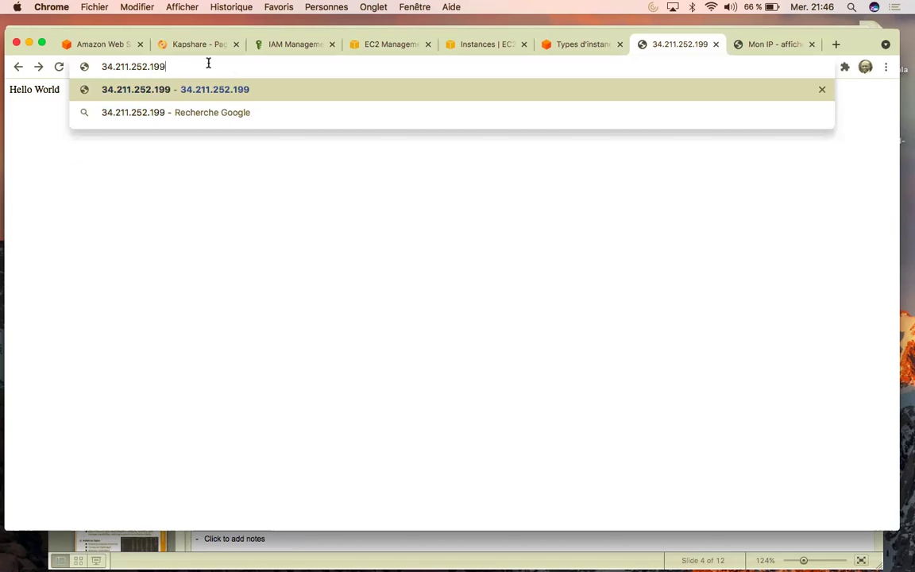
key("super+a")
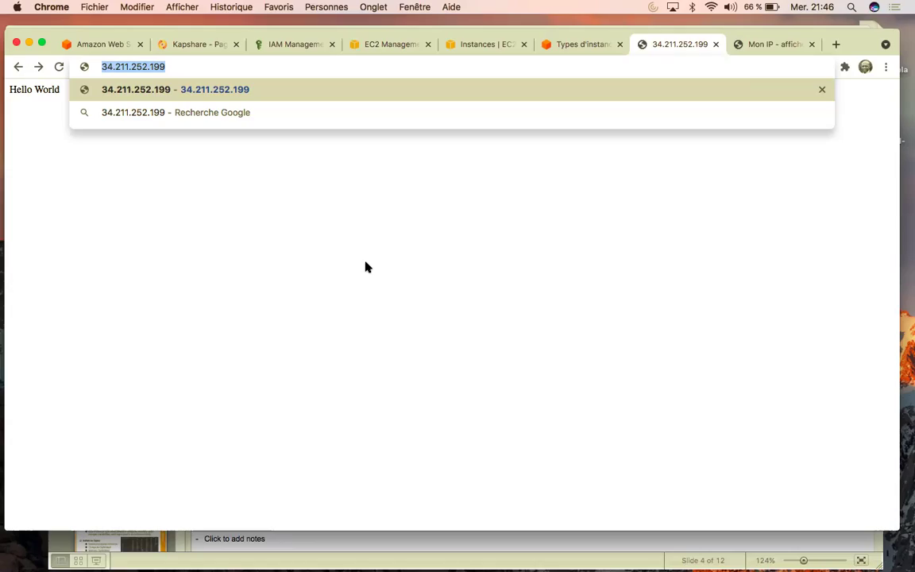
- Switch to the PowerPoint presentation to review the EC2 Security groups slide, and return to the Chrome window
key("ctrl+Up")
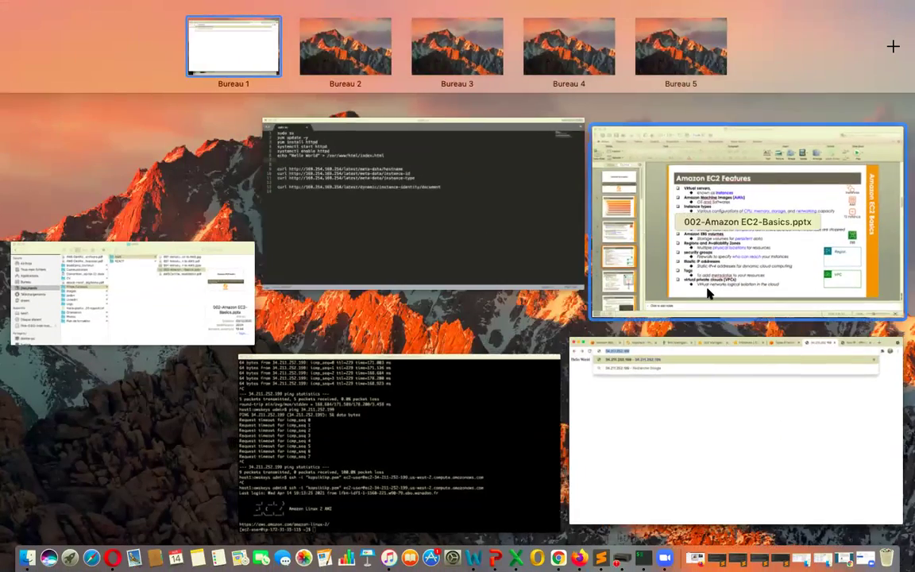
left_click(708, 293)
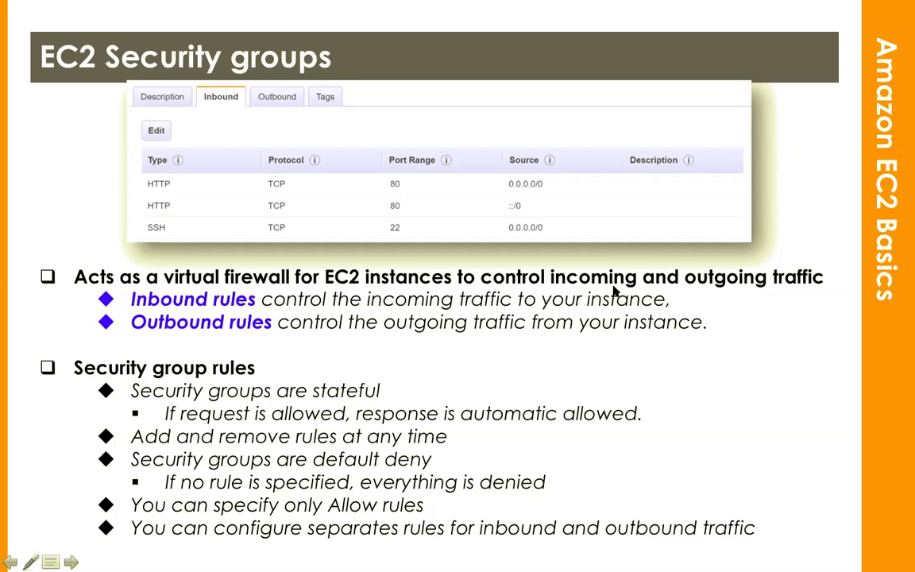
key("ctrl+Up")
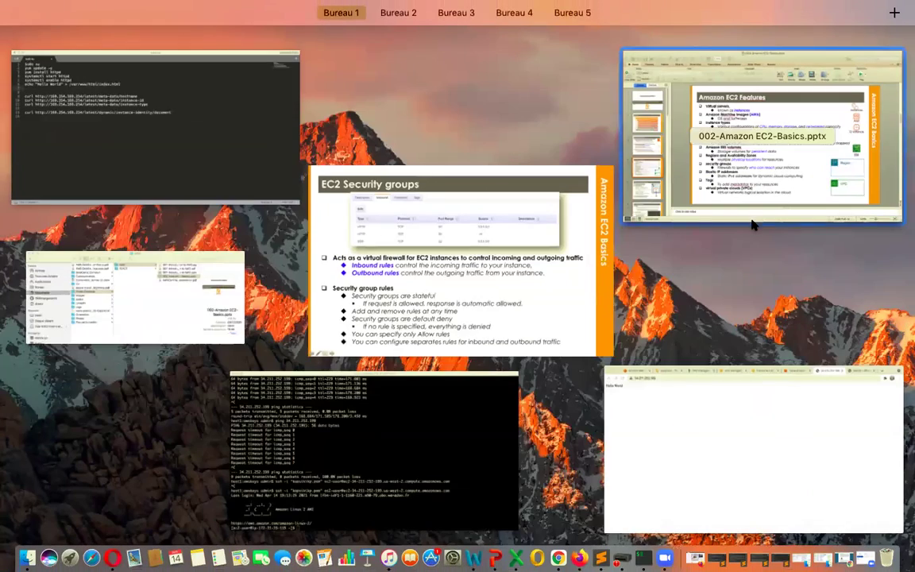
left_click(704, 392)
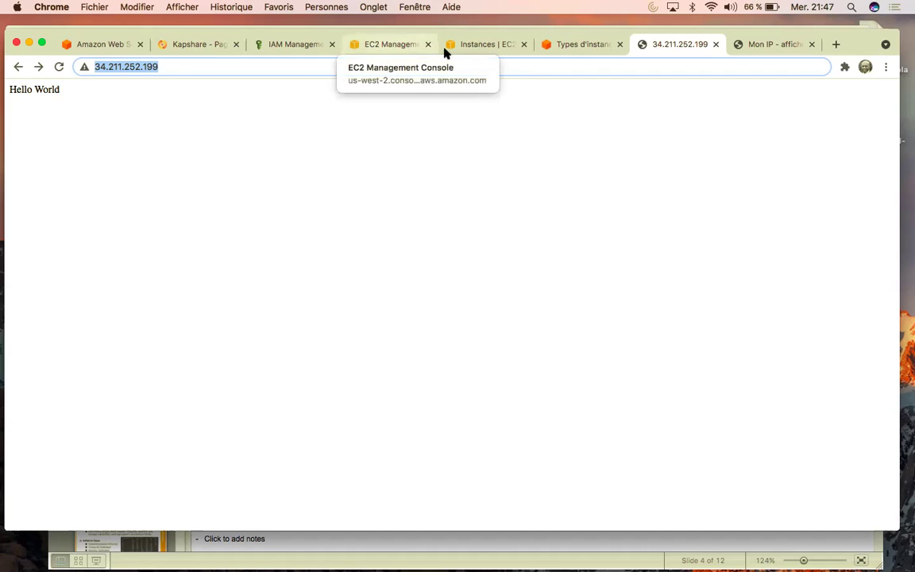
- Remove the 0.0.0.0/0 source from the HTTP rule in the launch-wizard-2 inbound rules
left_click(471, 46)
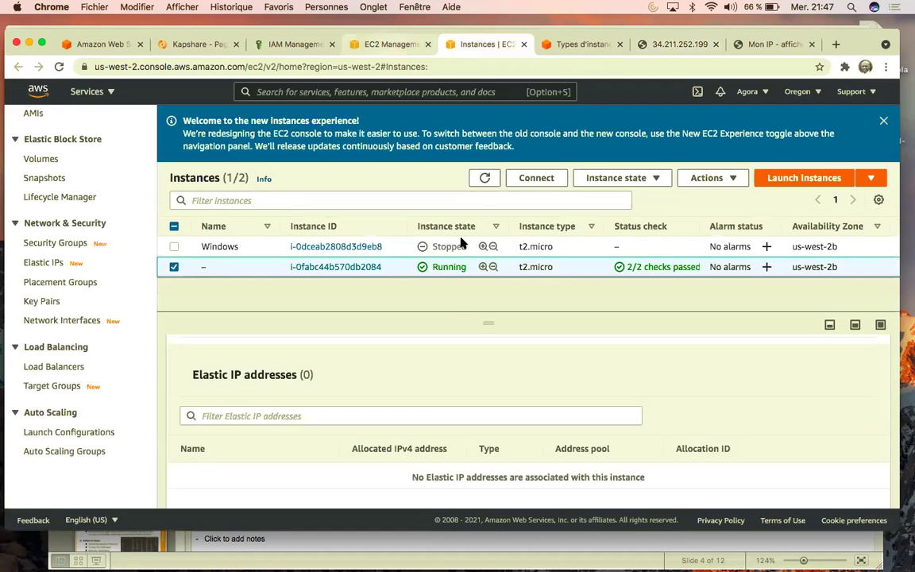
scroll(451, 304, "down", 3)
left_click(396, 45)
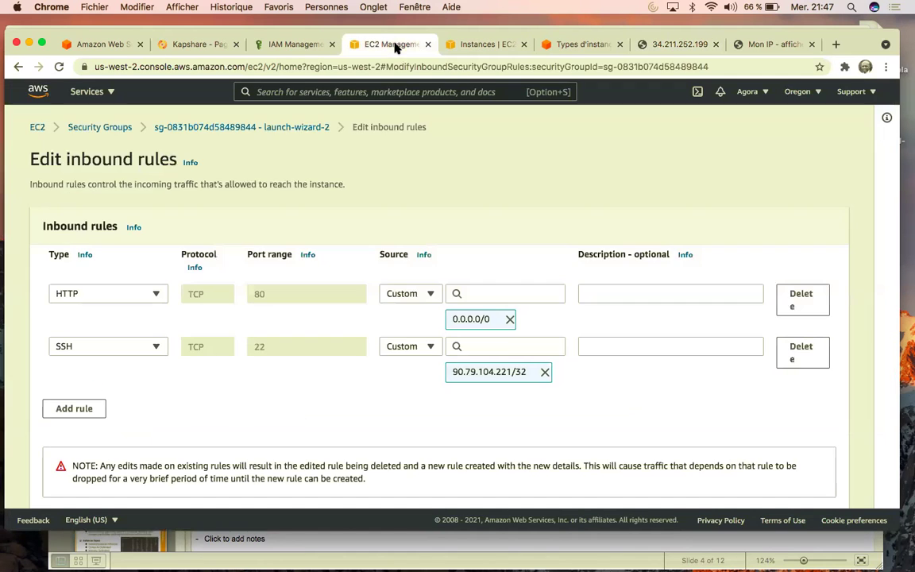
scroll(509, 286, "down", 2)
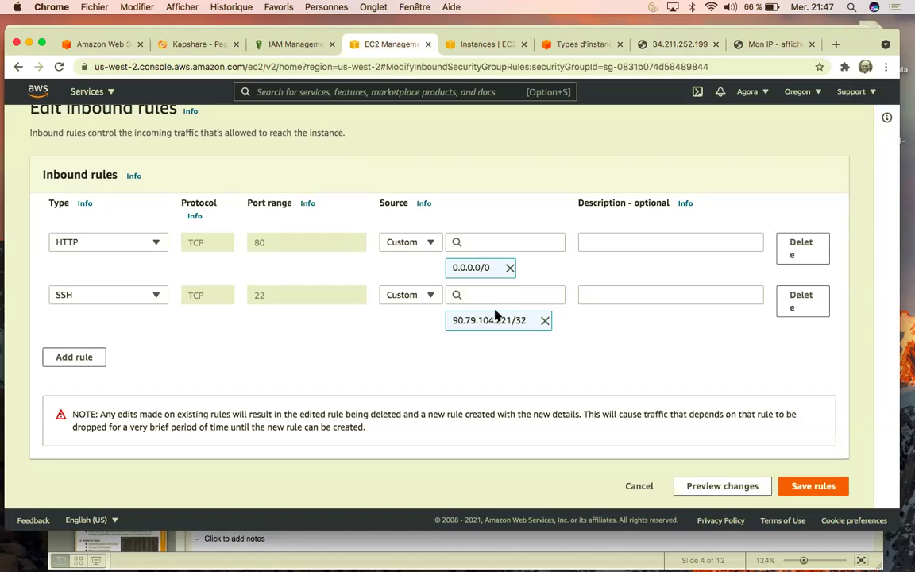
left_click(510, 268)
left_click(485, 255)
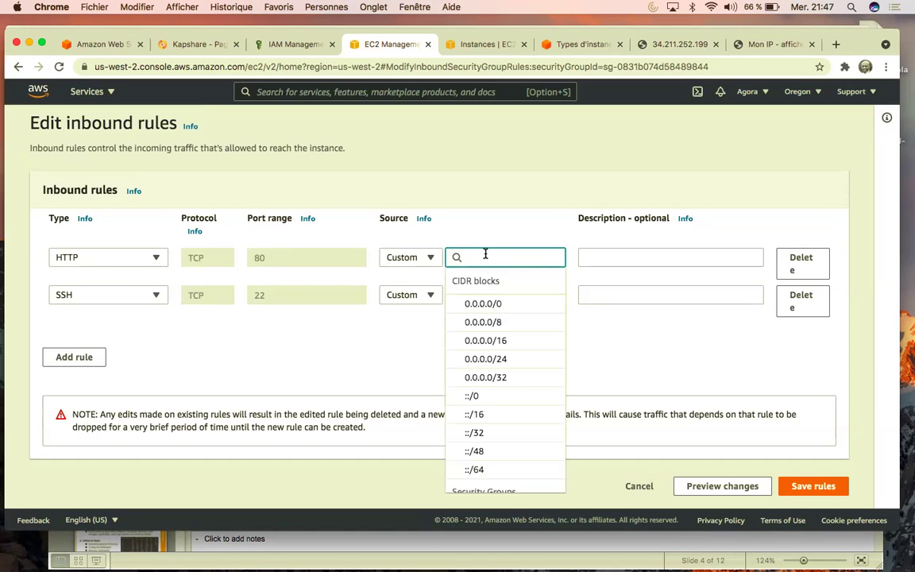
left_click(611, 355)
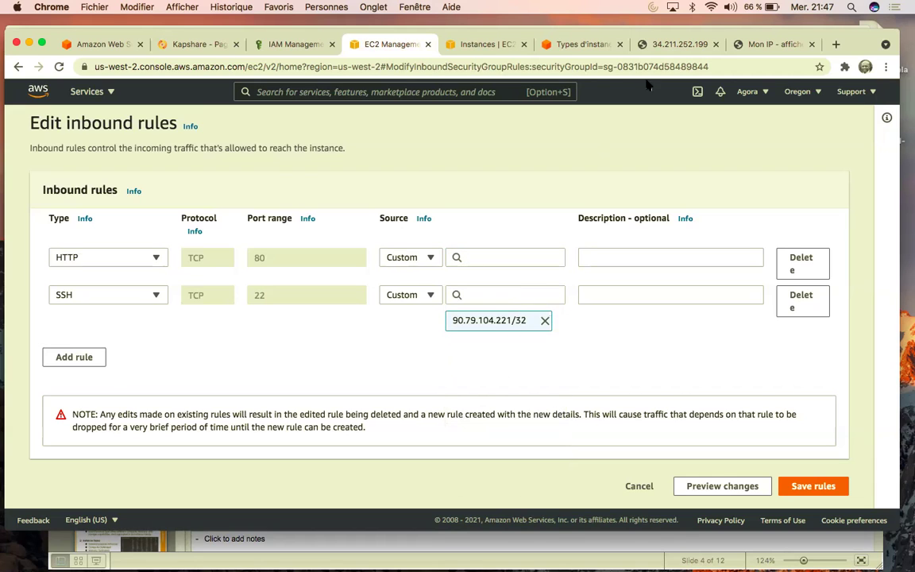
left_click(753, 44)
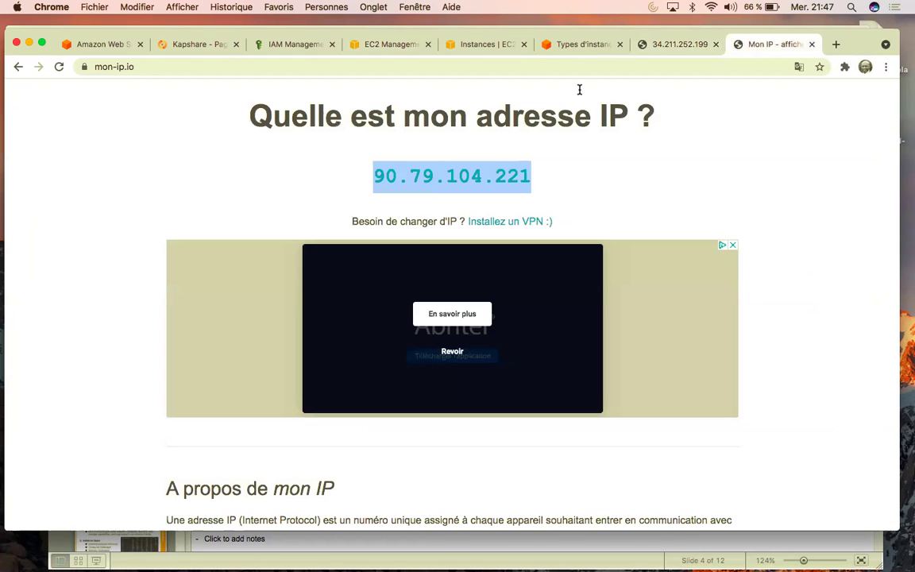
left_click(389, 44)
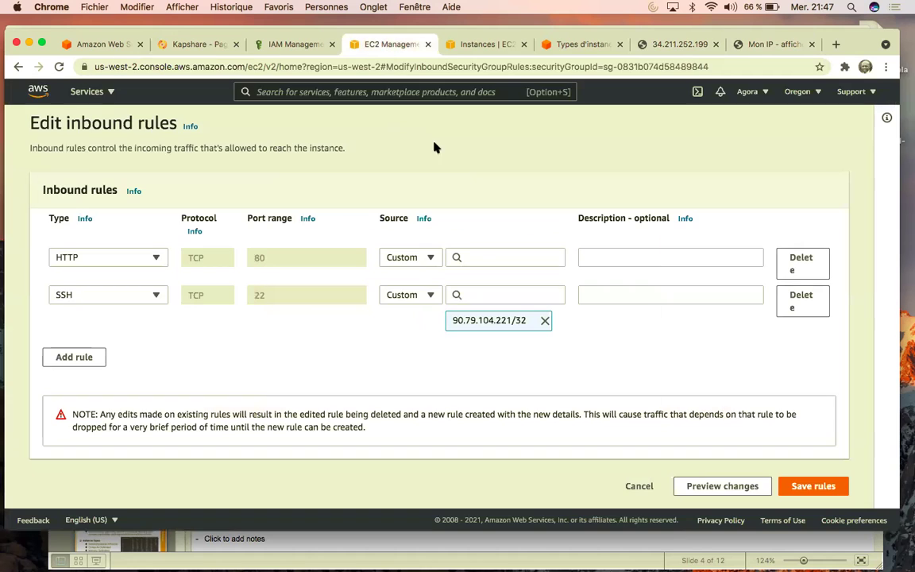
left_click(493, 257)
type("90.79.104.221")
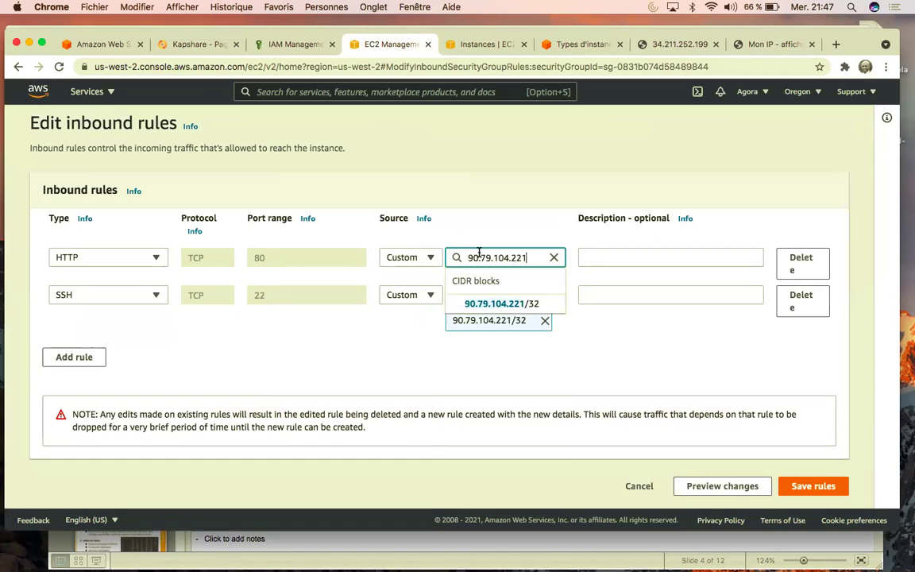
left_click(516, 303)
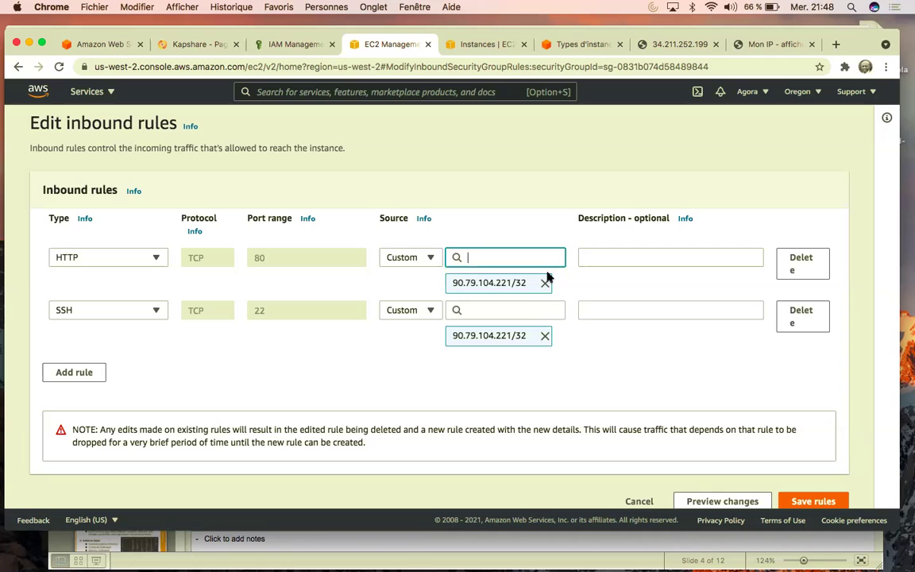
left_click(812, 501)
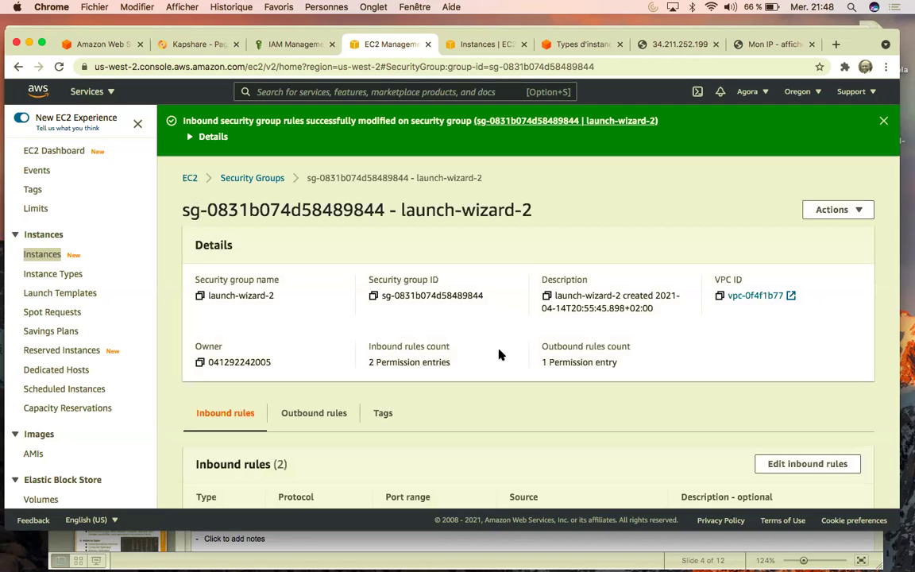
- Reload the 34.211.252.199 page to test web access under the modified HTTP rule
left_click(189, 139)
left_click(189, 138)
left_click(676, 45)
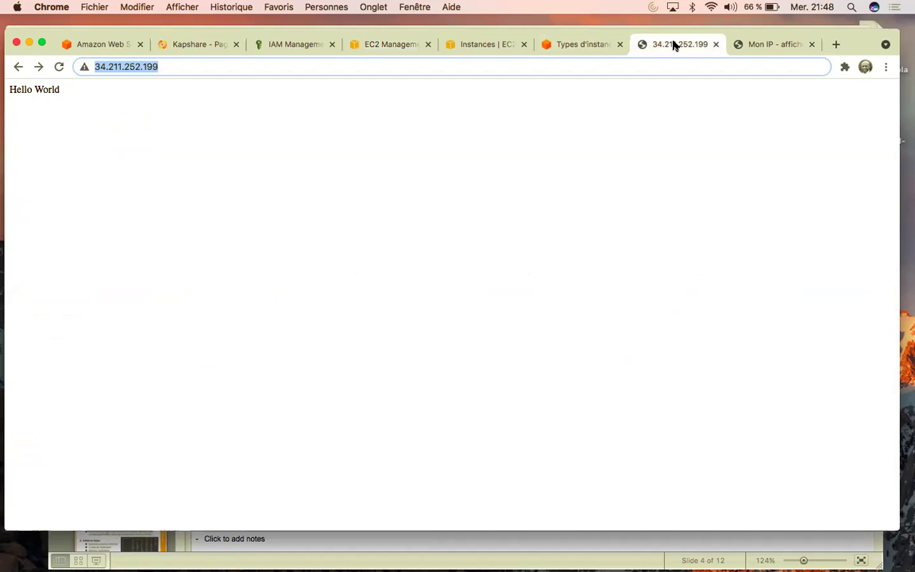
left_click(59, 69)
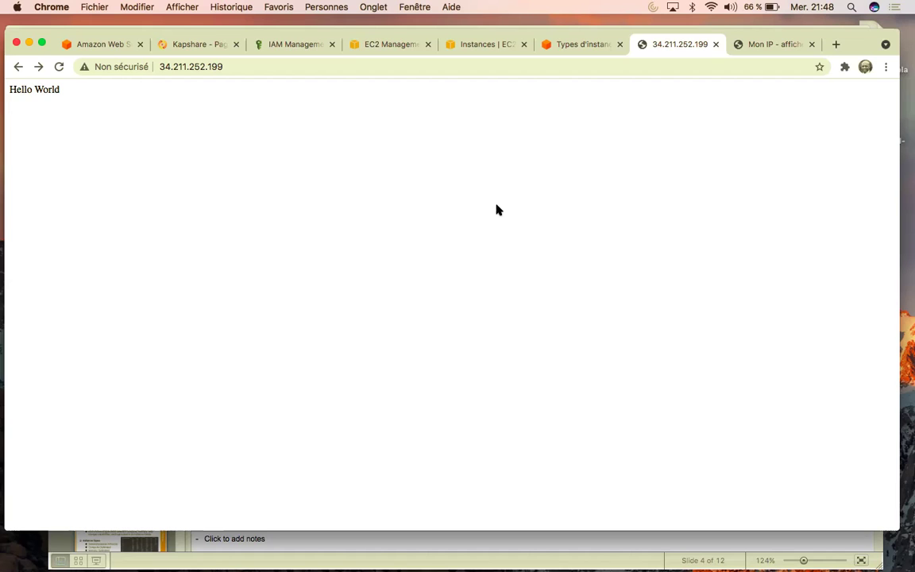
- Review the HTTP rule's source in the launch-wizard-2 inbound rules and compare it with the address on mon-ip.io
left_click(389, 45)
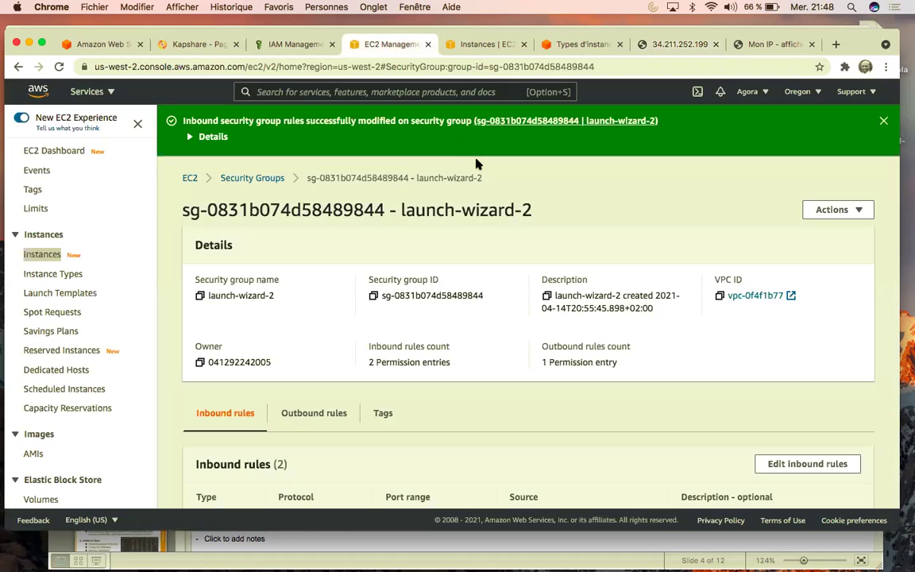
scroll(484, 358, "down", 2)
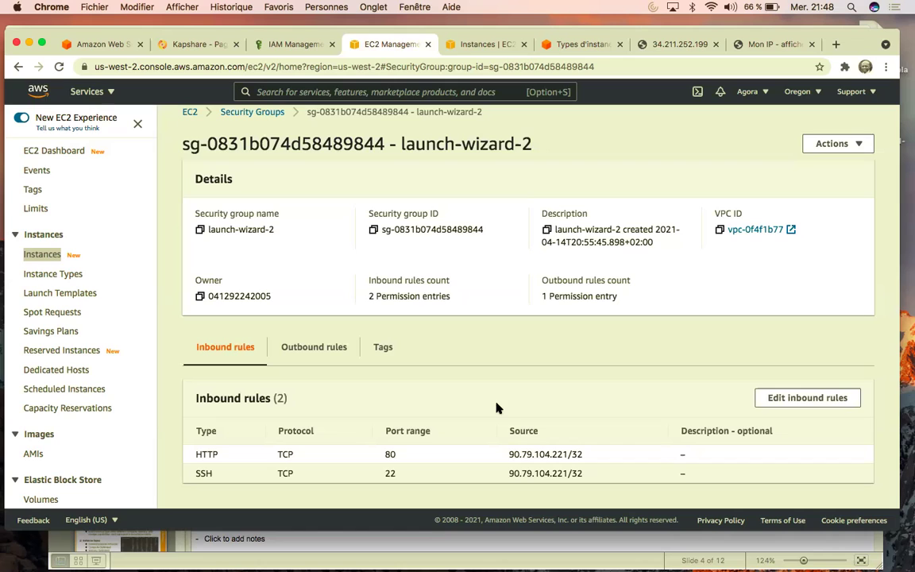
left_click_drag(507, 455, 590, 461)
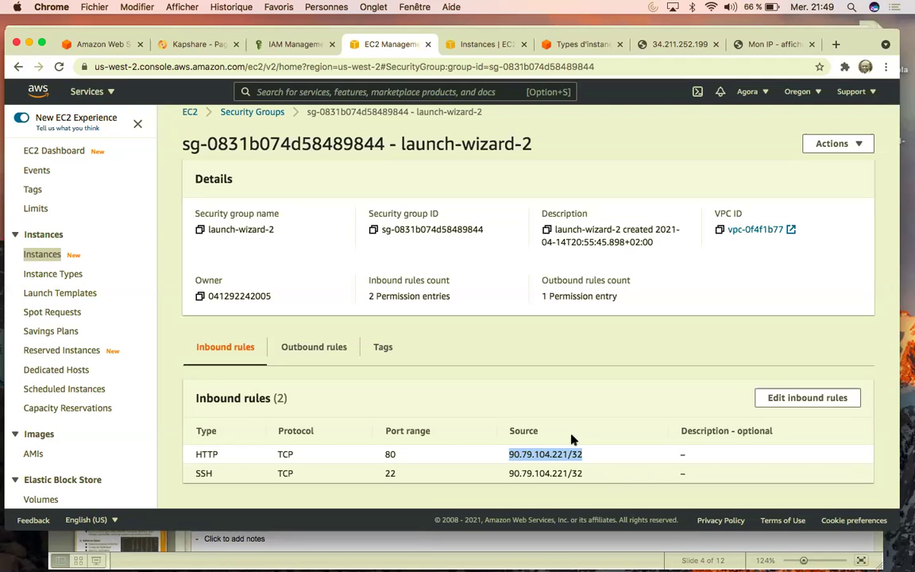
left_click(769, 48)
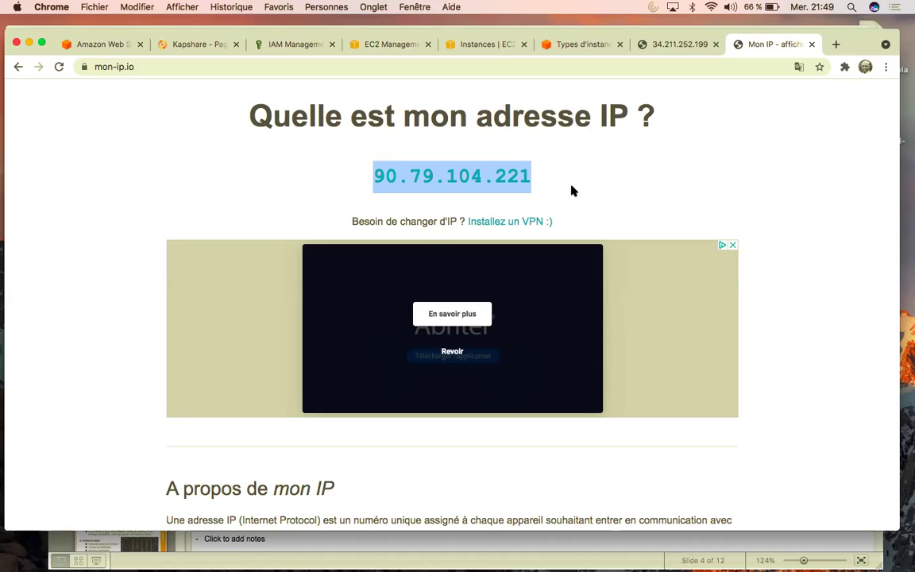
- Switch to the PowerPoint slideshow and advance to the "Practice - EC2 Security groups" slide
key("ctrl+Up")
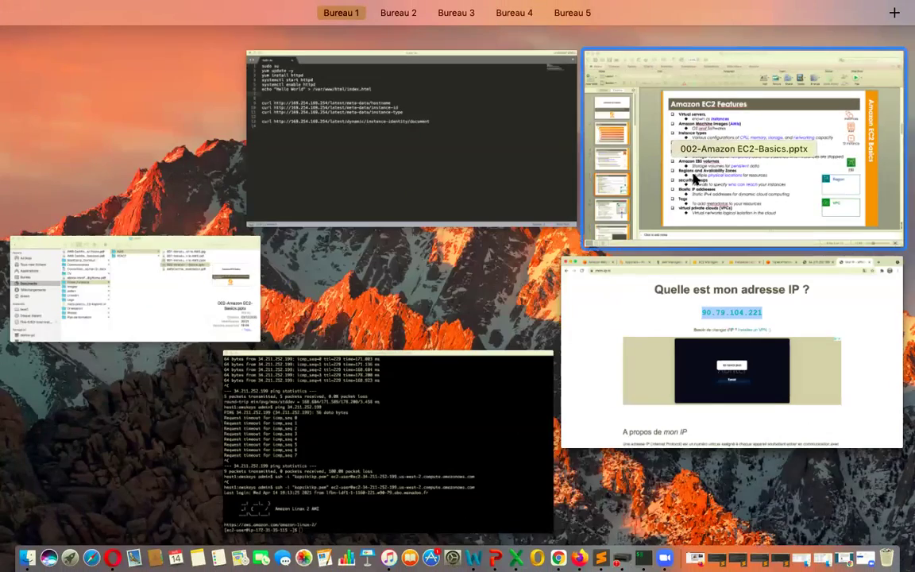
left_click(694, 178)
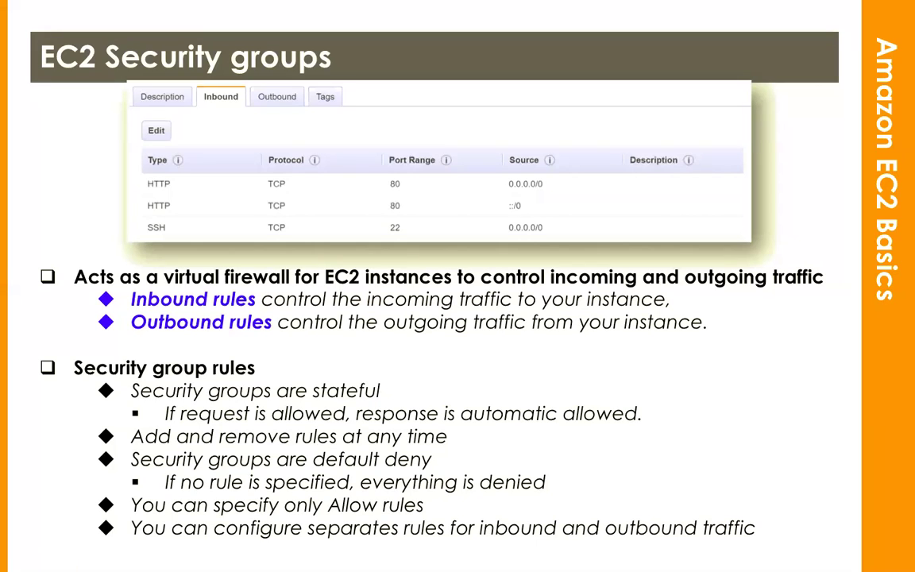
key("Right")
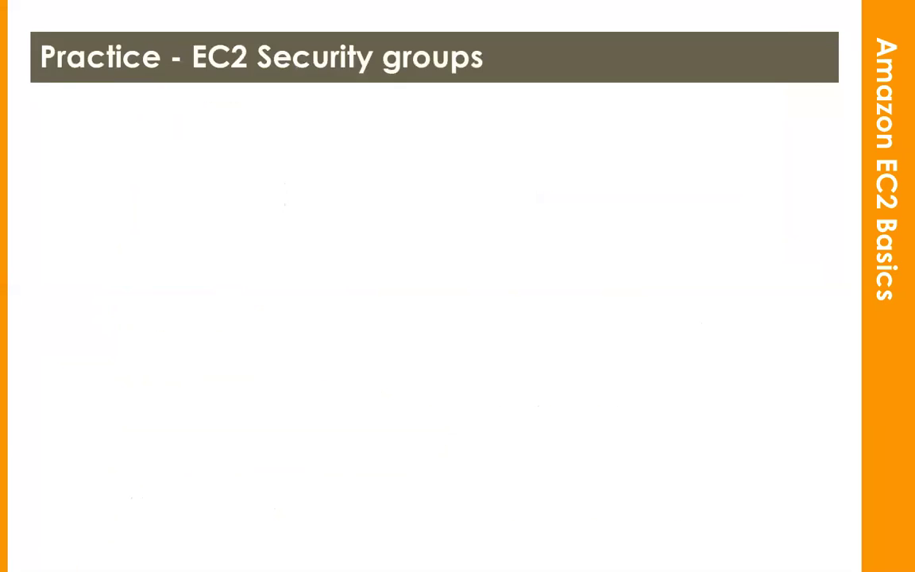